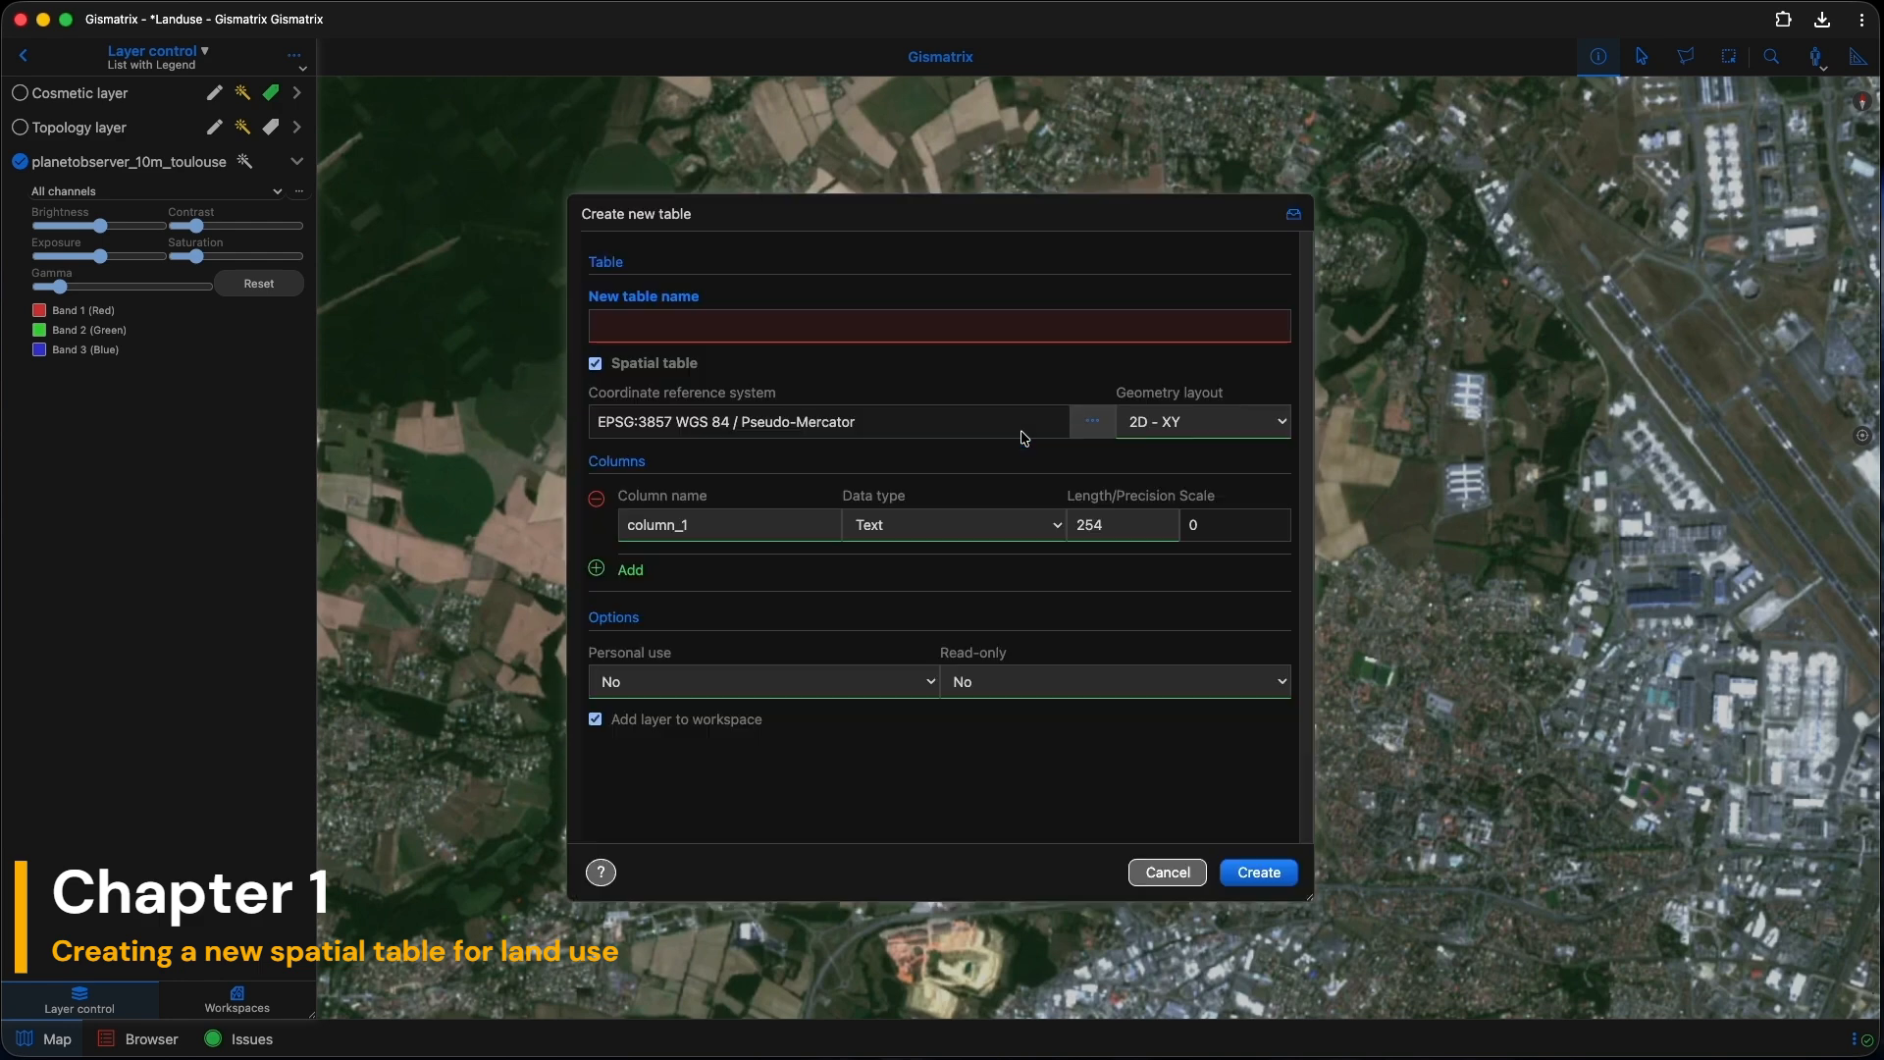
Step: Create table landuse_2026 with an Integer class_code column and a Text note column of length 254
{"action": "left_click", "coordinate": [625, 322]}
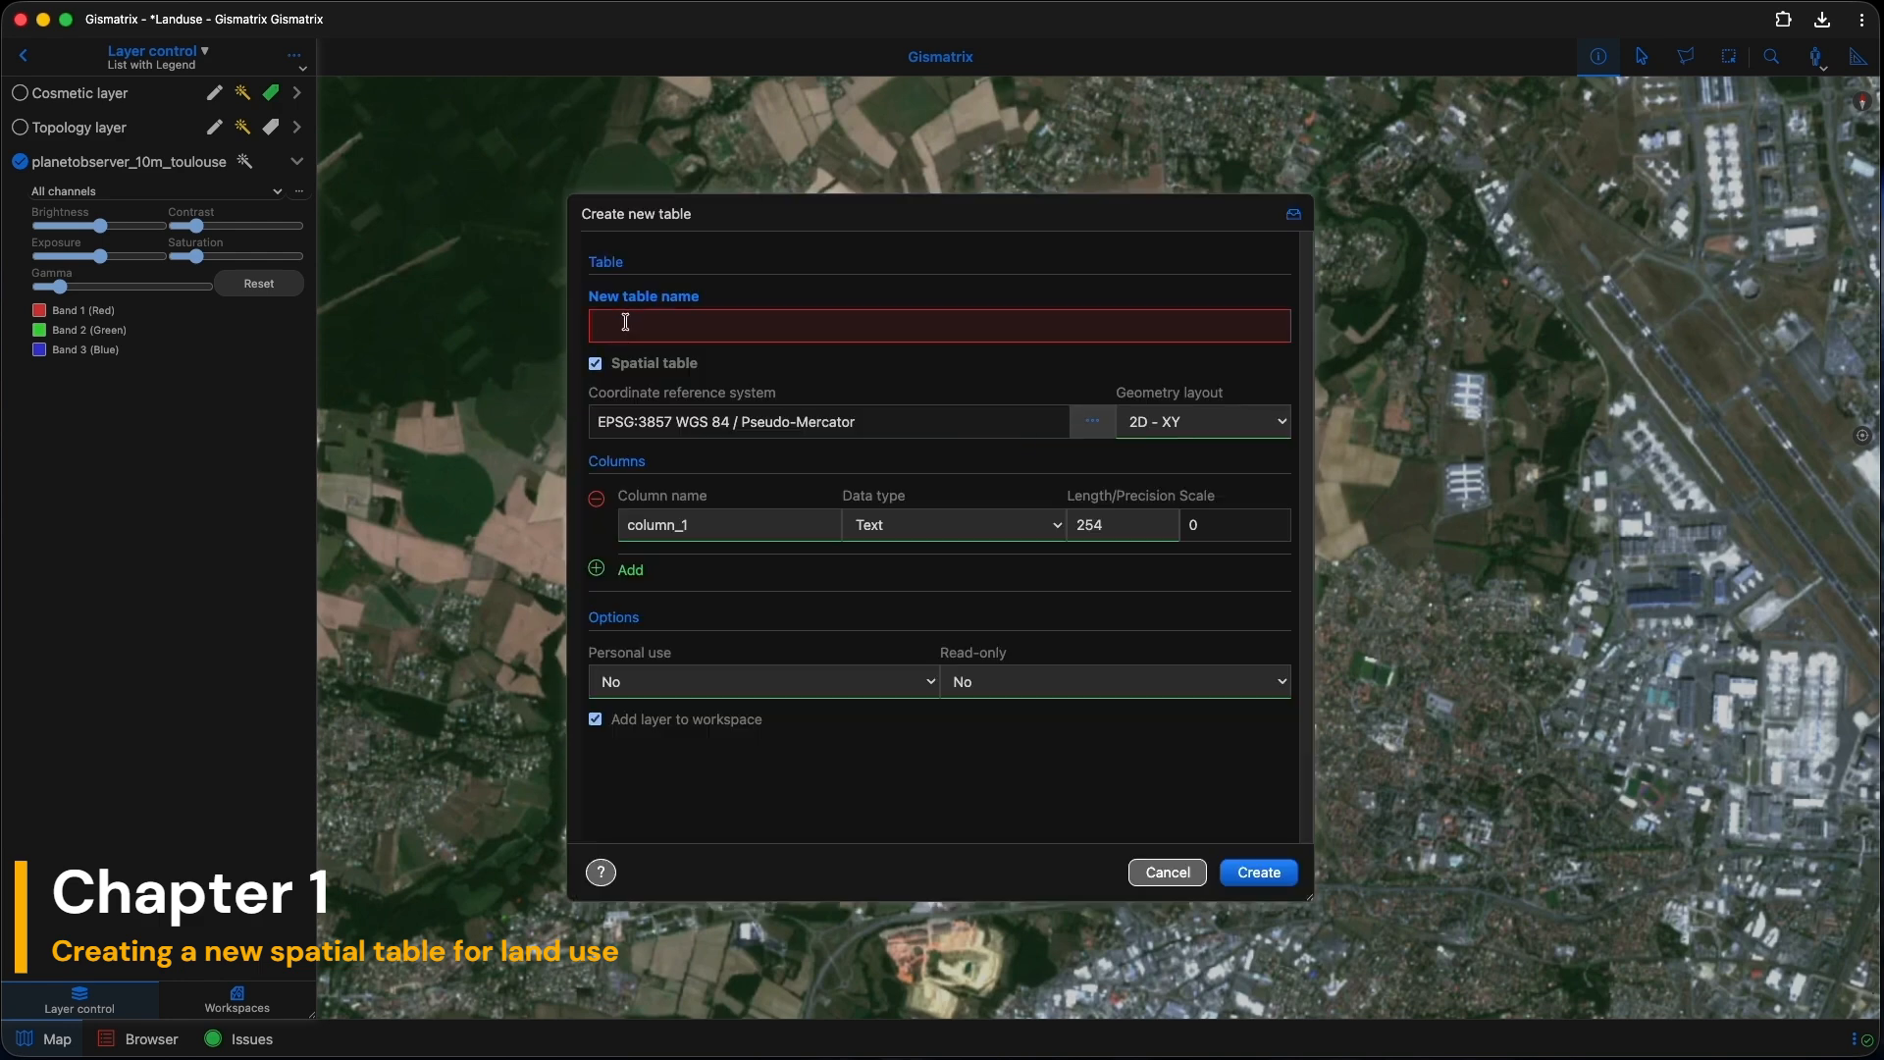
{"action": "type", "text": "landuse_2026"}
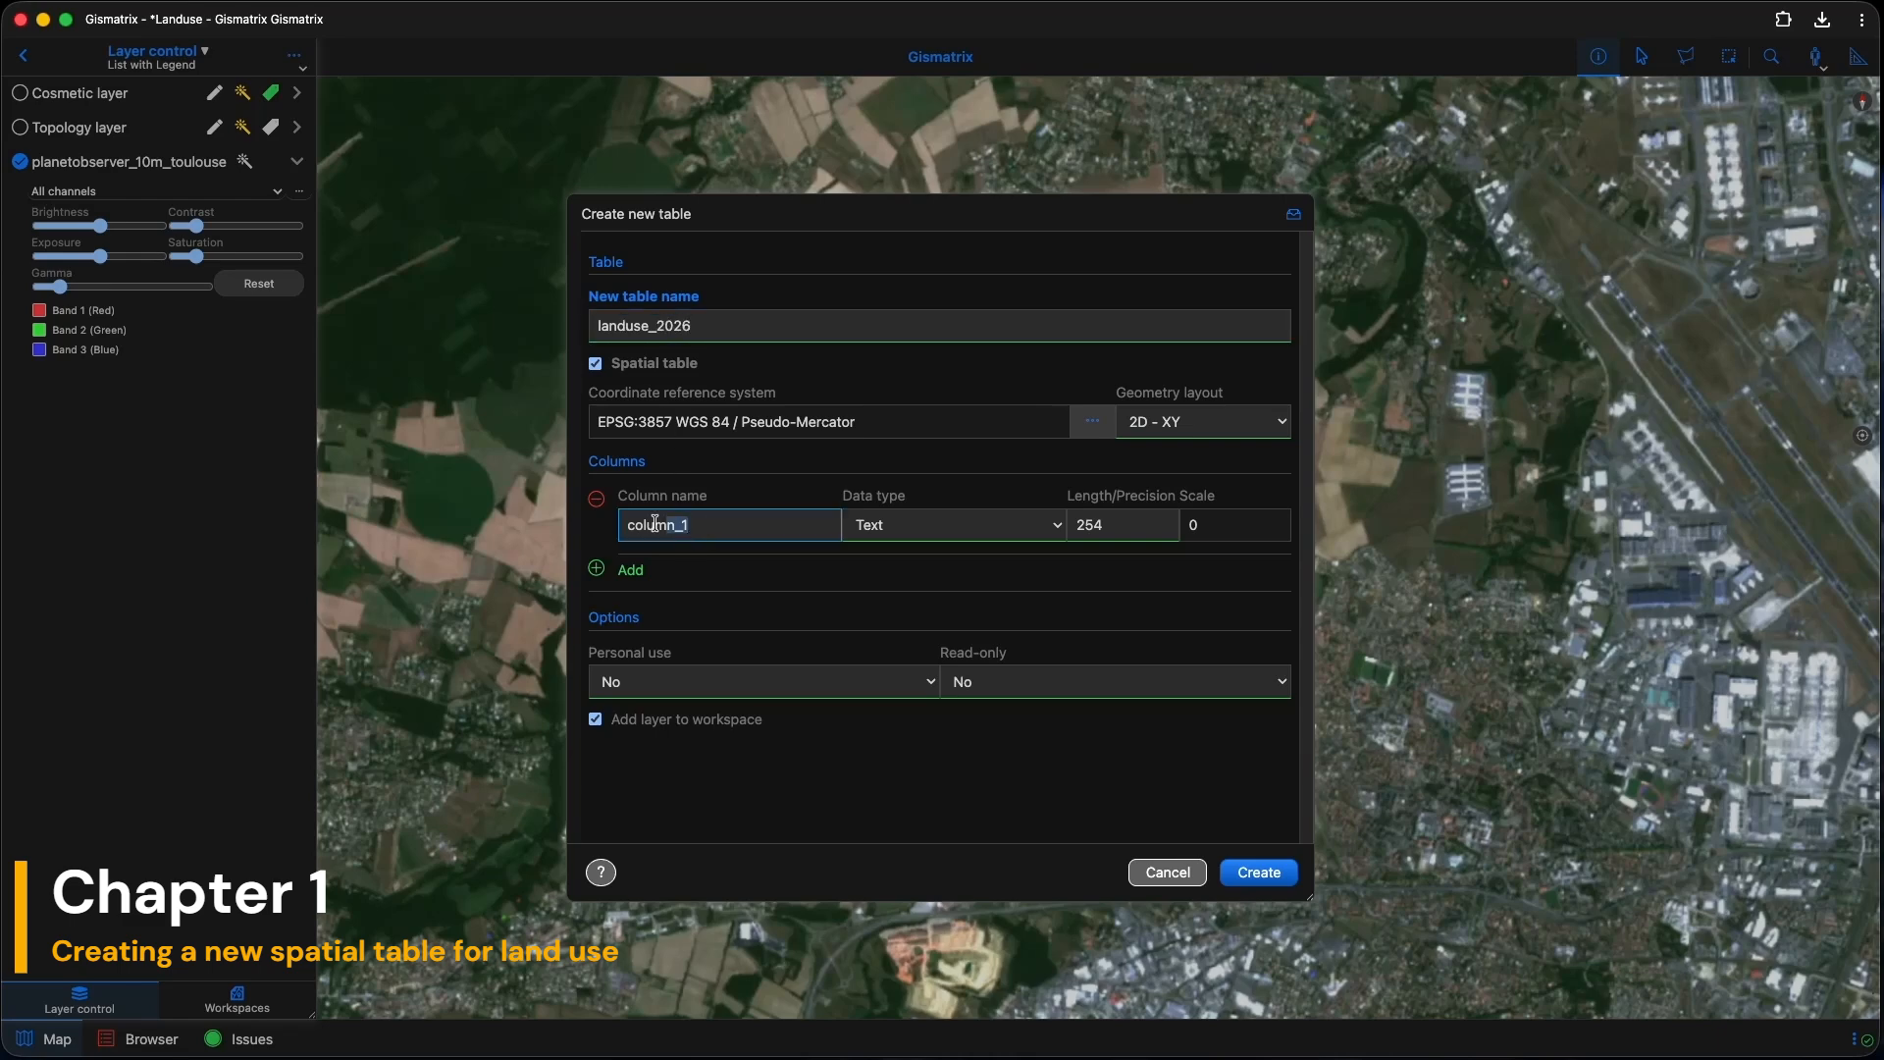
{"action": "left_click_drag", "start_coordinate": [706, 527], "coordinate": [596, 523]}
{"action": "type", "text": "class_code"}
{"action": "left_click", "coordinate": [1041, 530]}
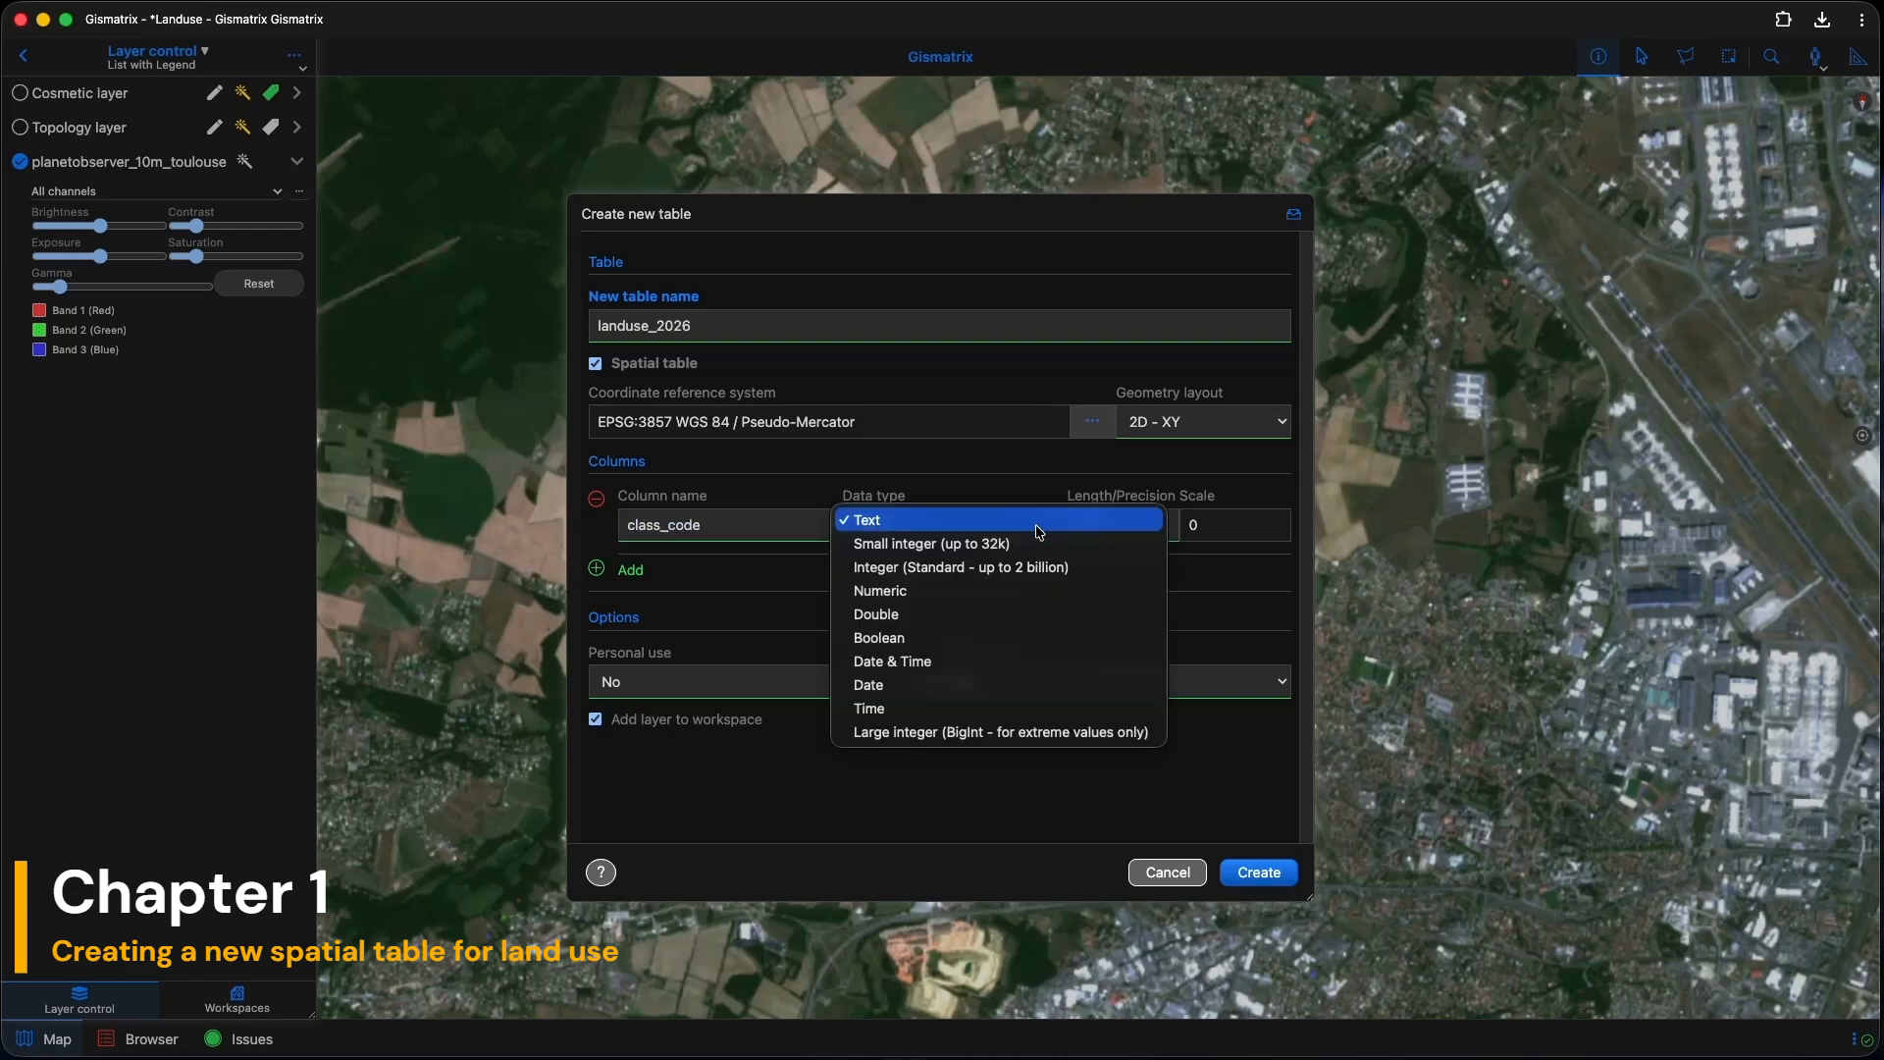
{"action": "left_click", "coordinate": [1027, 573]}
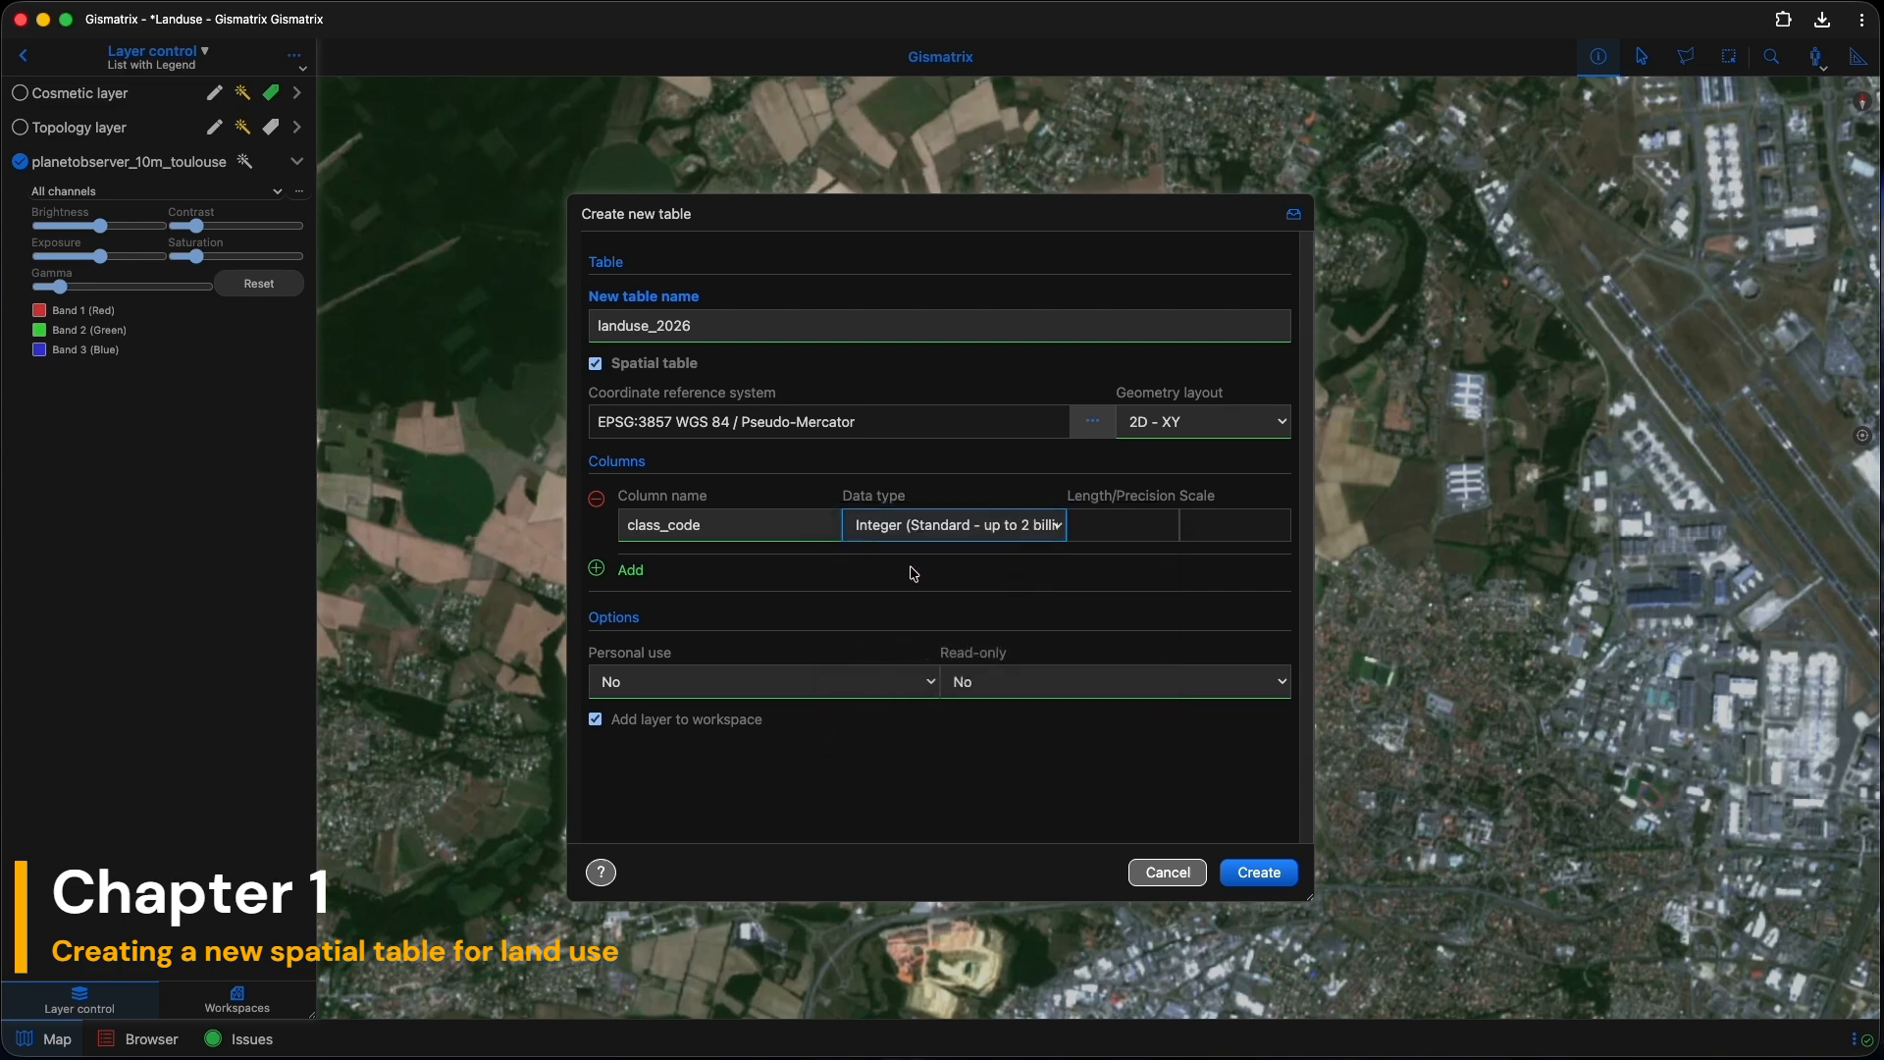
{"action": "left_click", "coordinate": [595, 569]}
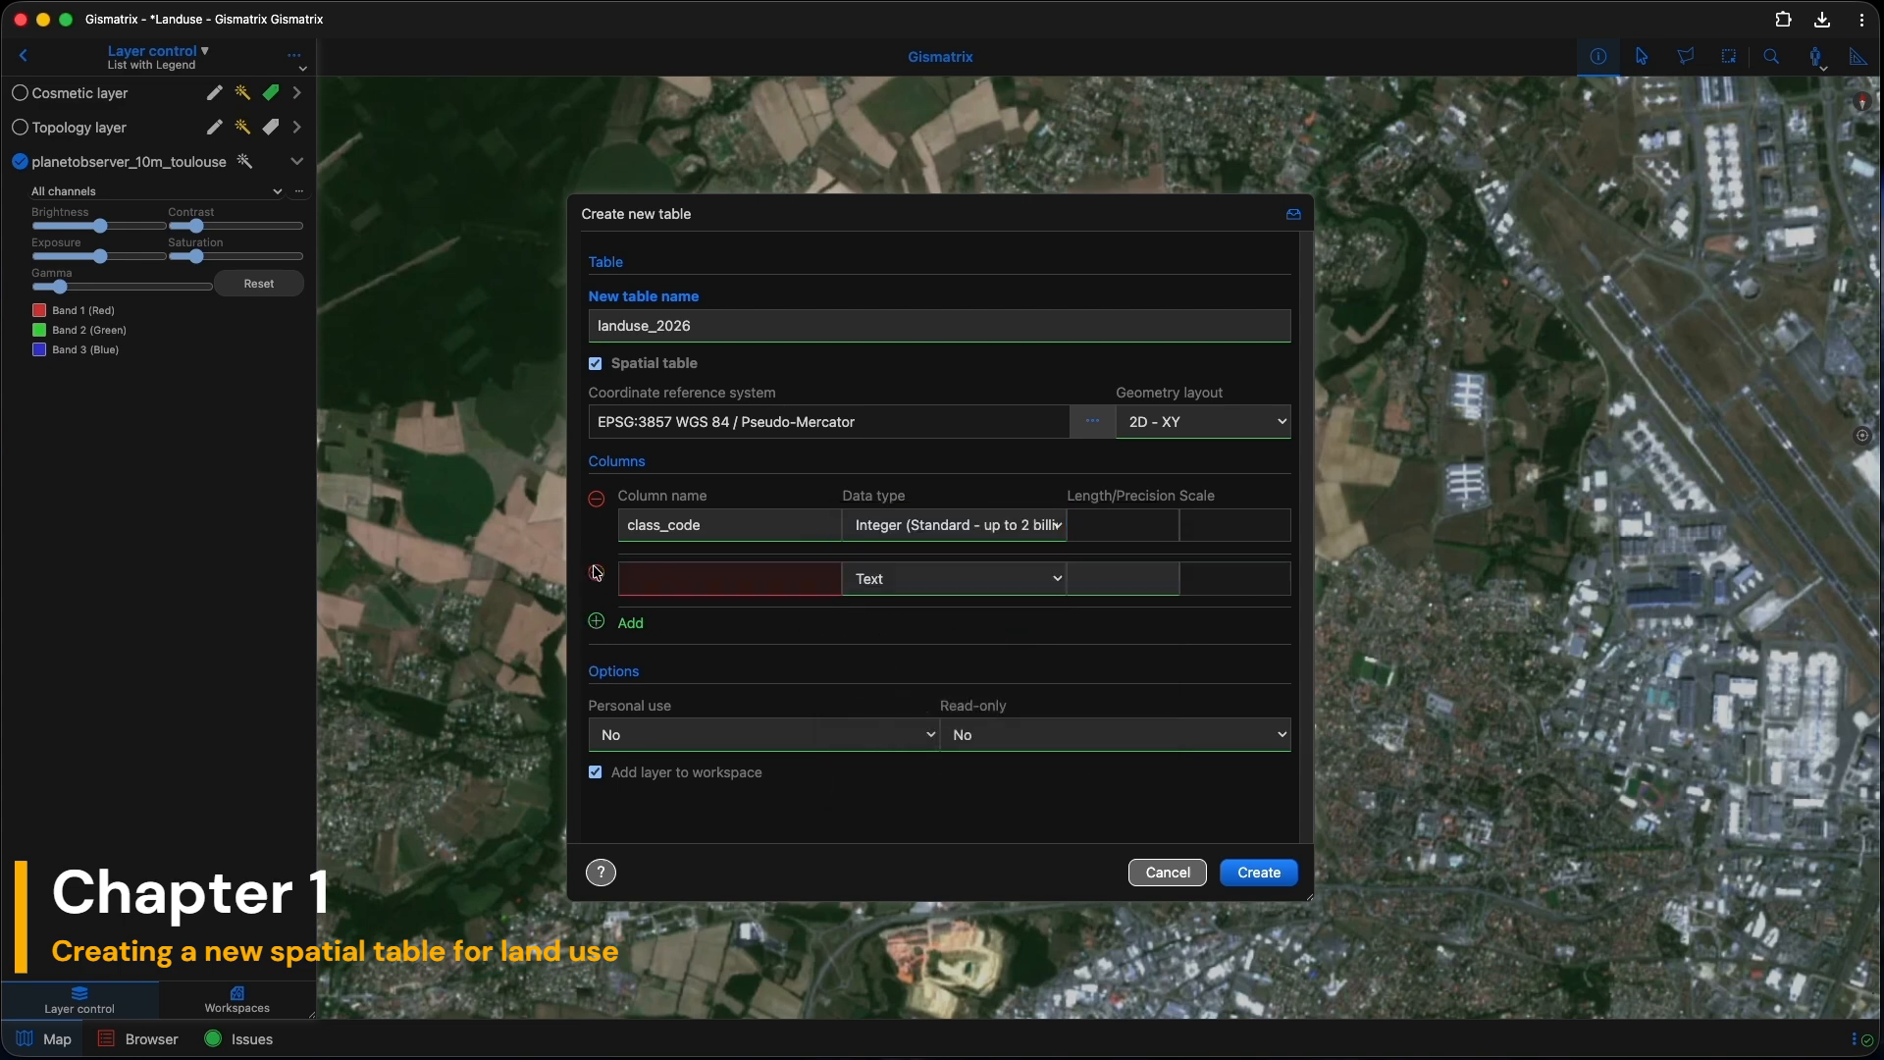
{"action": "left_click", "coordinate": [654, 579]}
{"action": "type", "text": "note"}
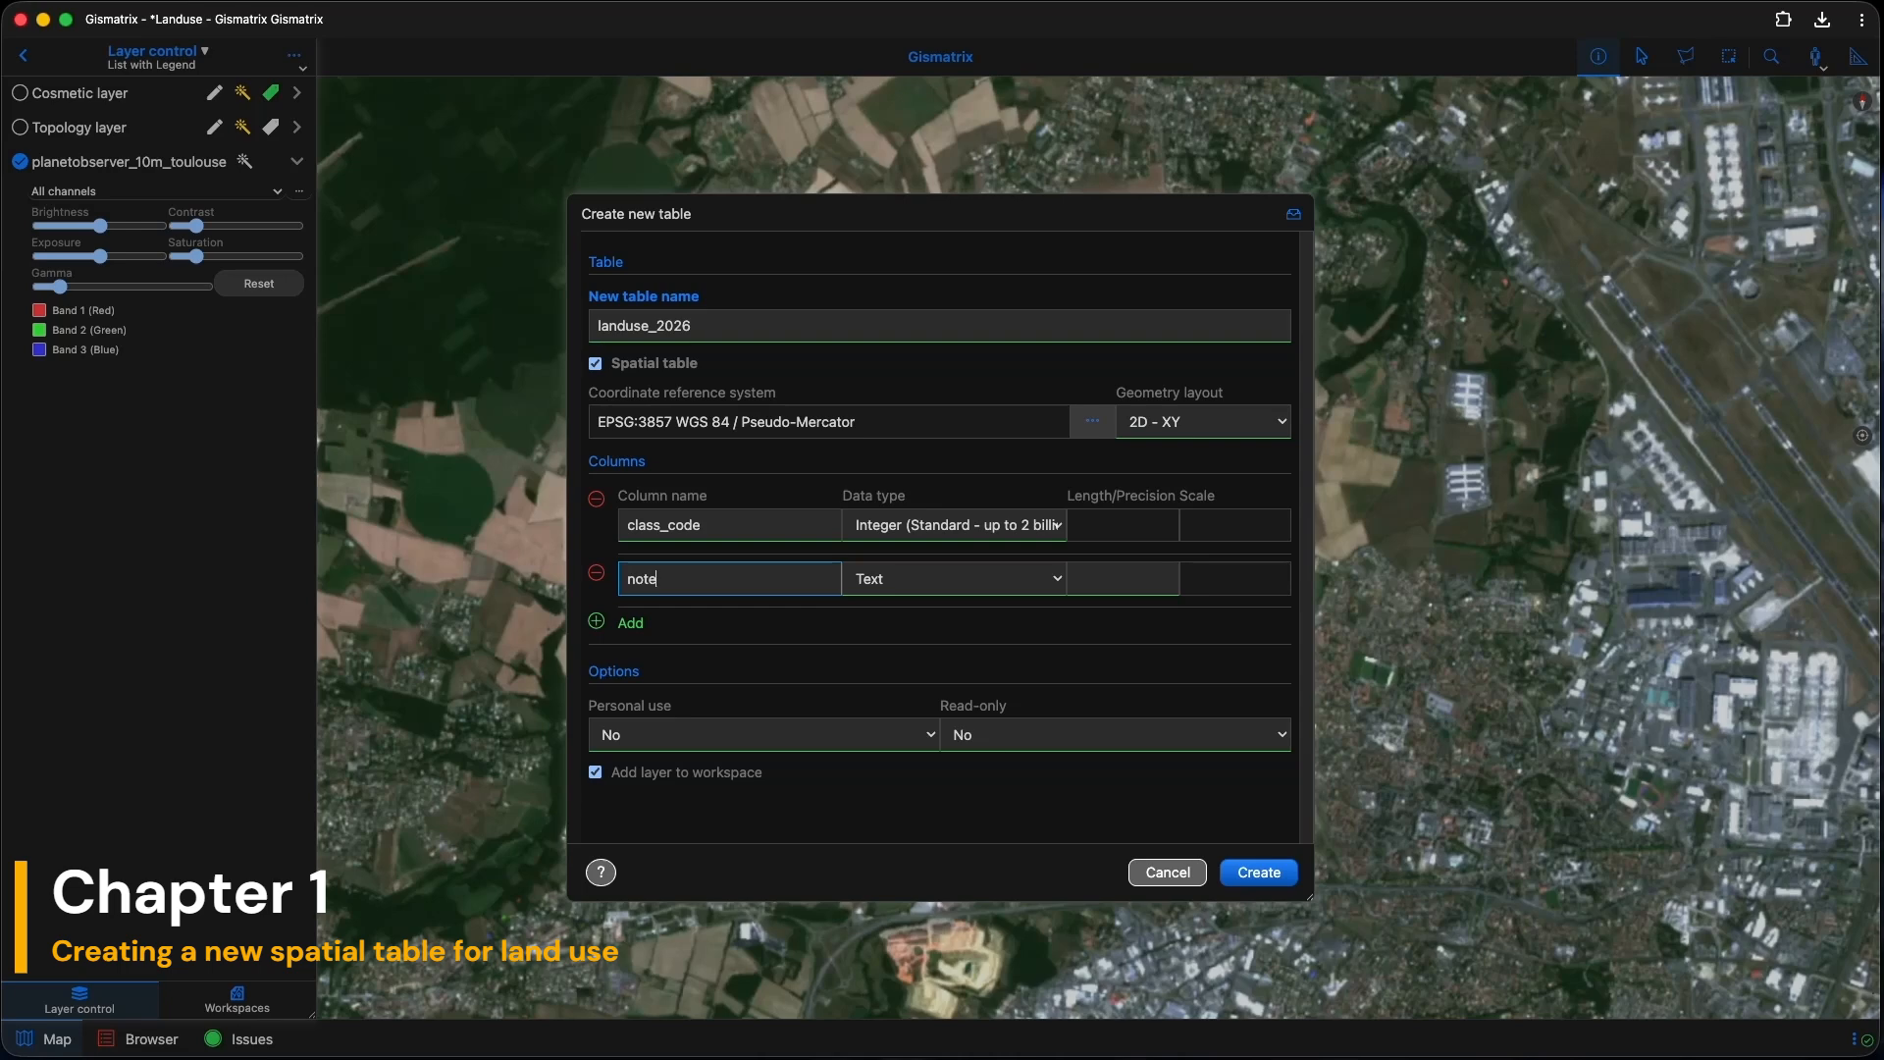
{"action": "left_click", "coordinate": [1106, 580]}
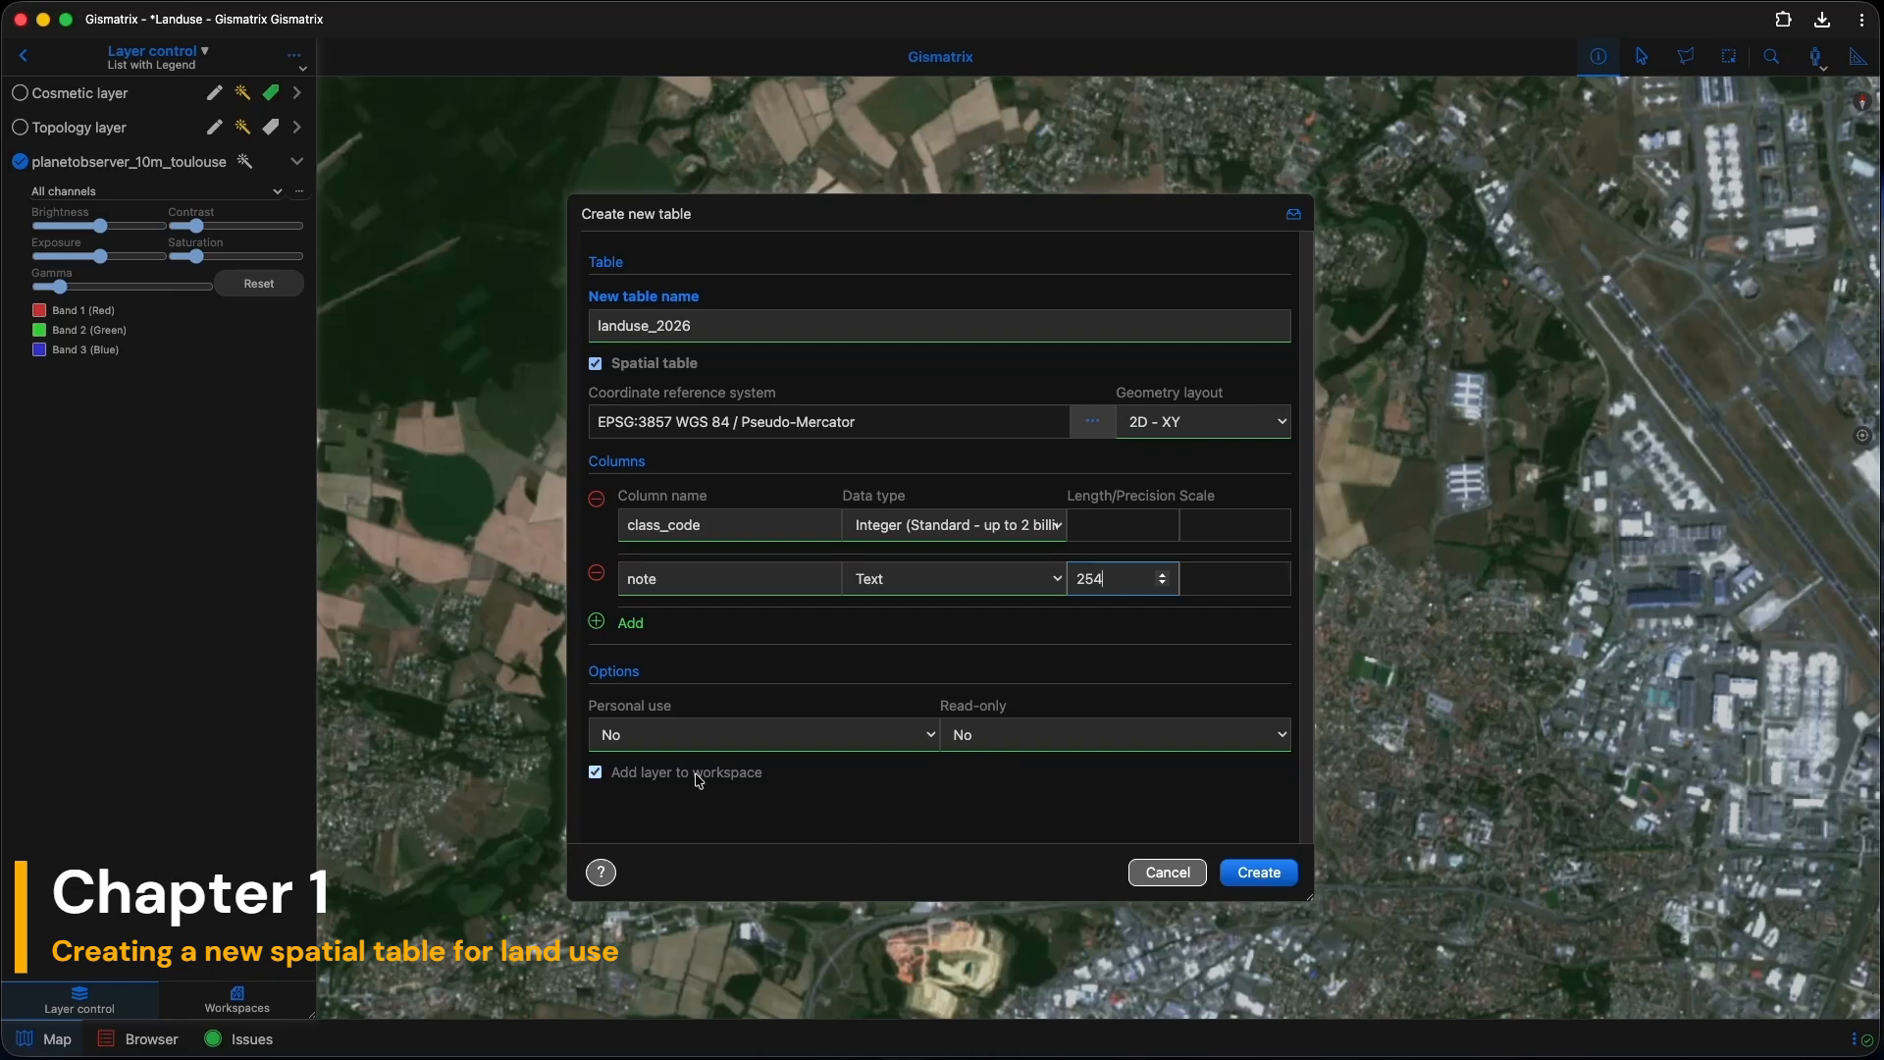
{"action": "left_click", "coordinate": [1269, 869]}
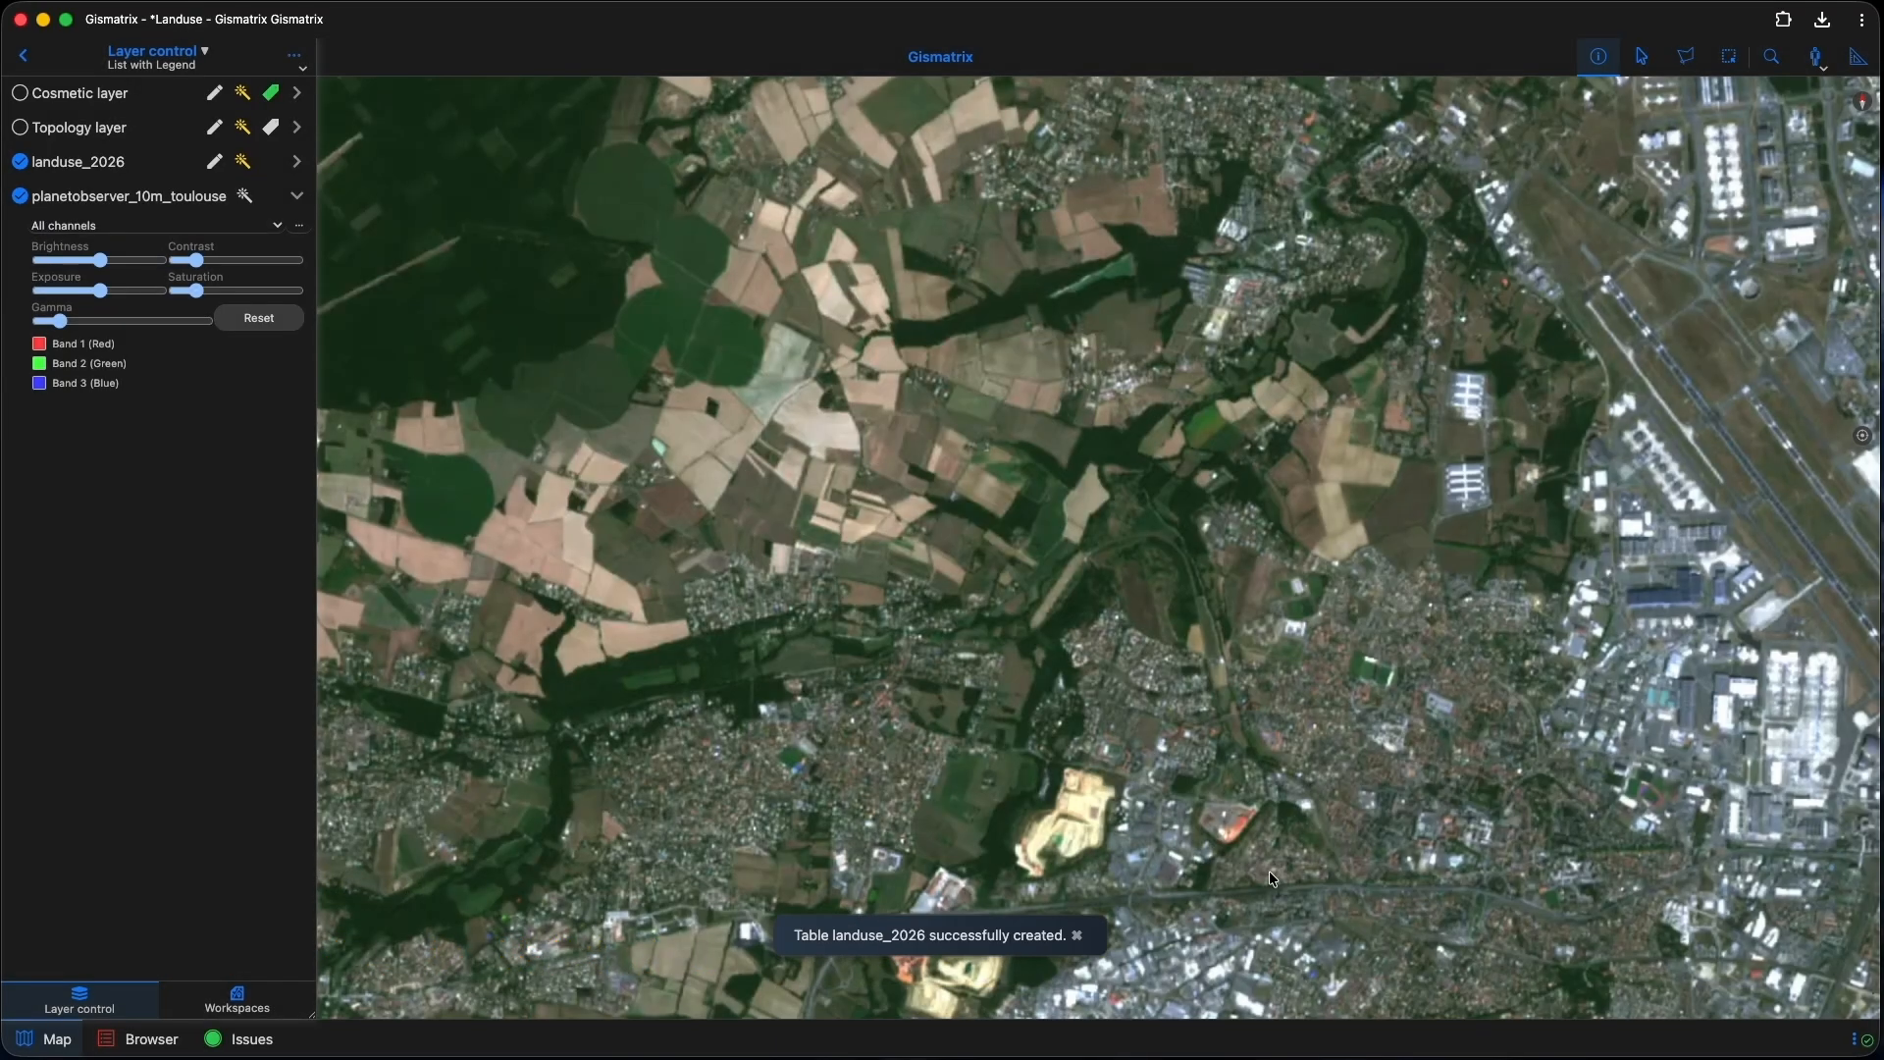
Step: Set landuse_2026's layer alias to 'Landuse 2026' and its info tool alias to 'Landuse'
{"action": "double_click", "coordinate": [128, 165]}
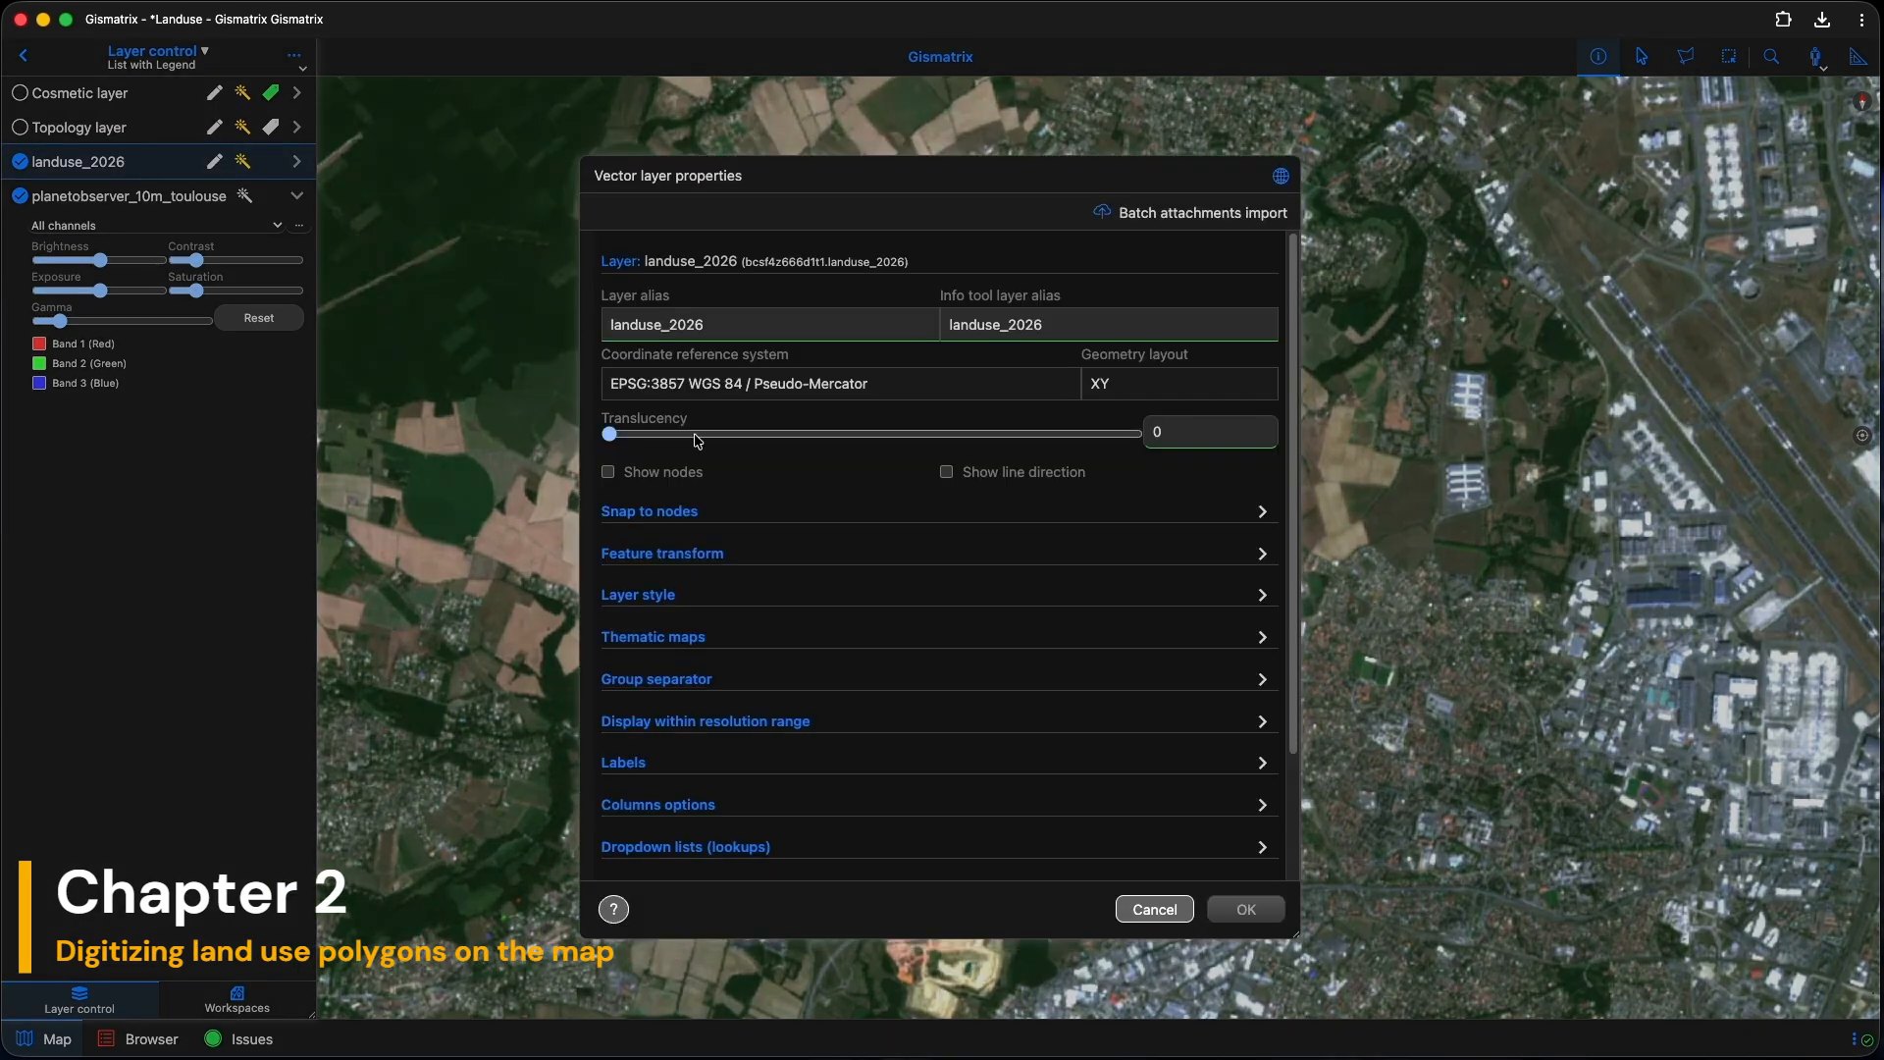
{"action": "left_click", "coordinate": [606, 326]}
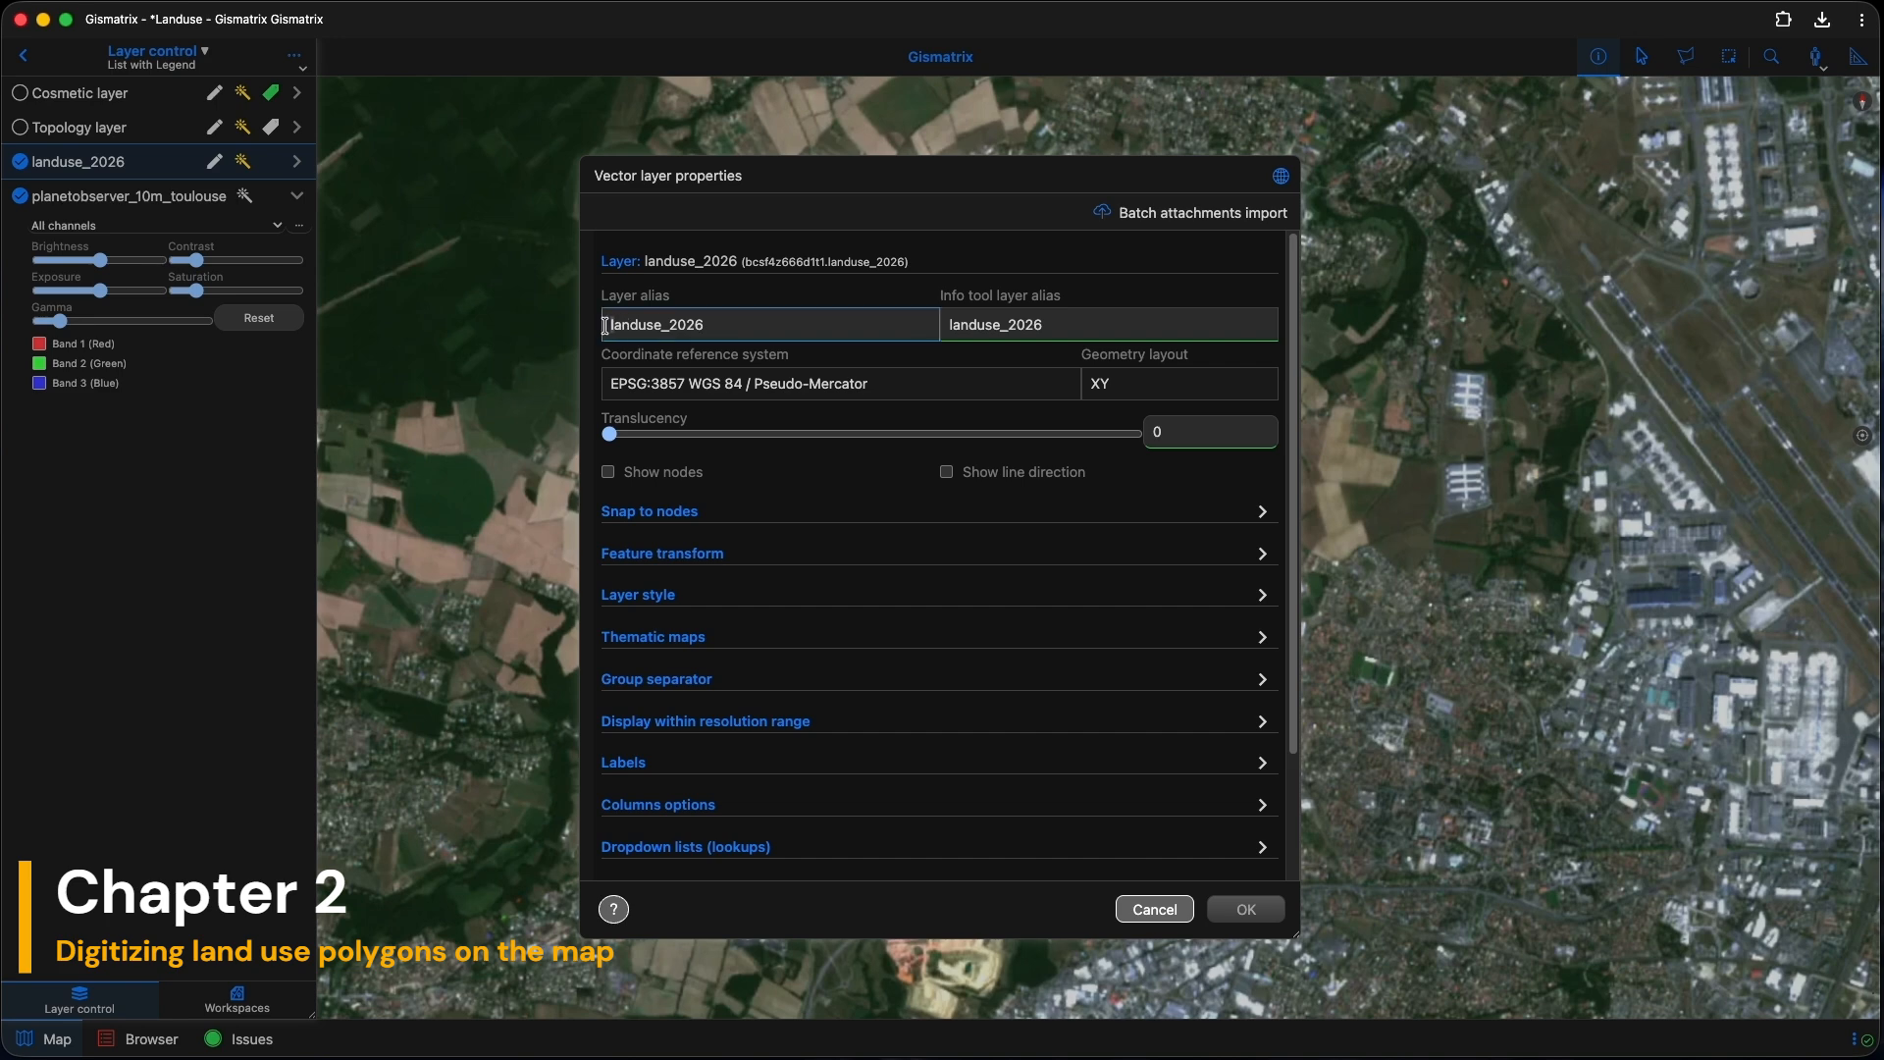
{"action": "type", "text": "L"}
{"action": "key", "text": "Delete"}
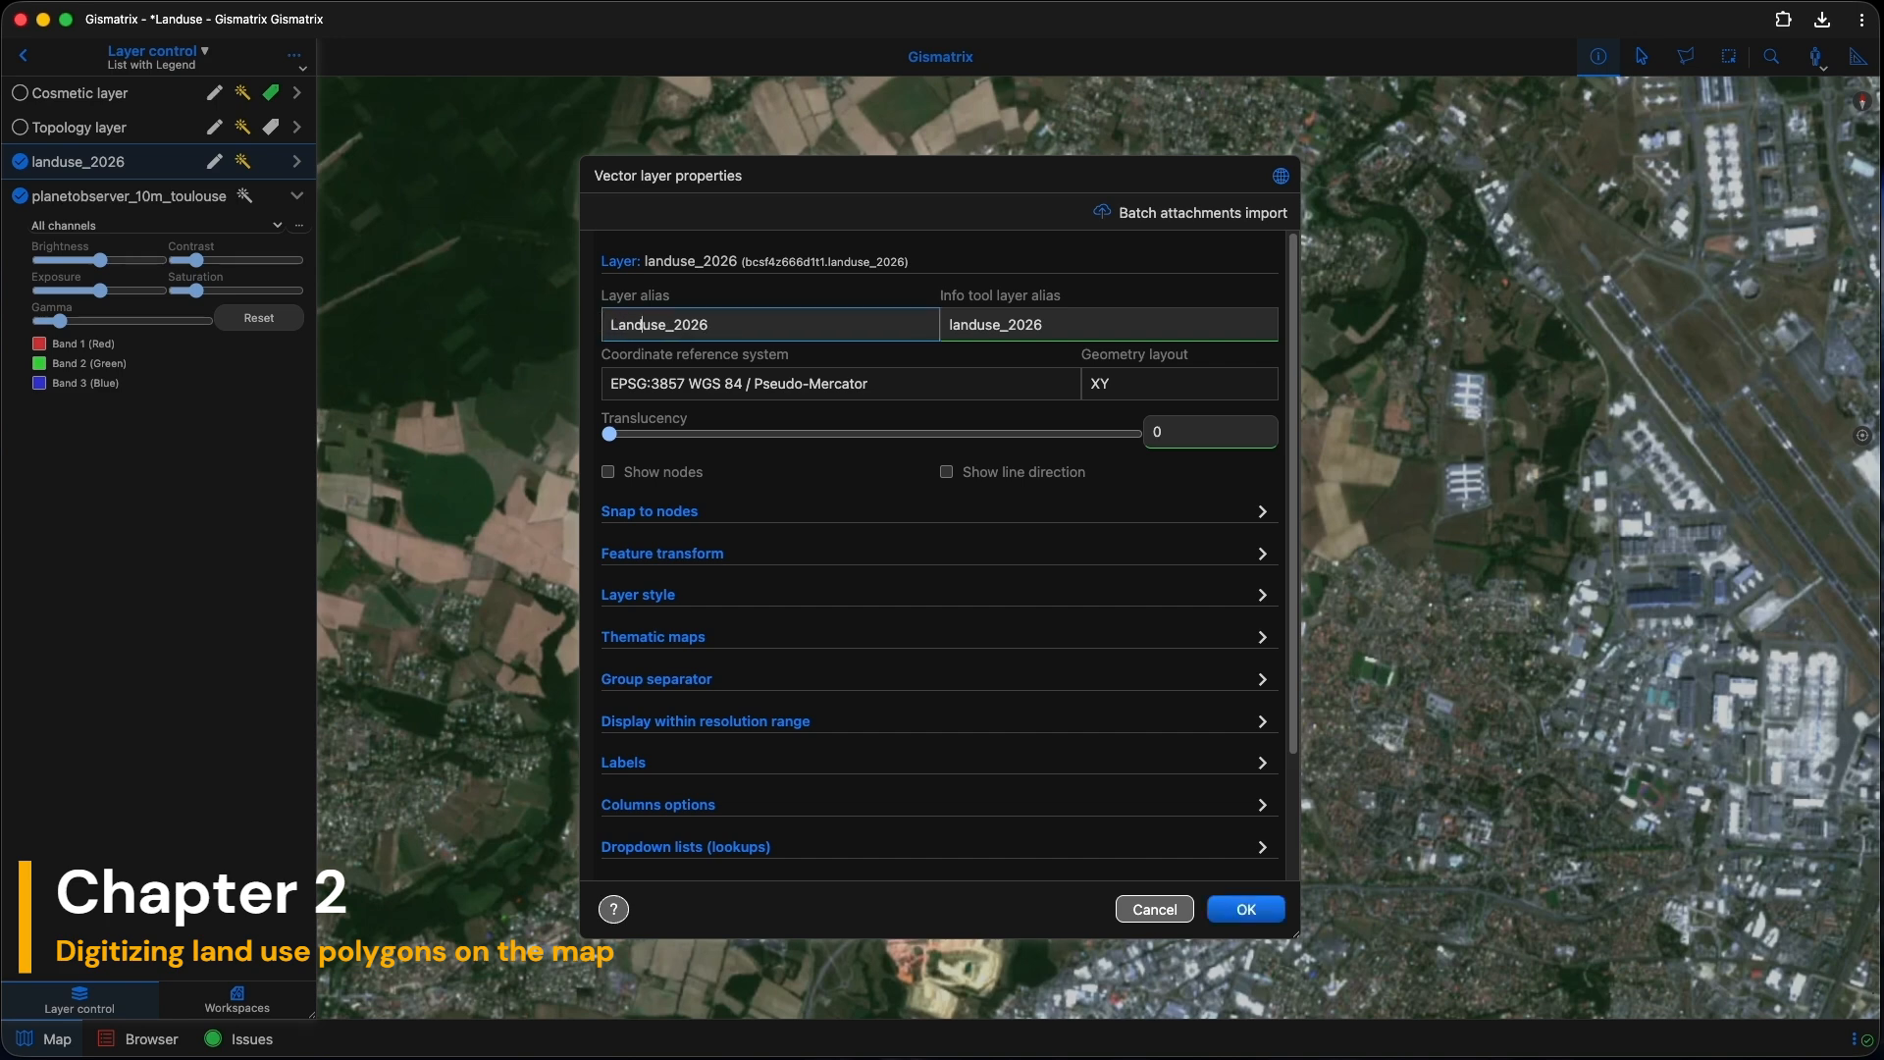
{"action": "key", "text": "BackSpace"}
{"action": "left_click", "coordinate": [951, 325]}
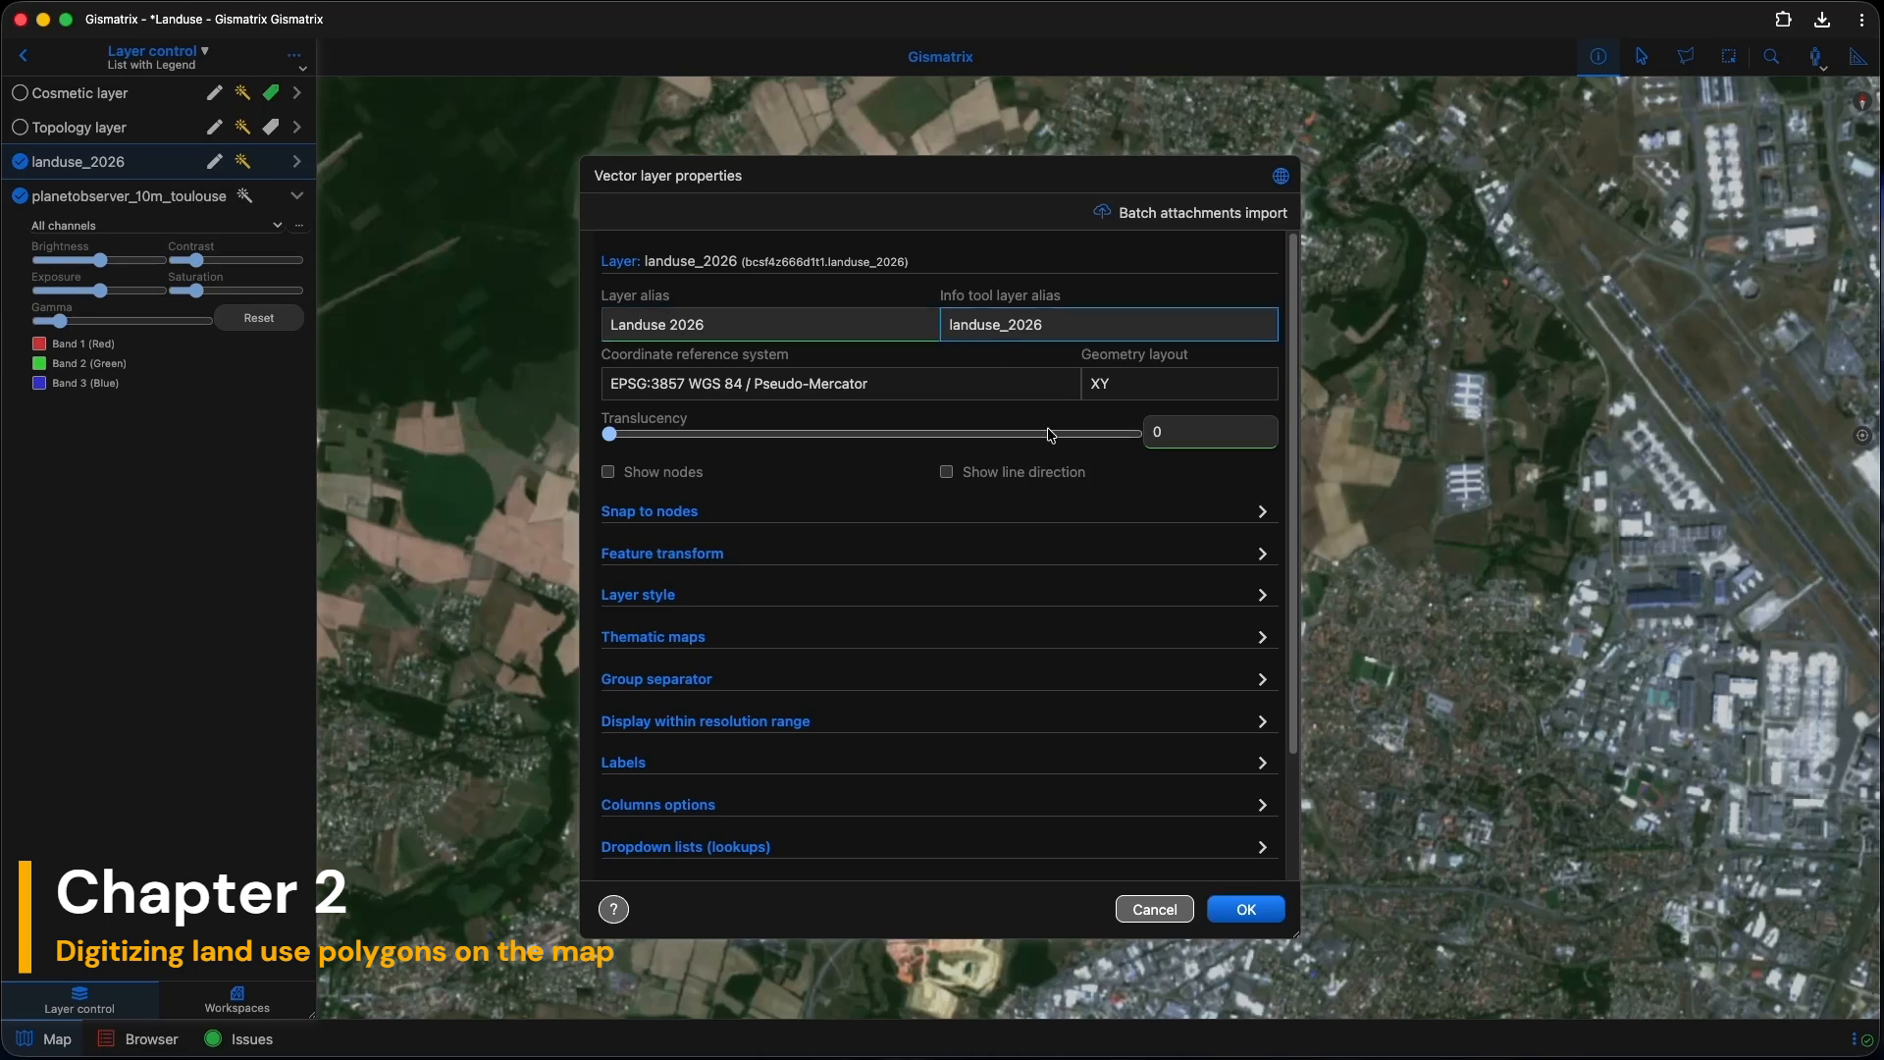
{"action": "type", "text": "L"}
{"action": "key", "text": "Delete"}
{"action": "key", "text": "Delete"}
{"action": "key", "text": "Delete"}
{"action": "key", "text": "Delete"}
{"action": "key", "text": "Delete"}
{"action": "key", "text": "Delete"}
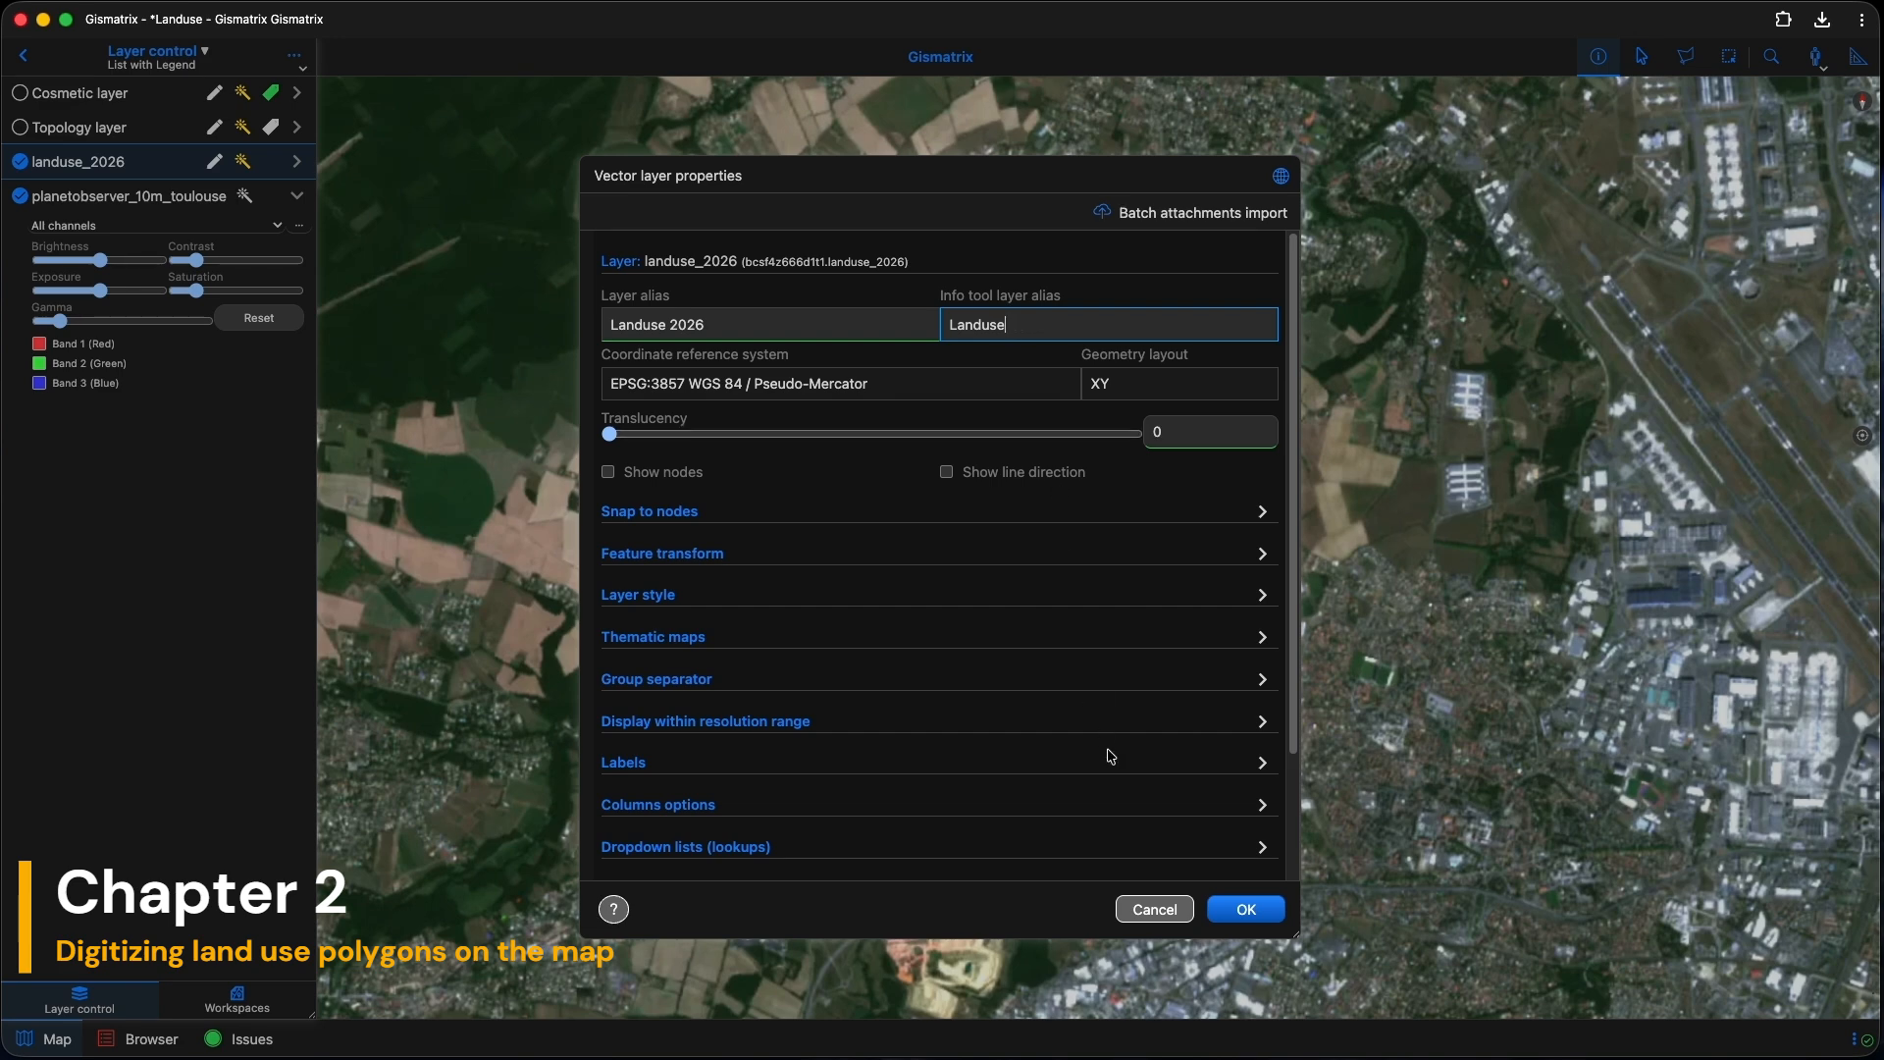
{"action": "left_click", "coordinate": [1244, 909]}
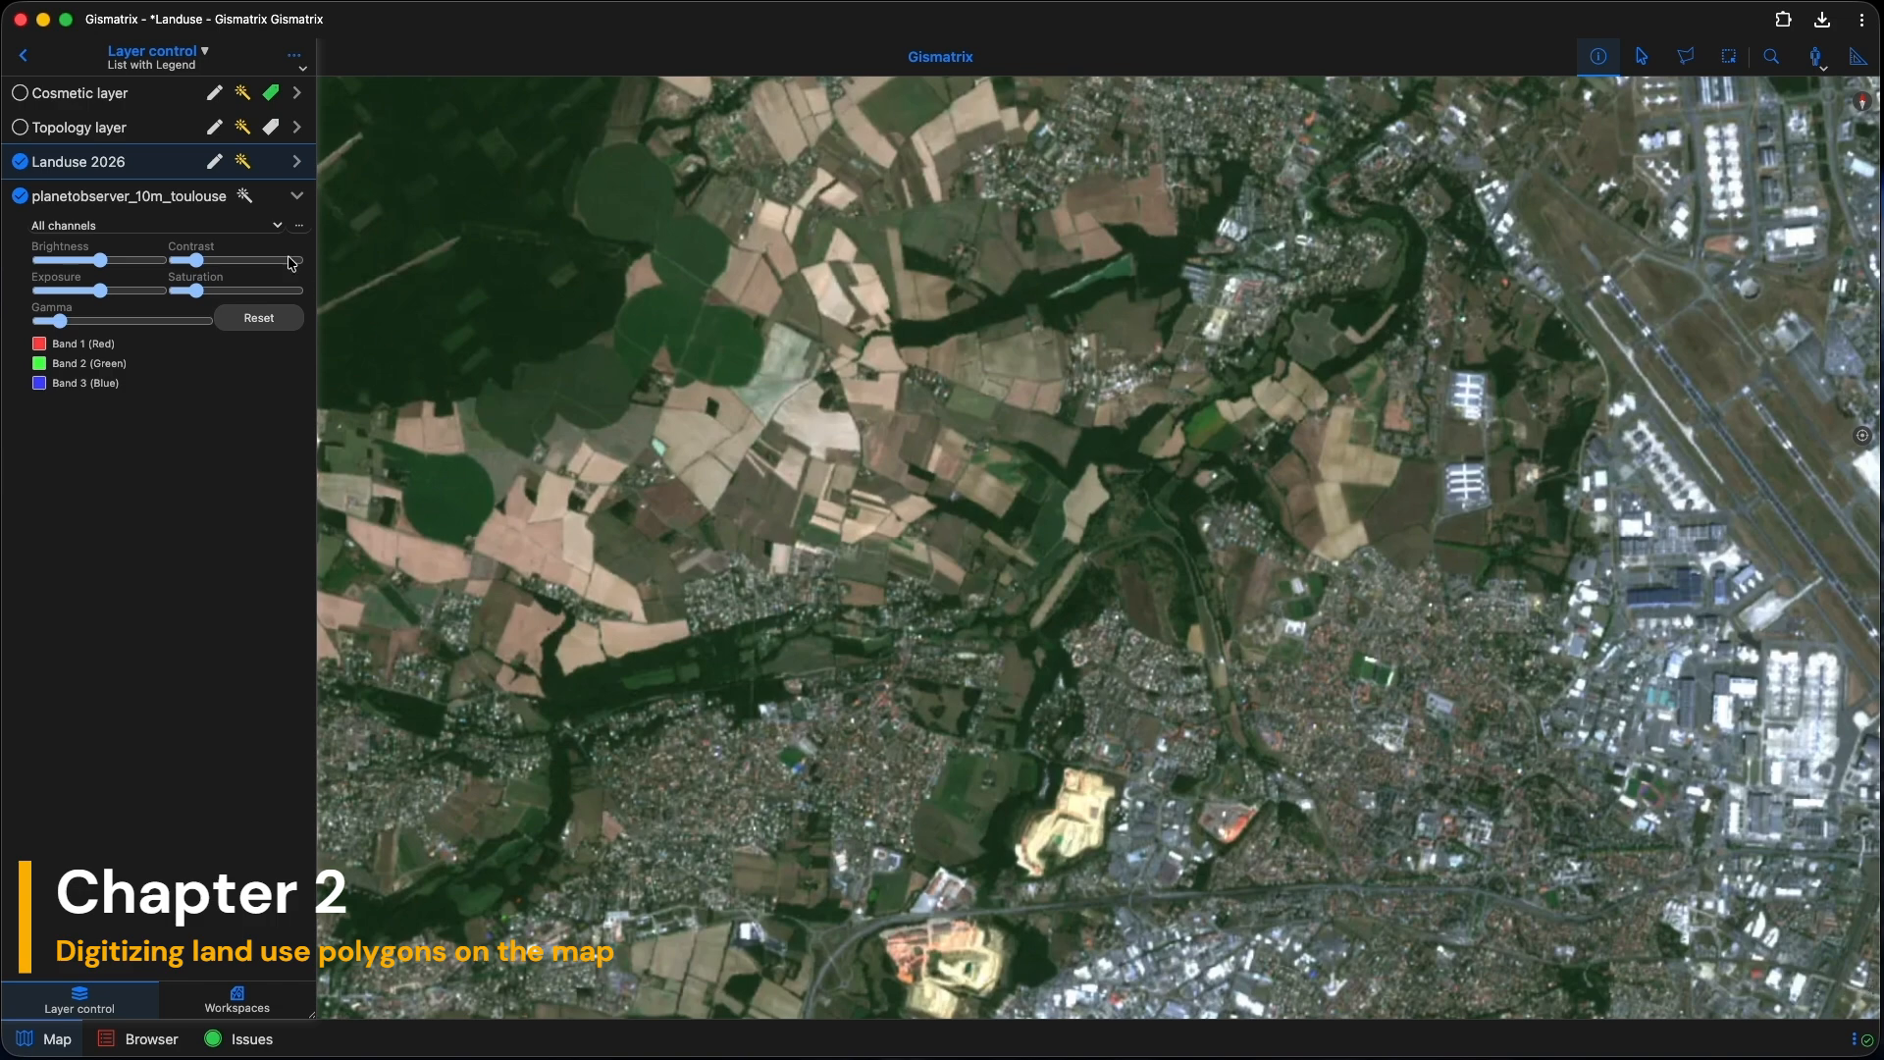
Step: Enable editing on Landuse 2026 and digitize the wooded strip west of the village as a polygon
{"action": "left_click", "coordinate": [214, 162]}
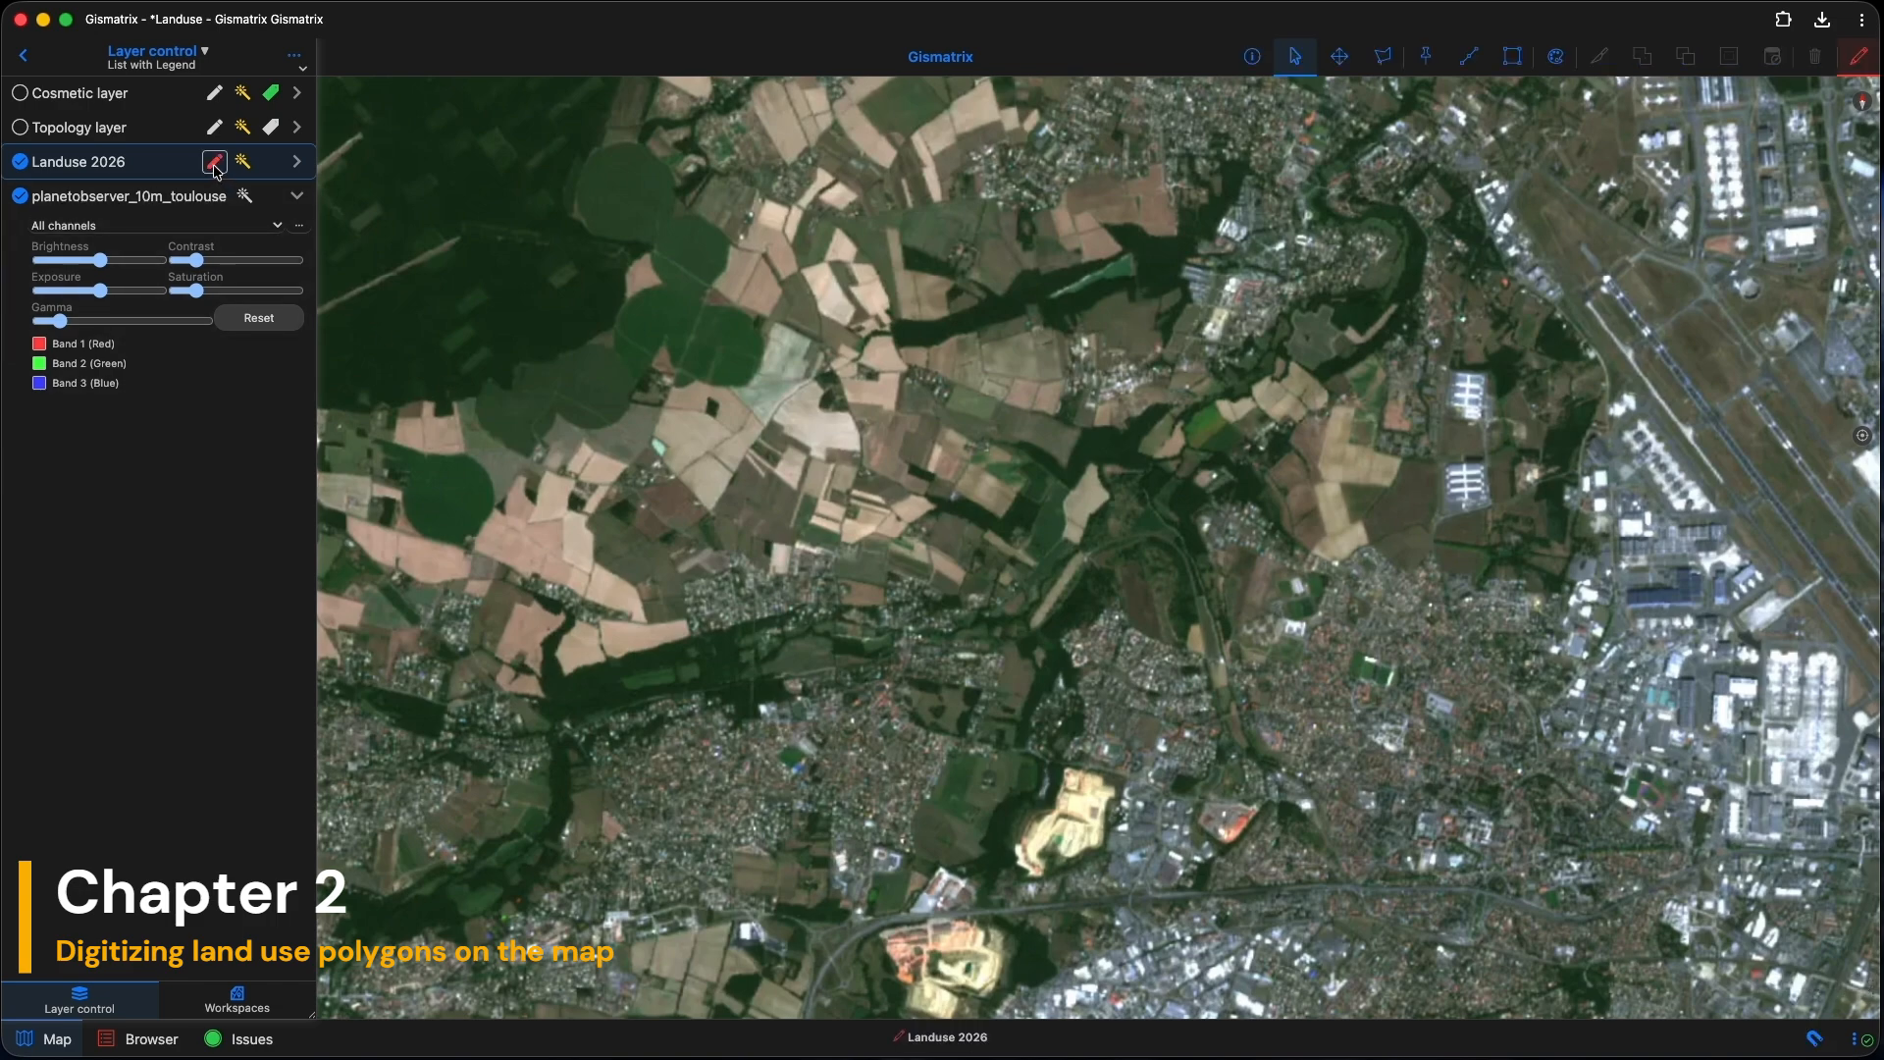
{"action": "left_click", "coordinate": [1512, 56]}
{"action": "scroll", "coordinate": [699, 662], "scroll_direction": "up", "scroll_amount": 3}
{"action": "left_click_drag", "start_coordinate": [698, 663], "coordinate": [874, 604]}
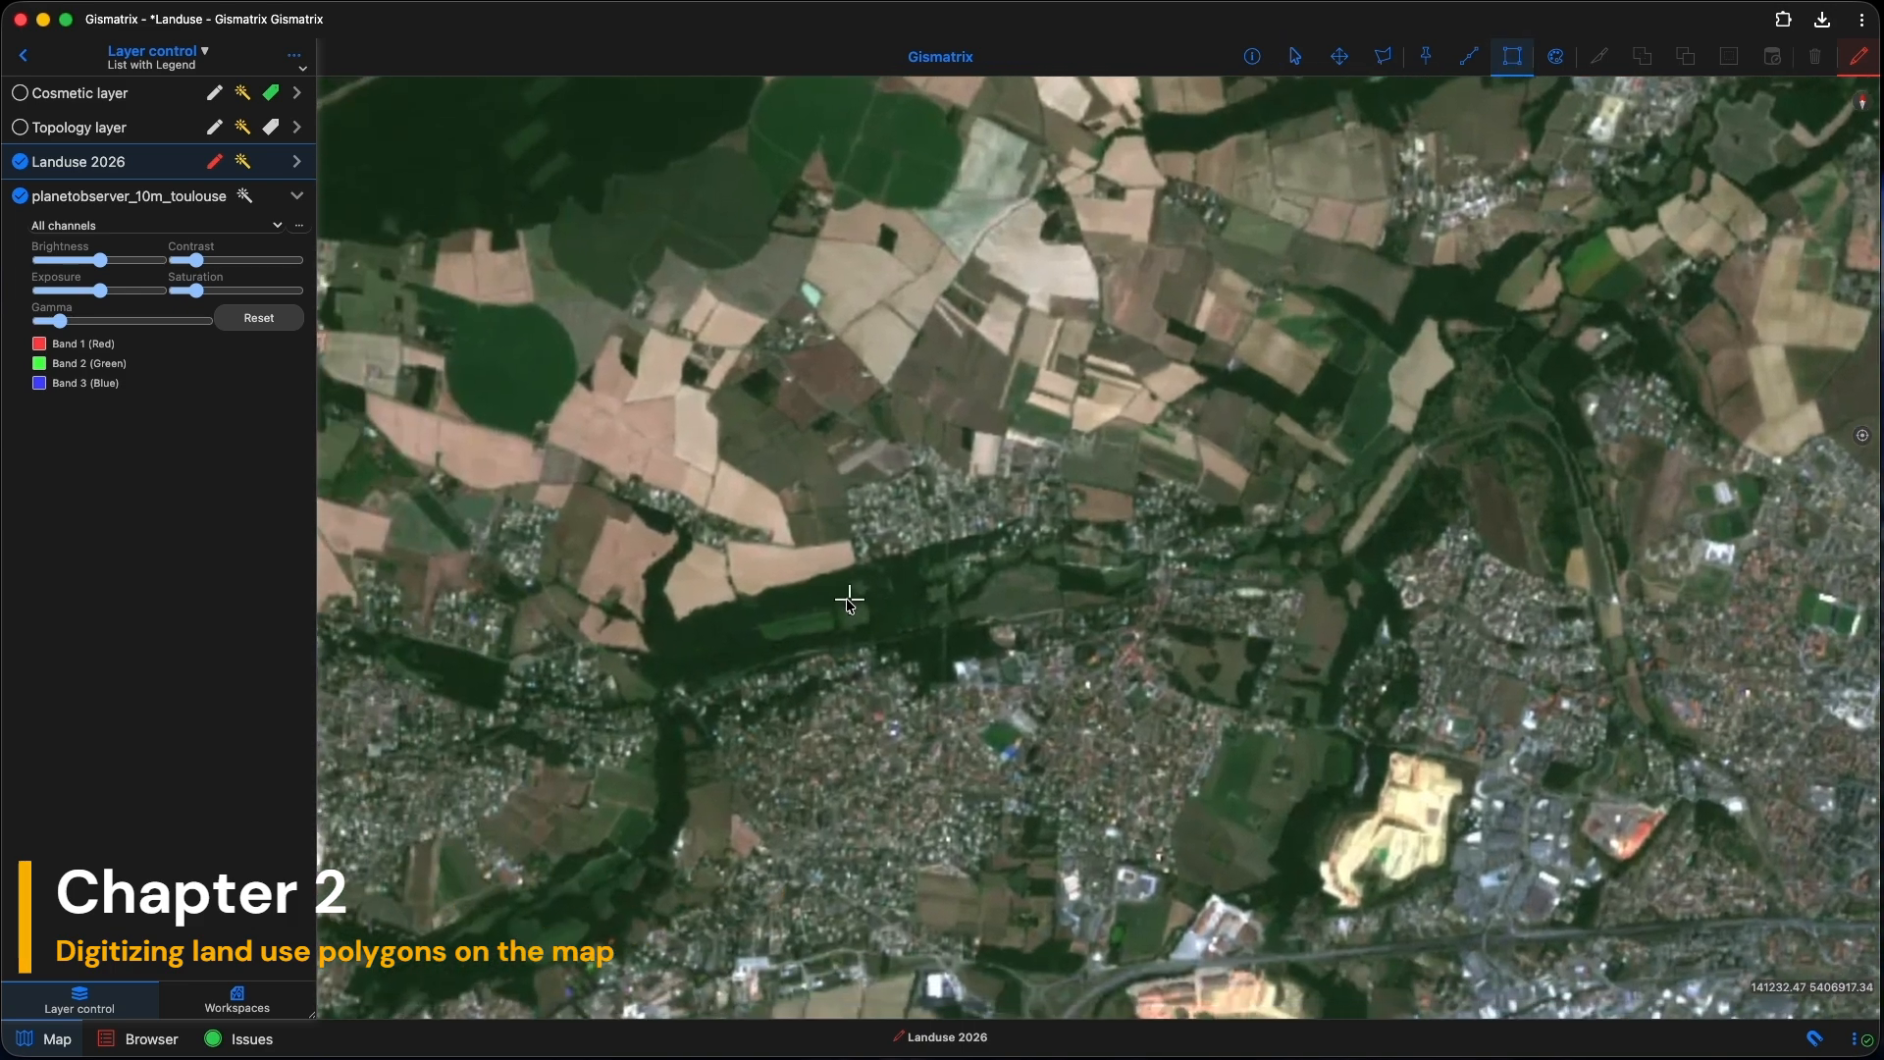
{"action": "left_click", "coordinate": [677, 620]}
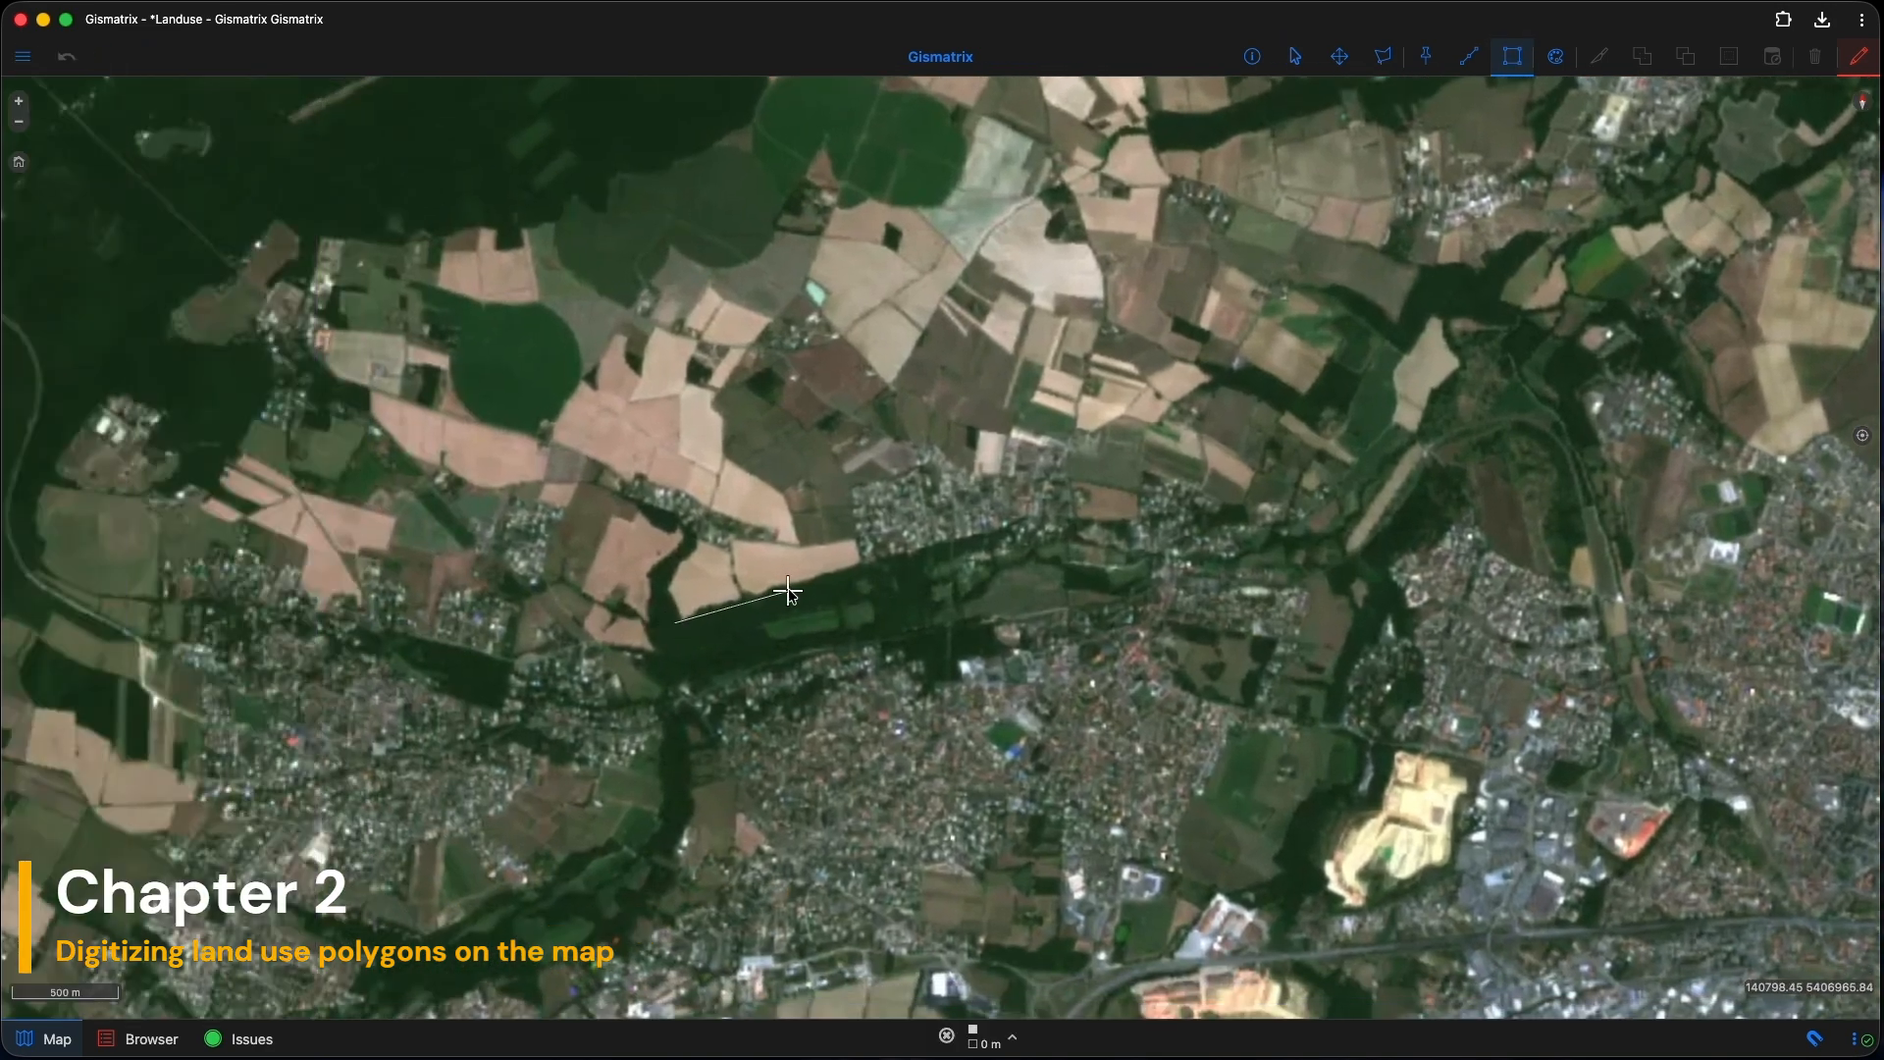
{"action": "left_click", "coordinate": [853, 566]}
{"action": "left_click", "coordinate": [956, 546]}
{"action": "left_click", "coordinate": [954, 642]}
{"action": "left_click", "coordinate": [790, 656]}
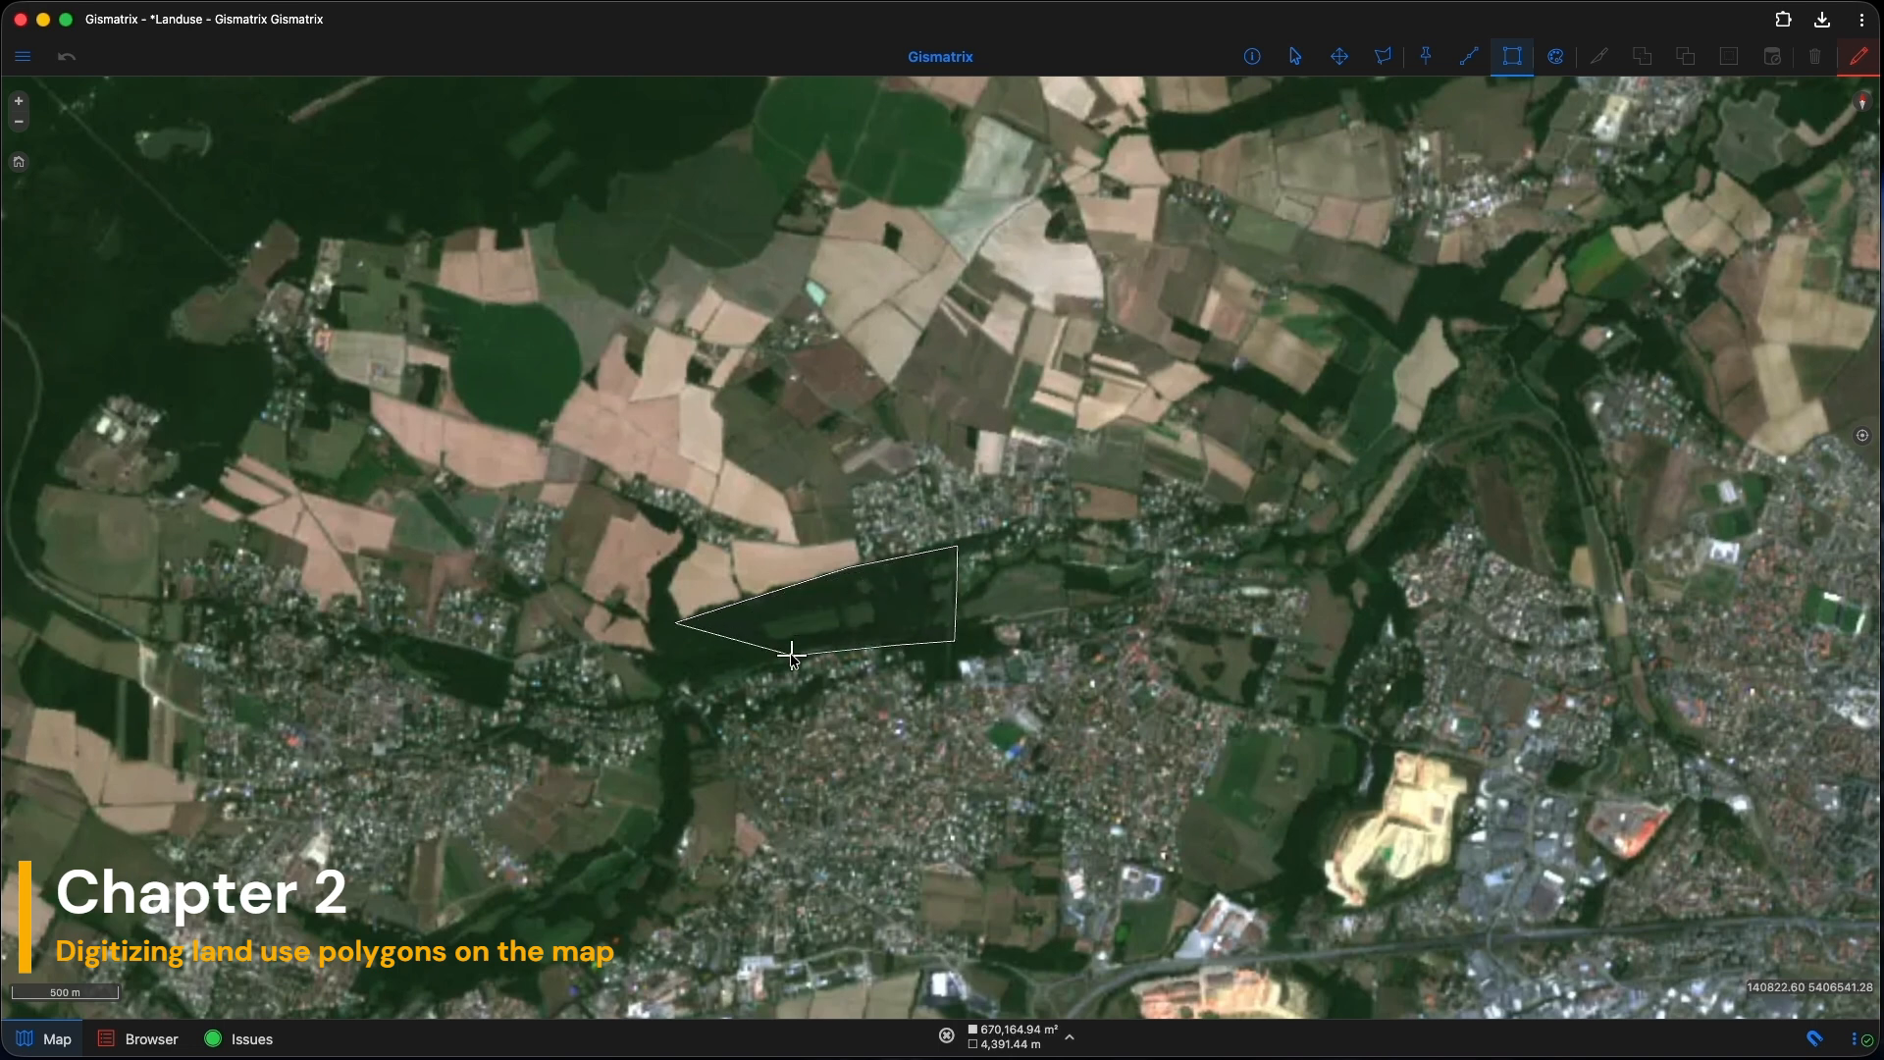
{"action": "double_click", "coordinate": [701, 684]}
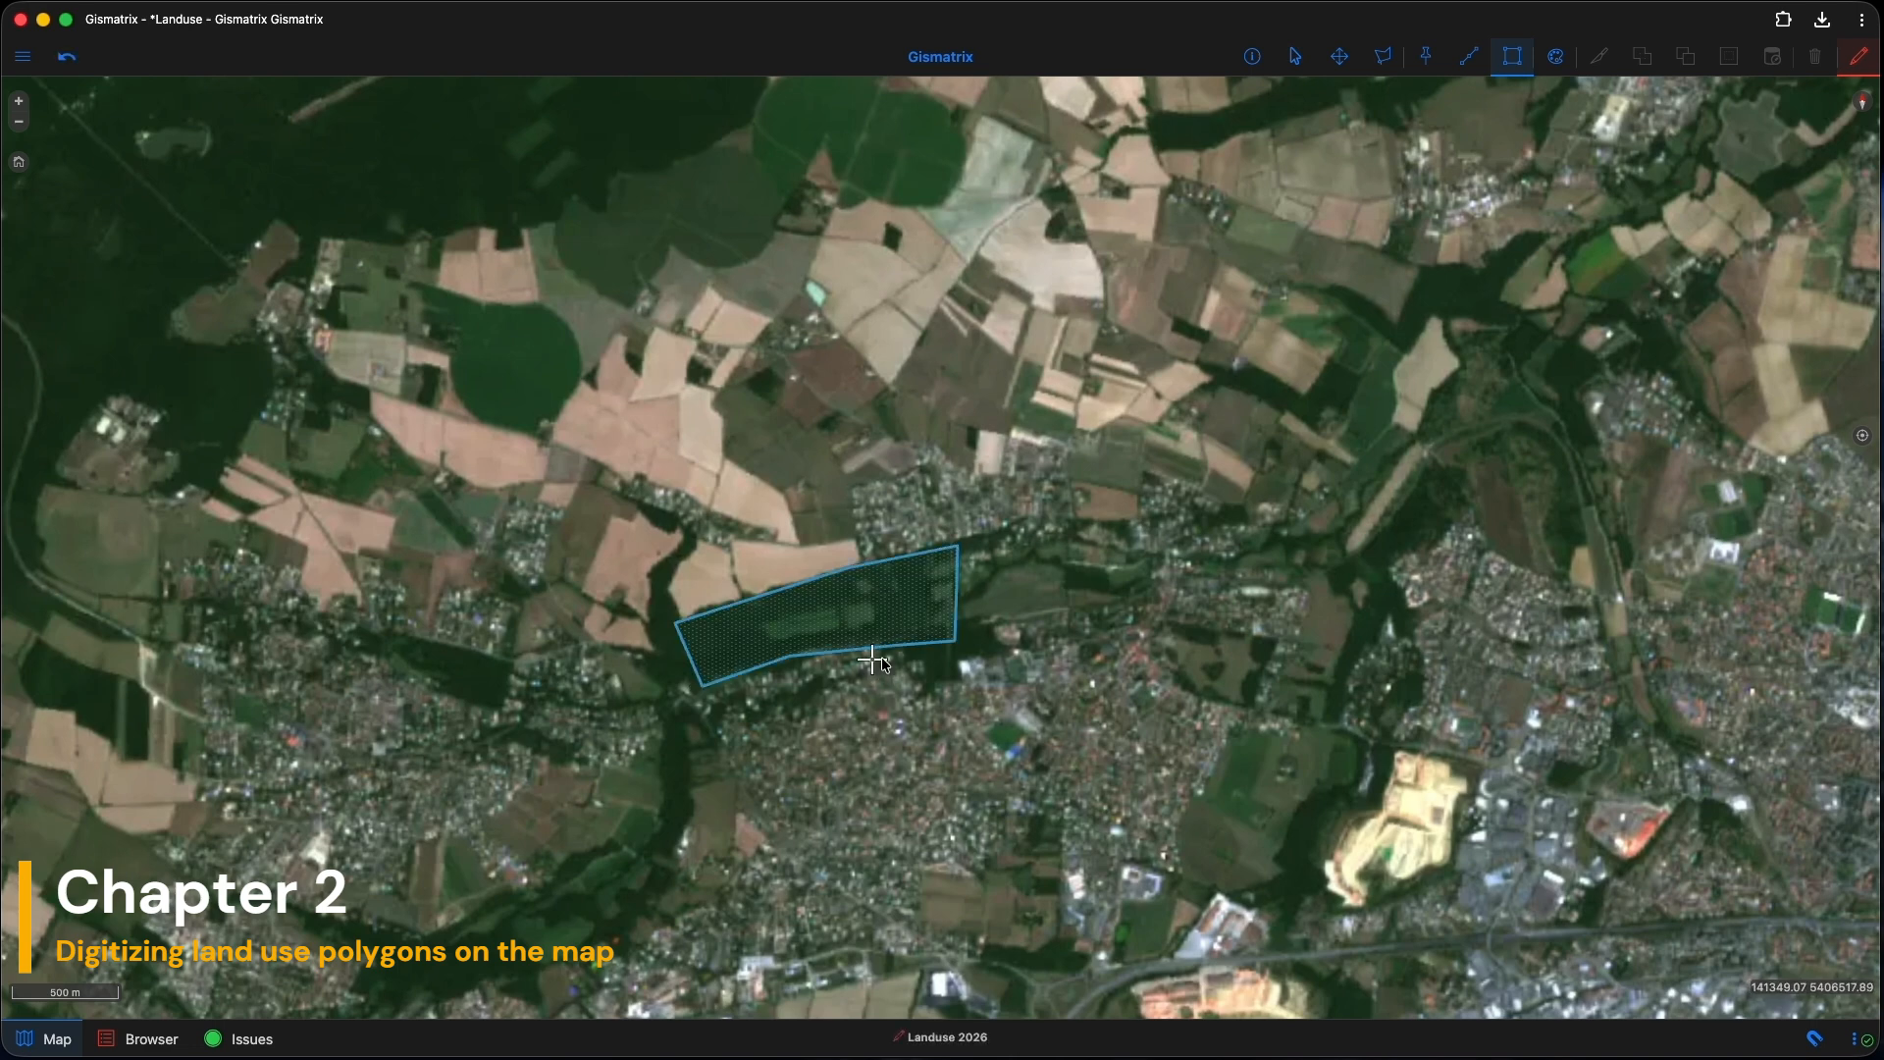
Step: Digitize two housing polygons, one below the wooded strip and one to the east
{"action": "left_click", "coordinate": [703, 684]}
{"action": "left_click", "coordinate": [760, 835]}
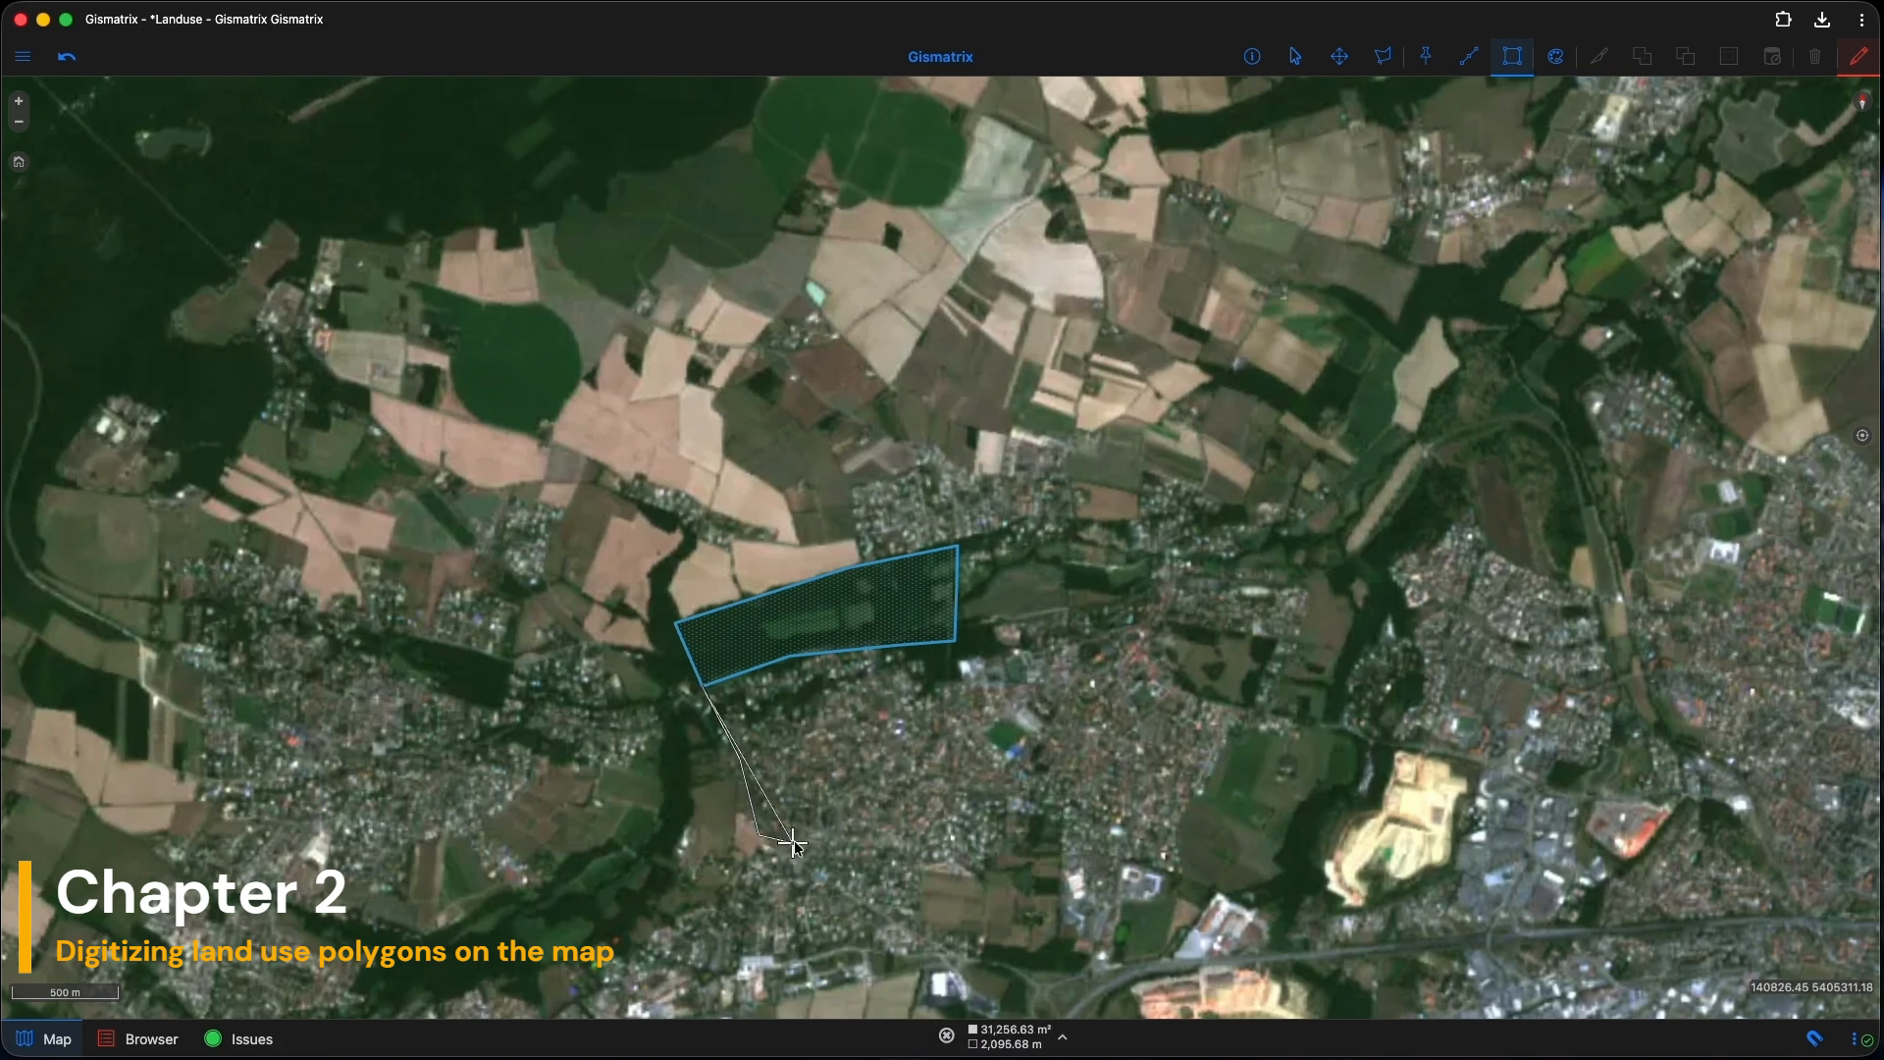
{"action": "left_click", "coordinate": [935, 835]}
{"action": "left_click", "coordinate": [973, 745]}
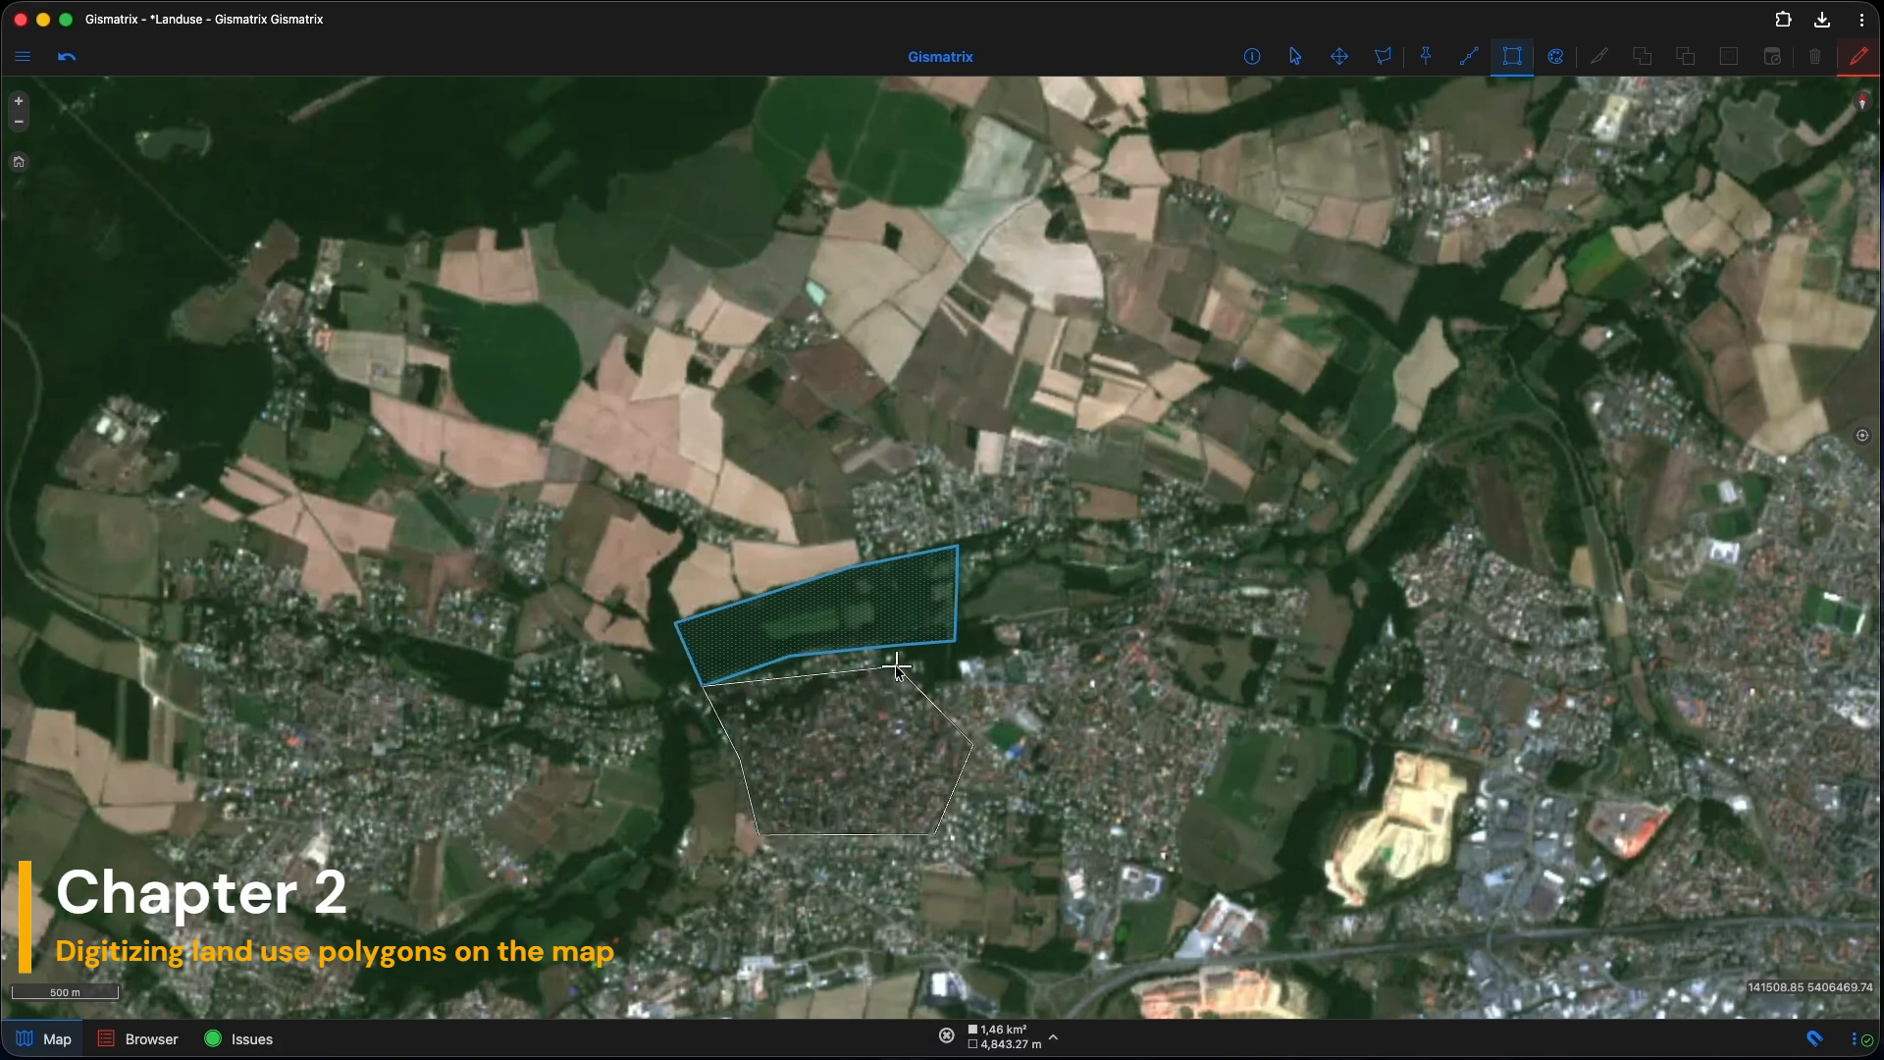
{"action": "double_click", "coordinate": [896, 668]}
{"action": "left_click", "coordinate": [1092, 665]}
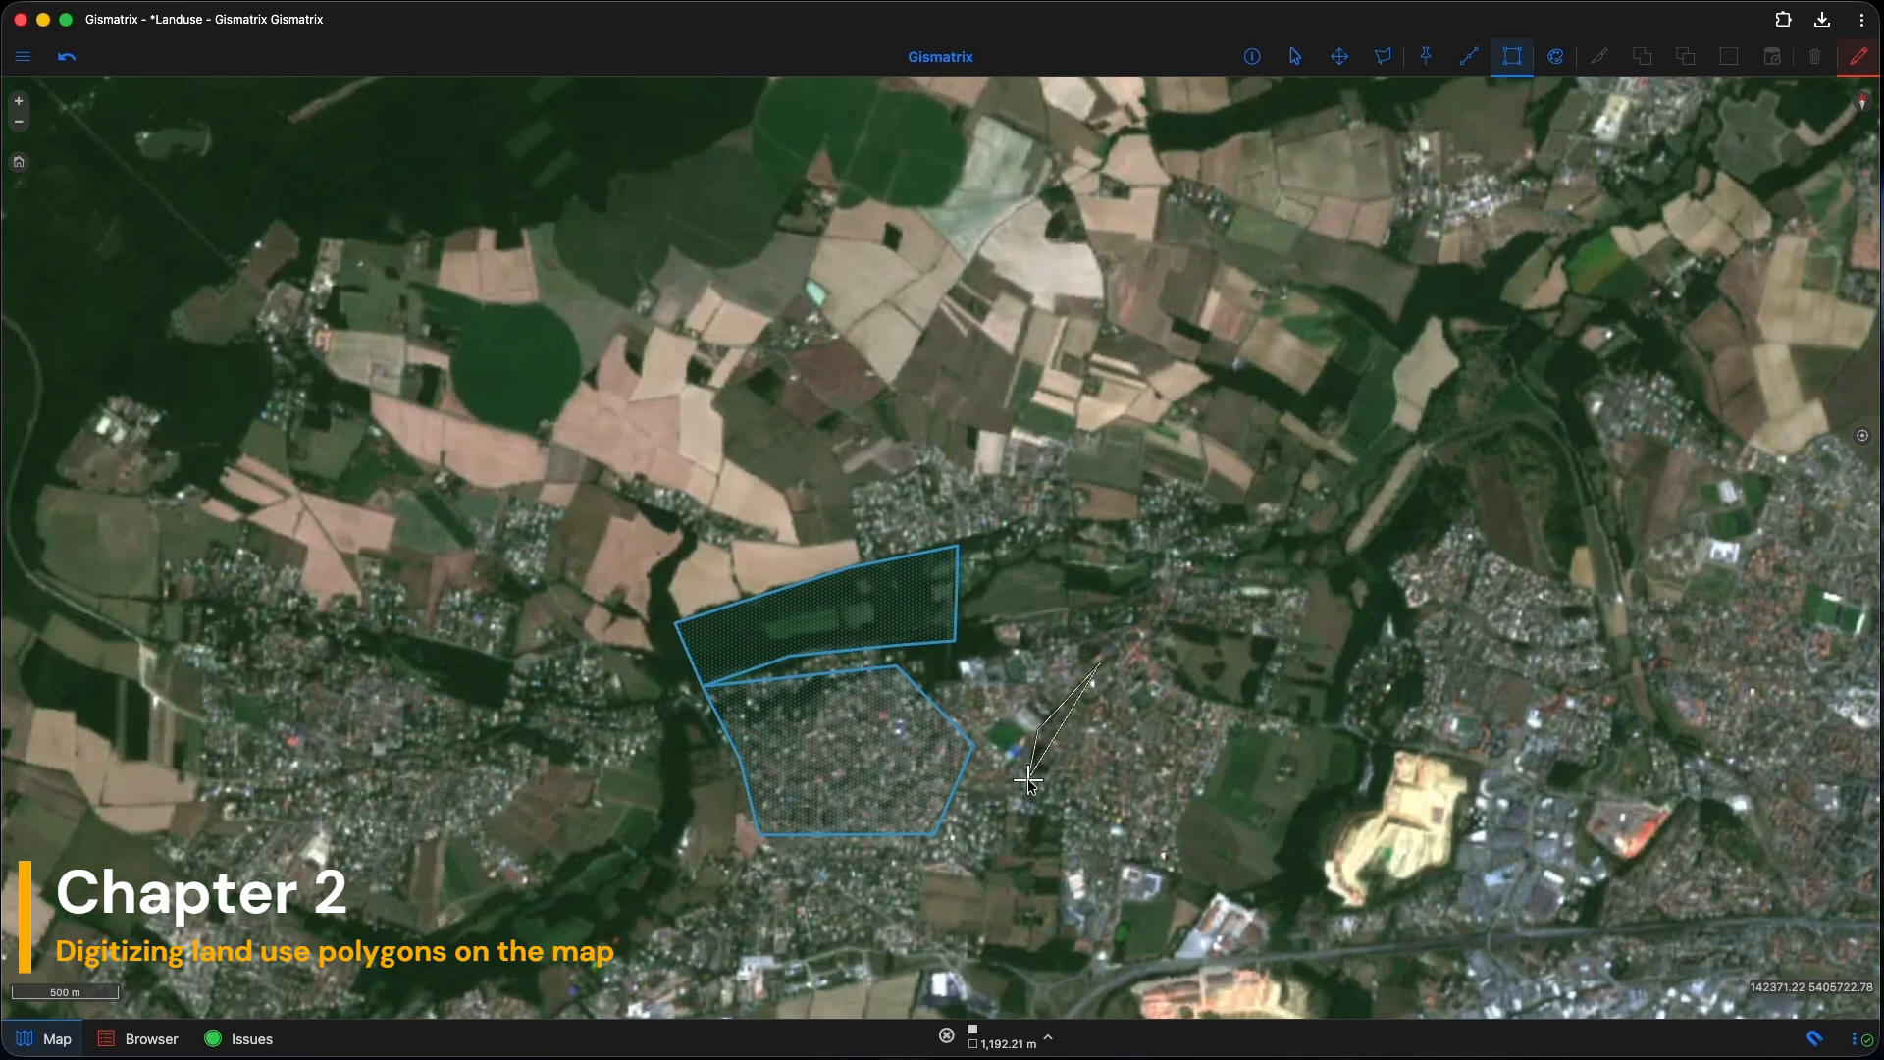
{"action": "left_click", "coordinate": [1178, 854]}
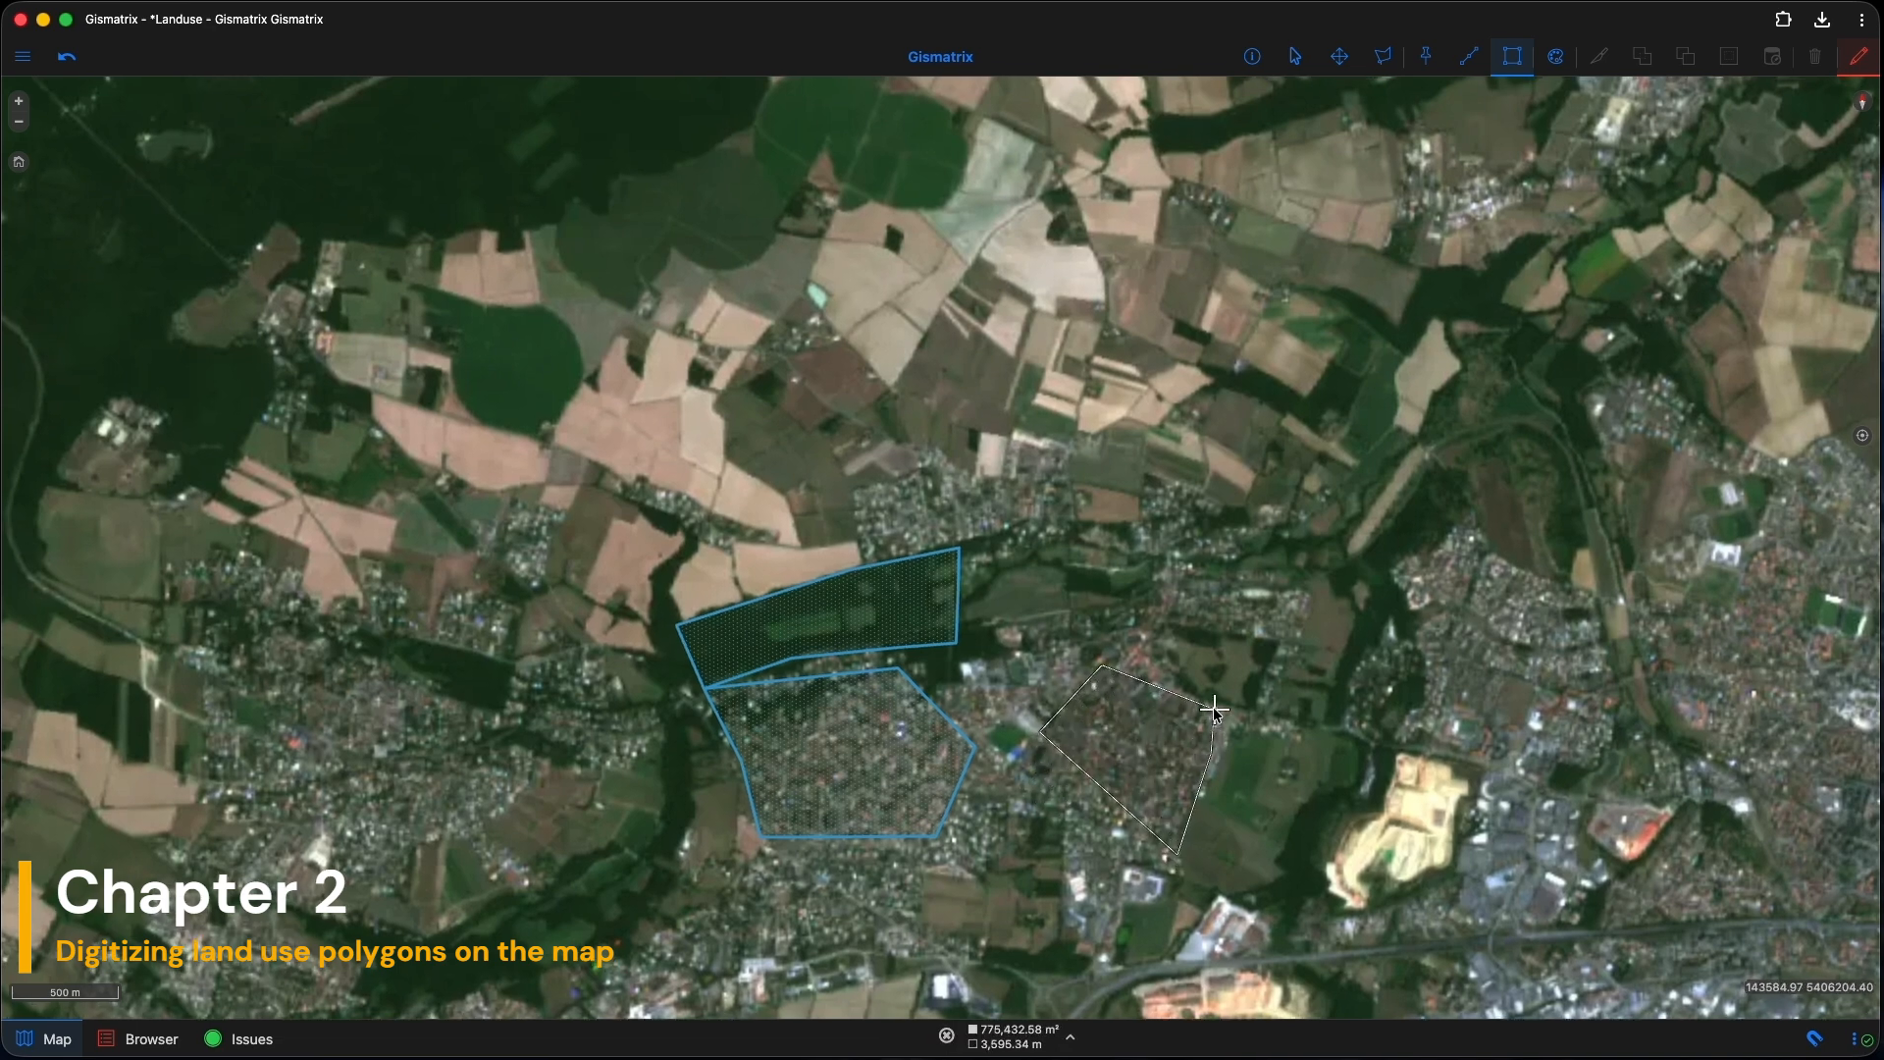
{"action": "double_click", "coordinate": [1214, 708]}
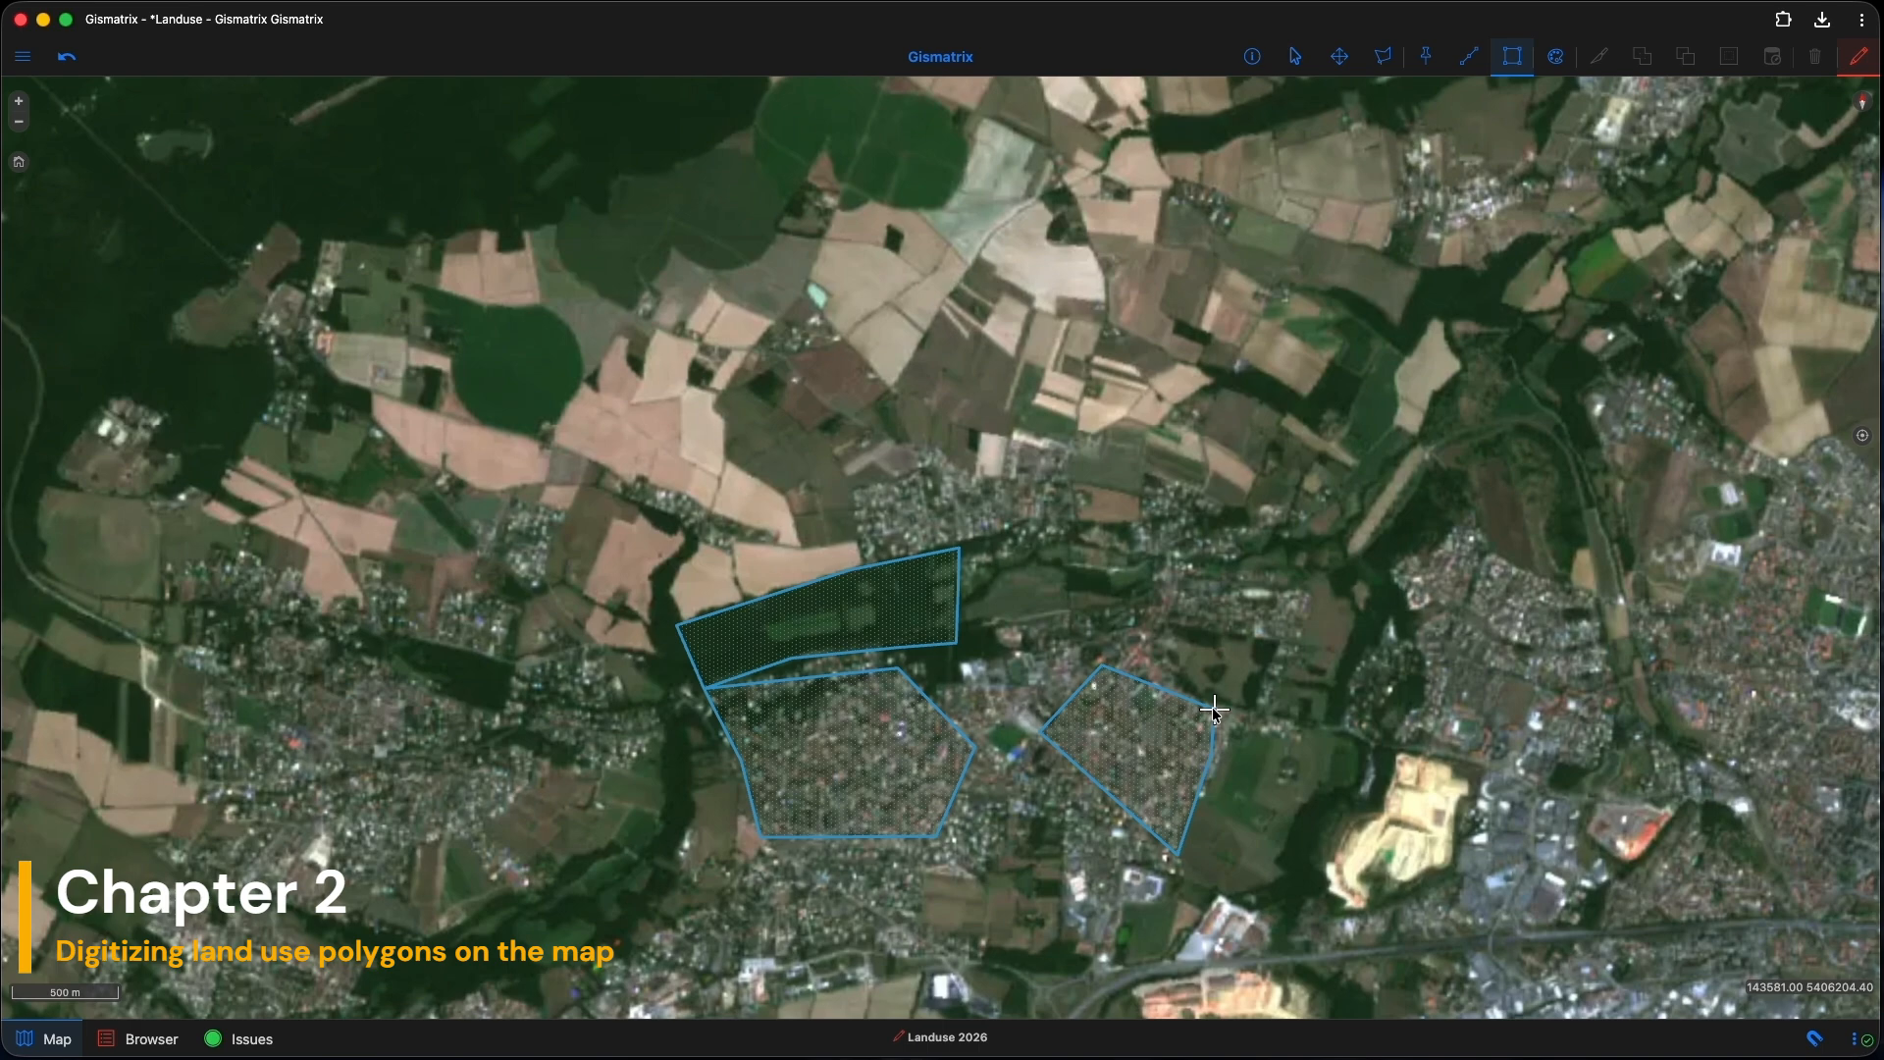
Step: Inspect the empty attributes of the three new polygons, then show the layer list
{"action": "left_click_drag", "start_coordinate": [1087, 594], "coordinate": [1120, 521]}
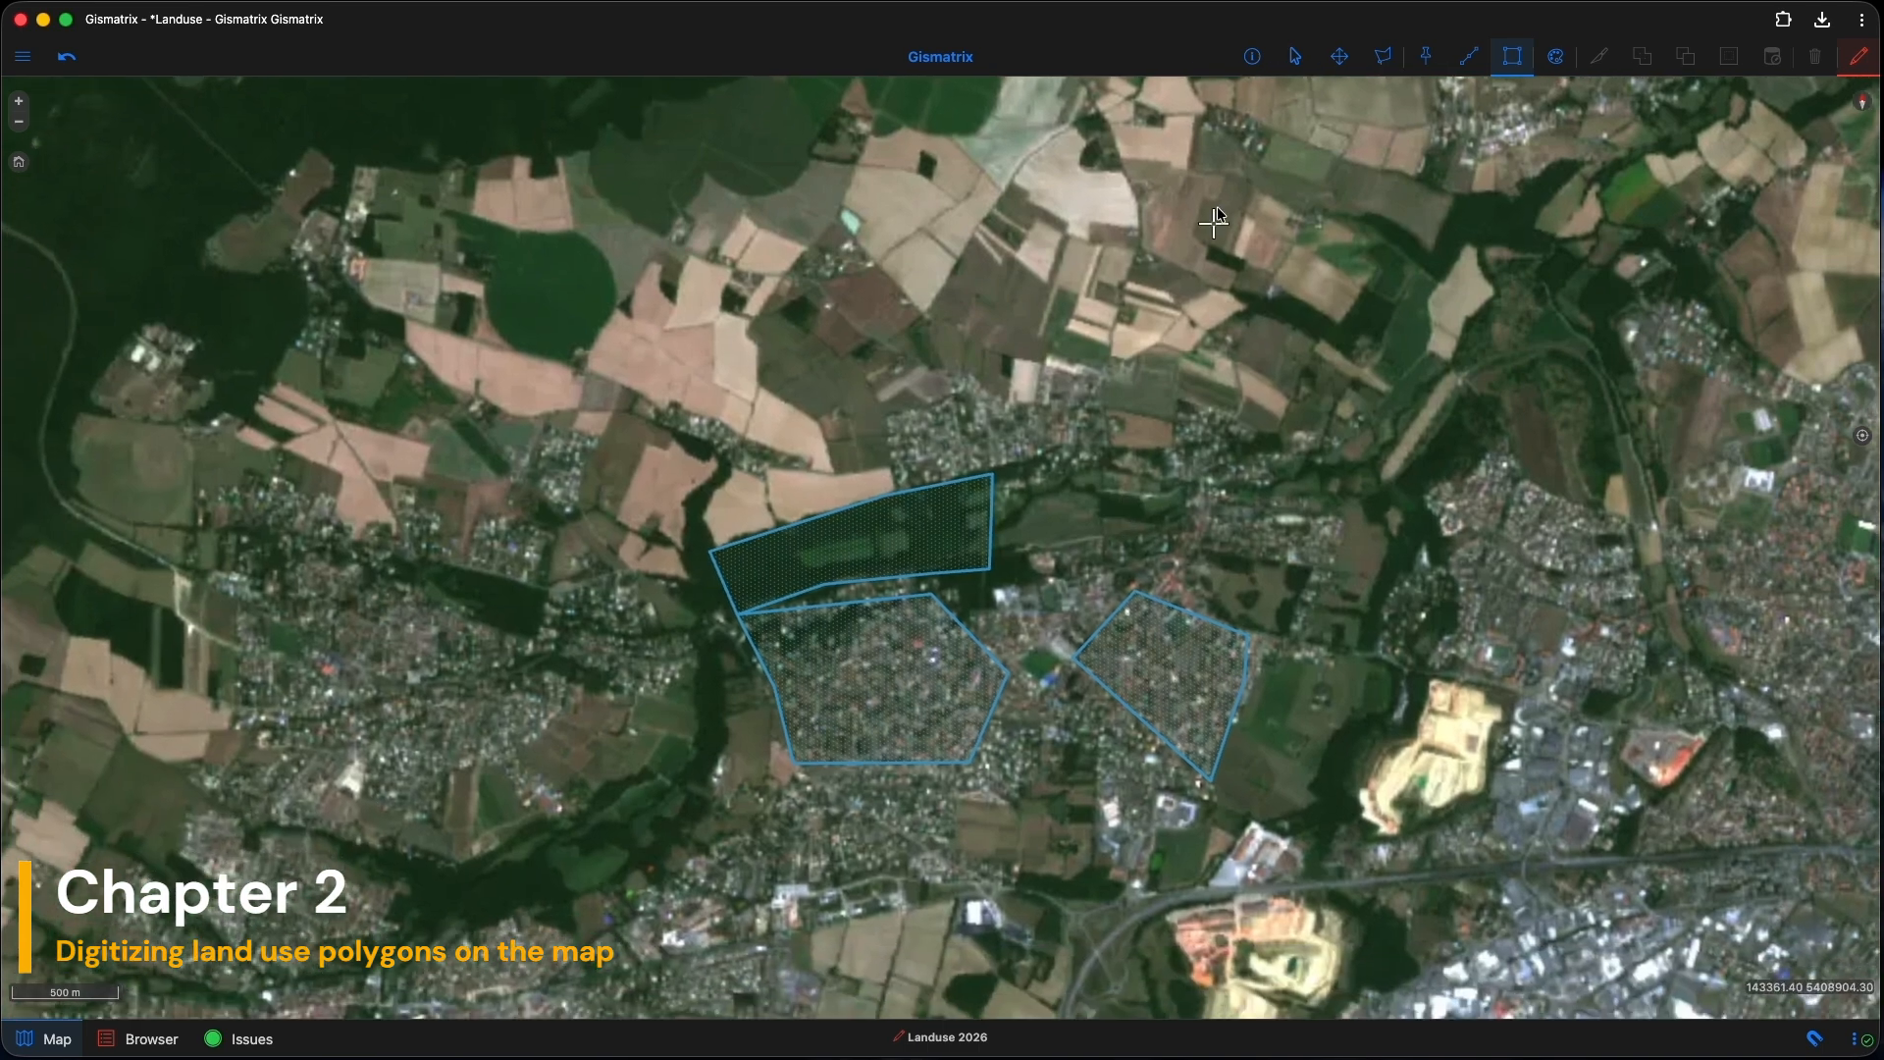
{"action": "left_click", "coordinate": [1254, 61]}
{"action": "left_click", "coordinate": [945, 564]}
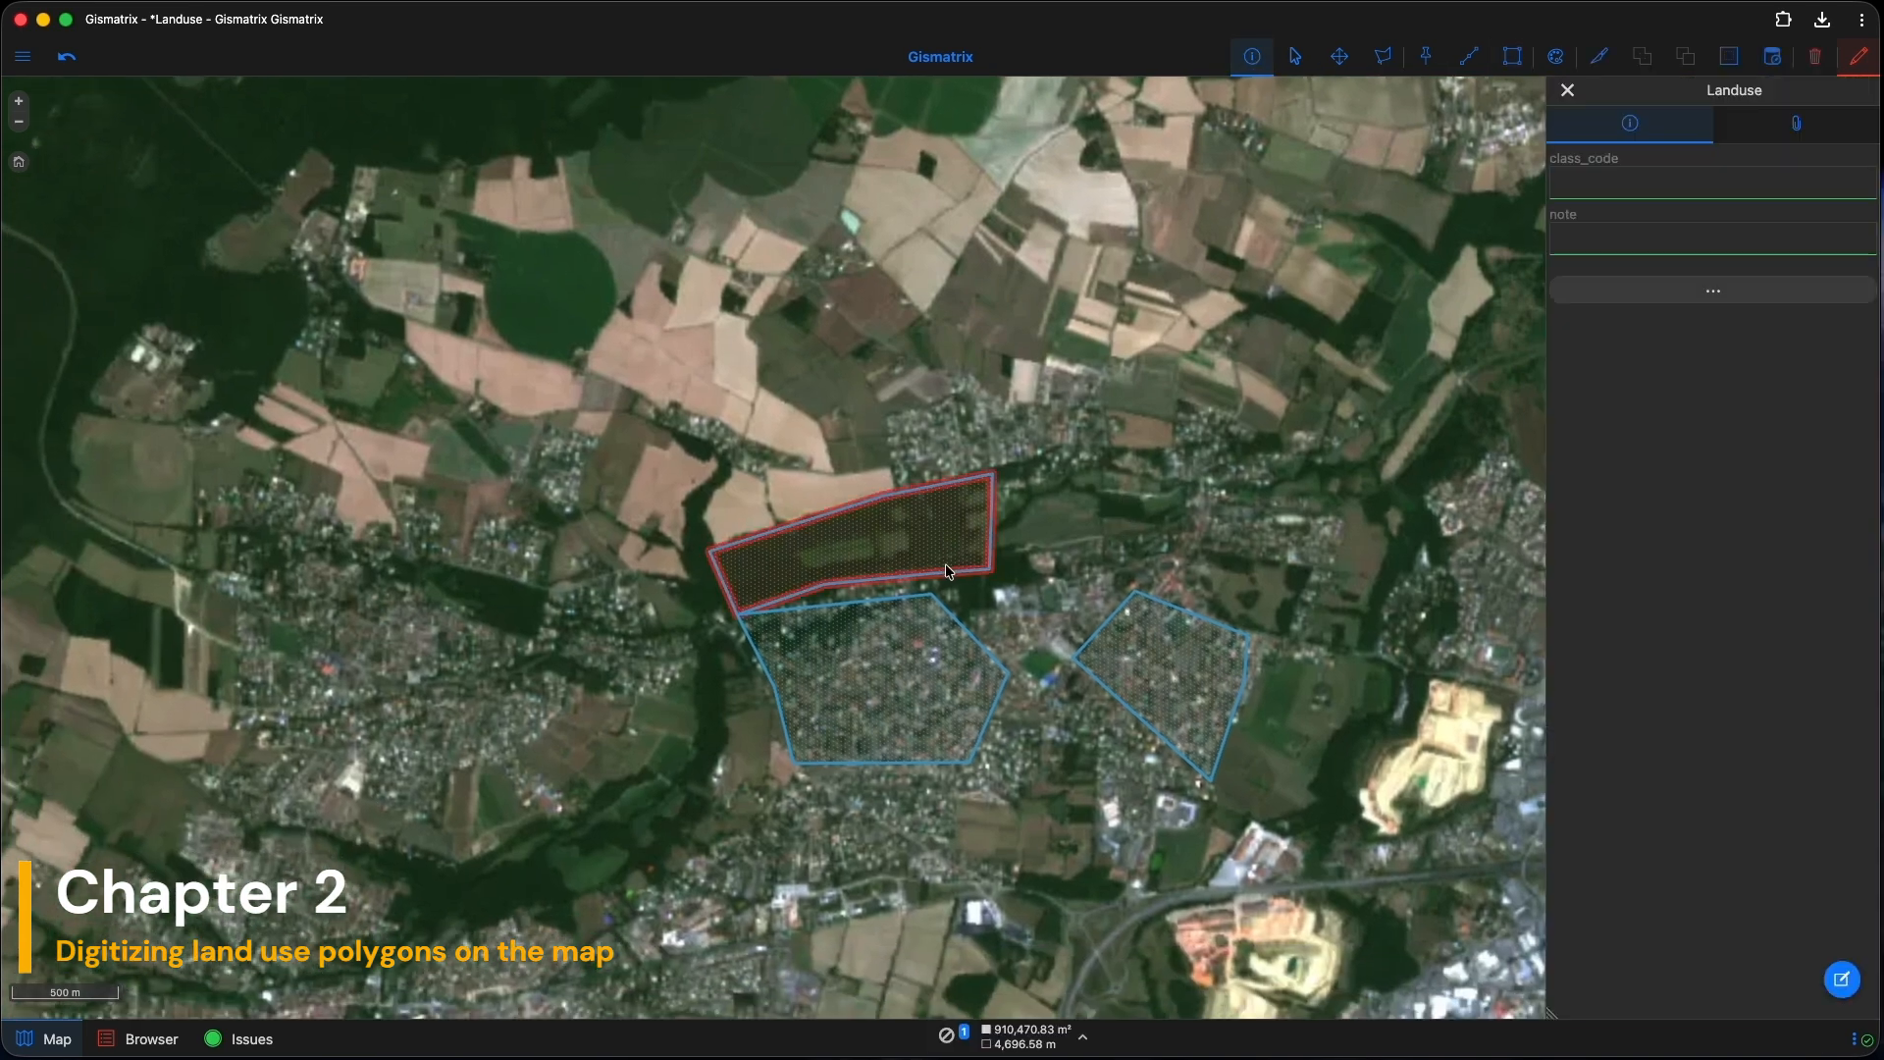
{"action": "left_click", "coordinate": [914, 694]}
{"action": "left_click", "coordinate": [1126, 667]}
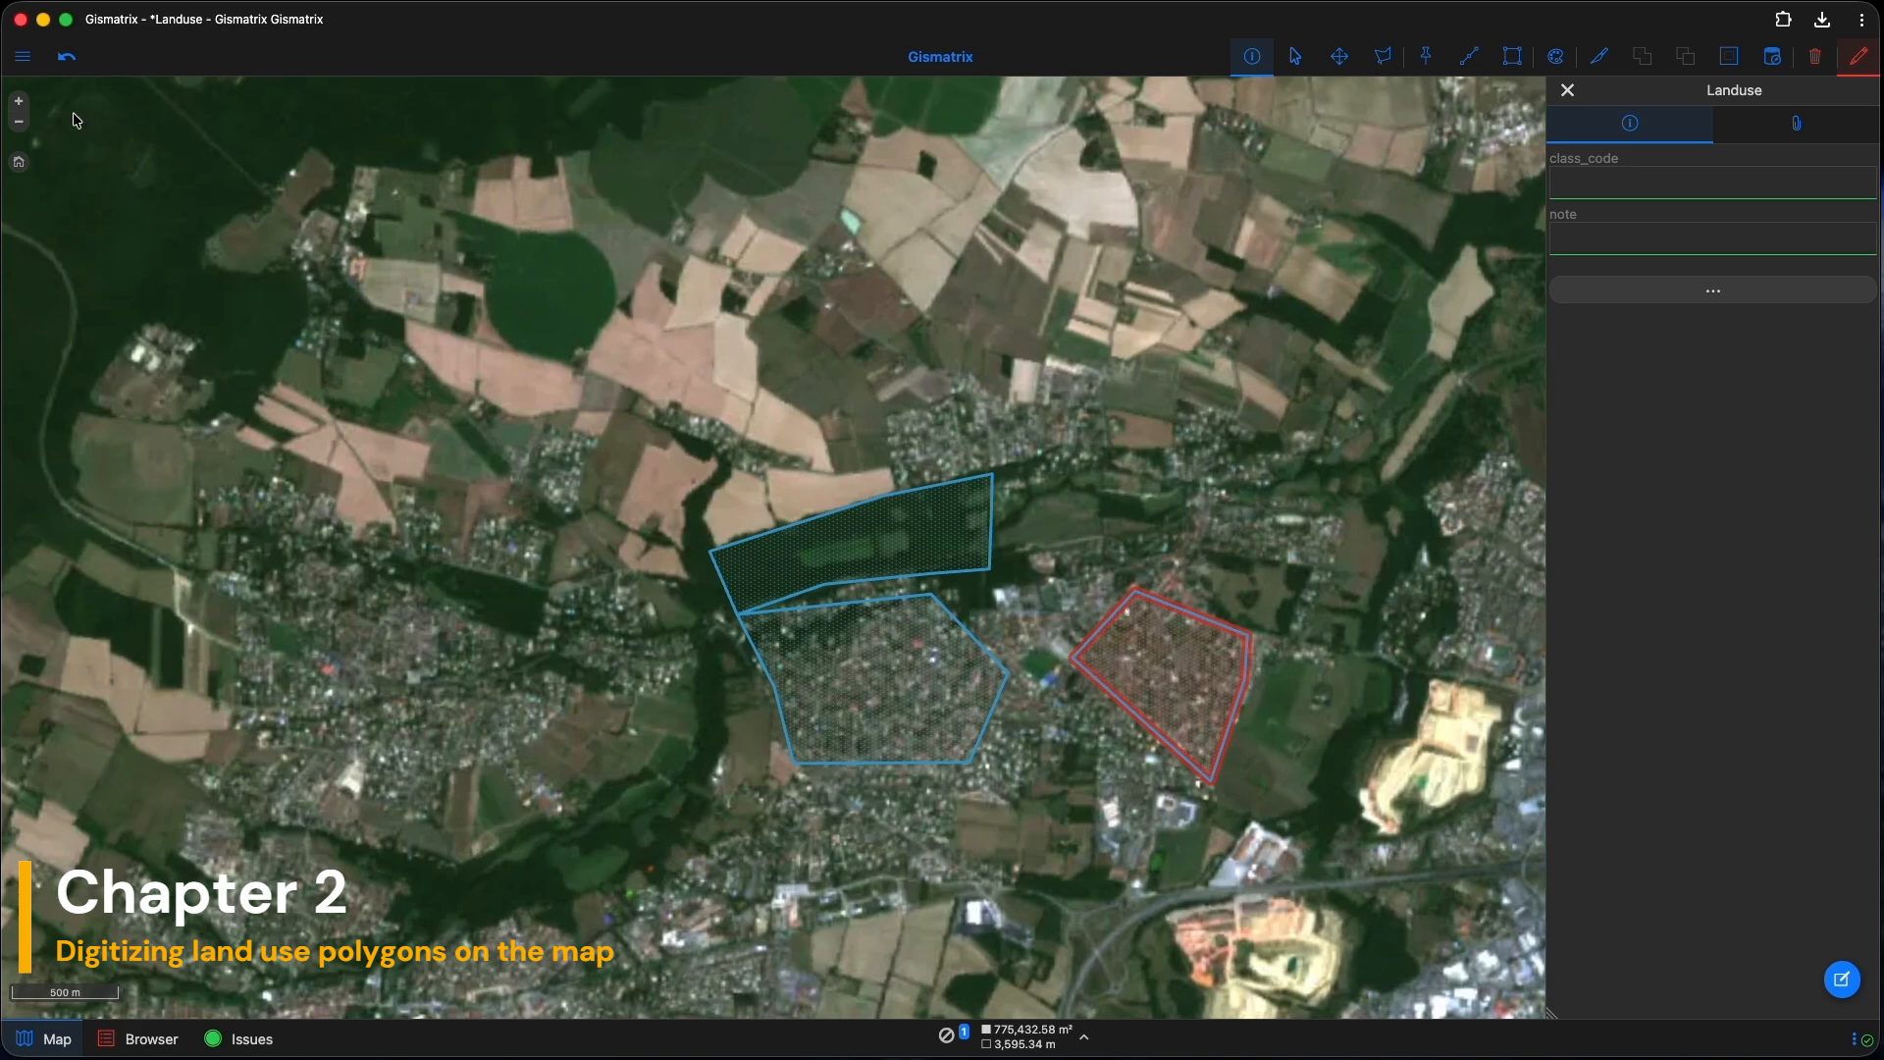
{"action": "left_click", "coordinate": [21, 56]}
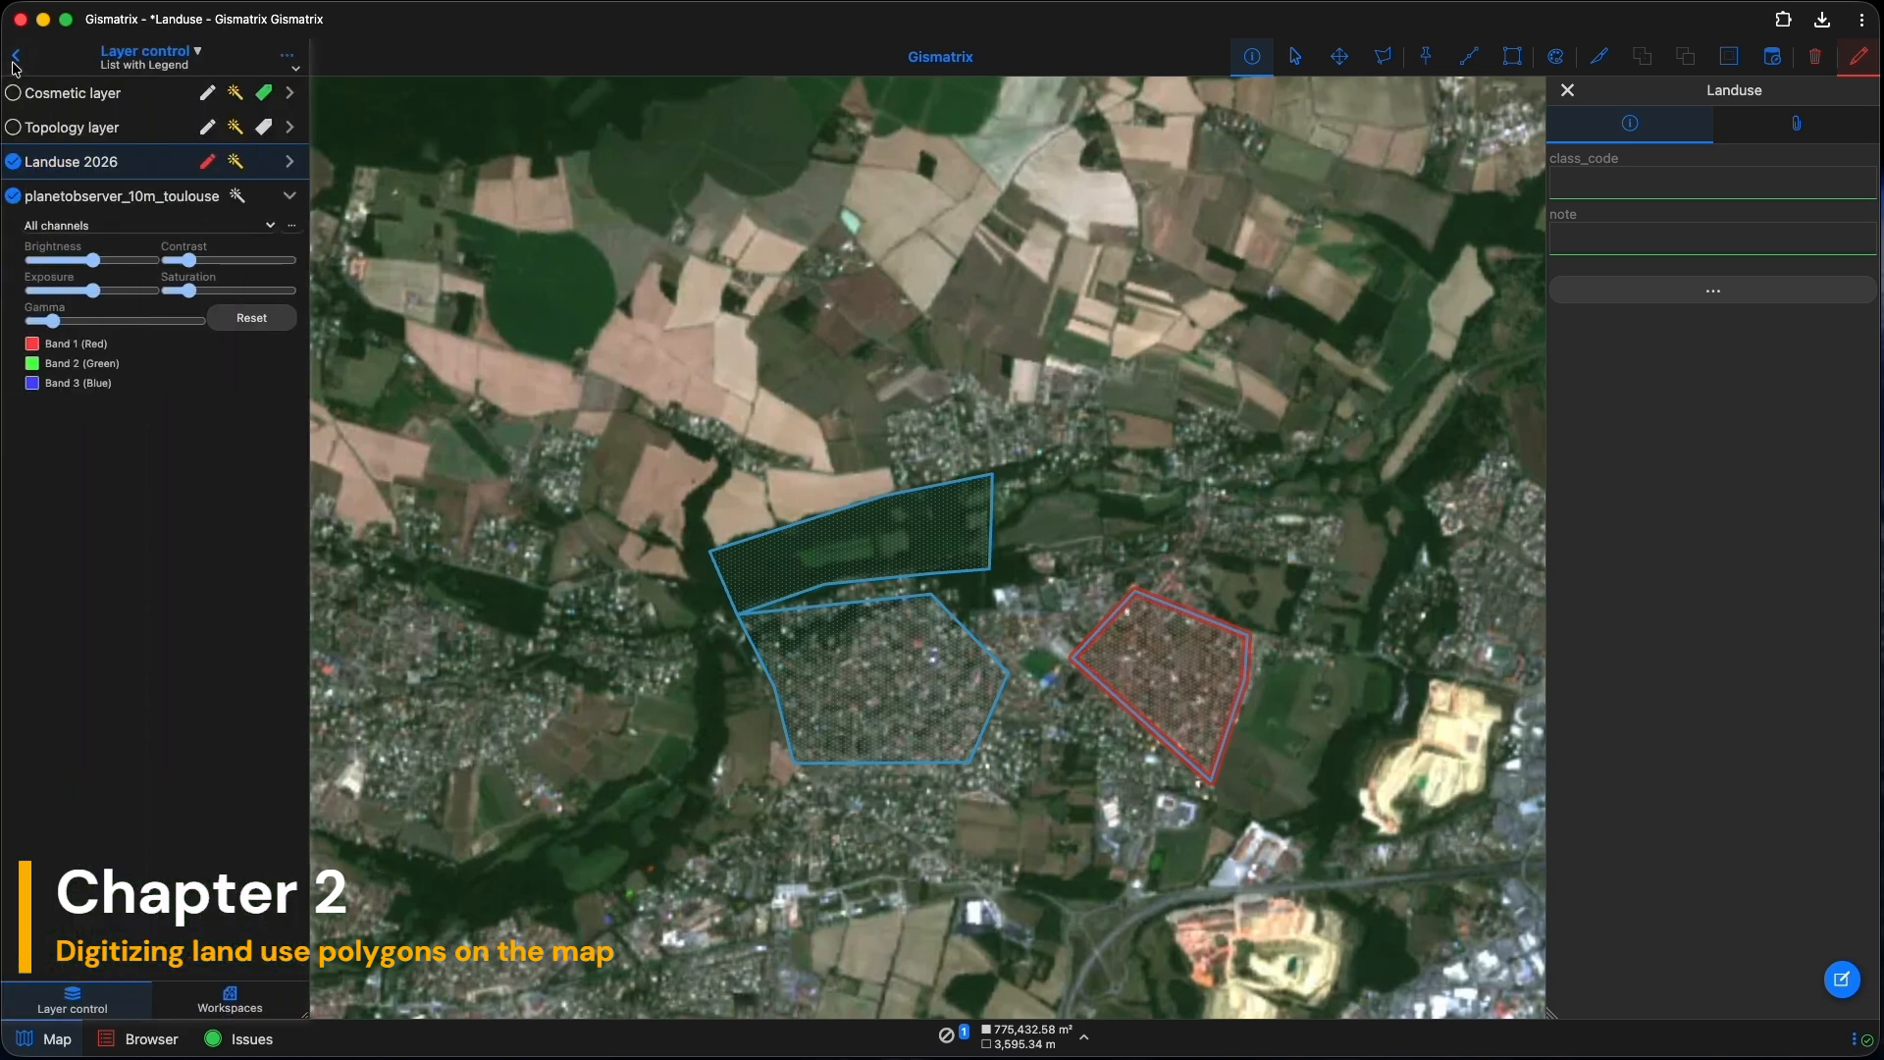
Step: Start a new table named codelist with an Integer class_code column
{"action": "left_click", "coordinate": [299, 56]}
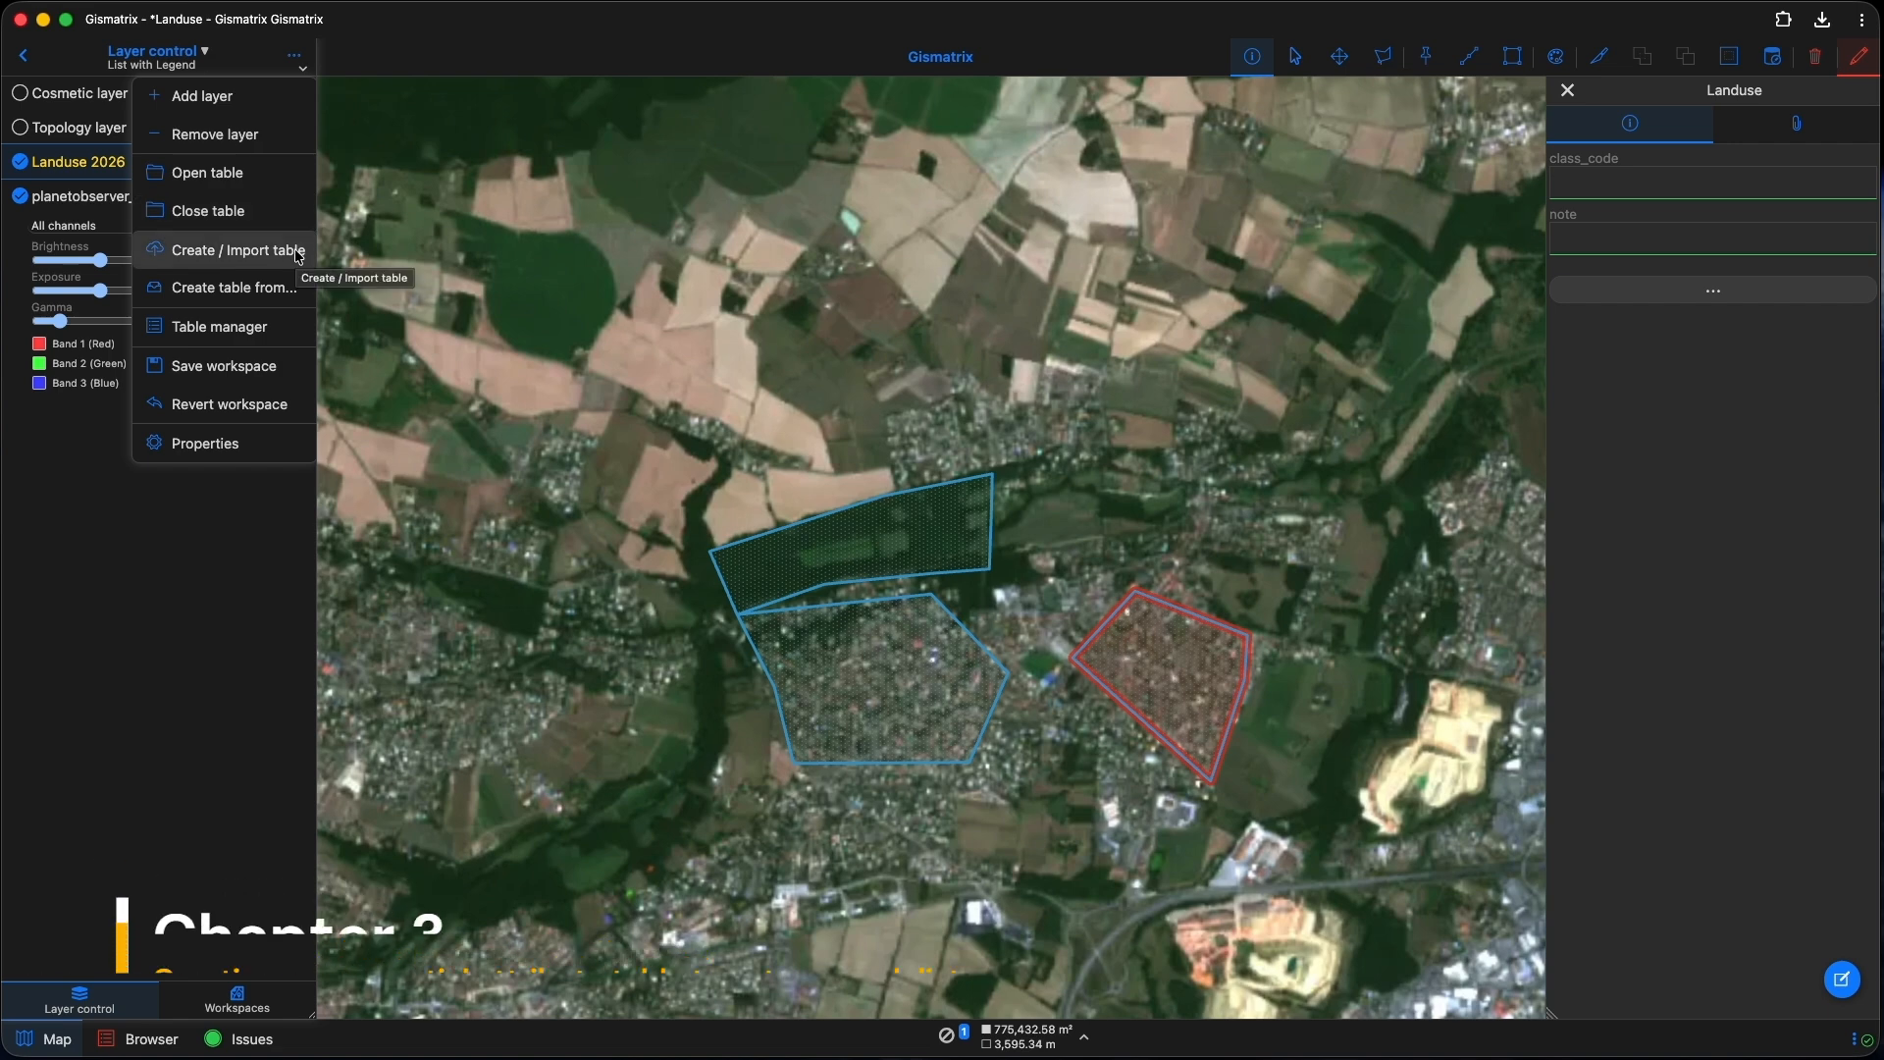
{"action": "left_click", "coordinate": [299, 256]}
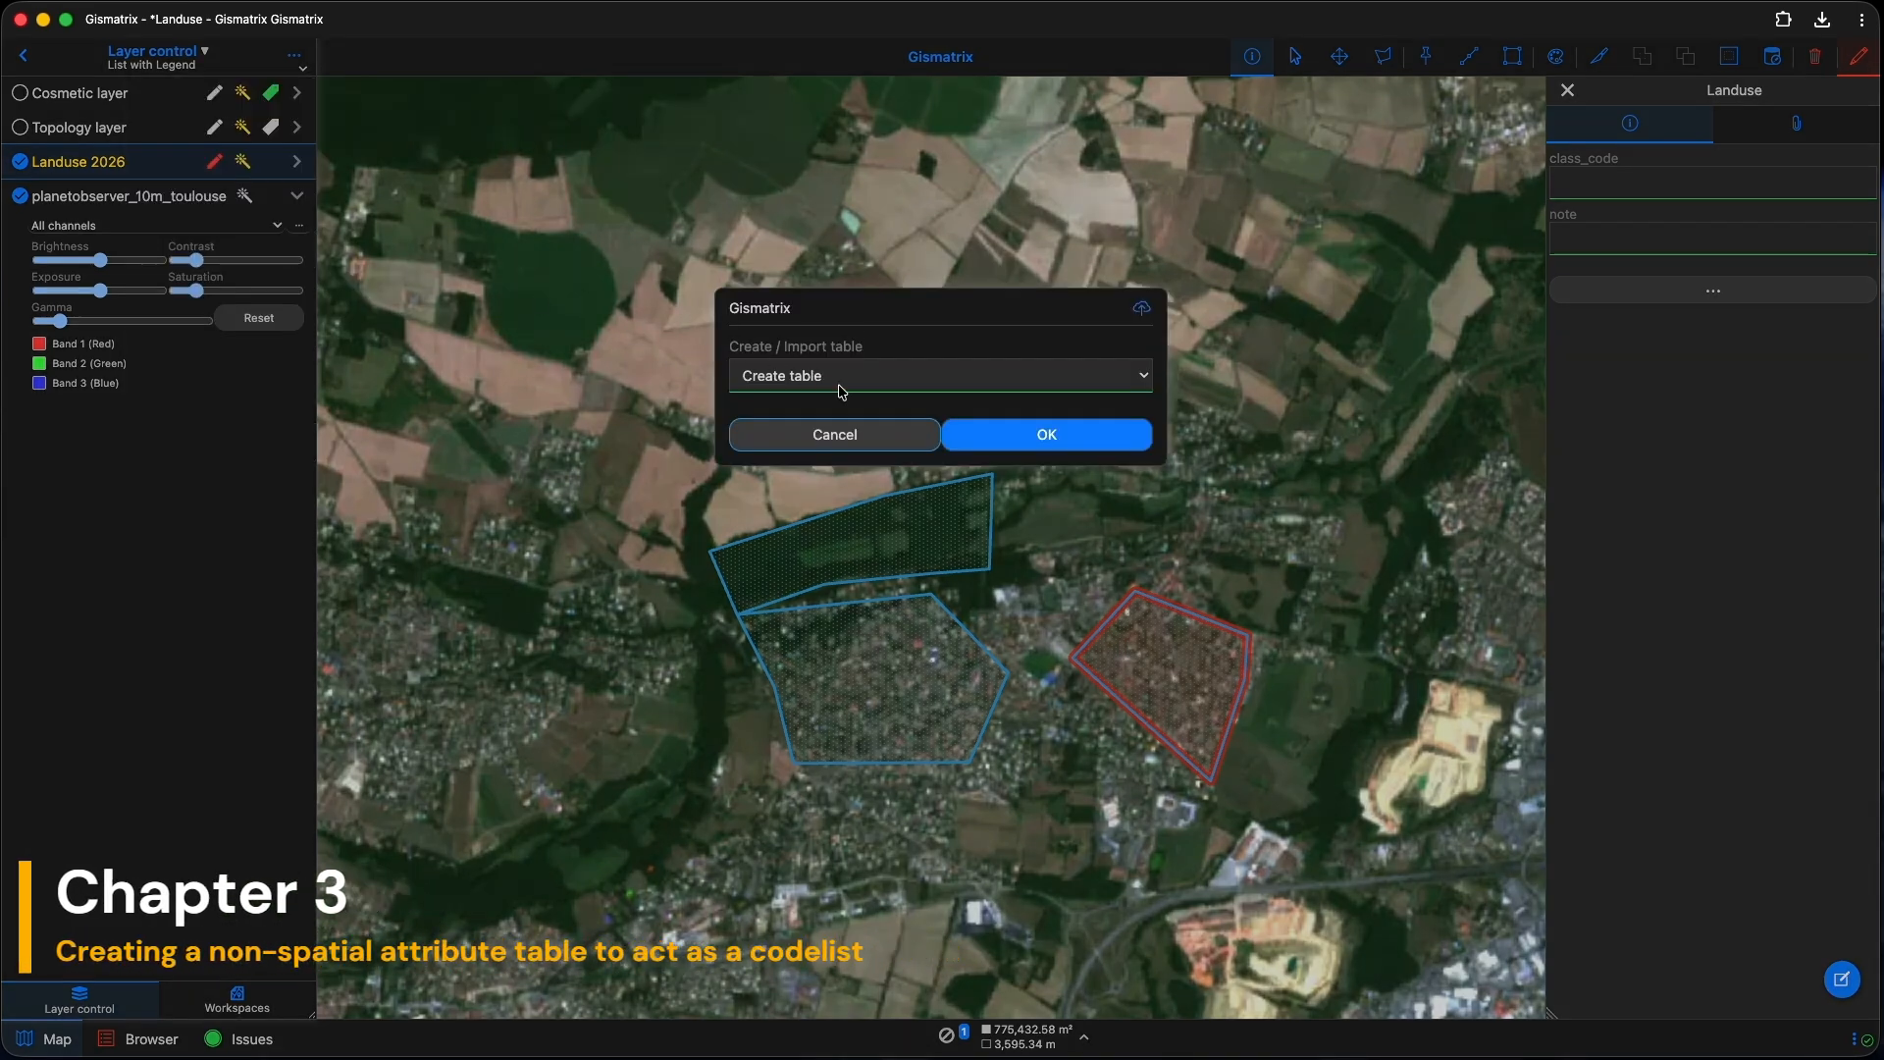
{"action": "left_click", "coordinate": [1027, 434]}
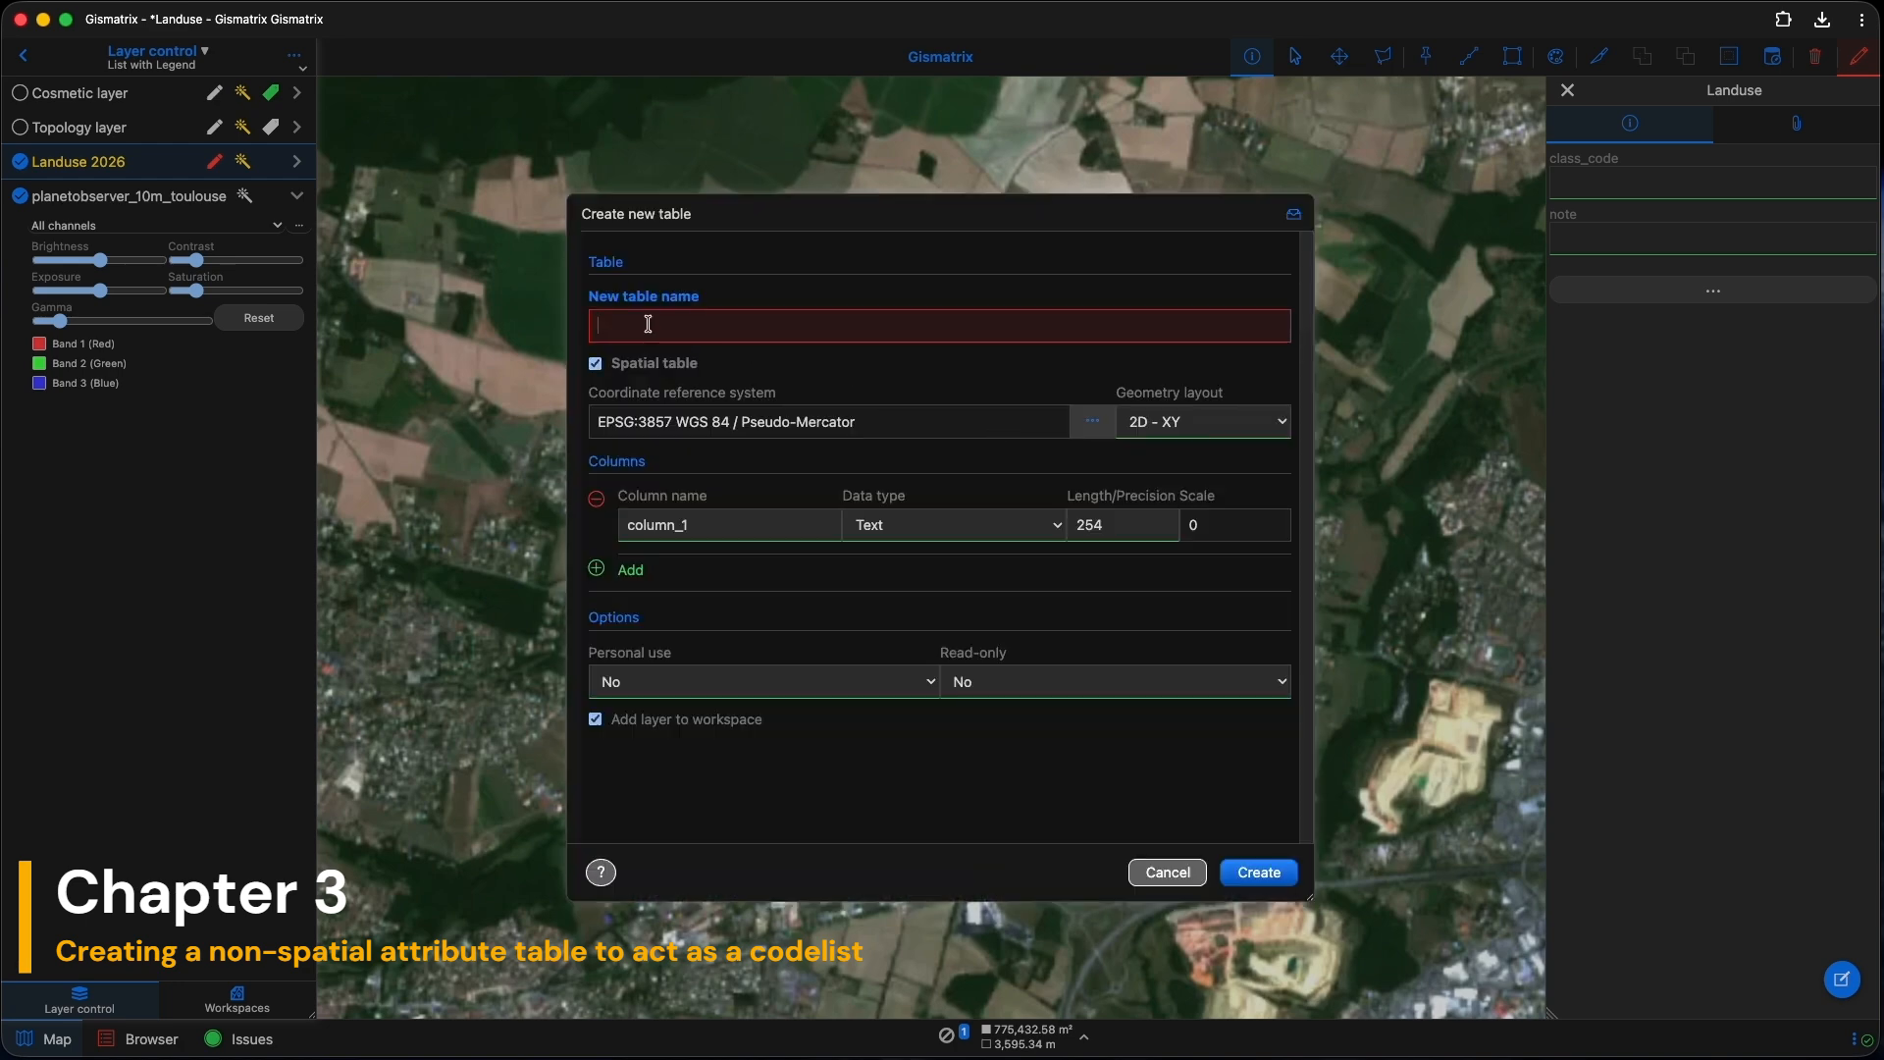
{"action": "type", "text": "codelist"}
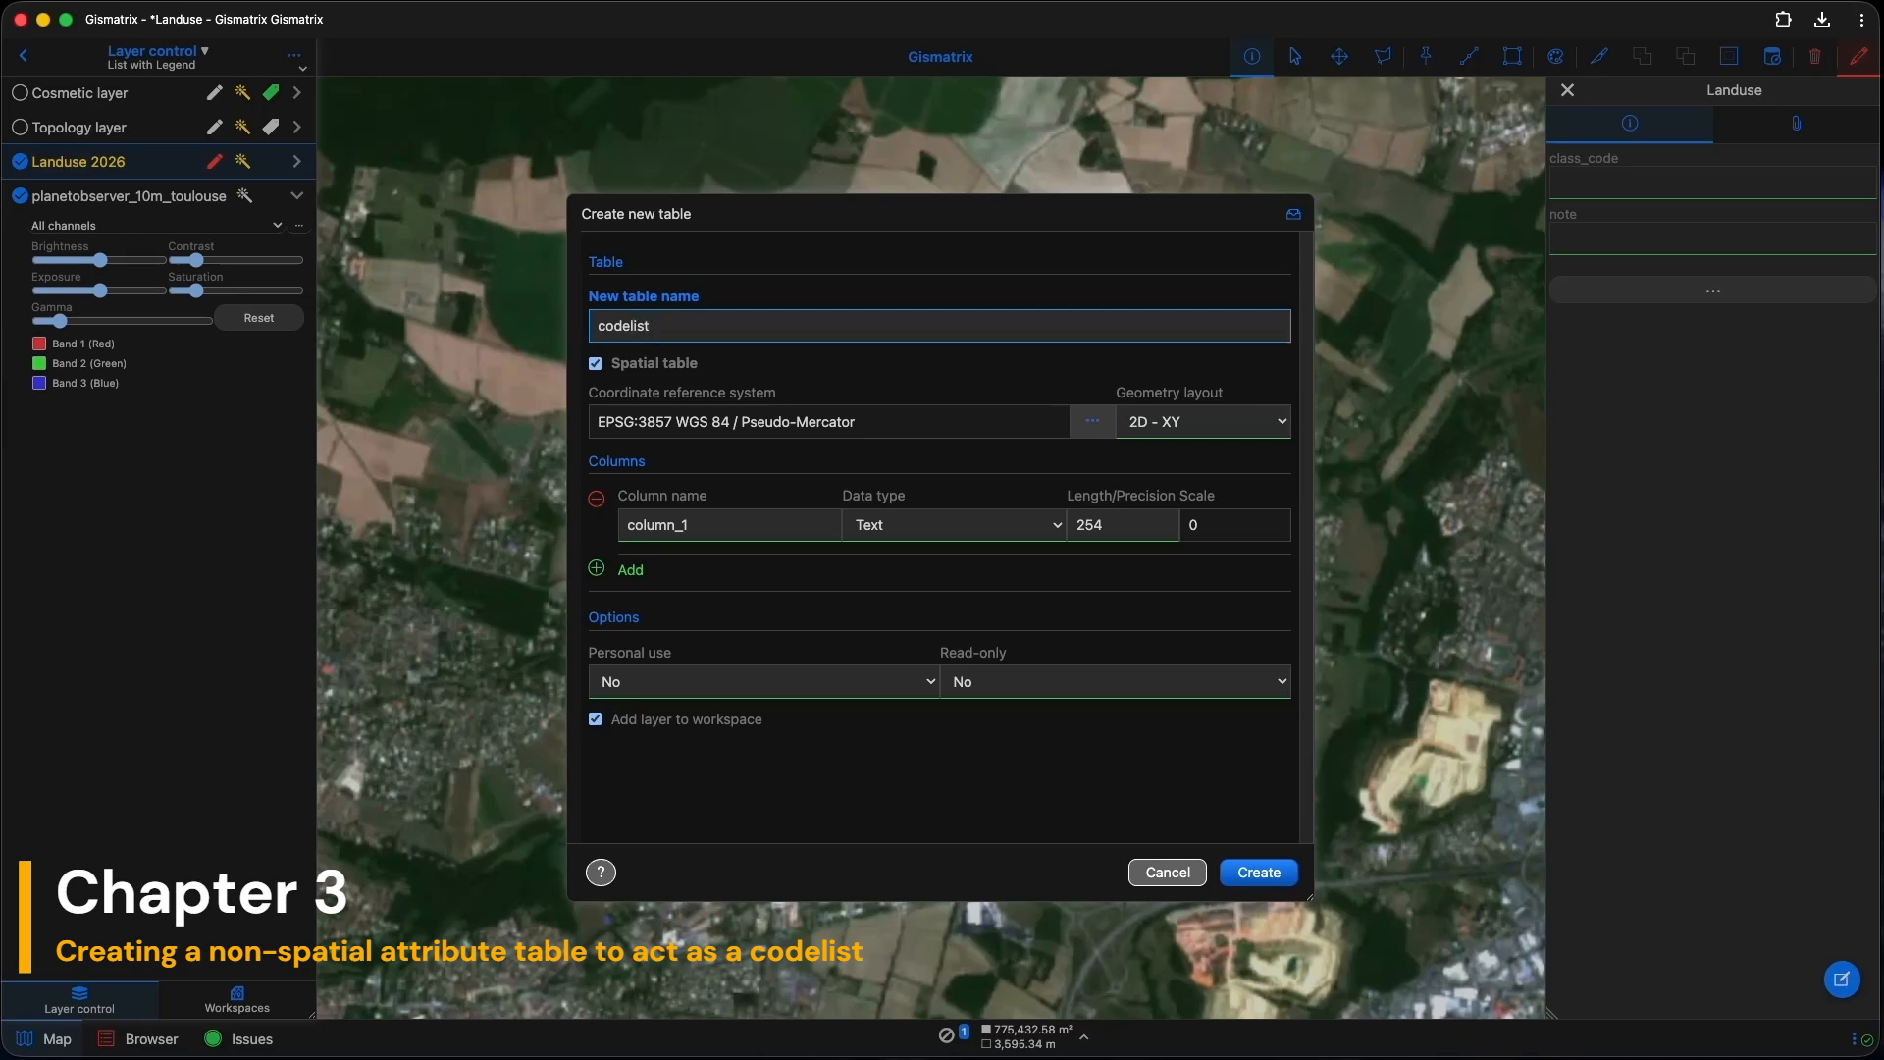
{"action": "left_click_drag", "start_coordinate": [707, 526], "coordinate": [582, 526]}
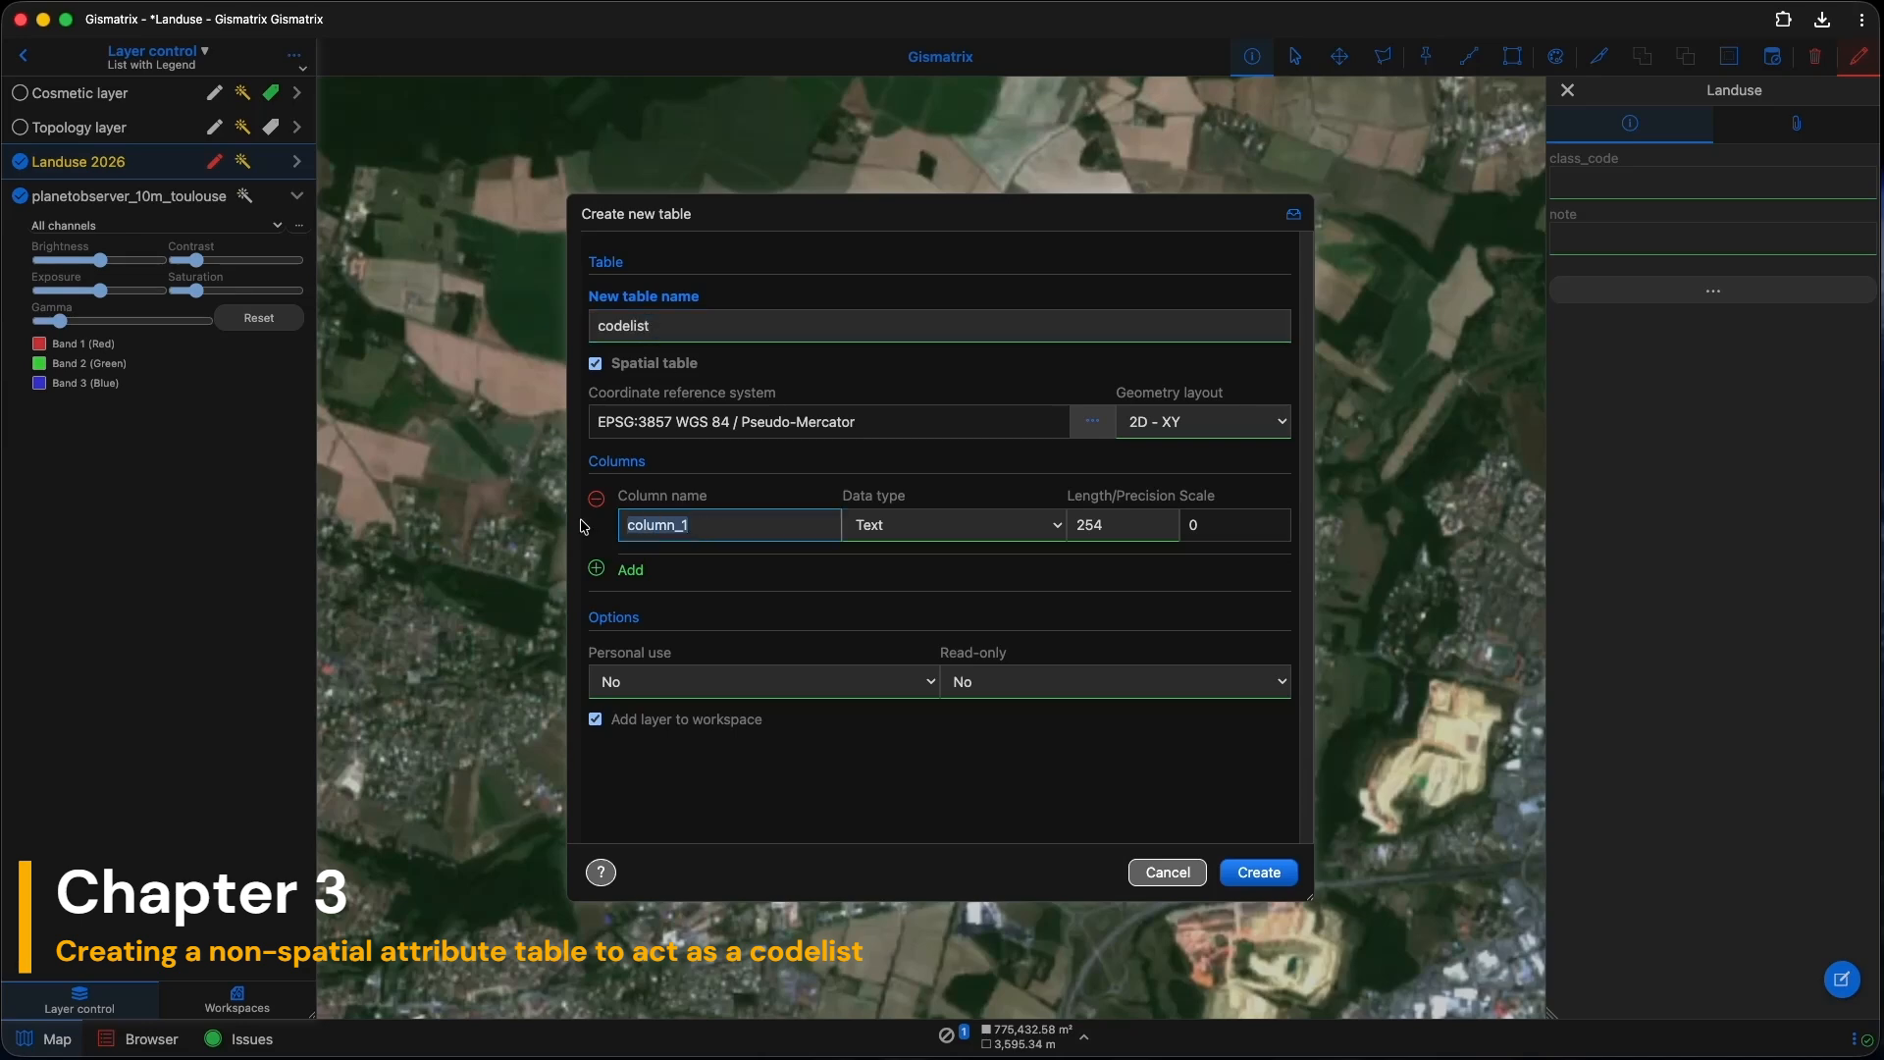
{"action": "type", "text": "class_code"}
{"action": "left_click", "coordinate": [888, 525]}
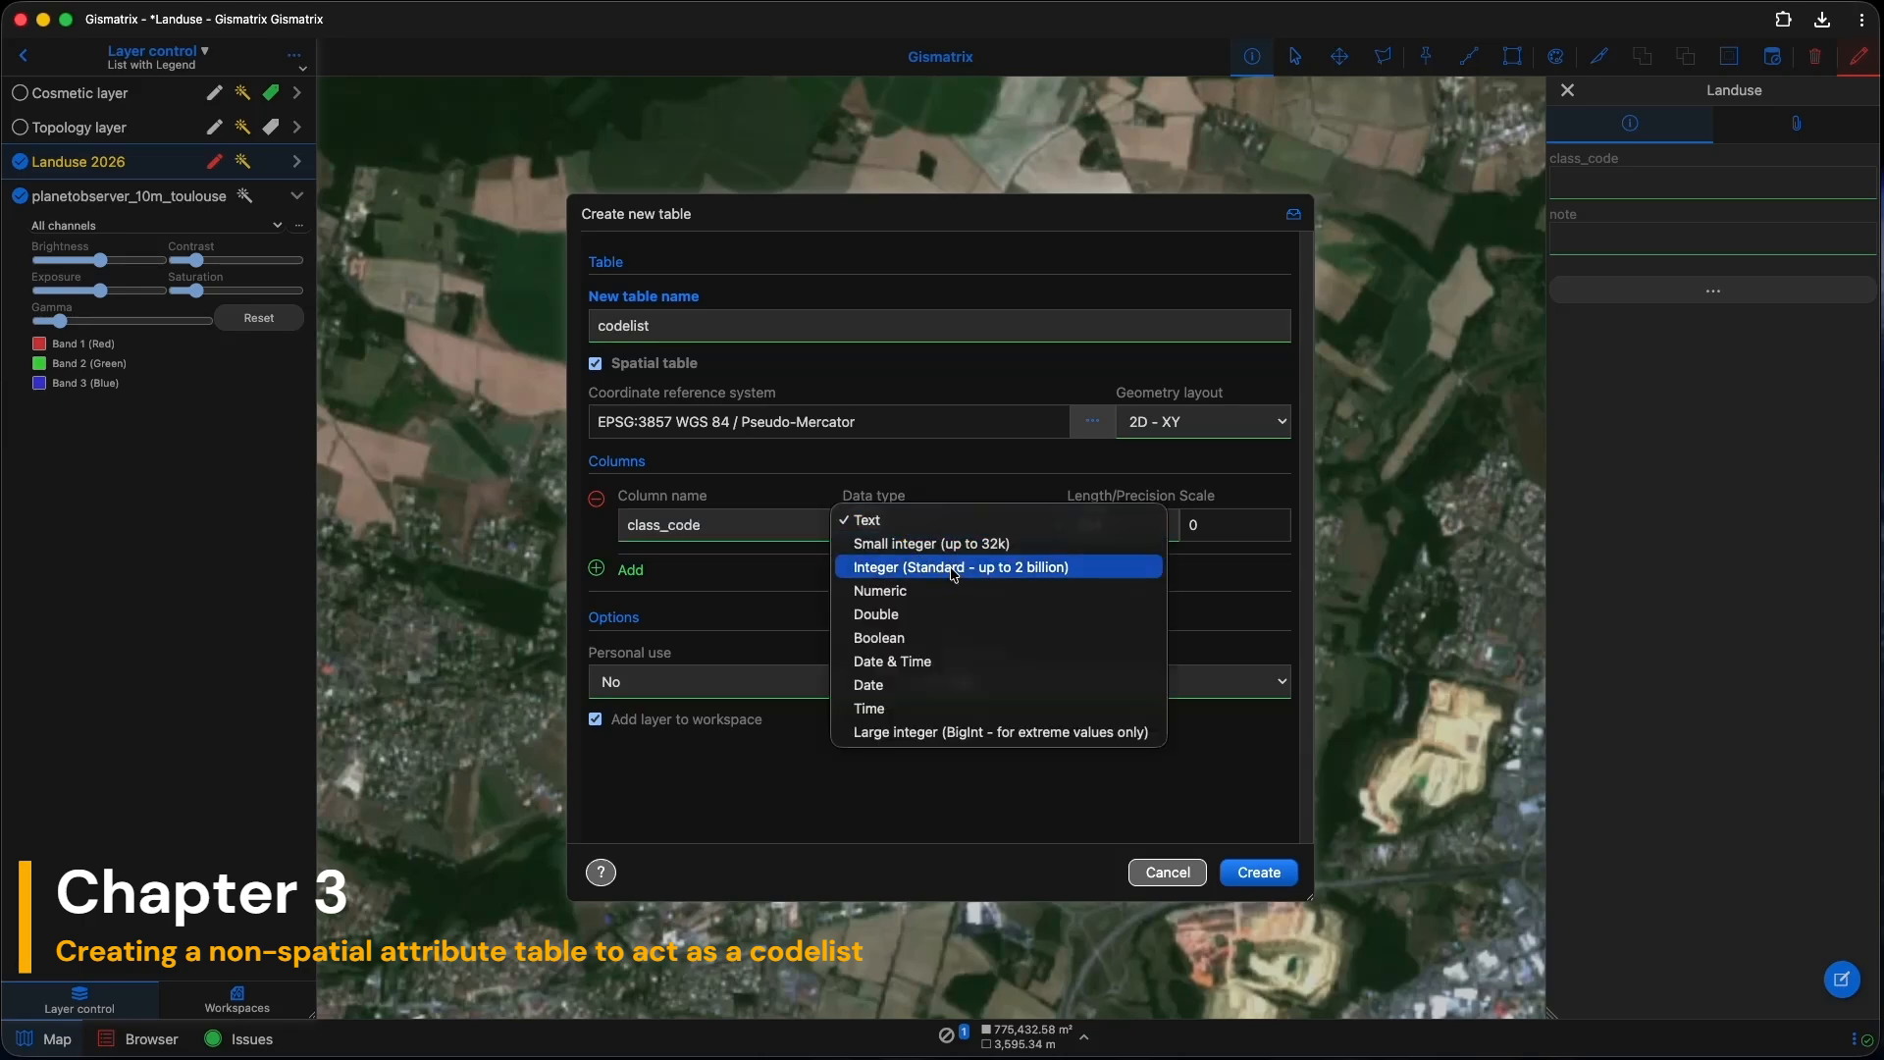
{"action": "left_click", "coordinate": [970, 569]}
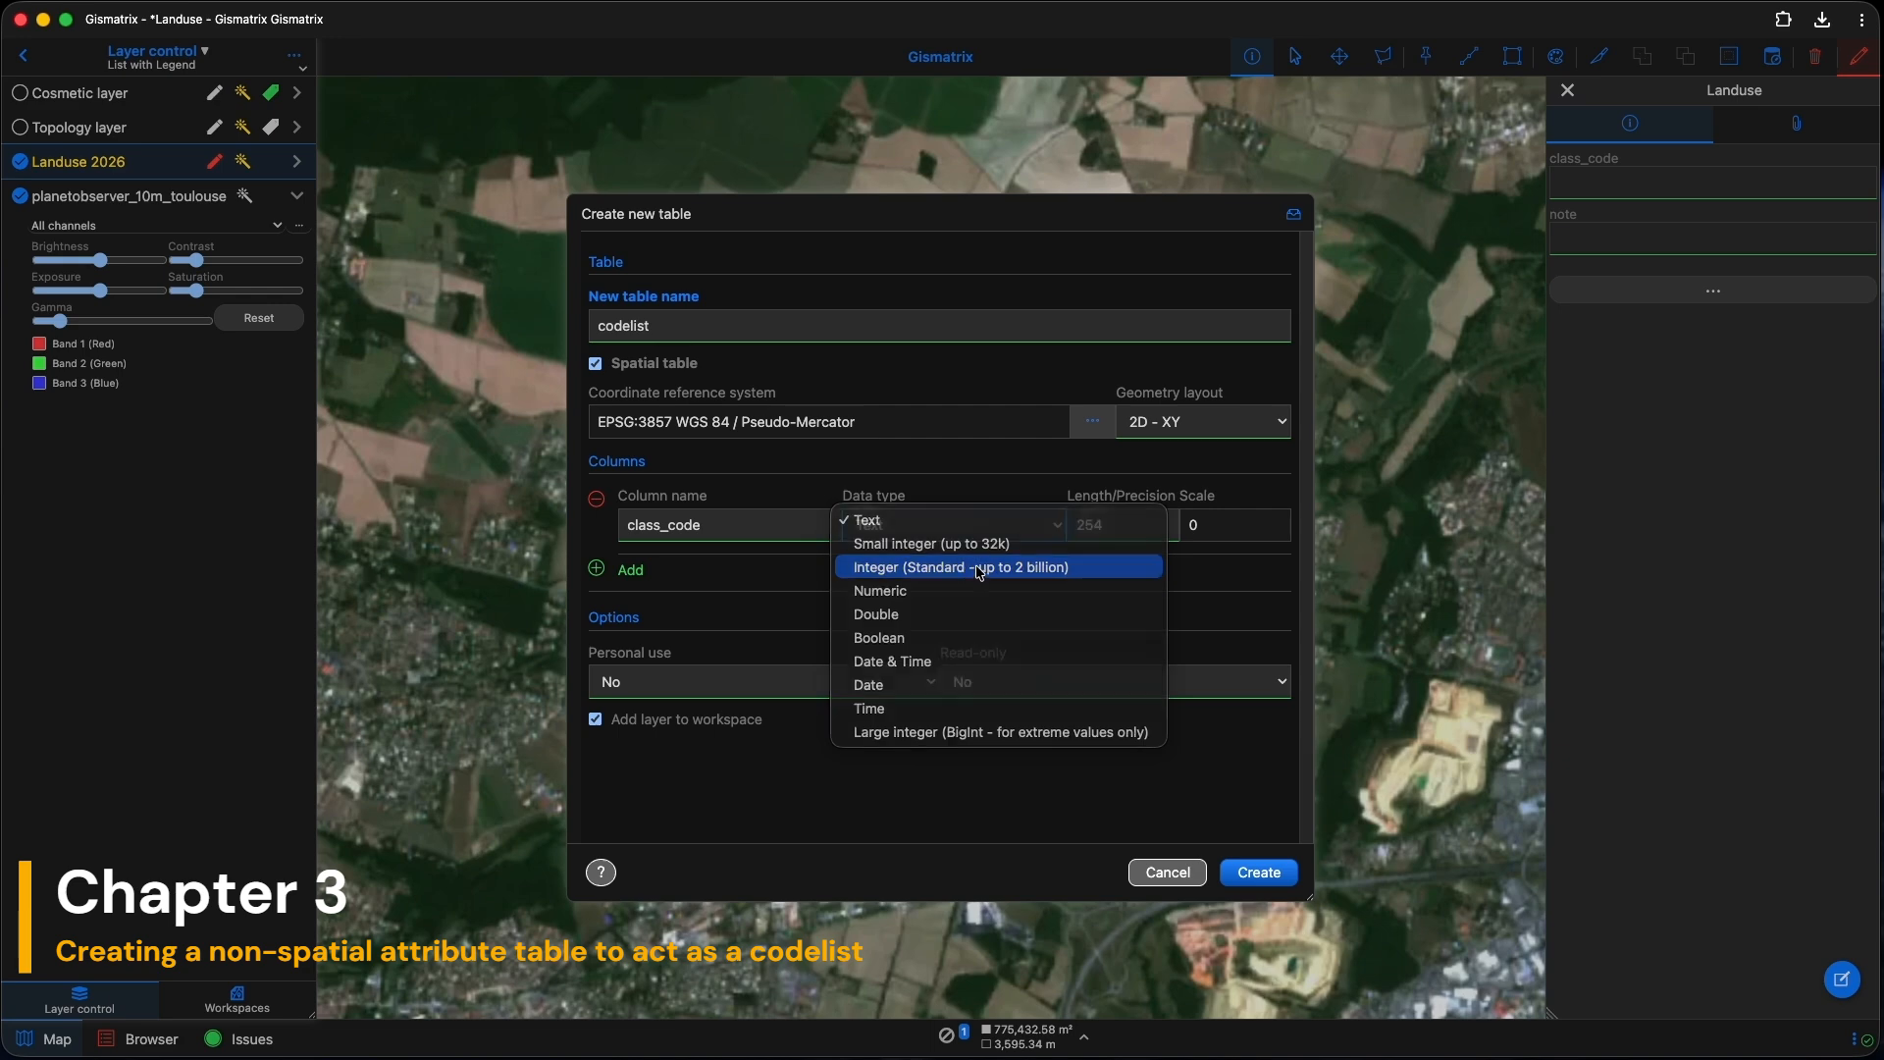
Step: Add a Text fclass column of length 50, make codelist non-spatial, and create it
{"action": "left_click", "coordinate": [598, 571]}
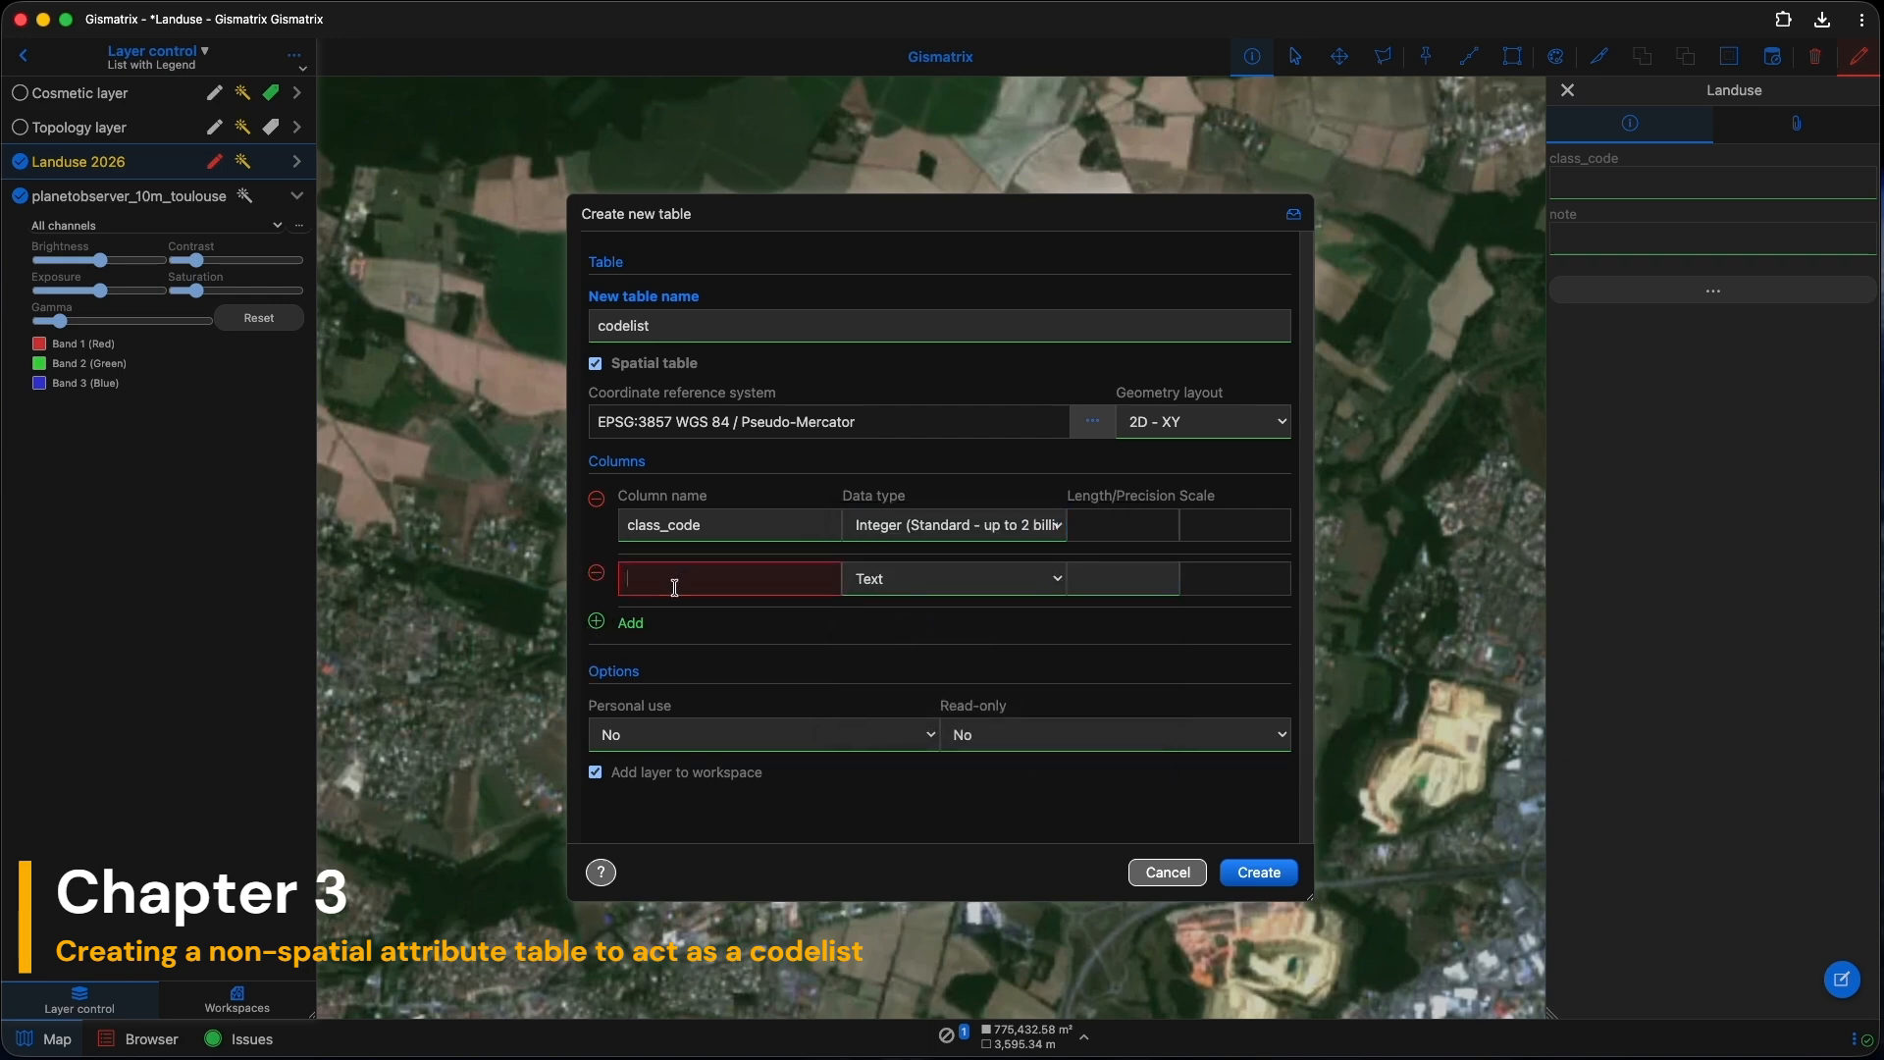
{"action": "type", "text": "class"}
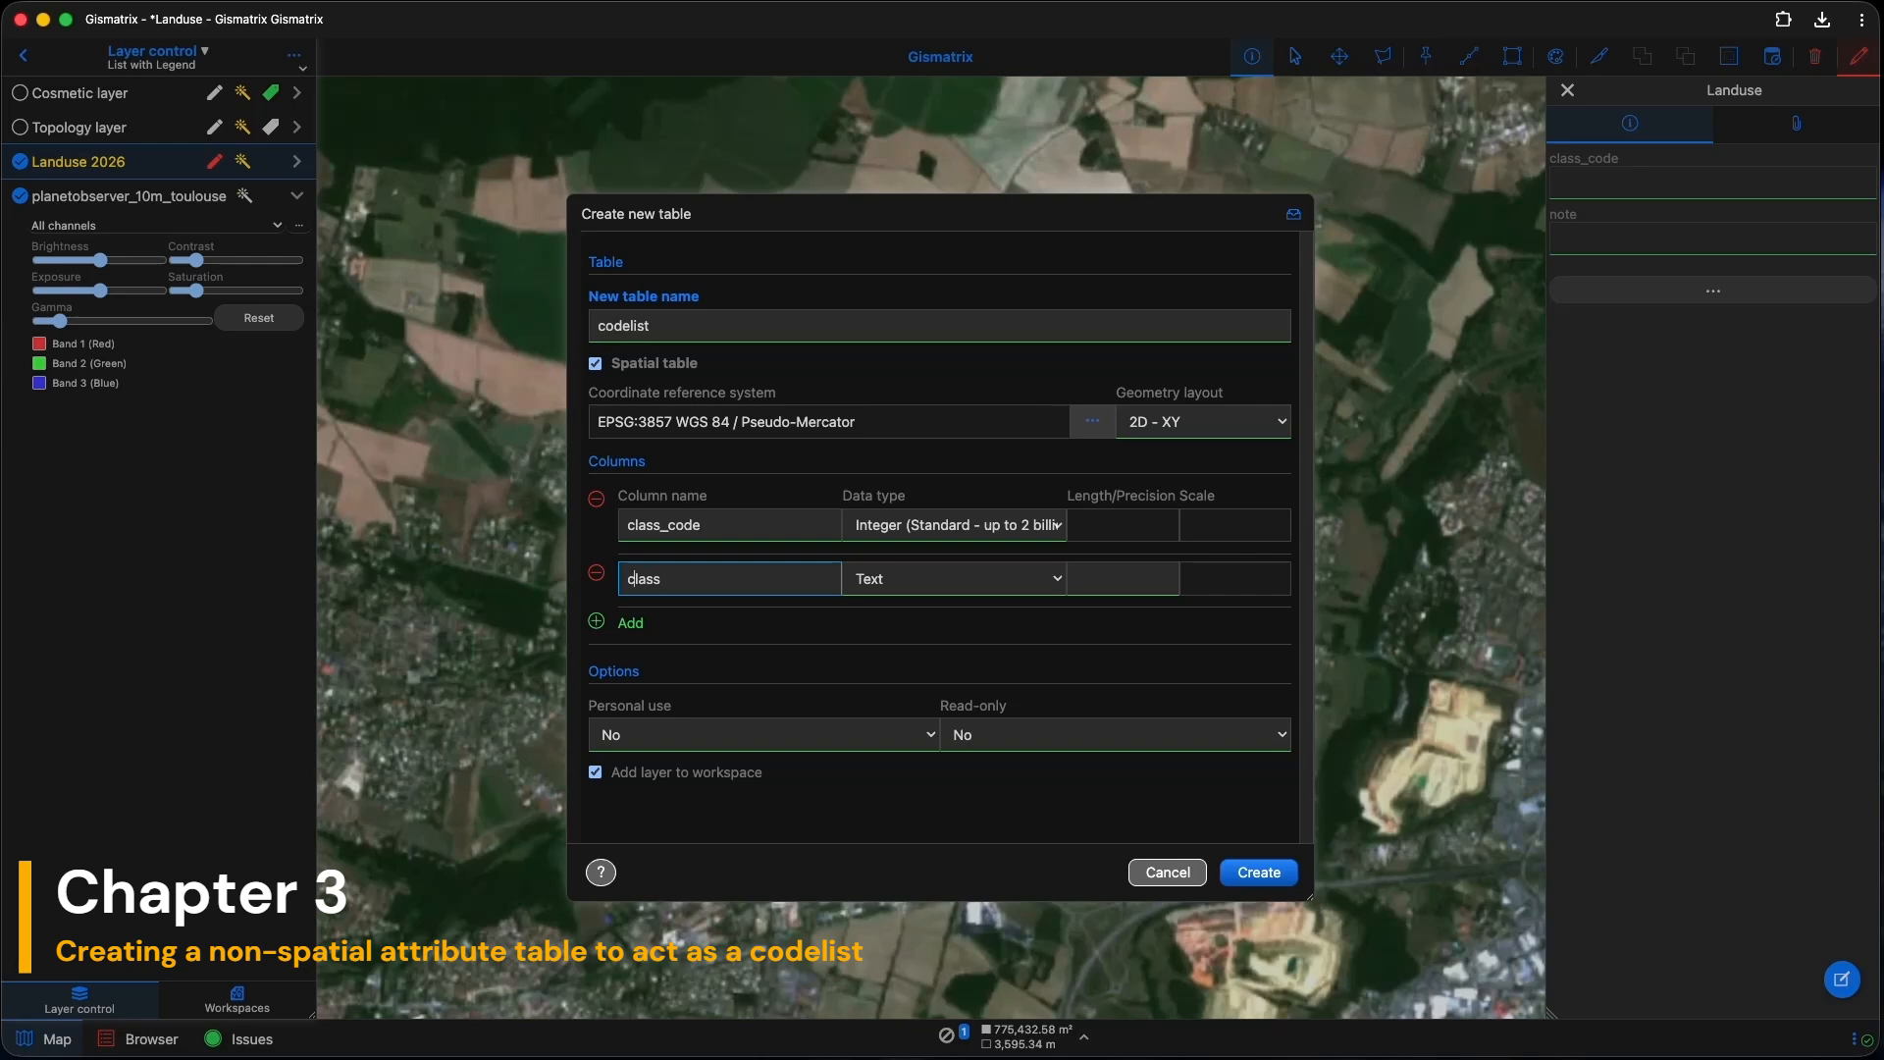
{"action": "type", "text": "f"}
{"action": "left_click", "coordinate": [1115, 586]}
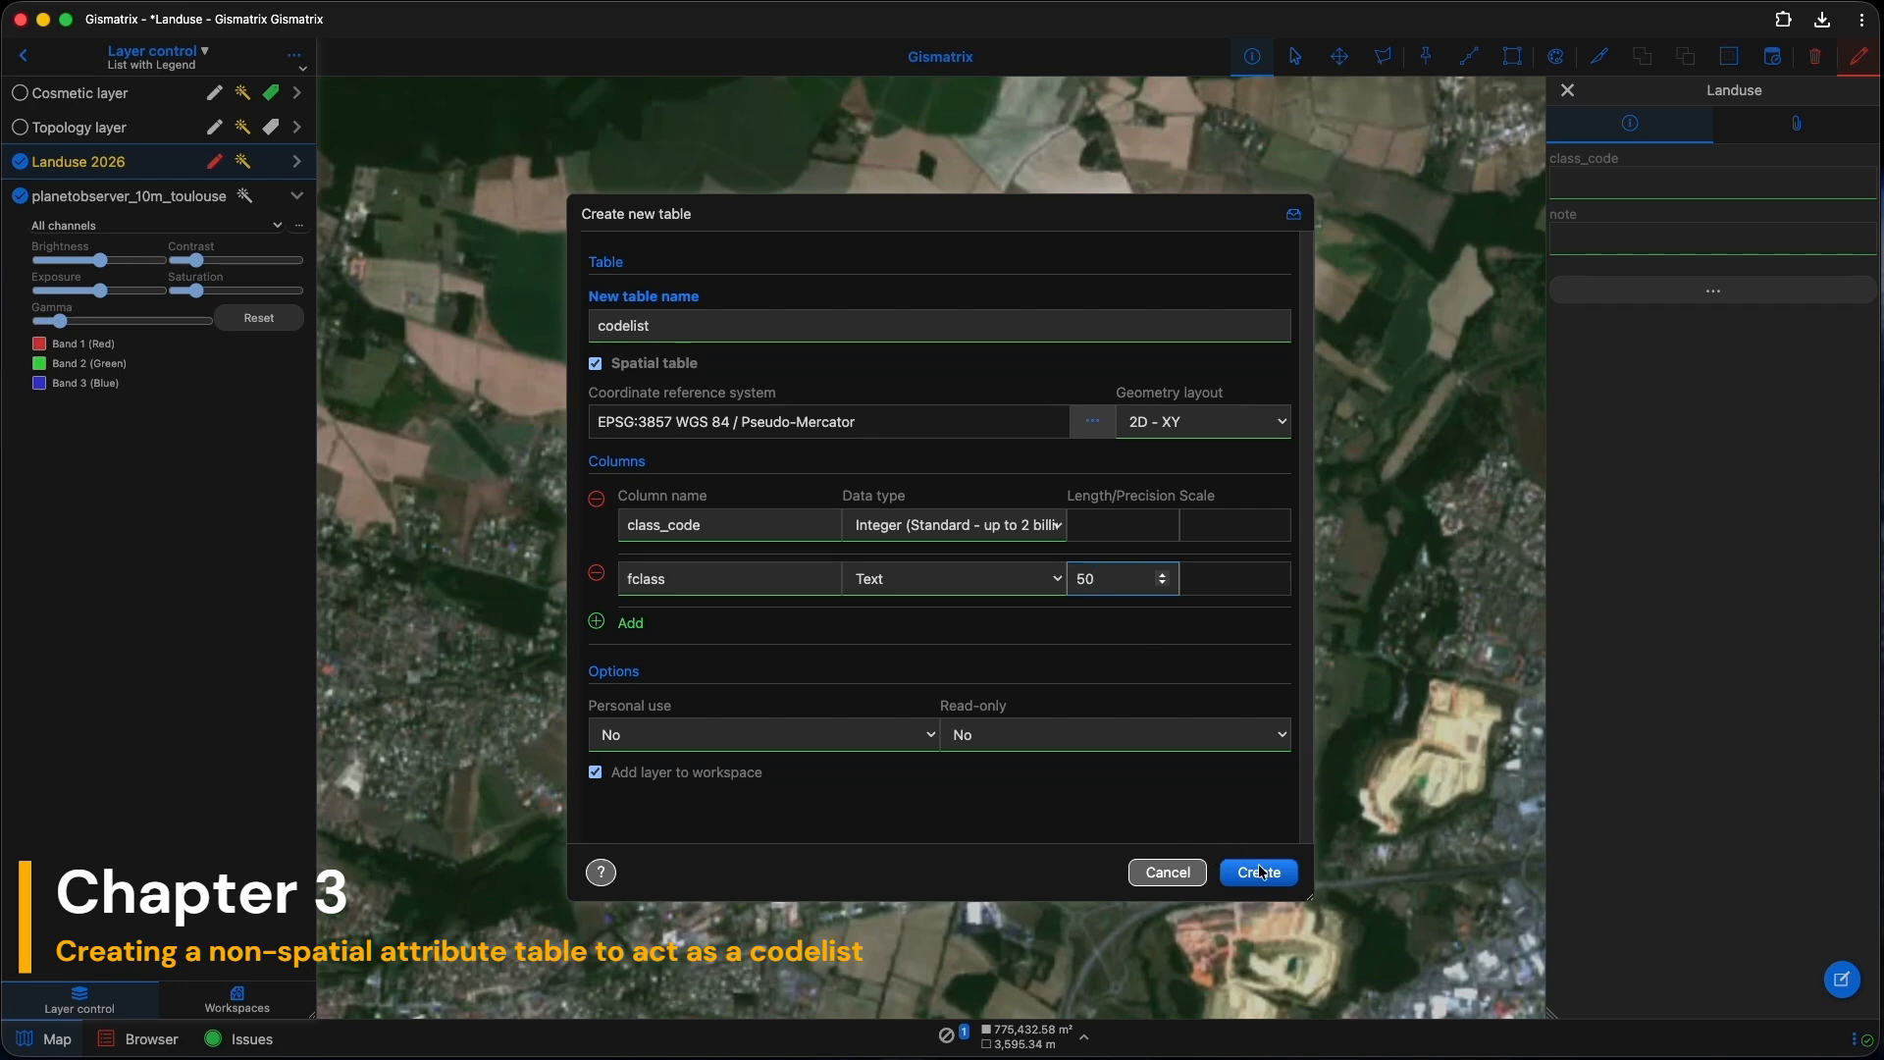
{"action": "left_click", "coordinate": [596, 364]}
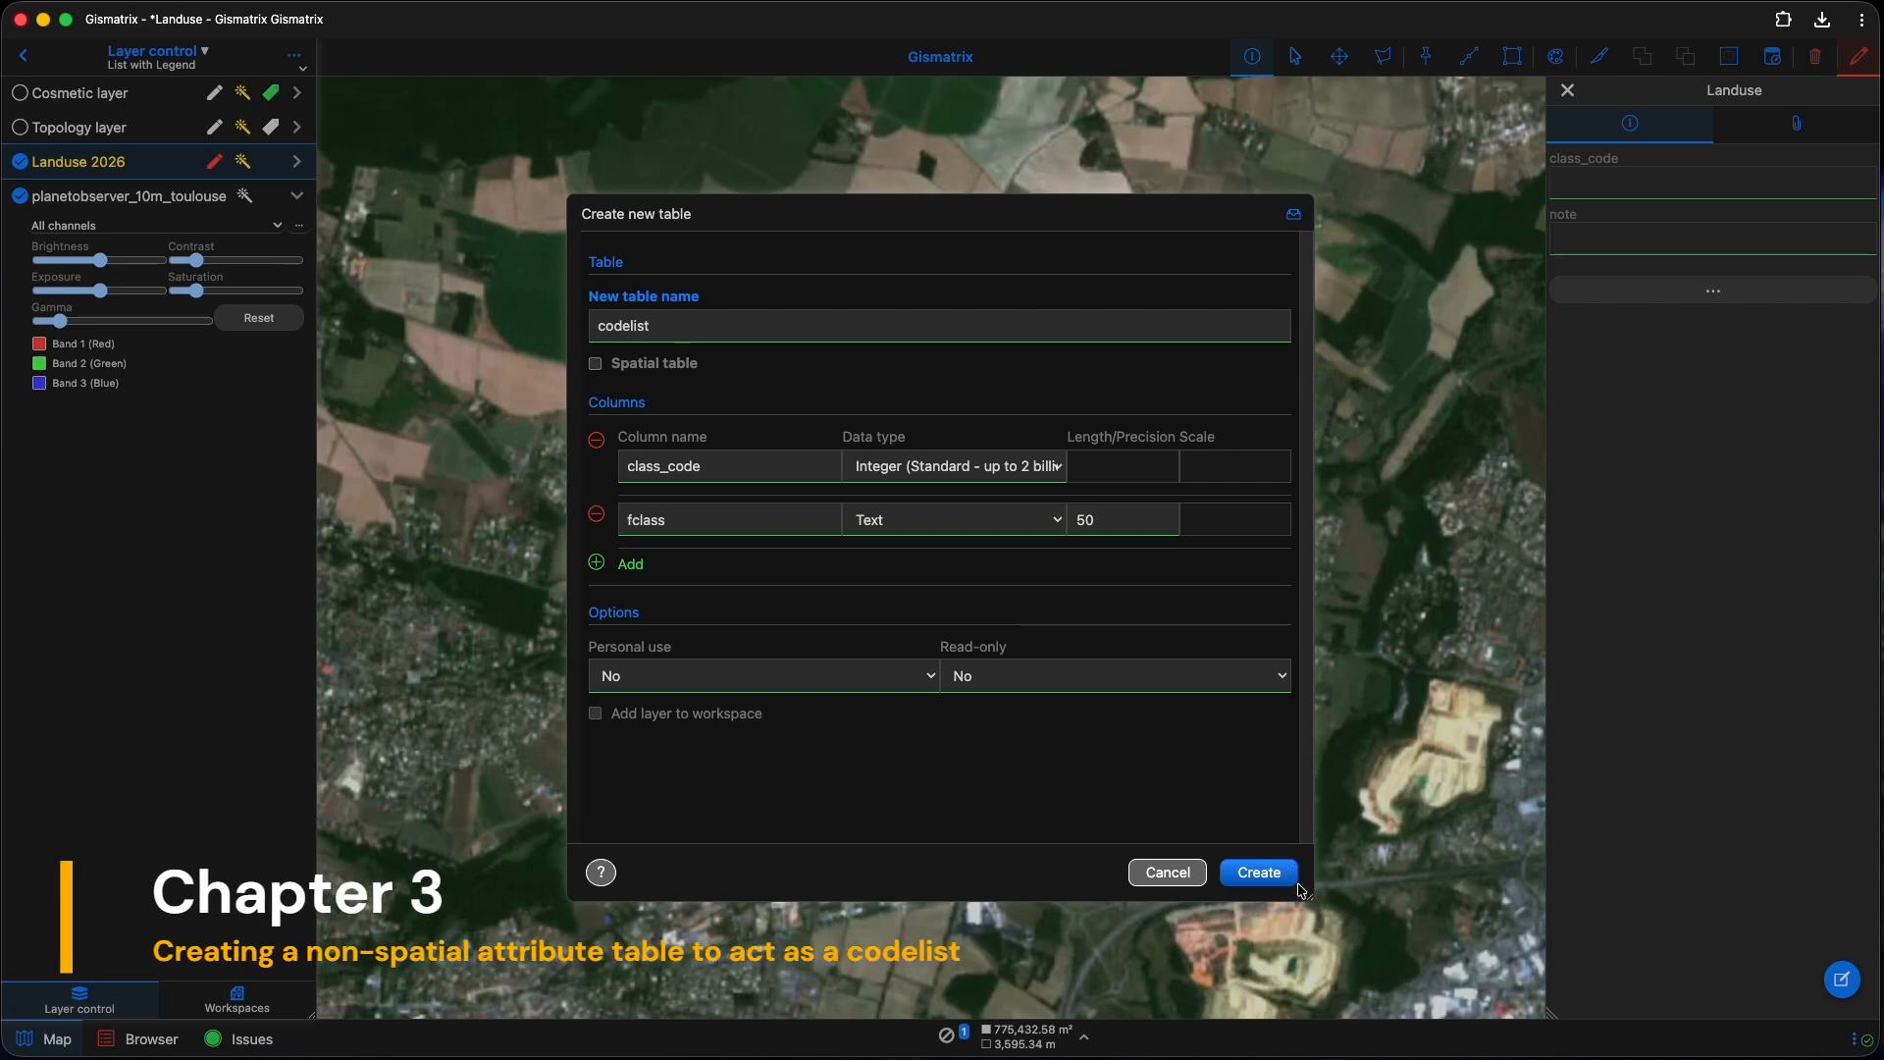
{"action": "left_click", "coordinate": [1261, 869]}
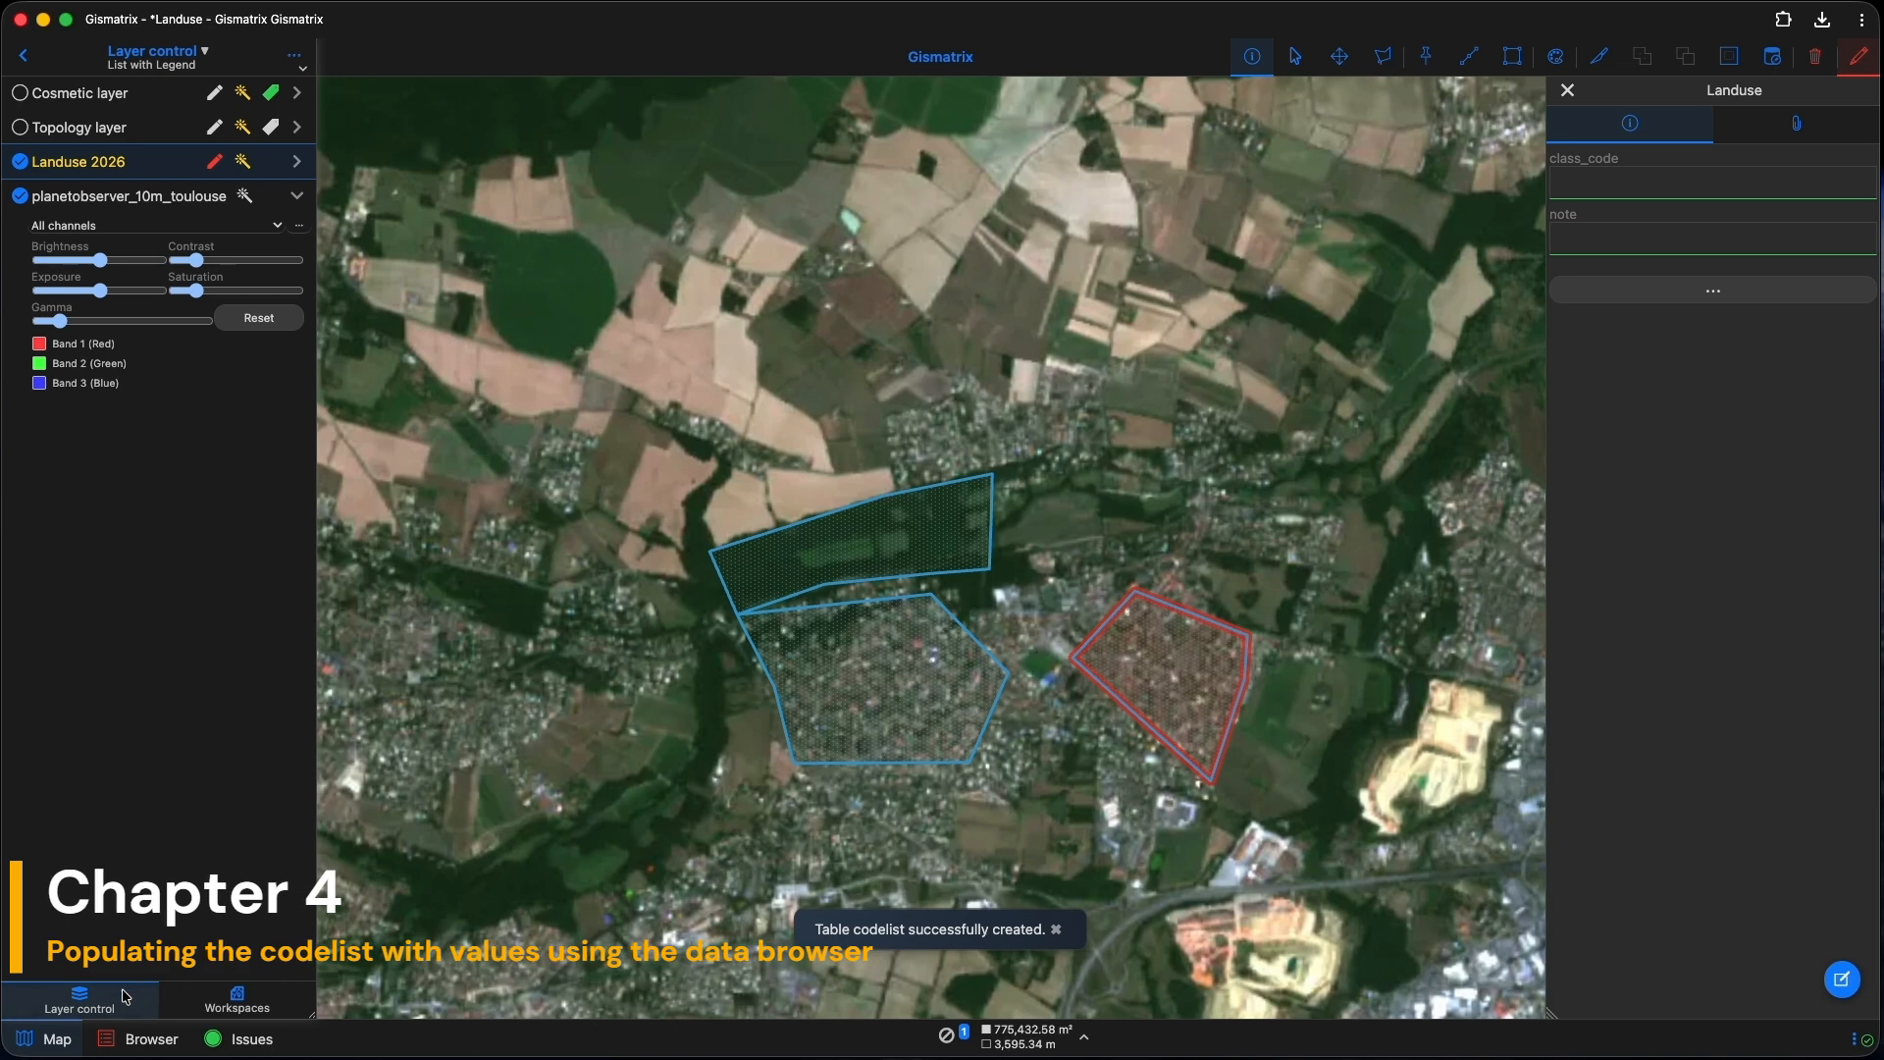
{"action": "left_click", "coordinate": [130, 1042]}
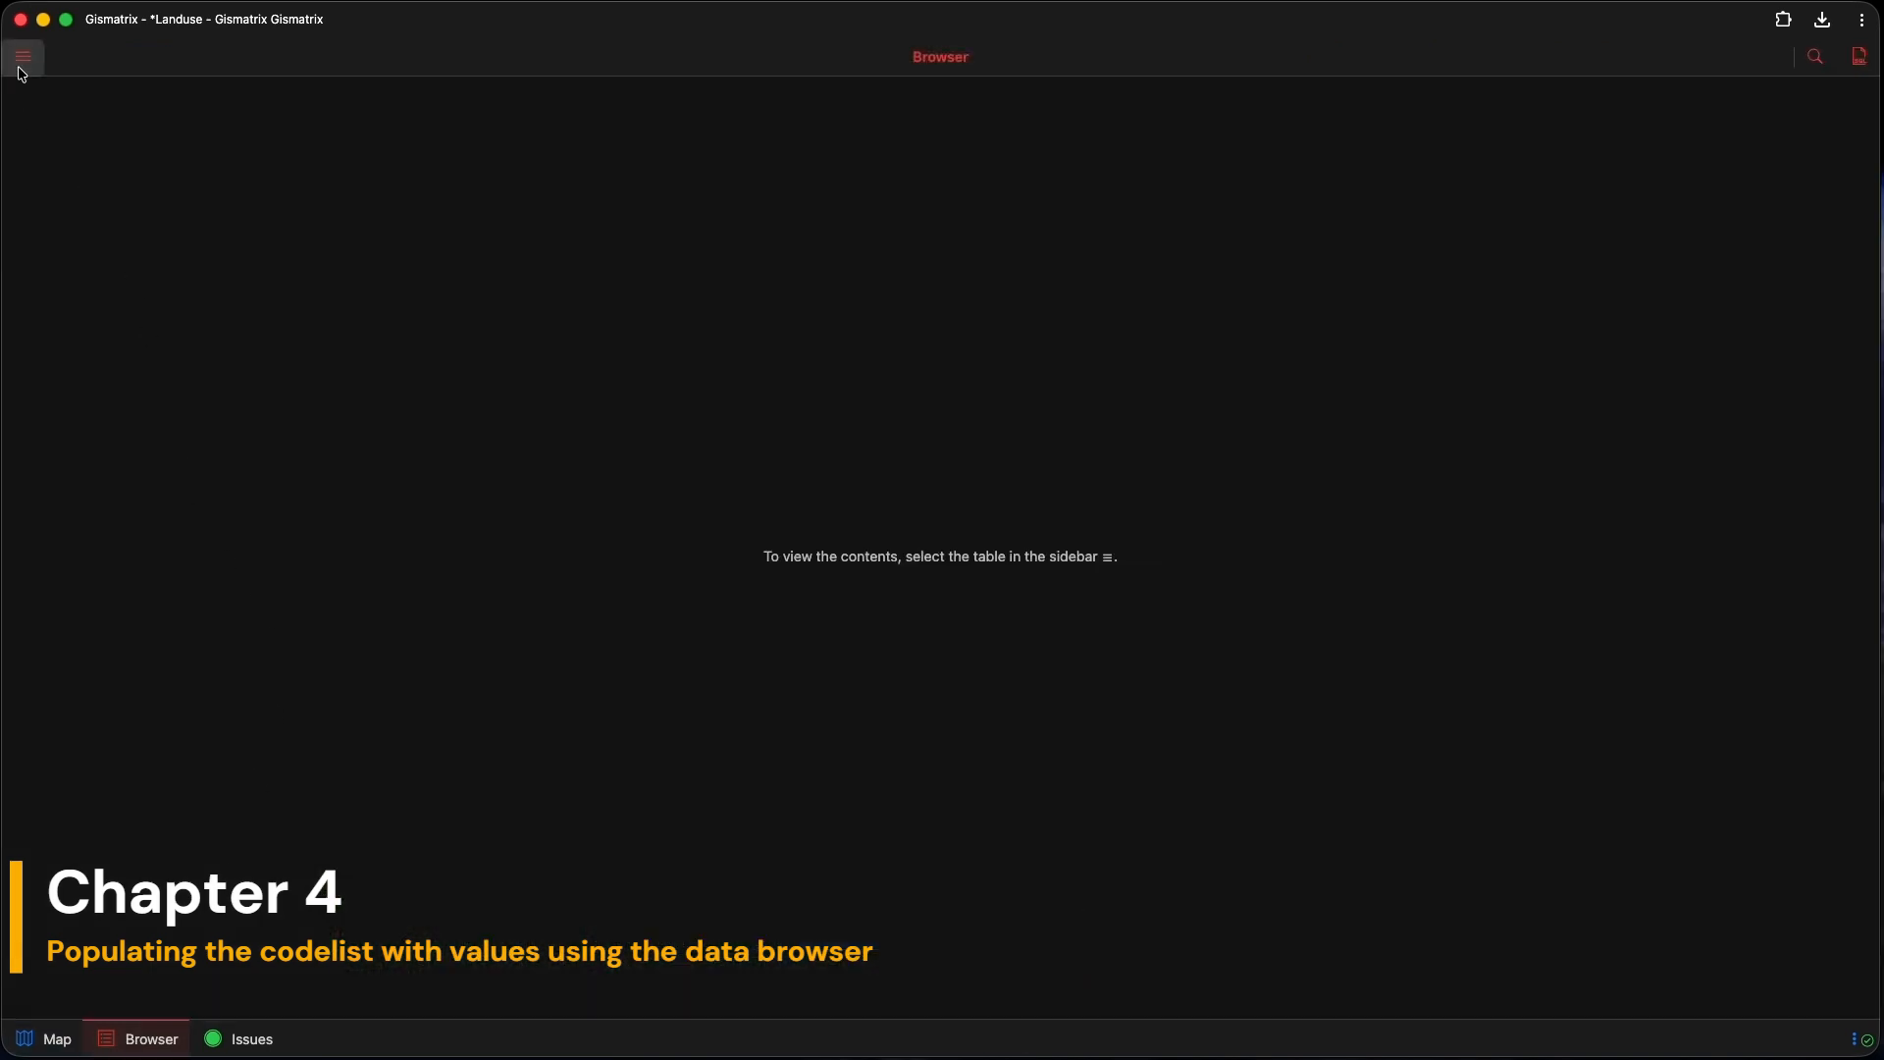
Step: Open the codelist table in the data browser and turn on editing
{"action": "left_click", "coordinate": [22, 61]}
{"action": "left_click", "coordinate": [115, 130]}
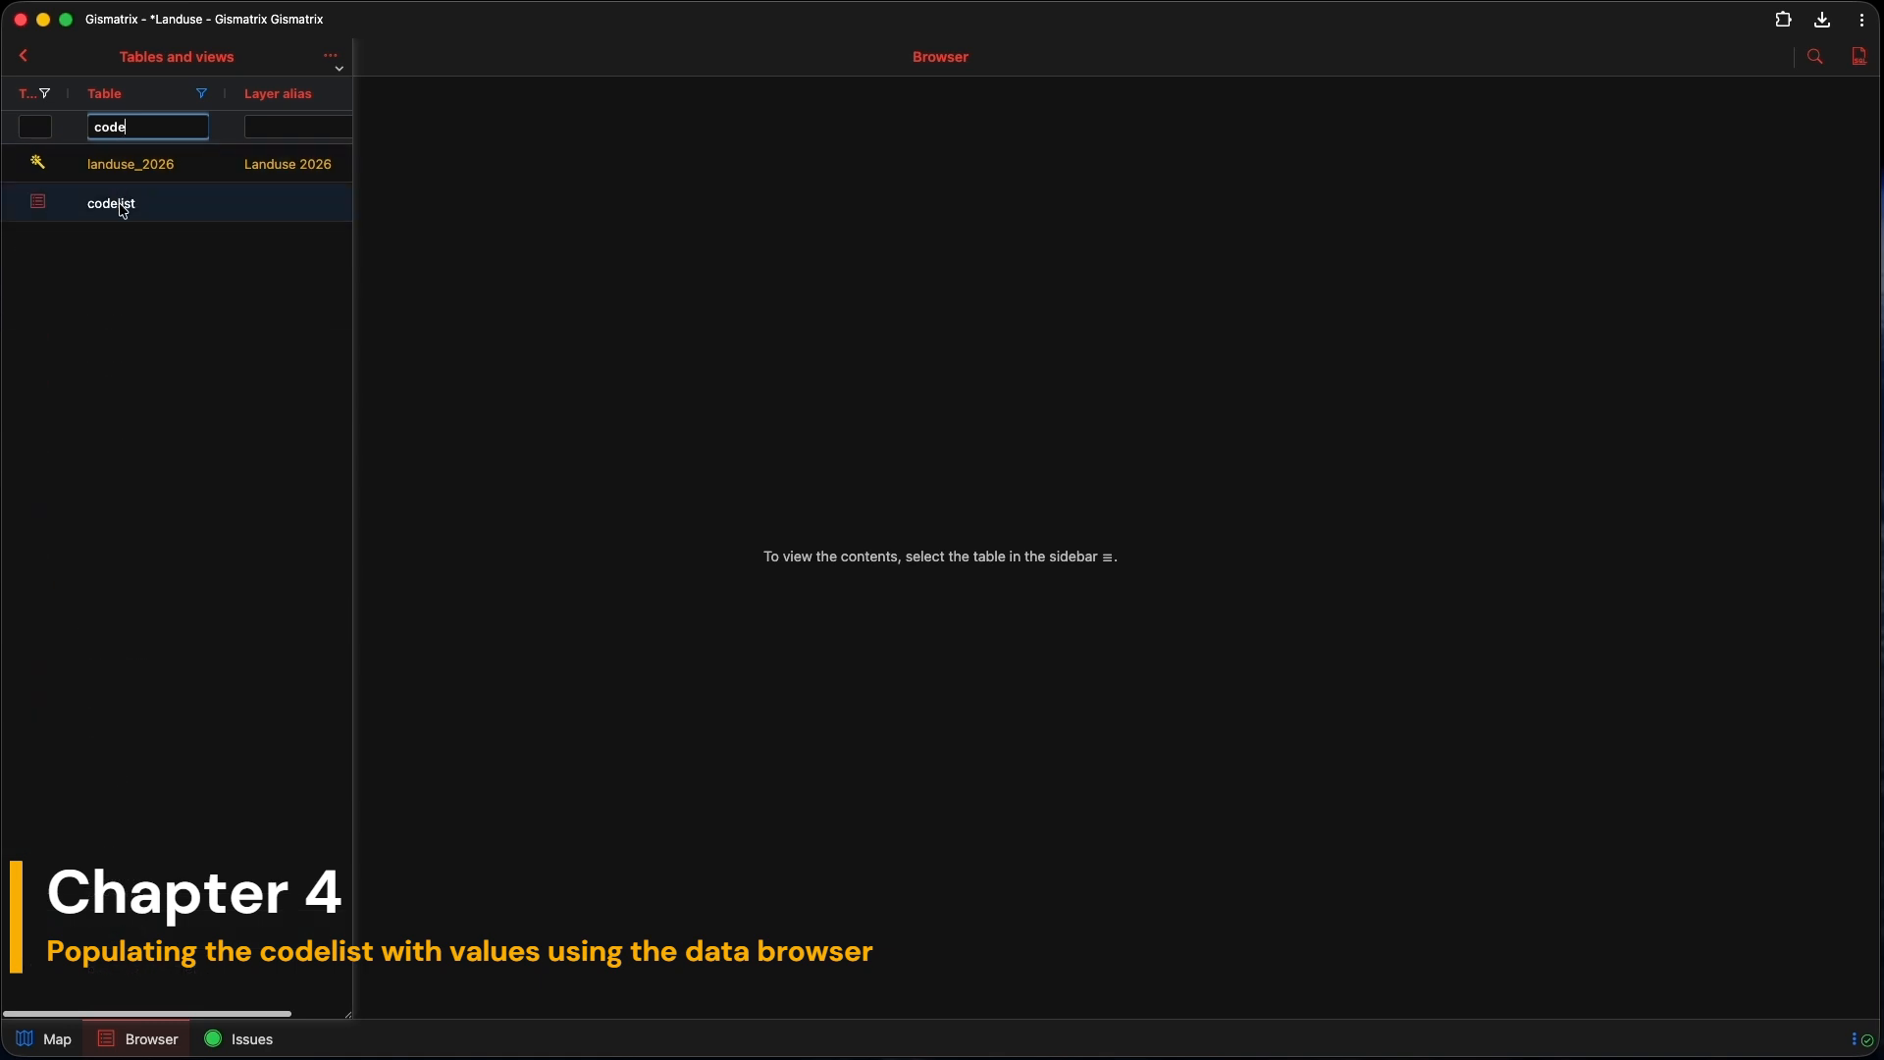
{"action": "left_click", "coordinate": [118, 202]}
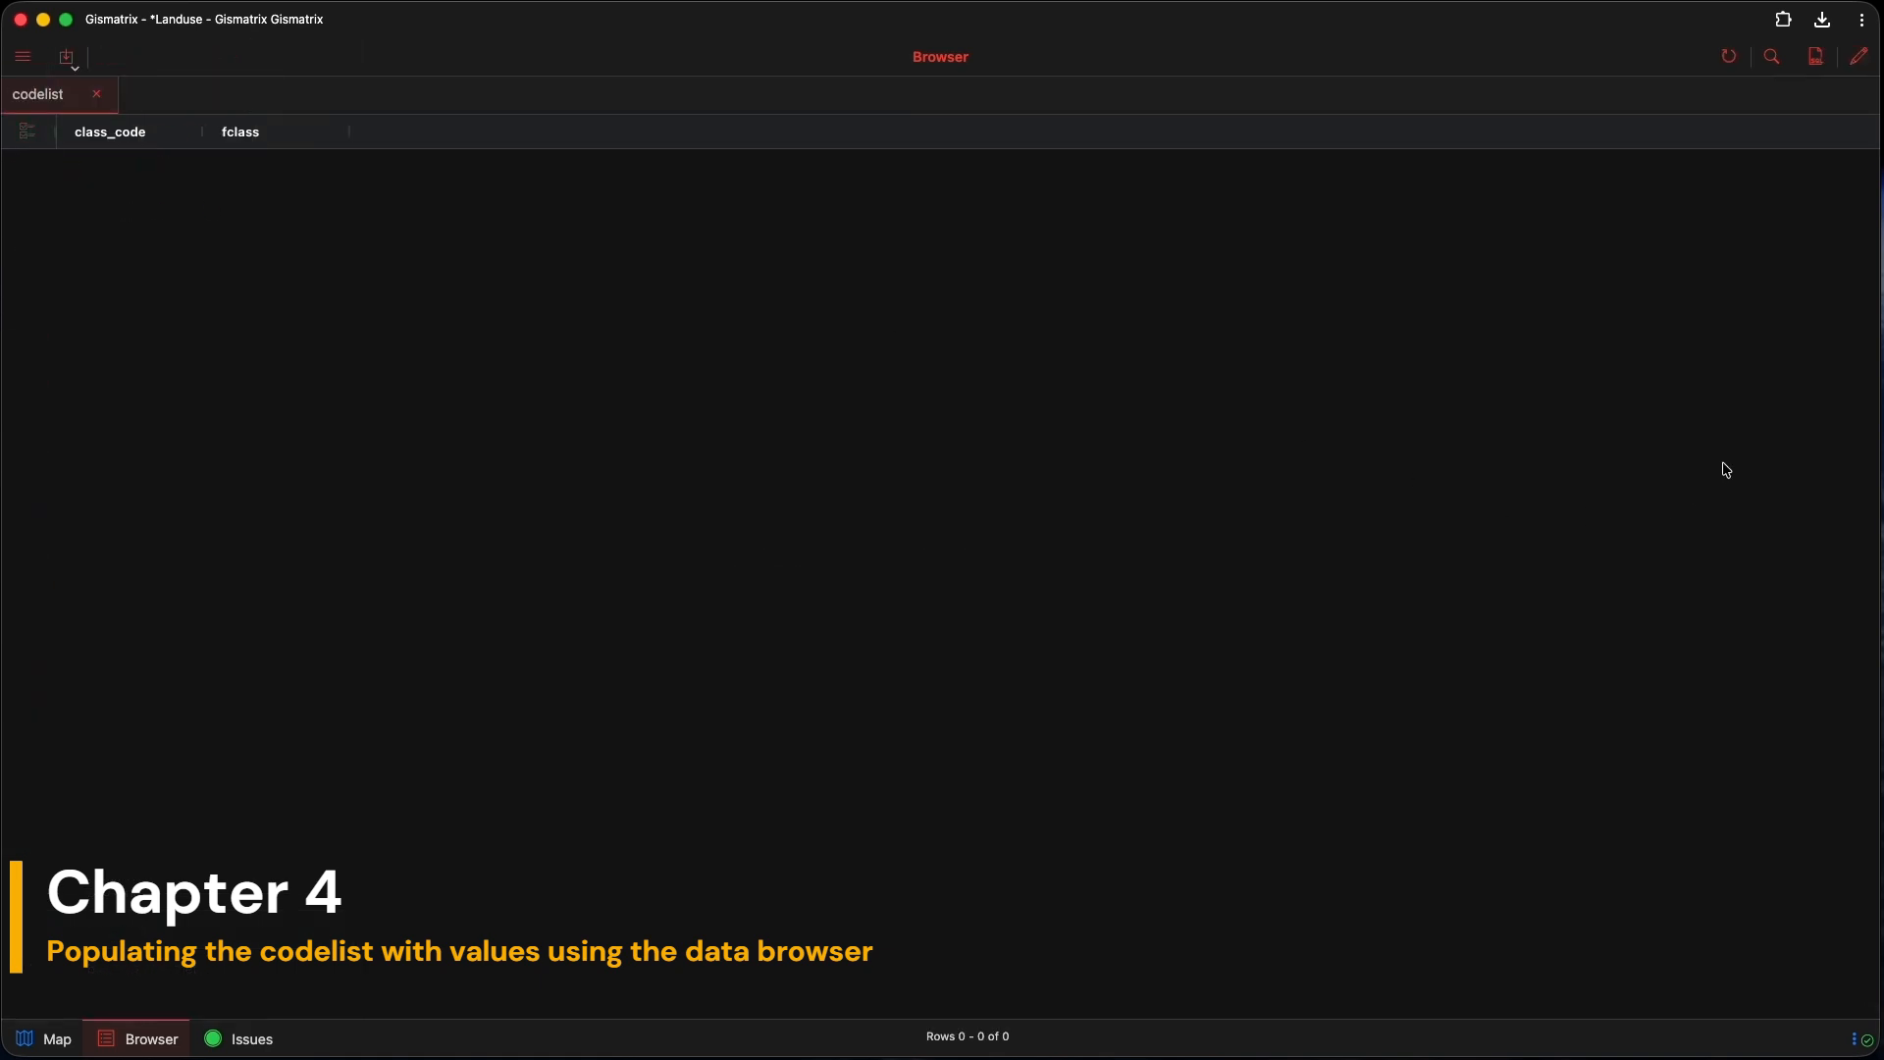
{"action": "left_click", "coordinate": [1861, 59]}
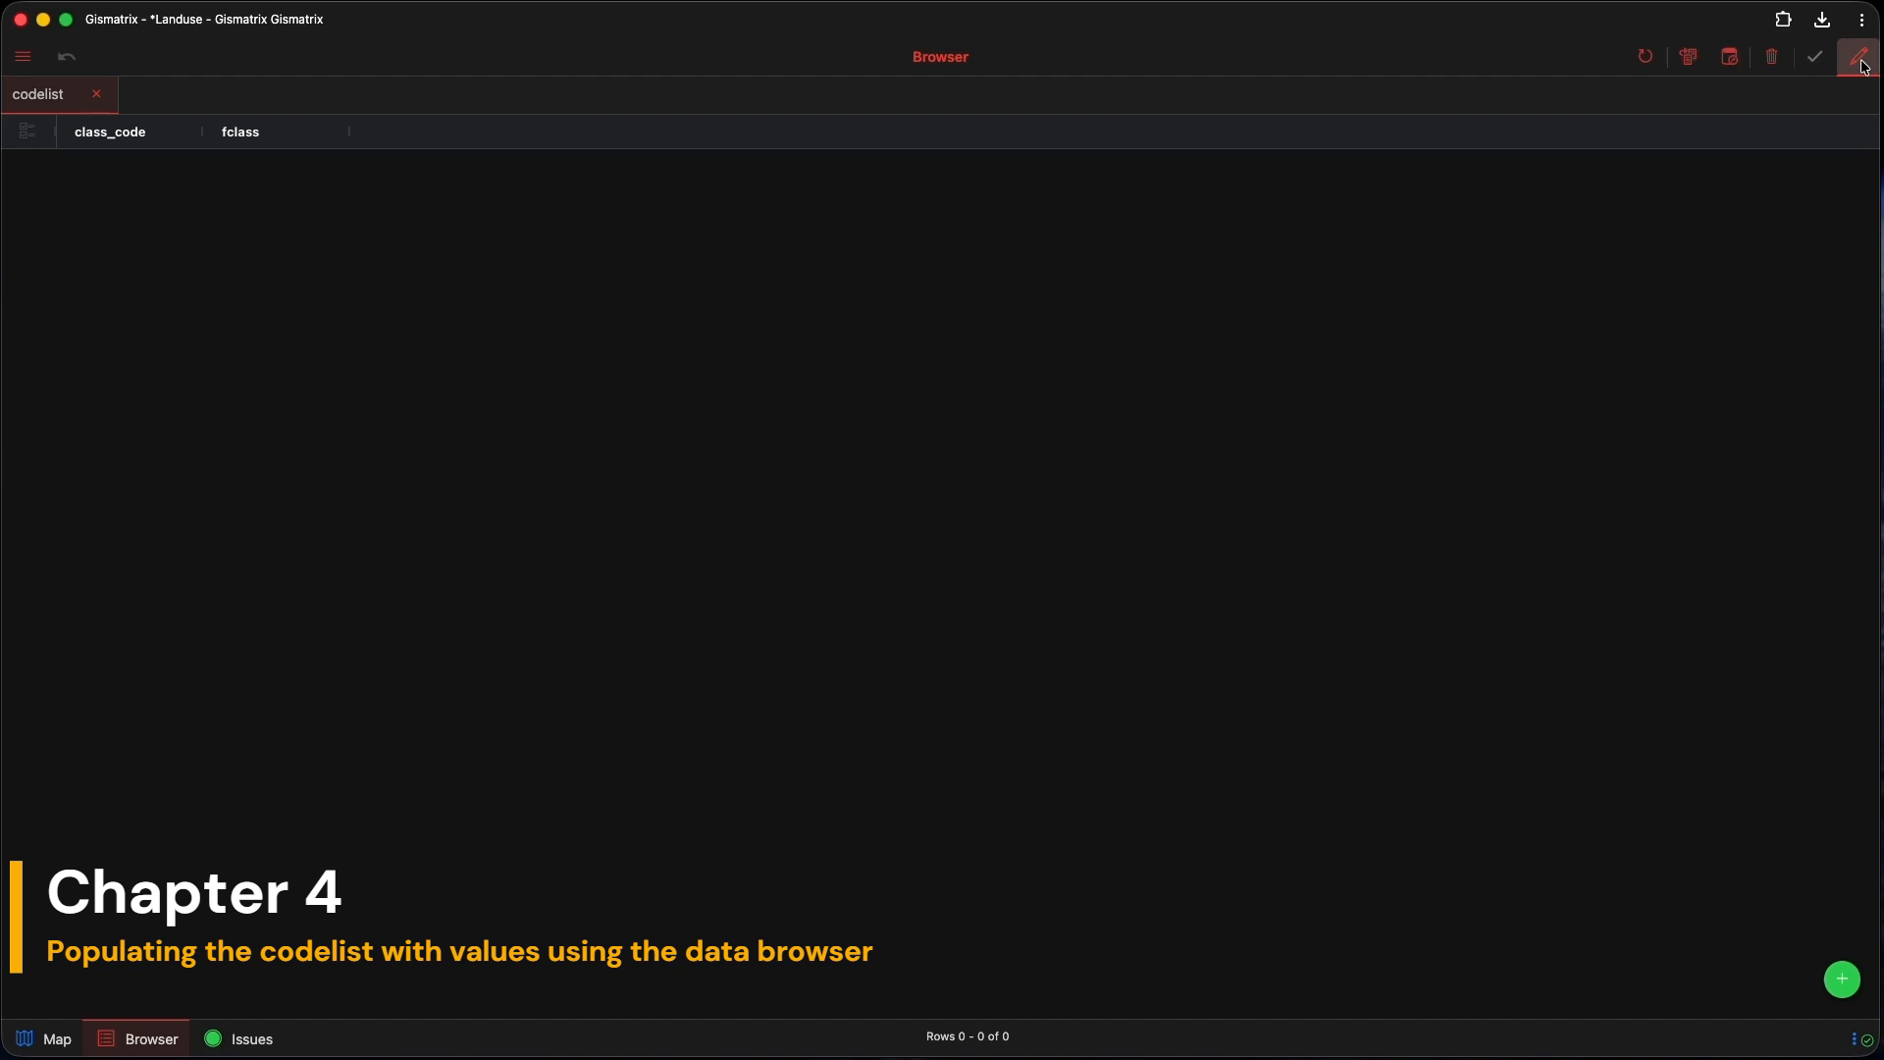
Step: Add a forest row and a second new row to codelist
{"action": "left_click", "coordinate": [1841, 983]}
{"action": "left_click", "coordinate": [91, 171]}
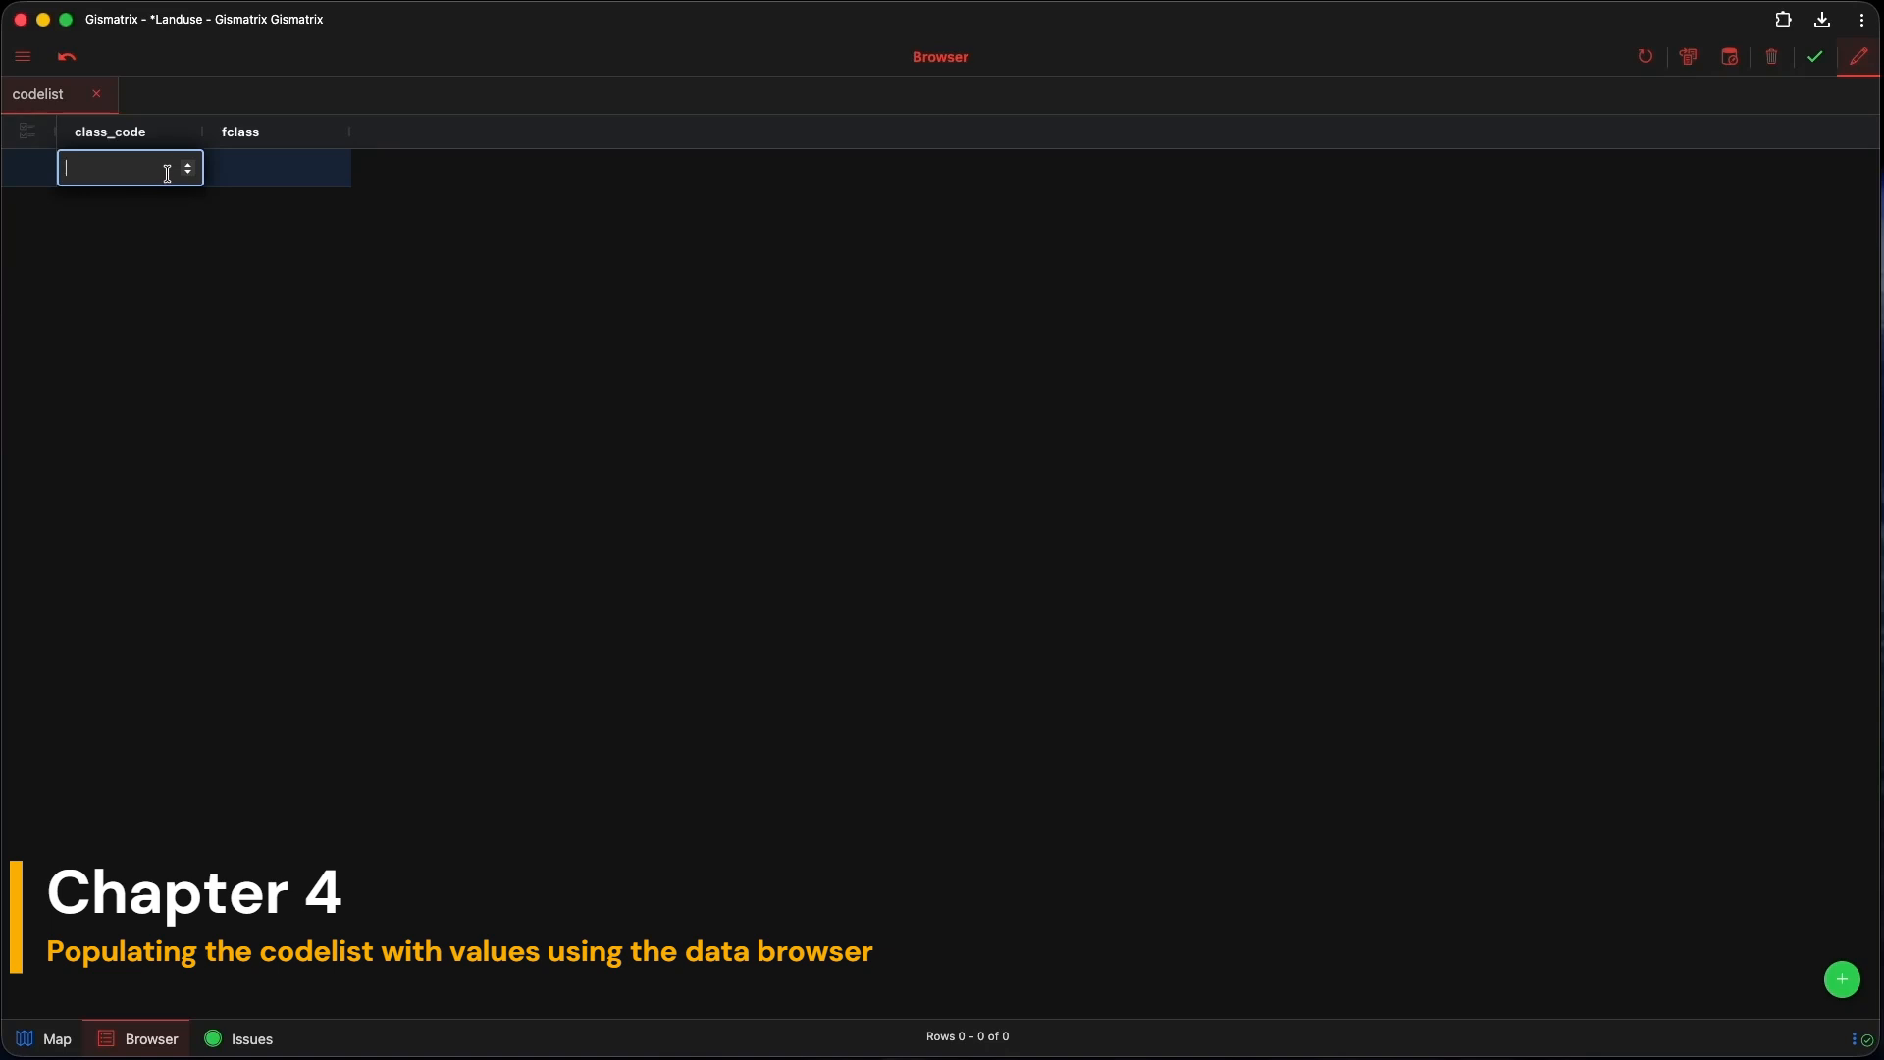
{"action": "type", "text": "0"}
{"action": "left_click", "coordinate": [232, 172]}
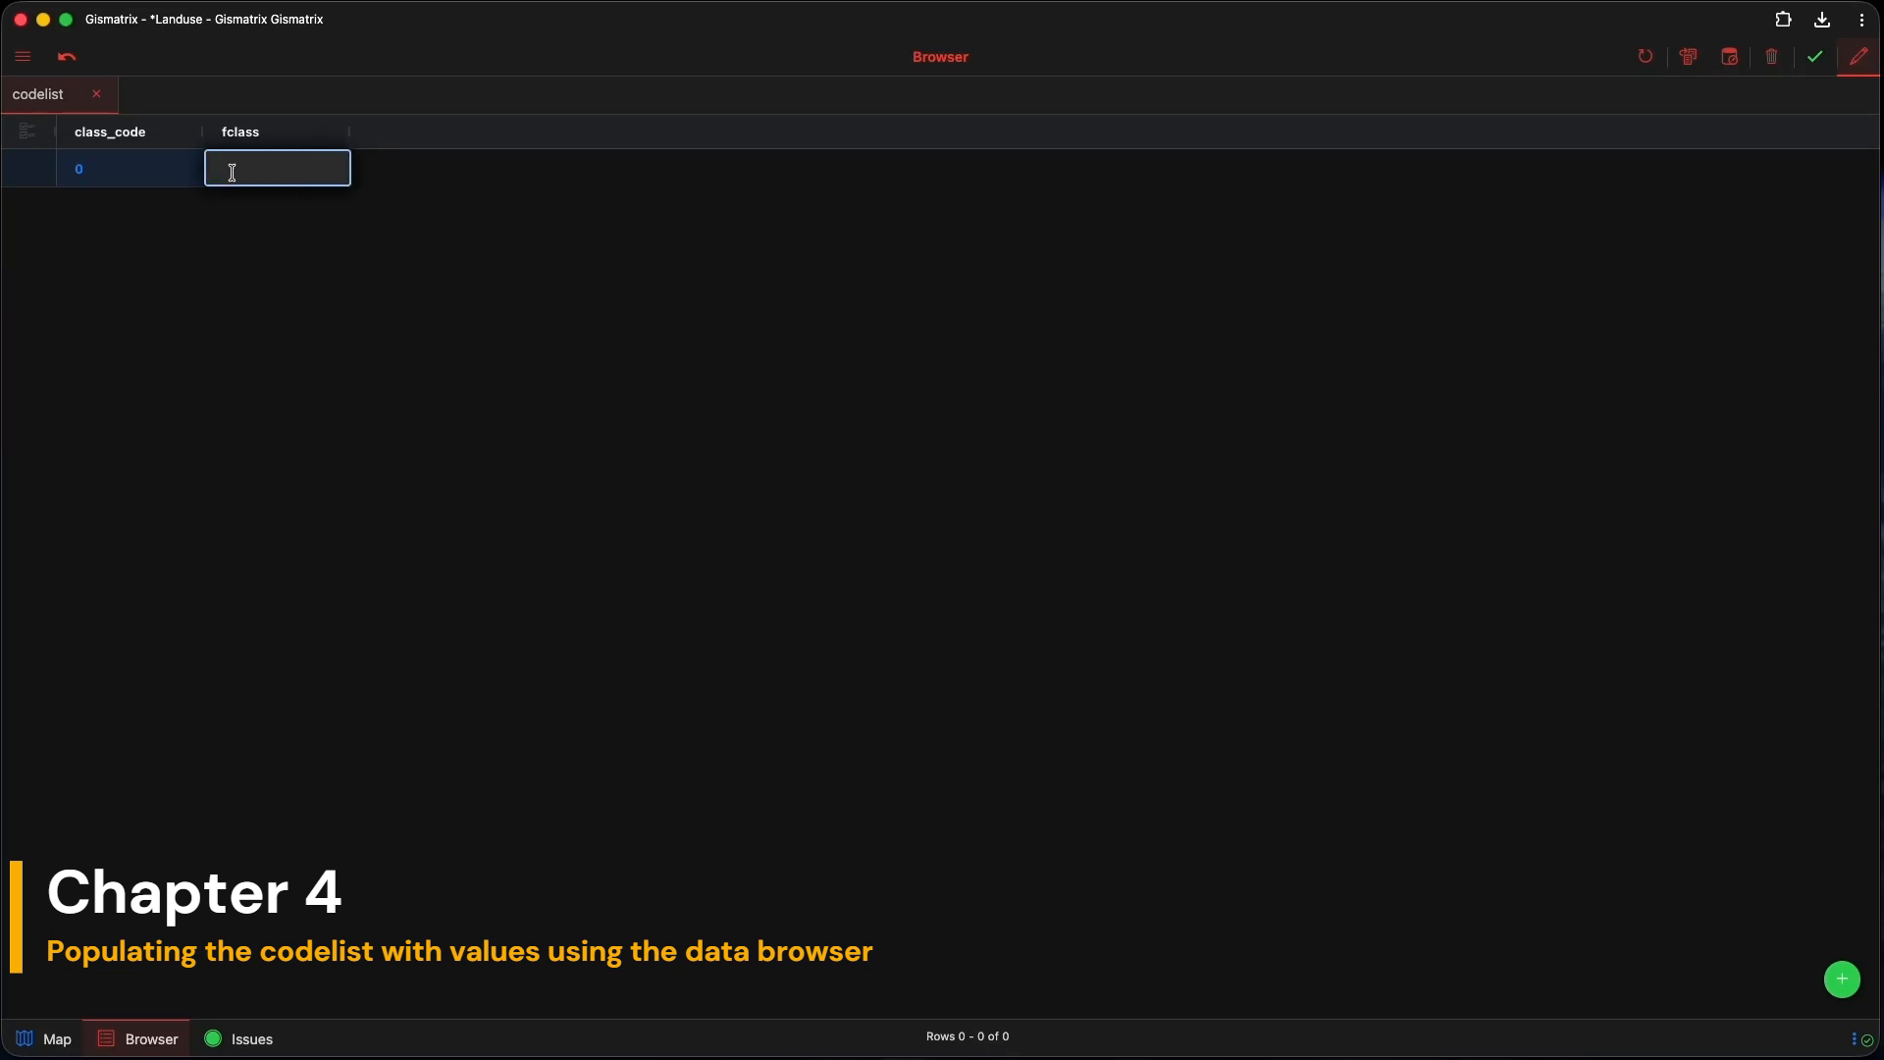
{"action": "type", "text": "forest"}
{"action": "left_click", "coordinate": [1840, 979]}
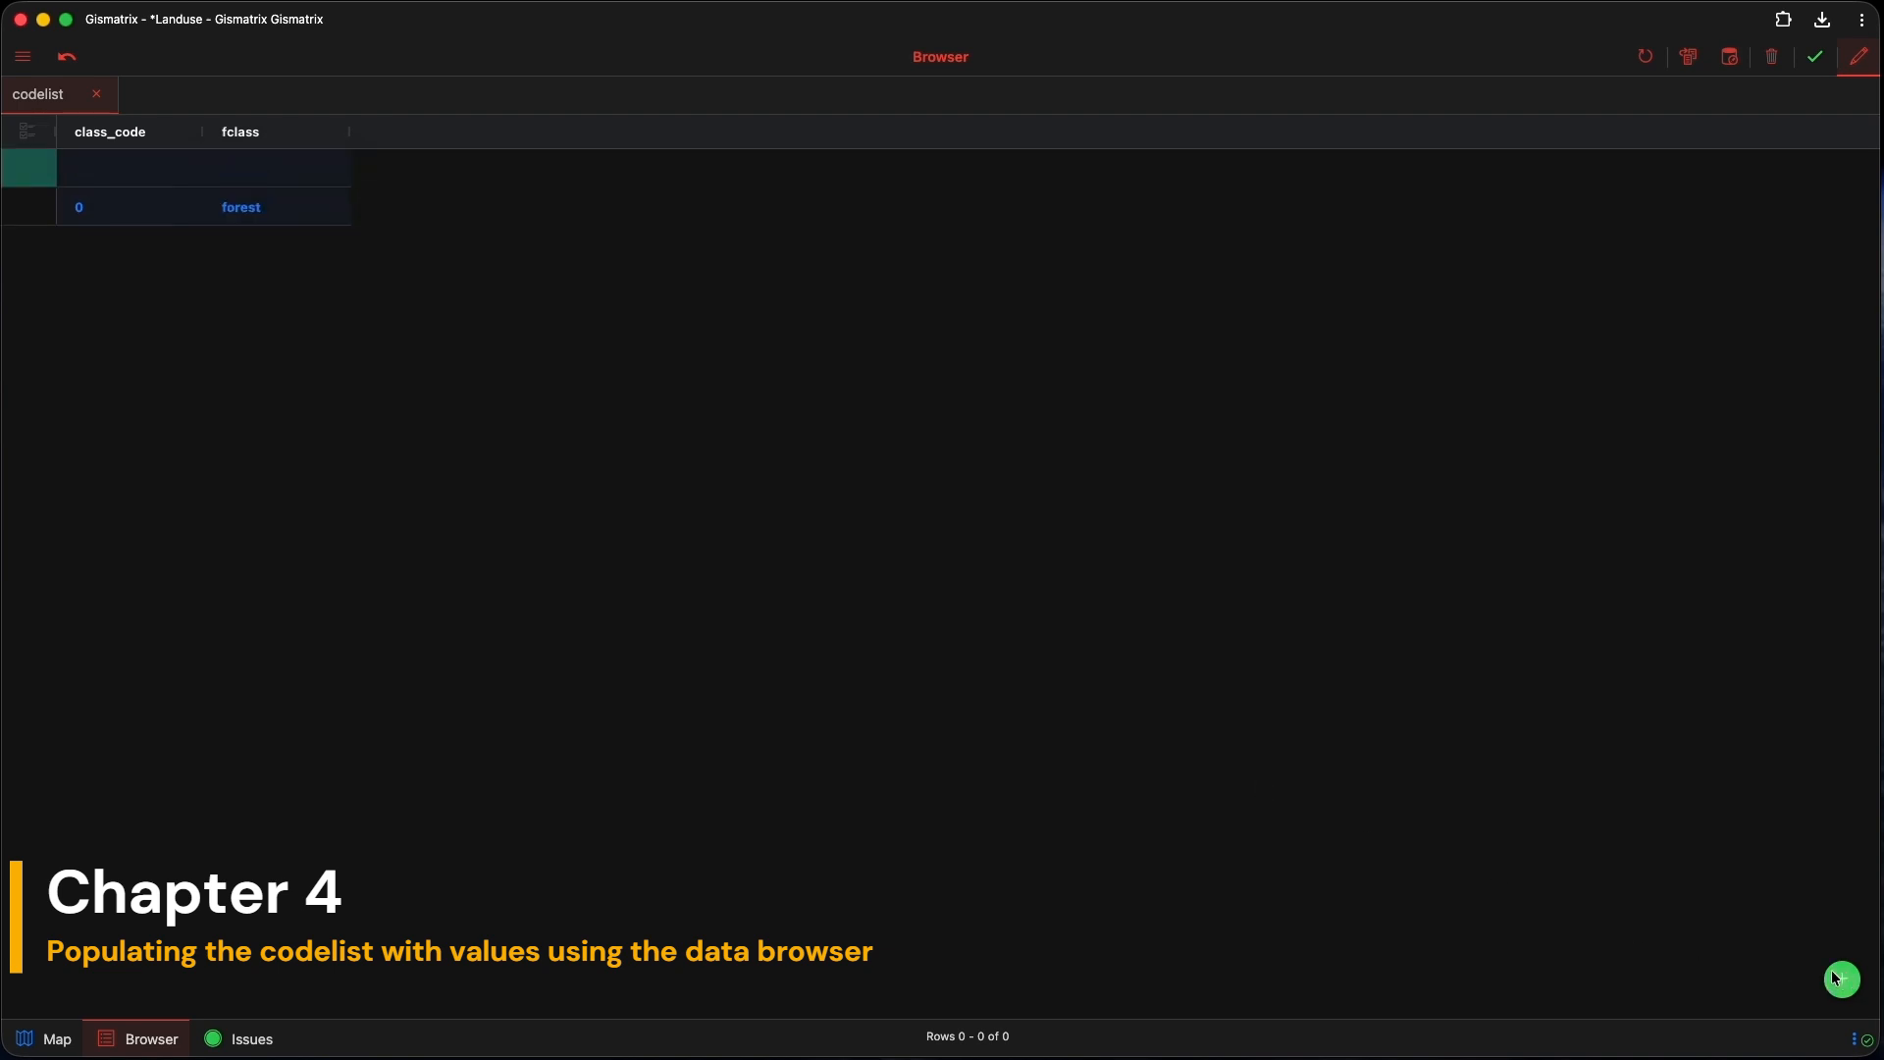
{"action": "left_click", "coordinate": [88, 169]}
{"action": "type", "text": "1"}
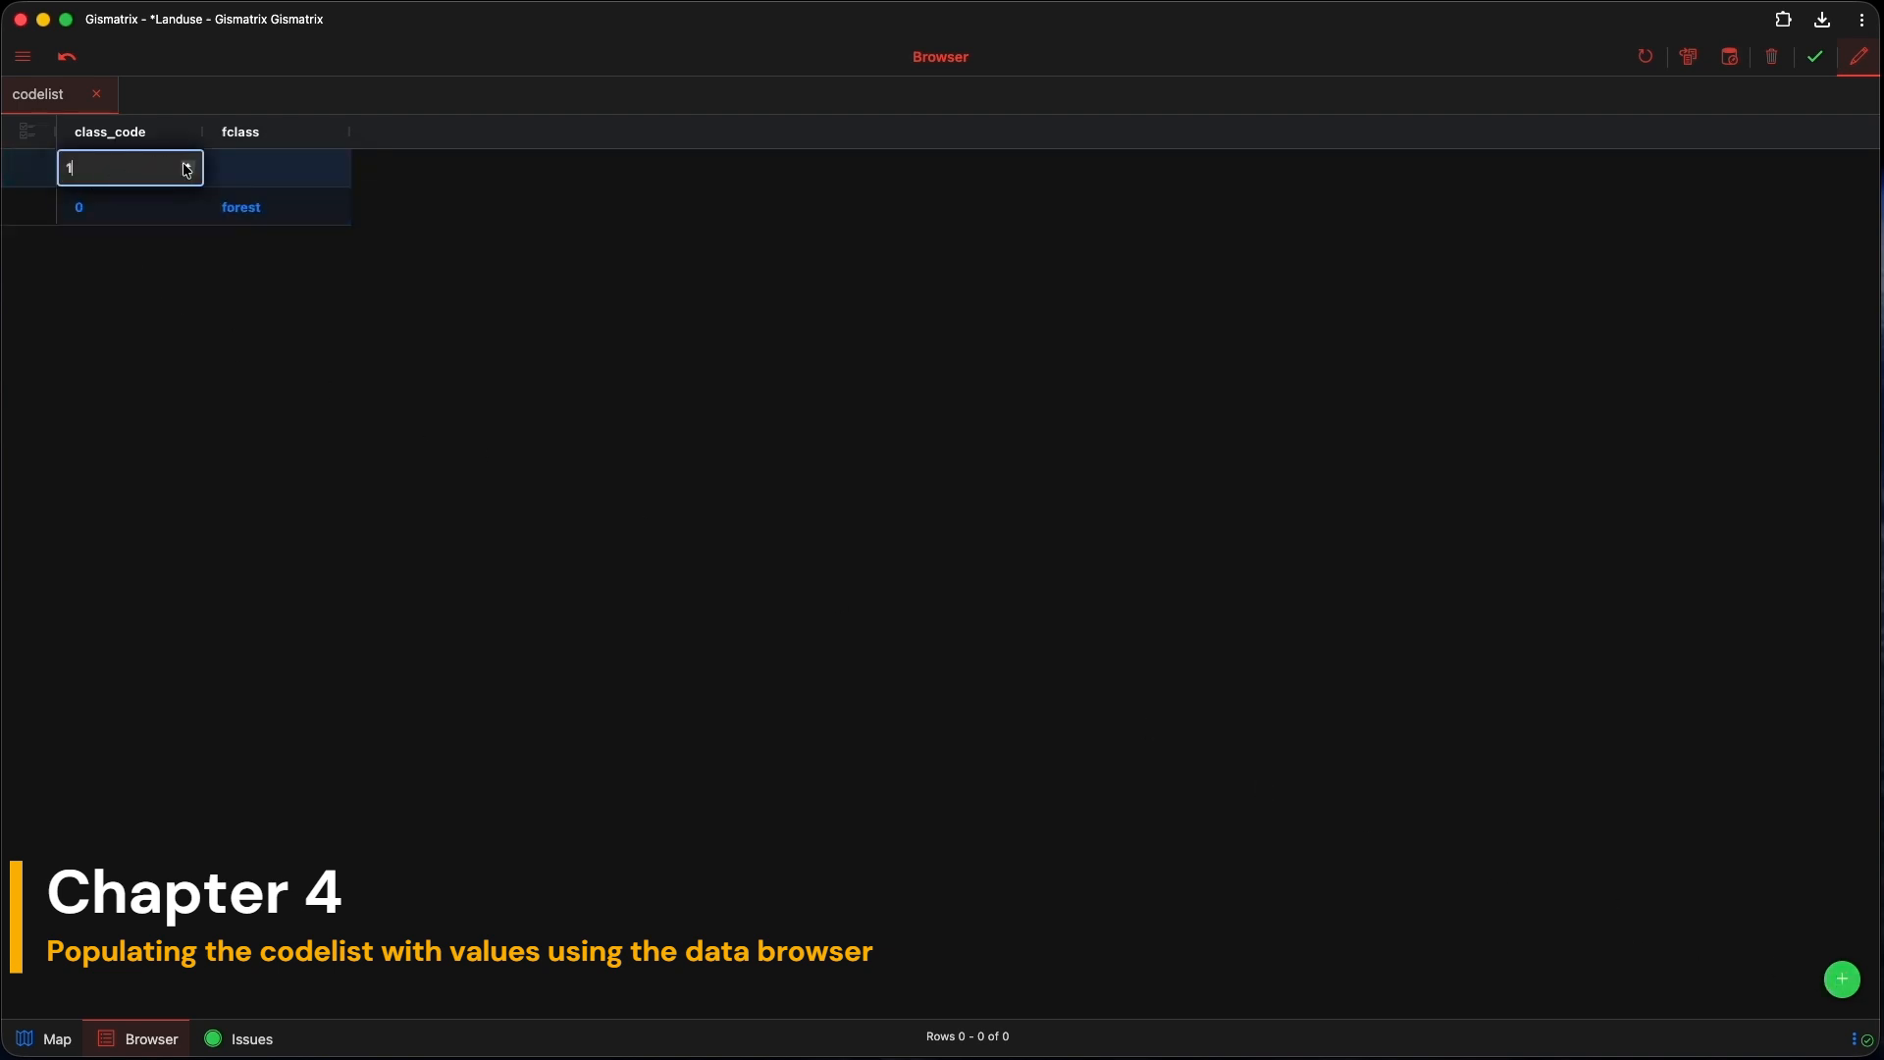
{"action": "left_click", "coordinate": [230, 169]}
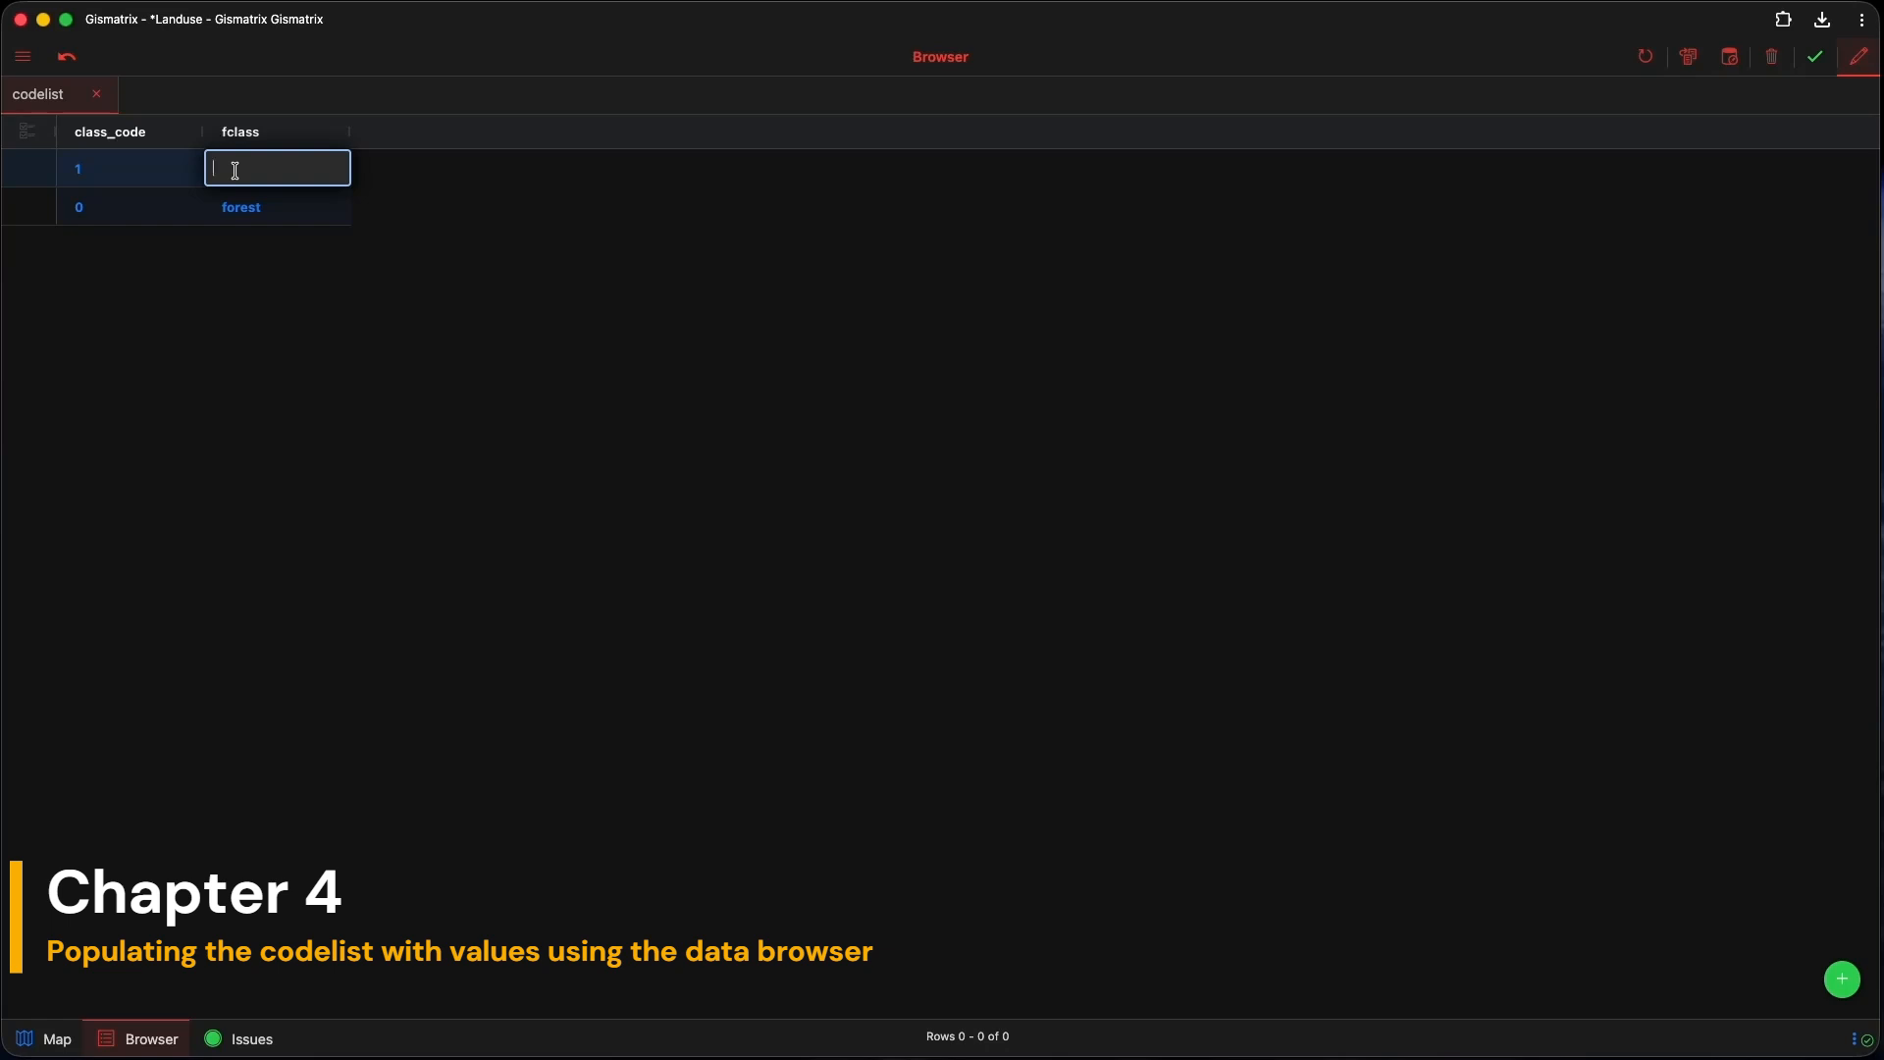
Step: Correct the rows to 1 forest and 2 residential, and save the codelist edits
{"action": "left_click", "coordinate": [84, 206]}
{"action": "type", "text": "1"}
{"action": "left_click", "coordinate": [90, 173]}
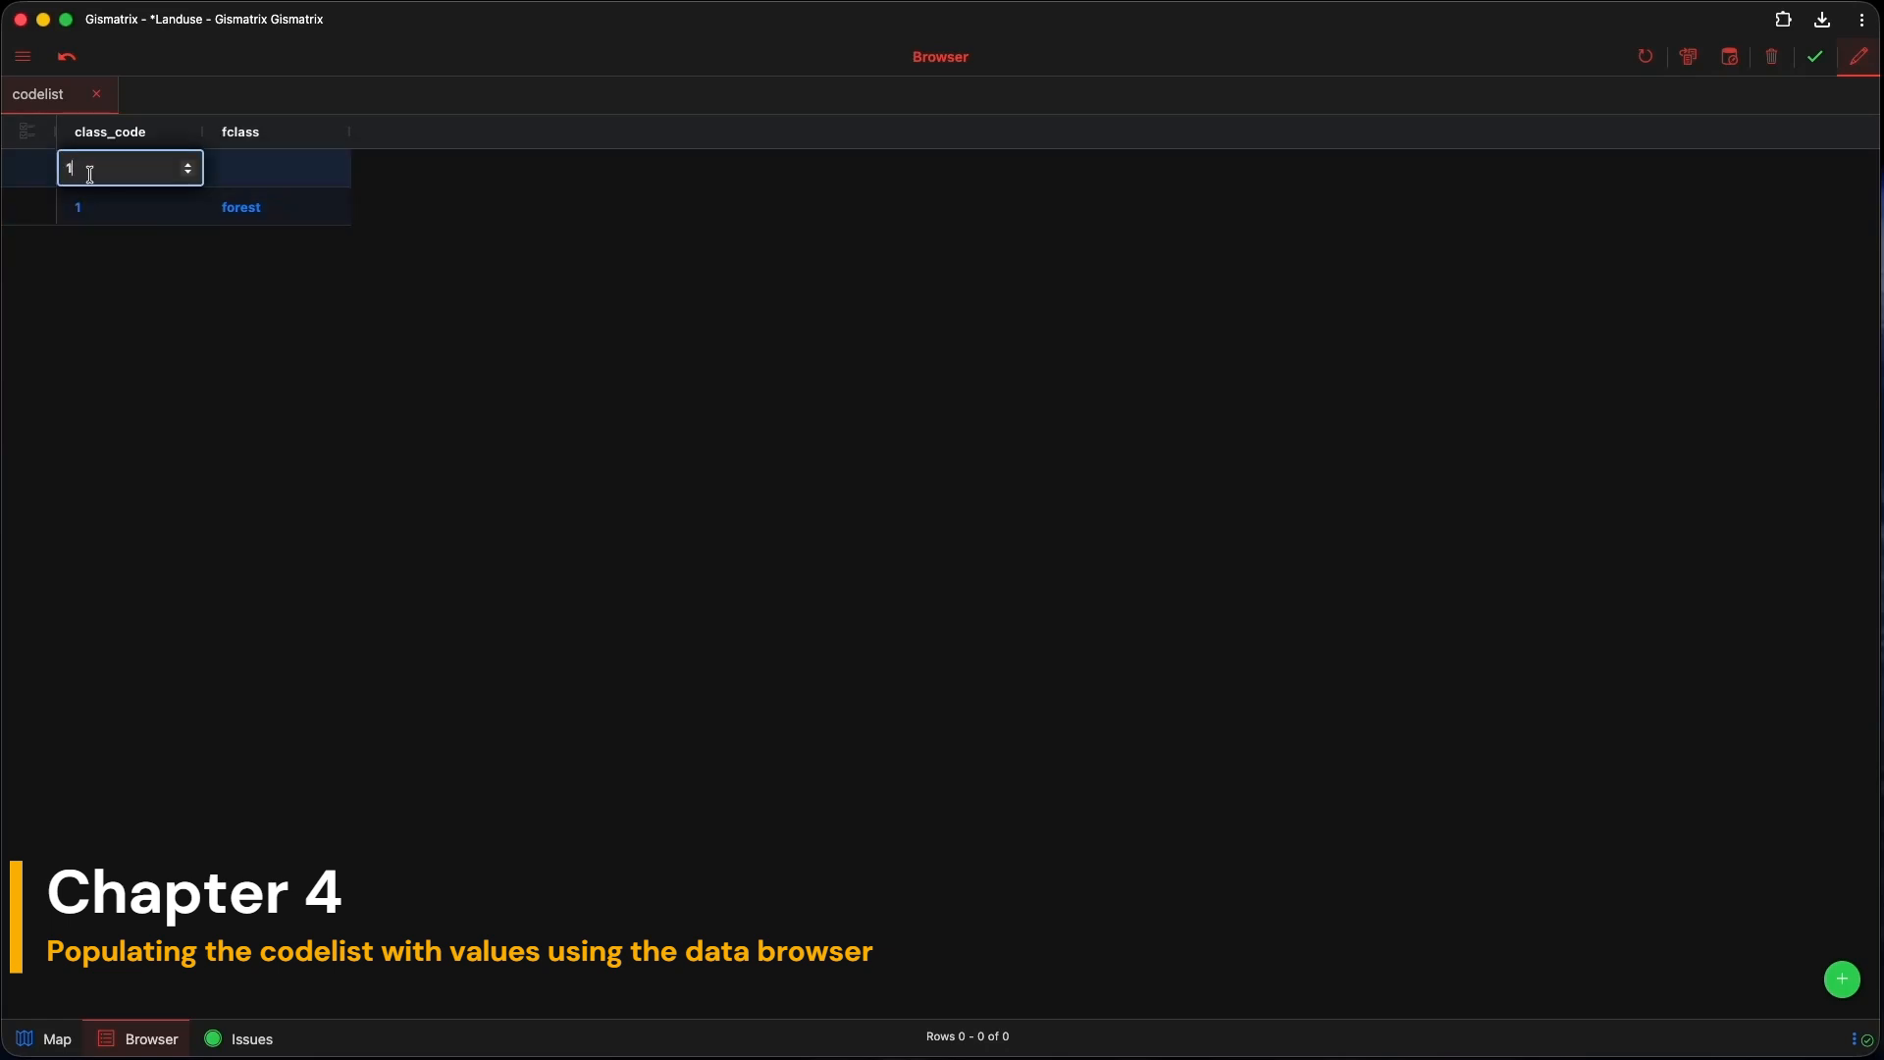
{"action": "key", "text": "Up"}
{"action": "left_click", "coordinate": [252, 174]}
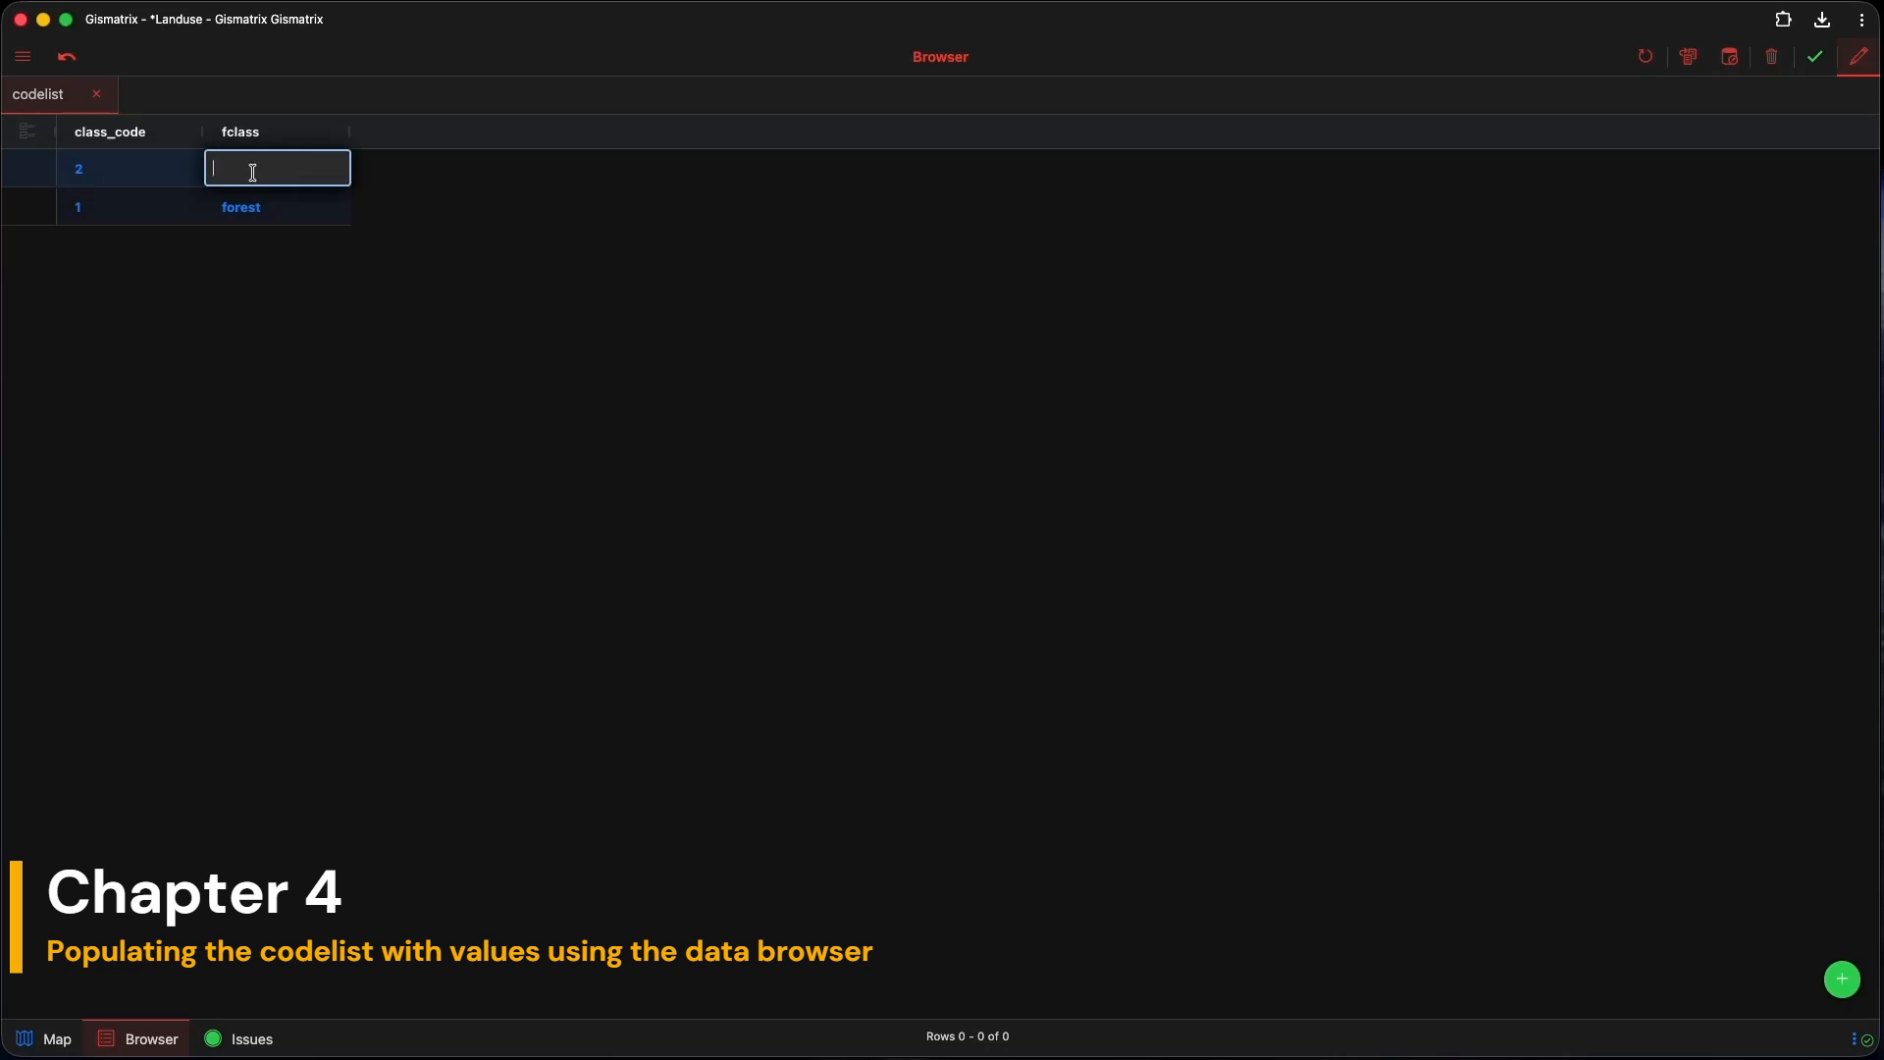
{"action": "type", "text": "residential"}
{"action": "left_click", "coordinate": [298, 204]}
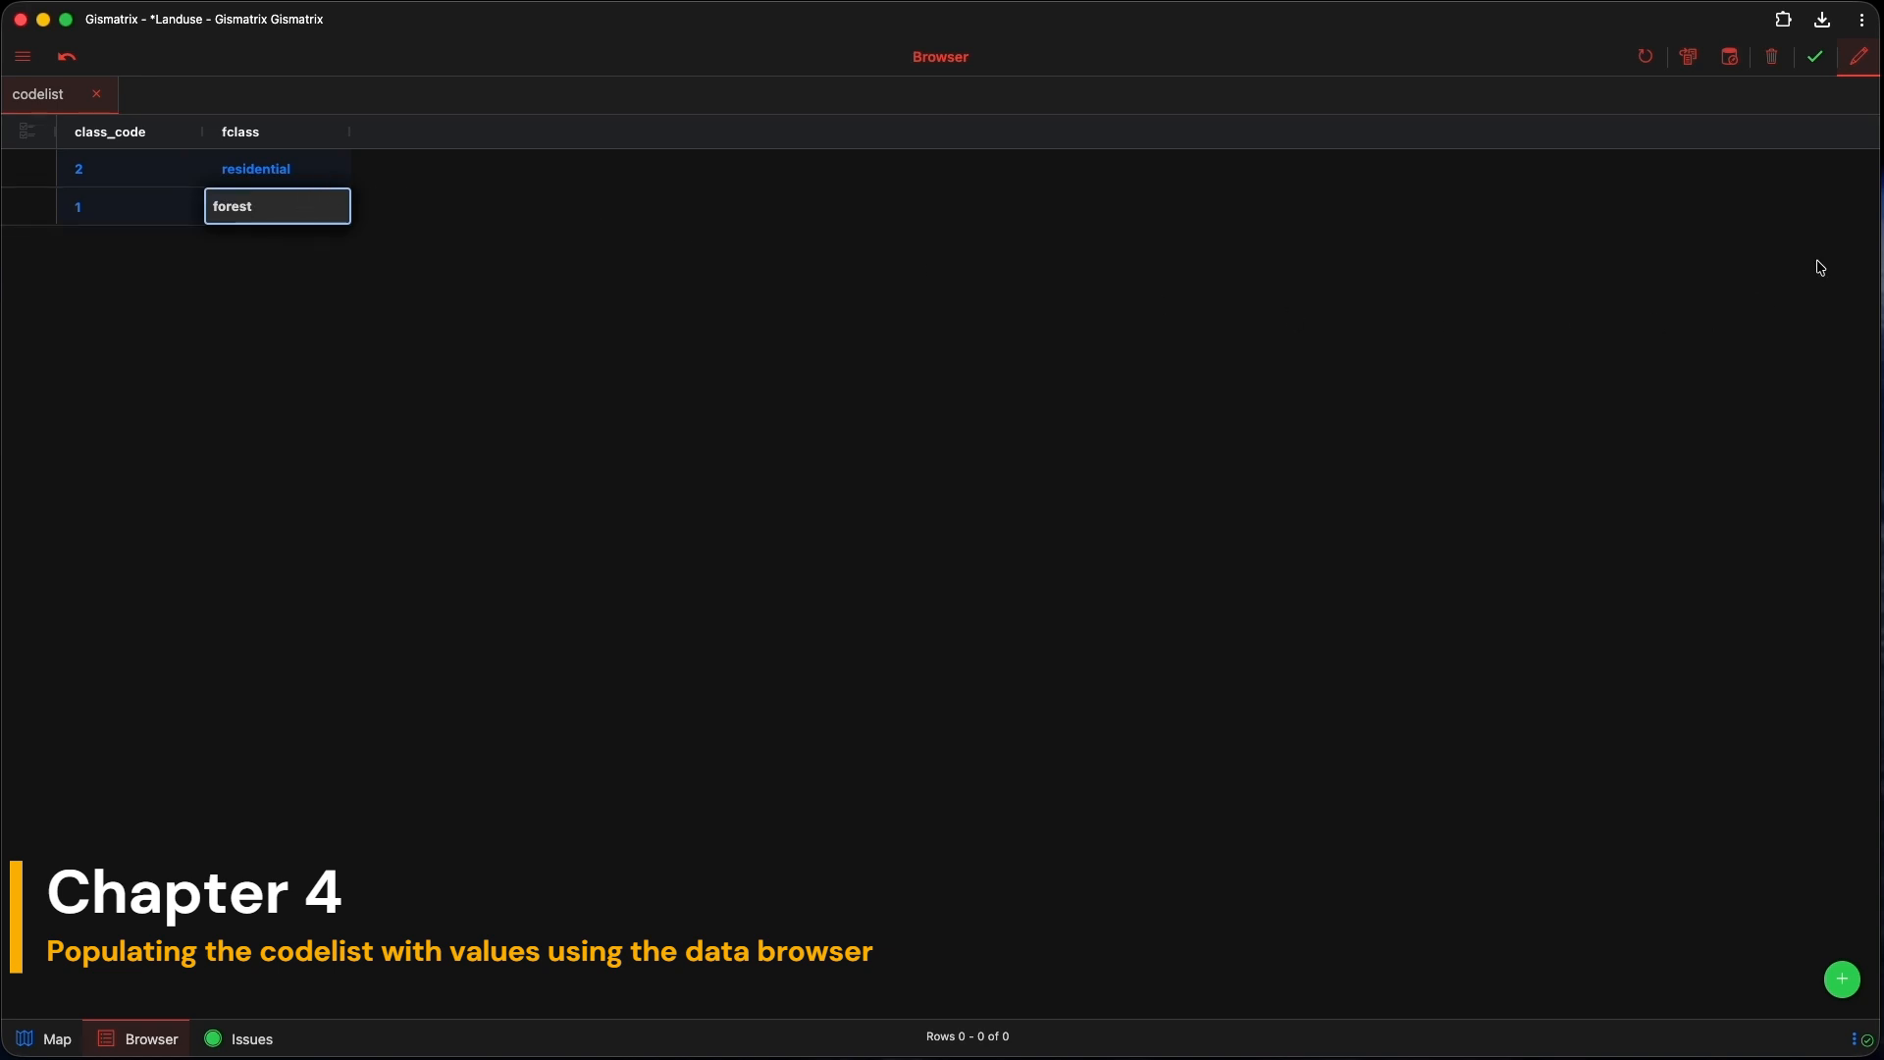
{"action": "left_click", "coordinate": [1816, 60]}
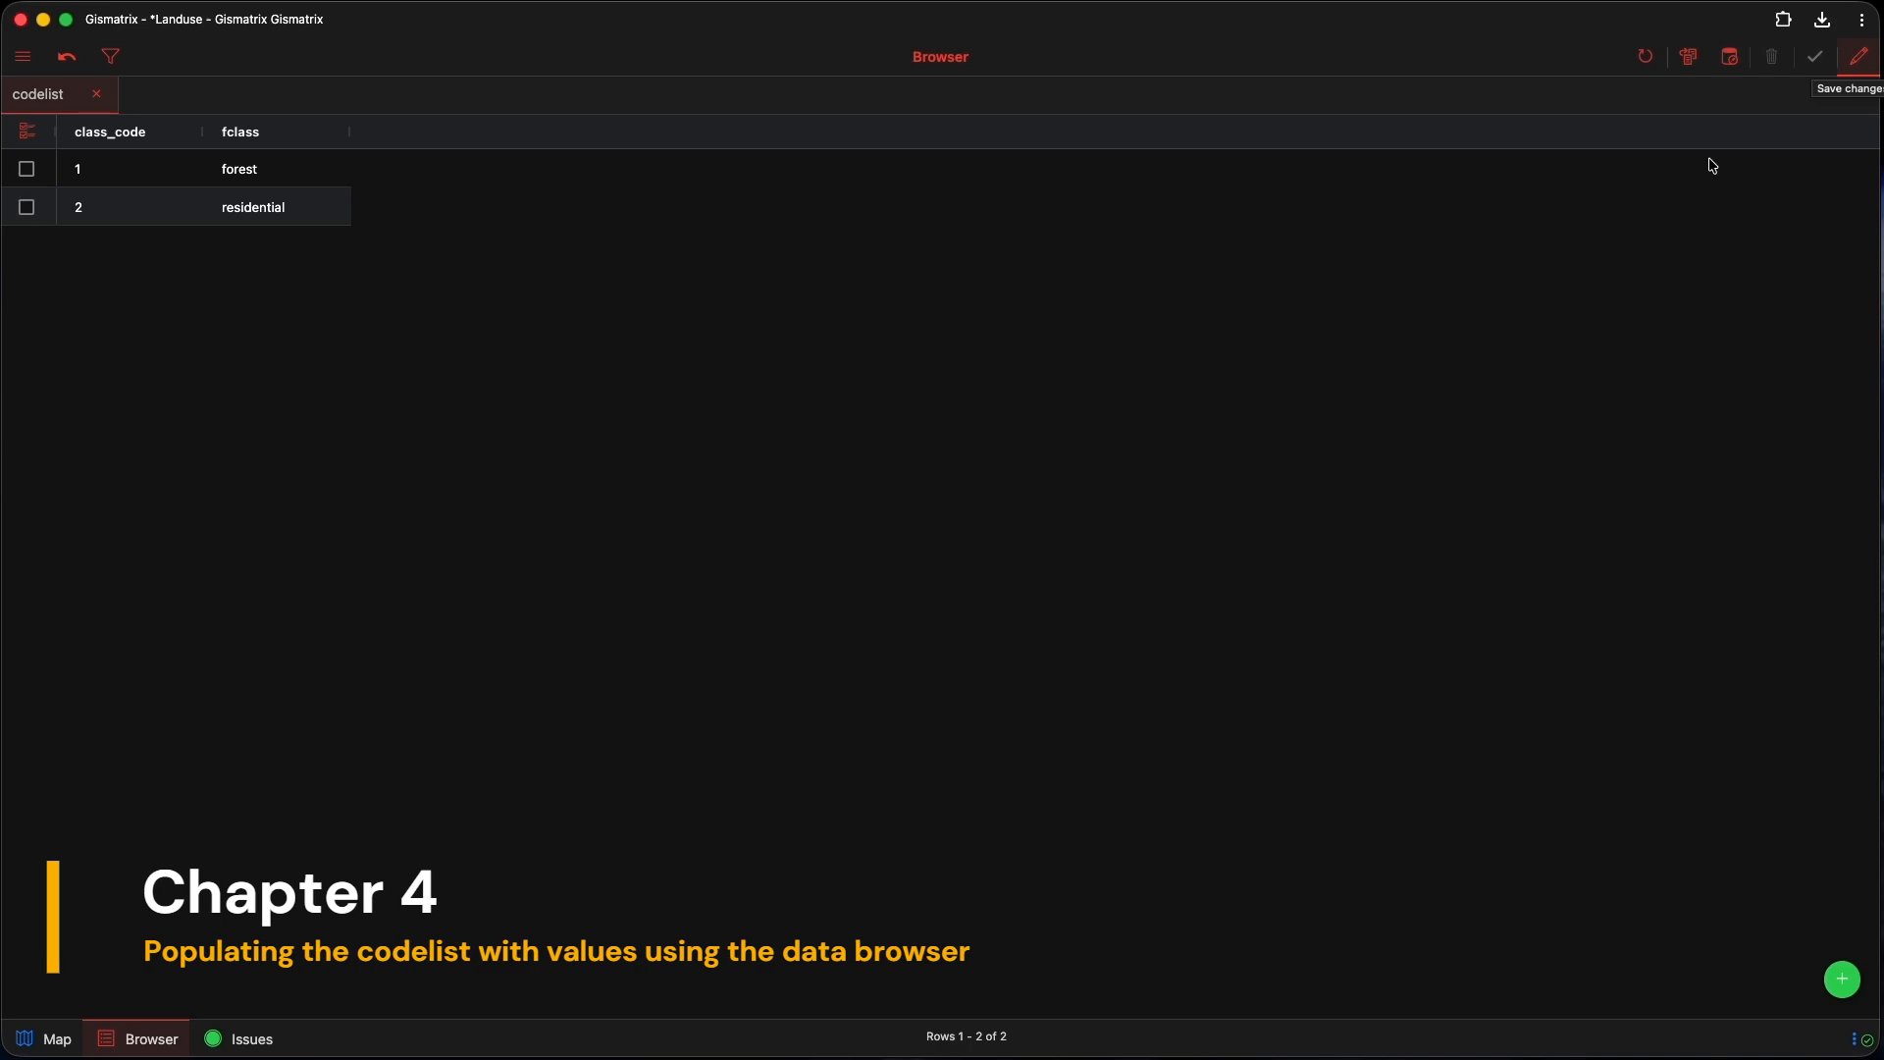
{"action": "left_click", "coordinate": [44, 1040]}
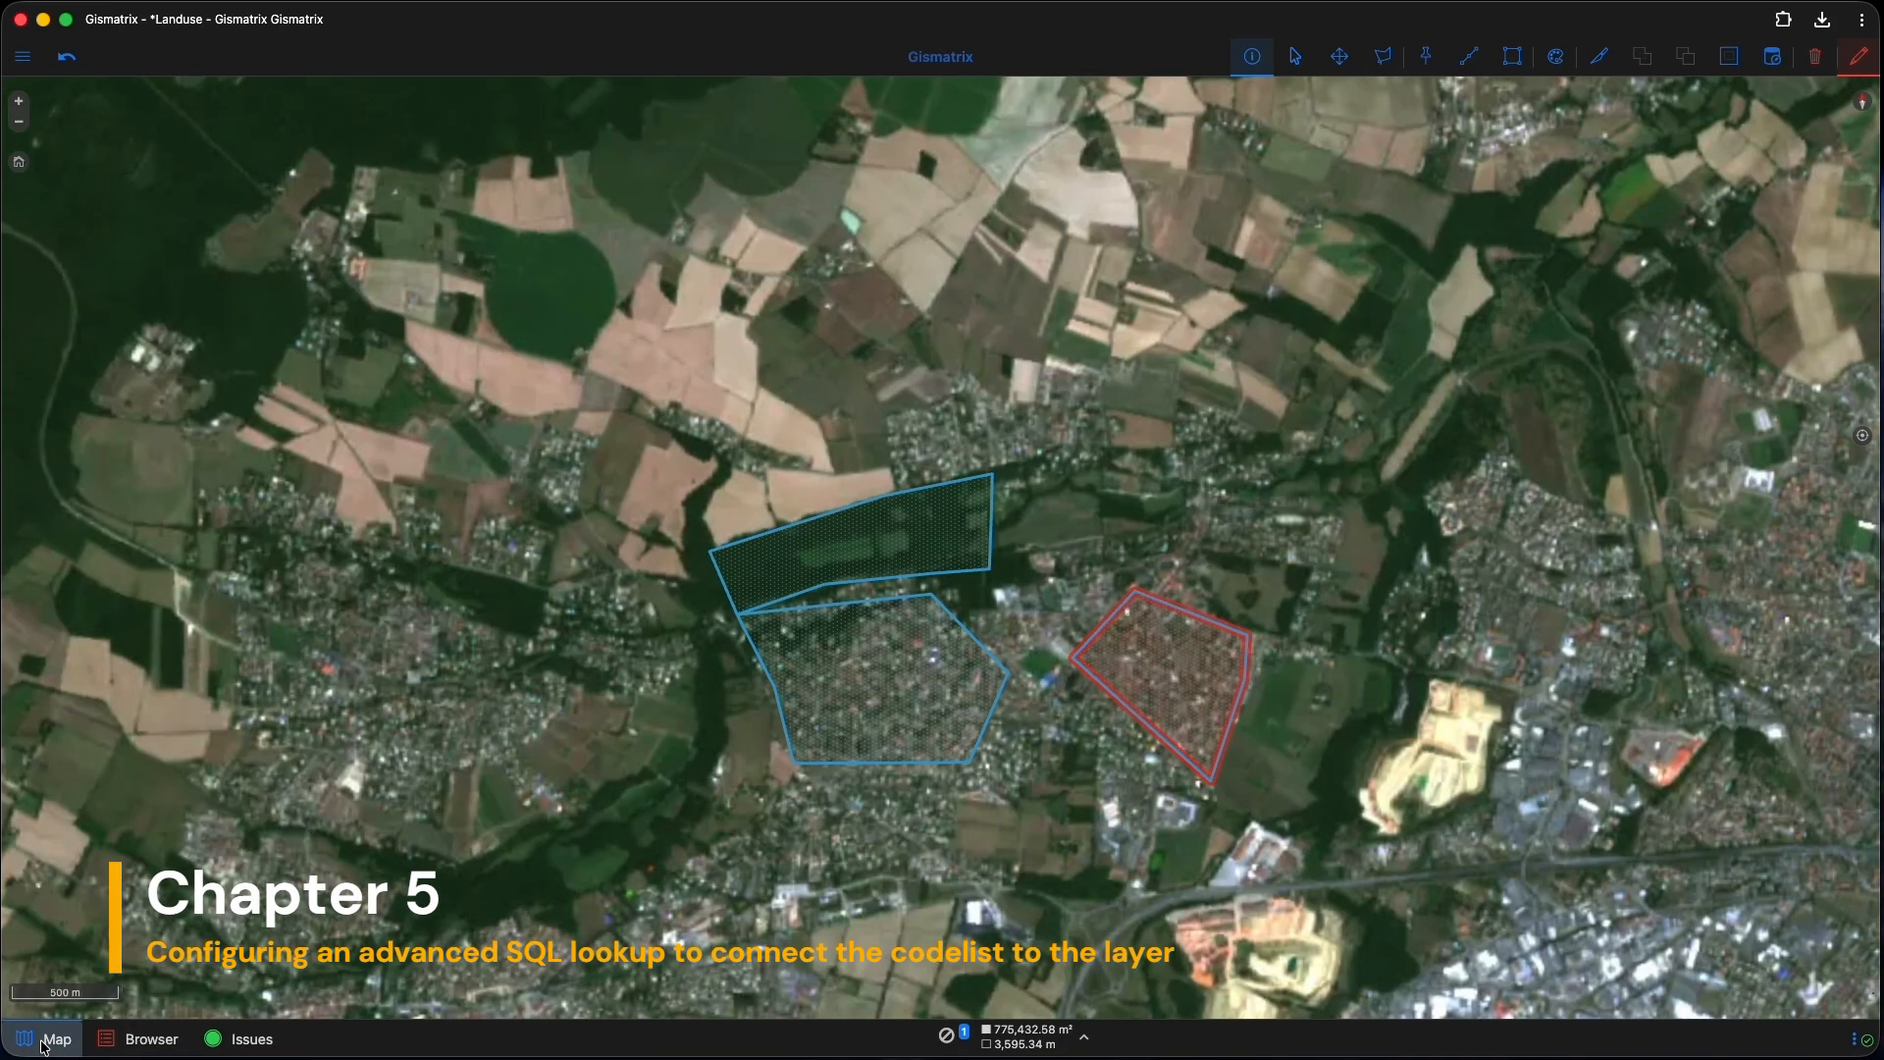
Step: Open the Landuse 2026 layer properties at the Dropdown lists (lookups) section
{"action": "left_click", "coordinate": [23, 68]}
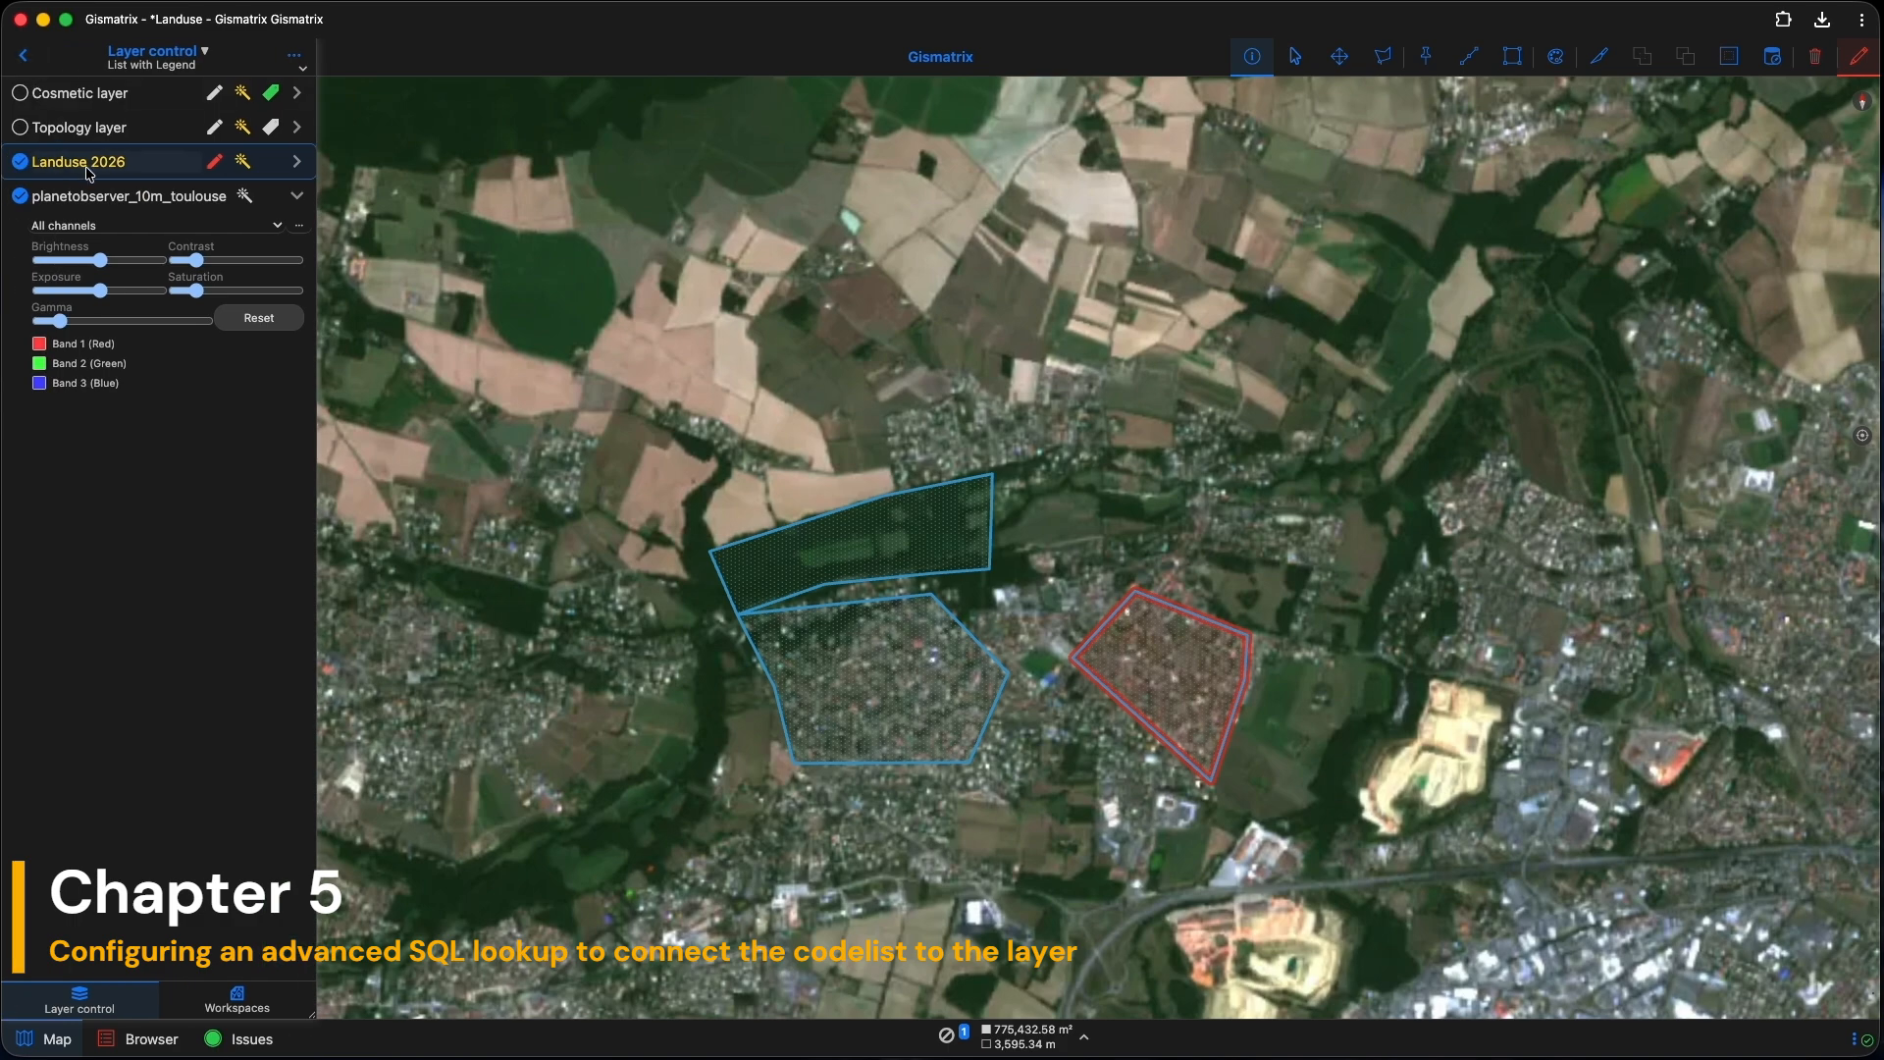
{"action": "left_click", "coordinate": [294, 55]}
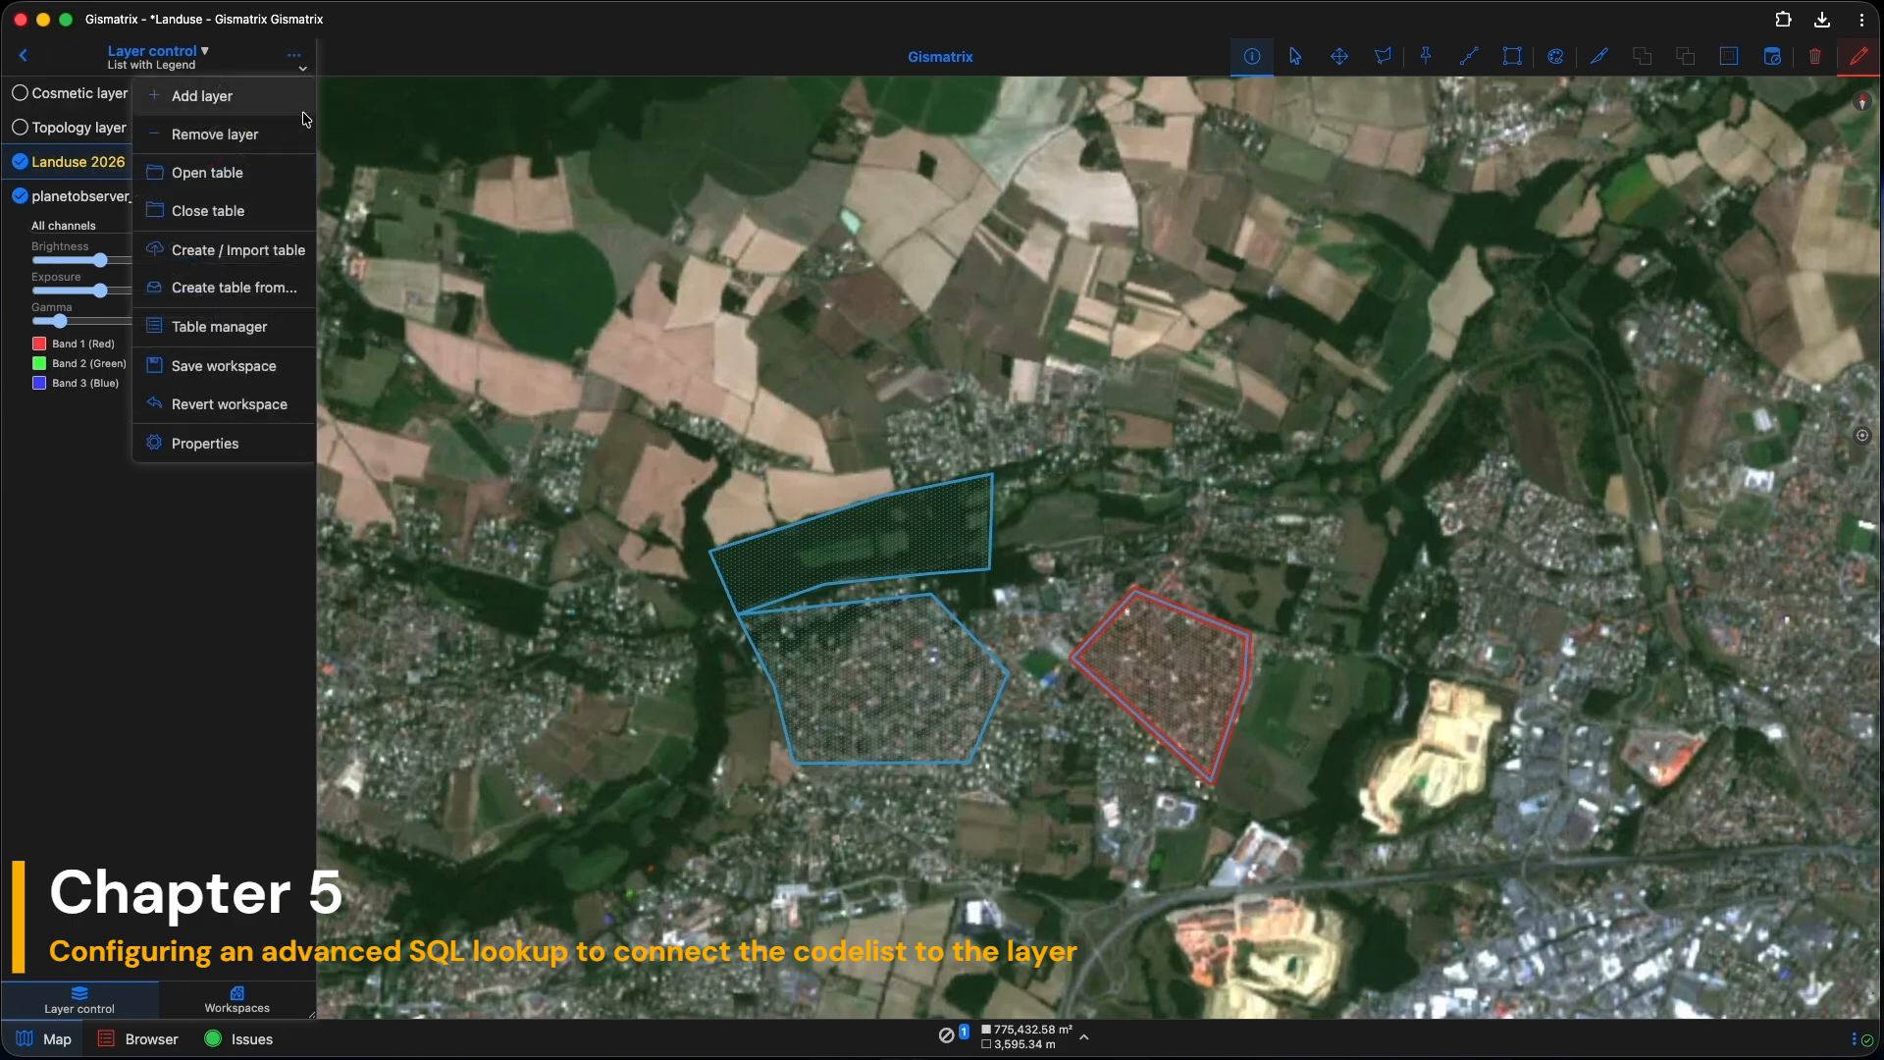
{"action": "left_click", "coordinate": [218, 461]}
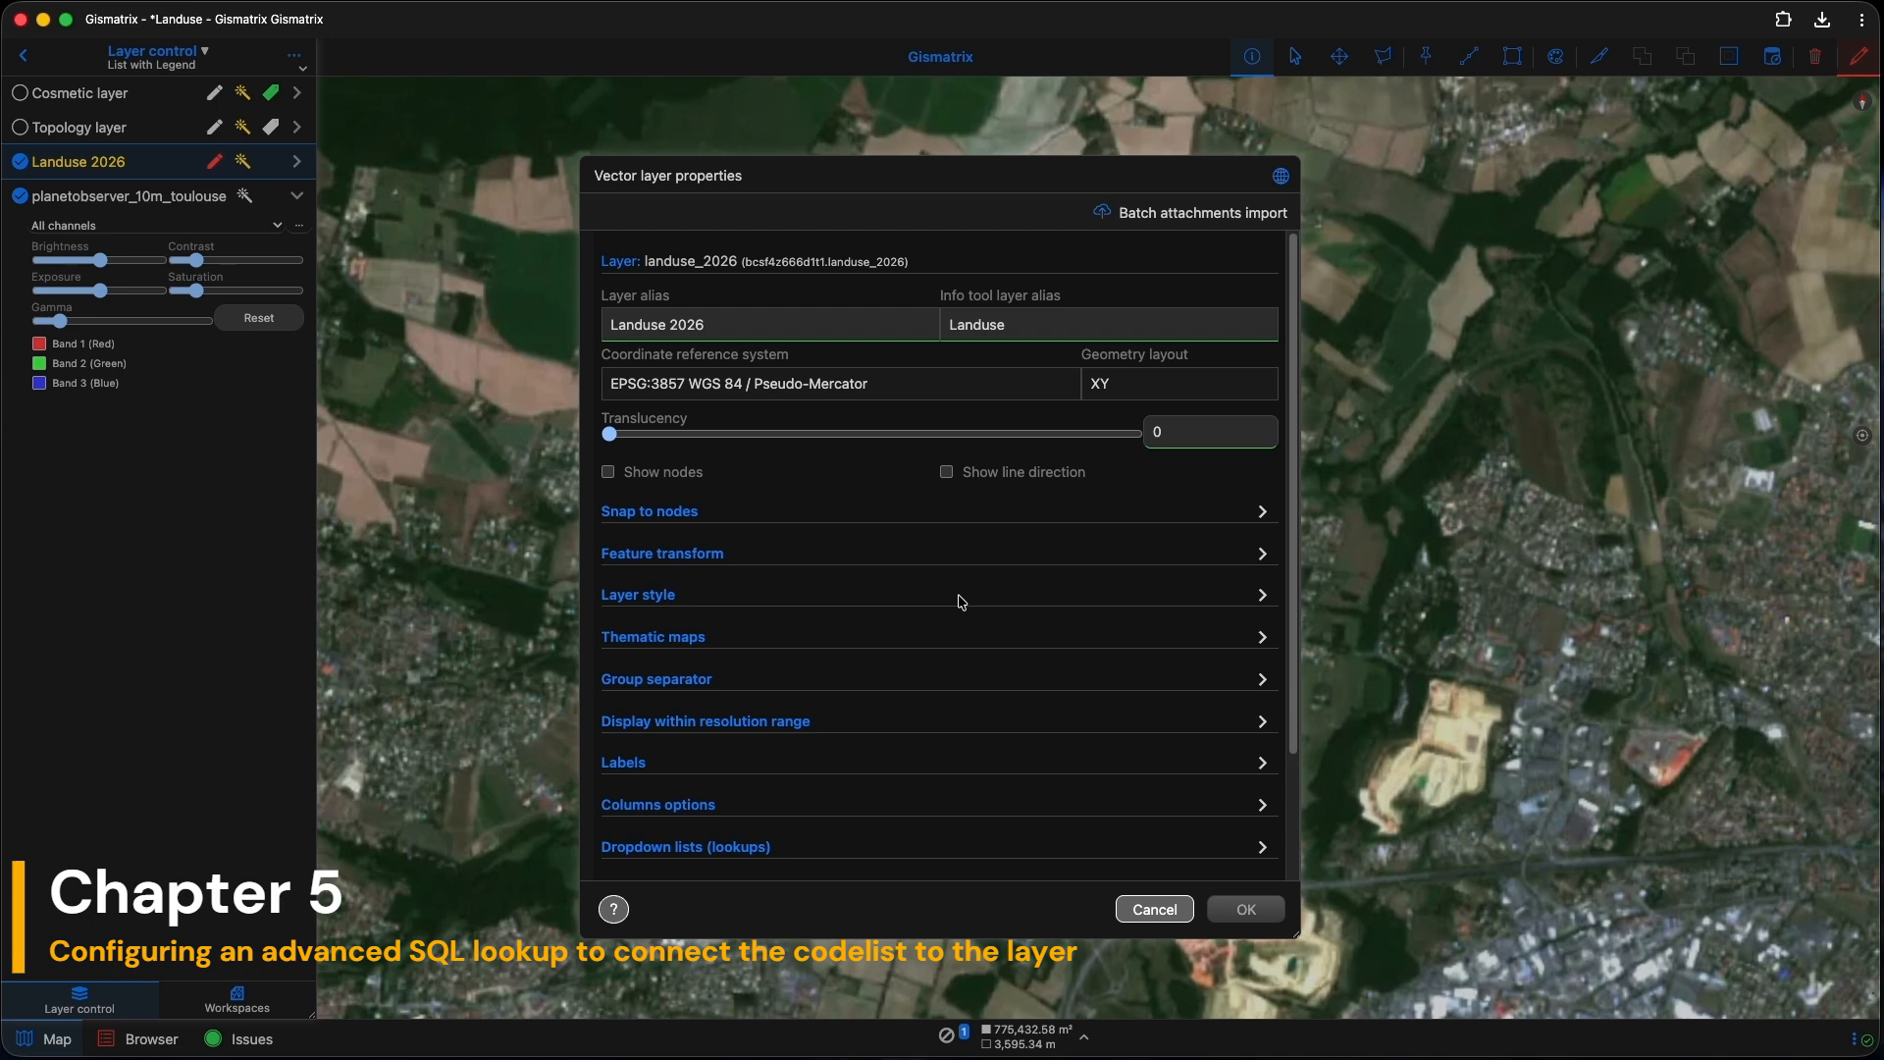
{"action": "scroll", "coordinate": [937, 598], "scroll_direction": "down", "scroll_amount": 2}
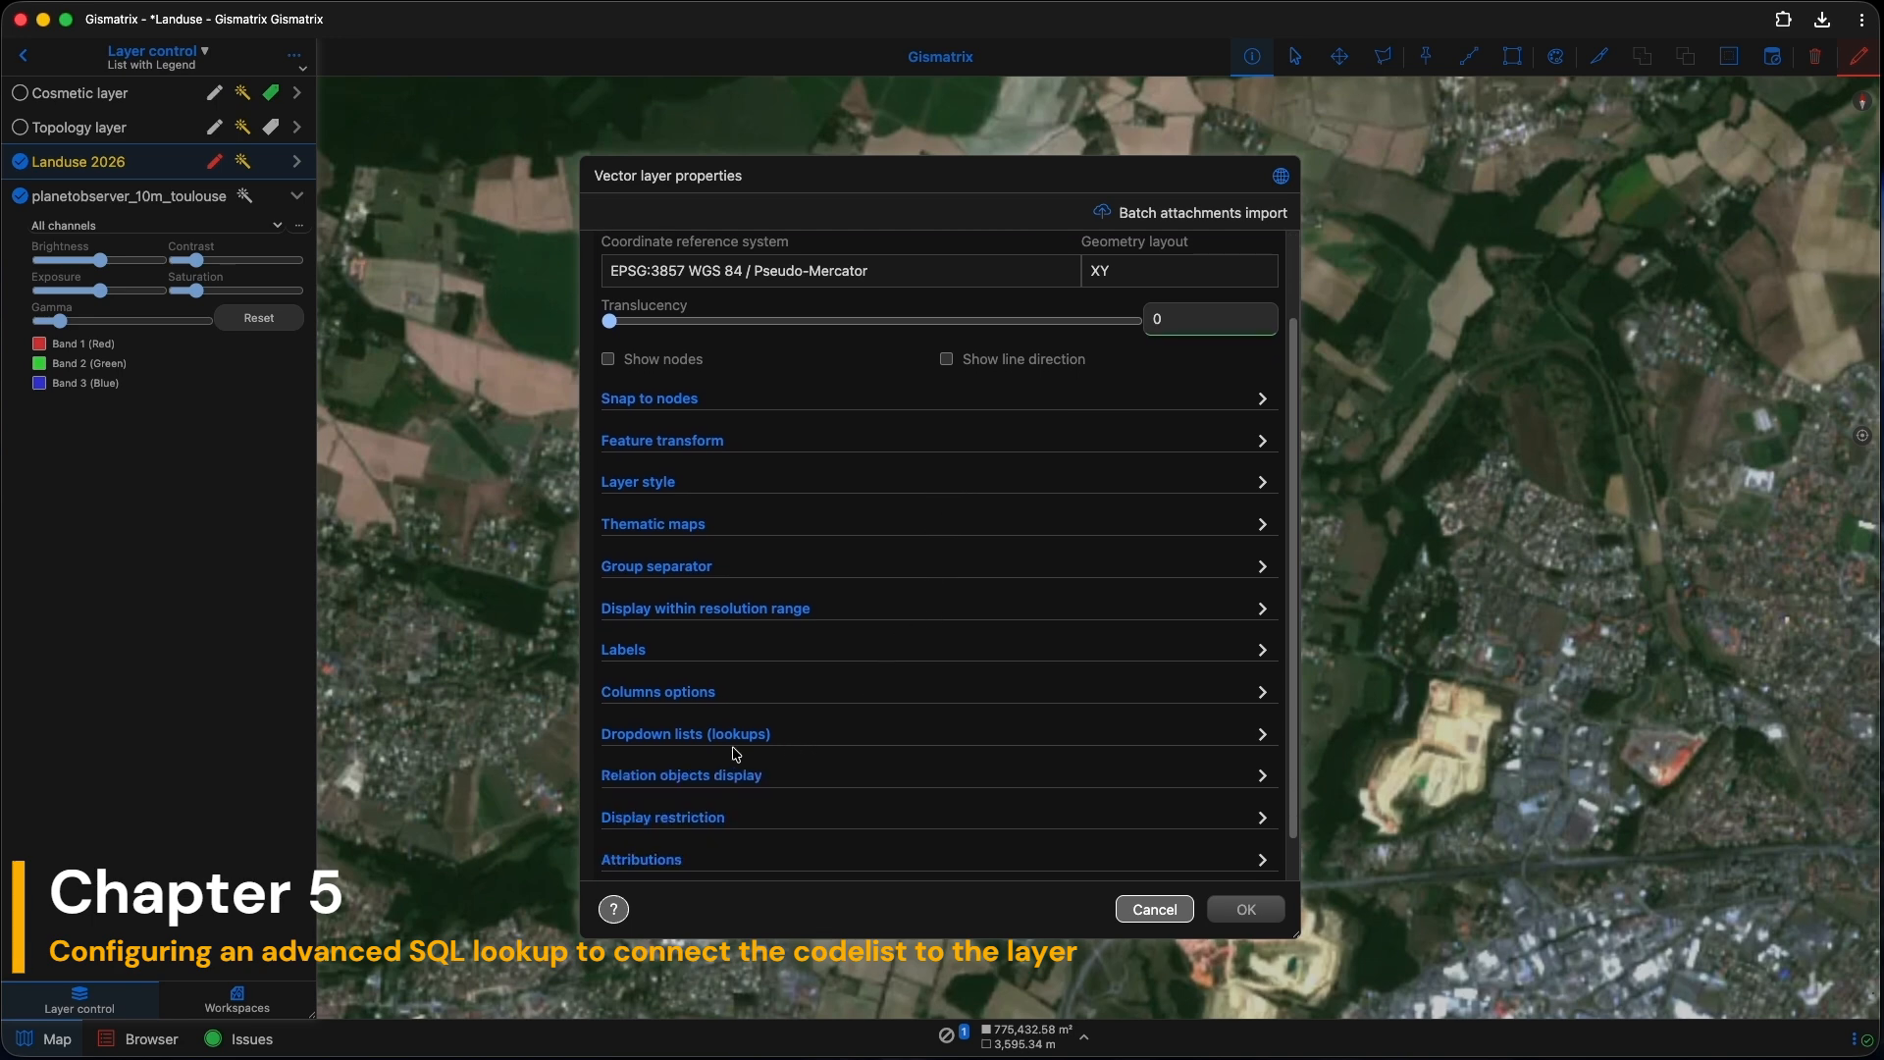
{"action": "left_click", "coordinate": [668, 742]}
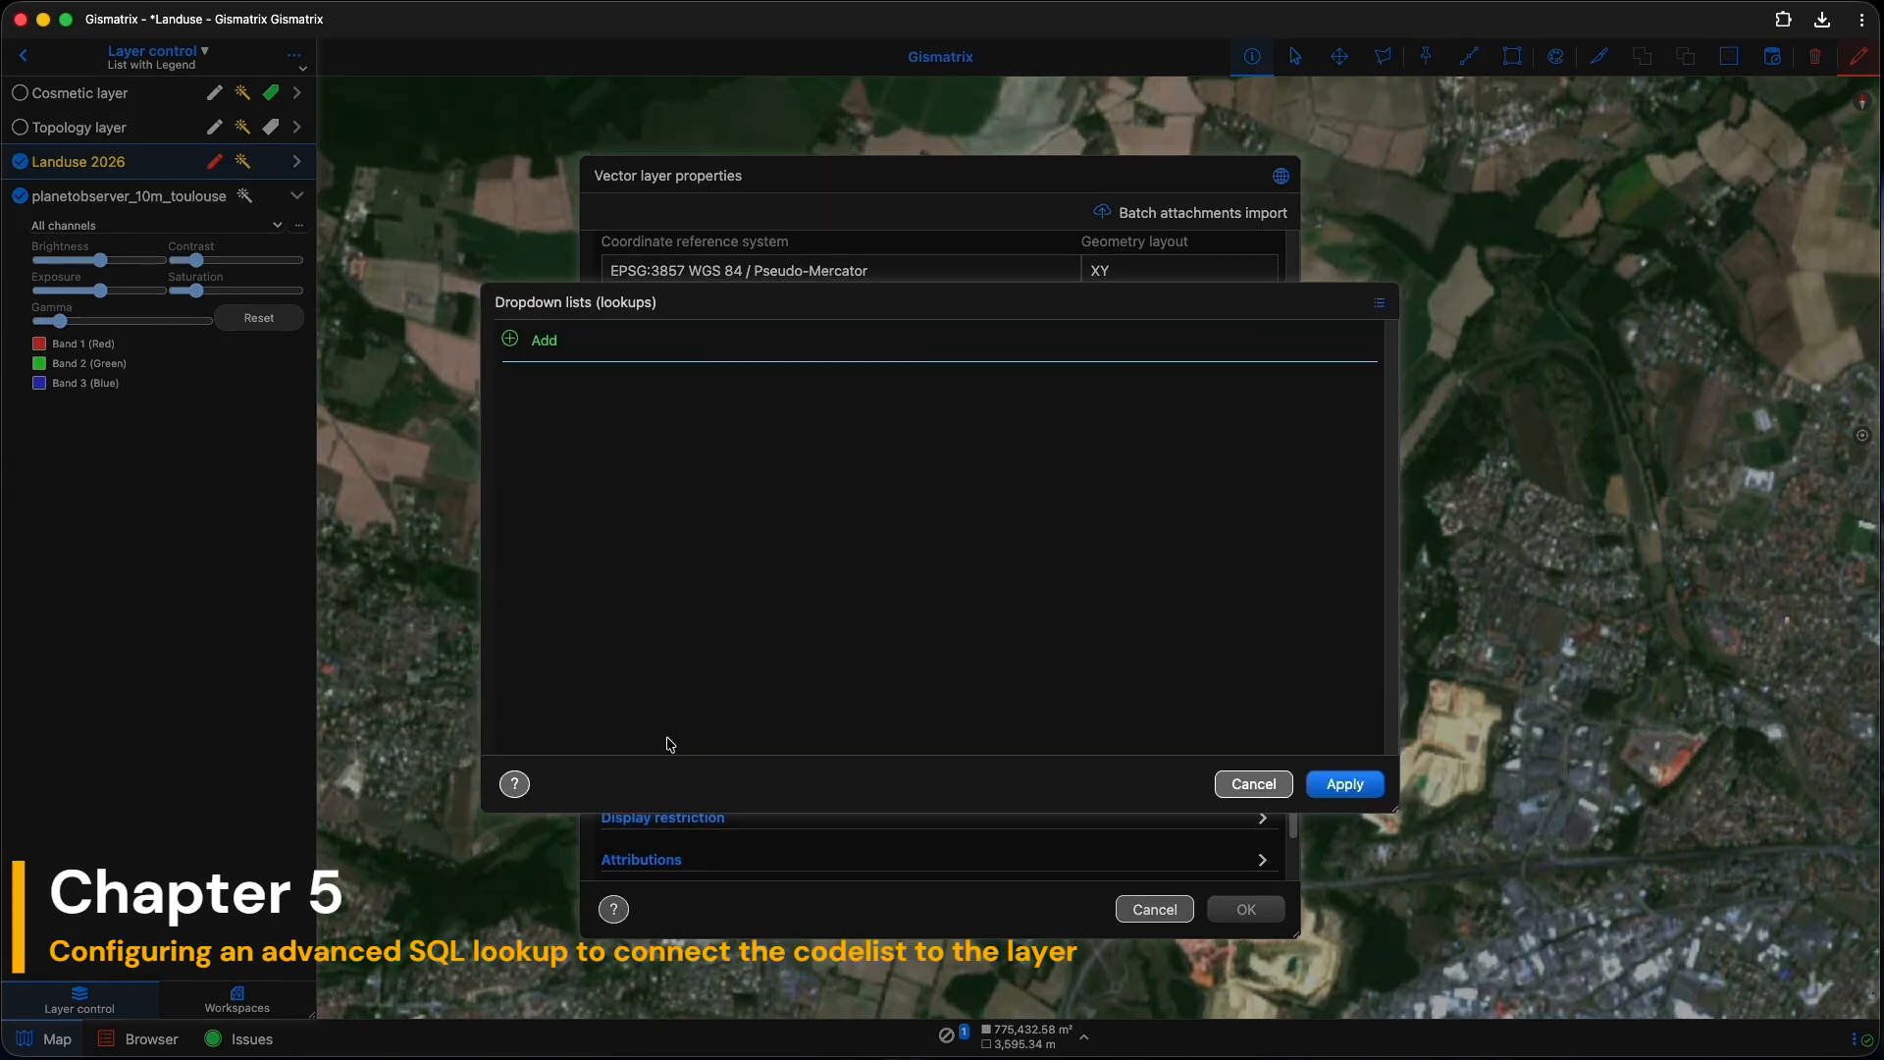
Step: Add a class_code lookup in Advanced (SQL) mode and open its SQL settings
{"action": "left_click", "coordinate": [510, 340]}
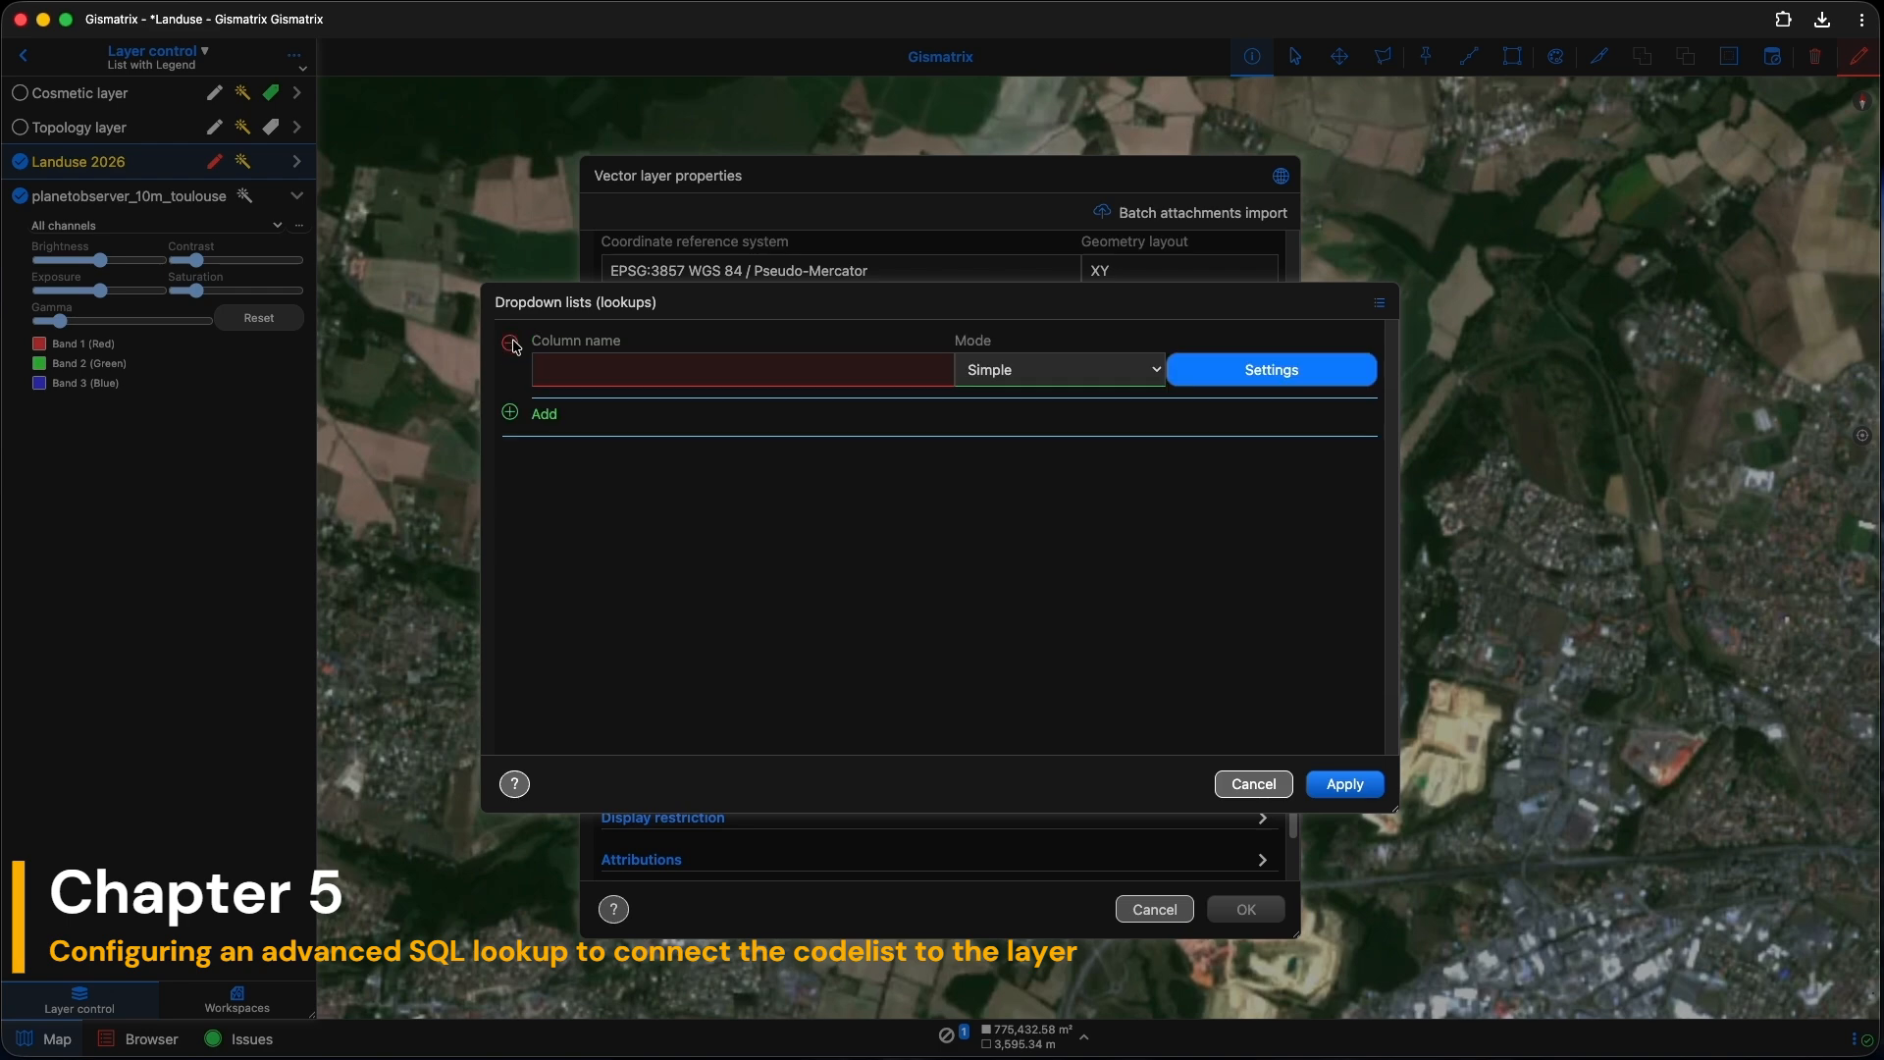
{"action": "left_click", "coordinate": [565, 370]}
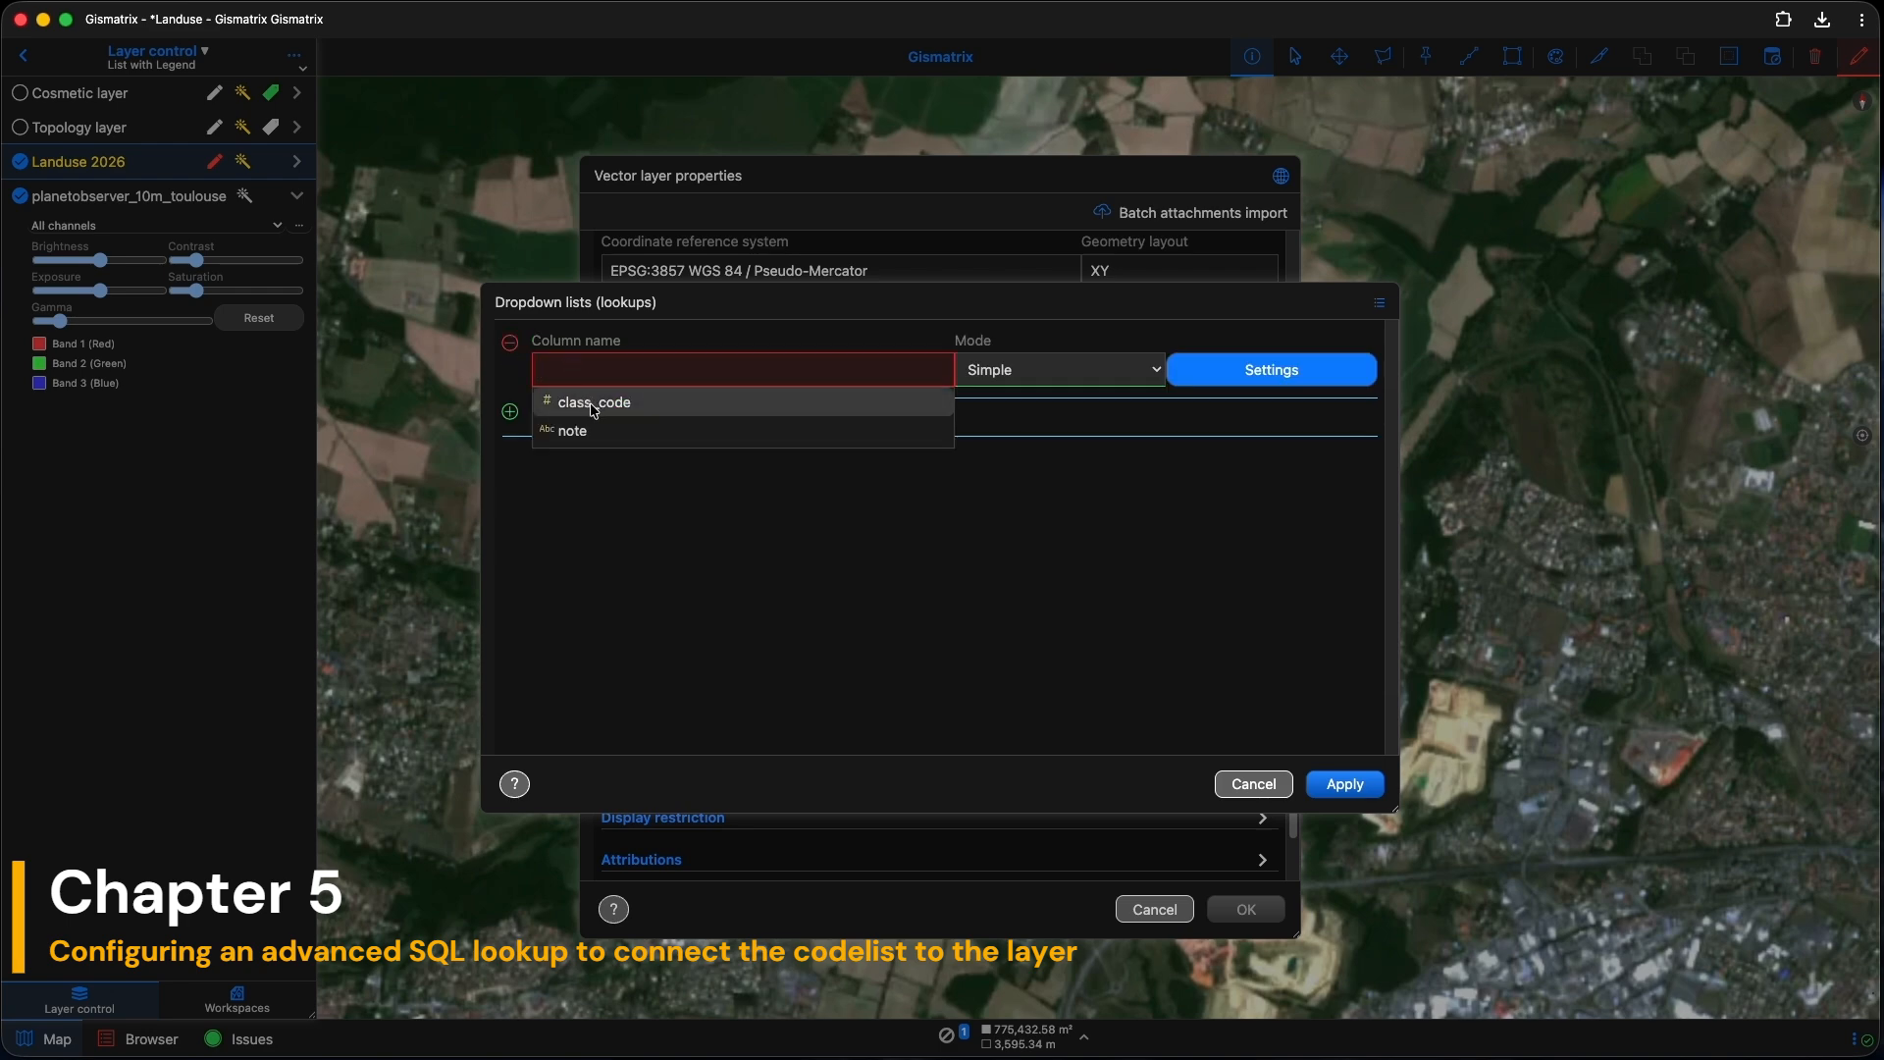
{"action": "left_click", "coordinate": [594, 403]}
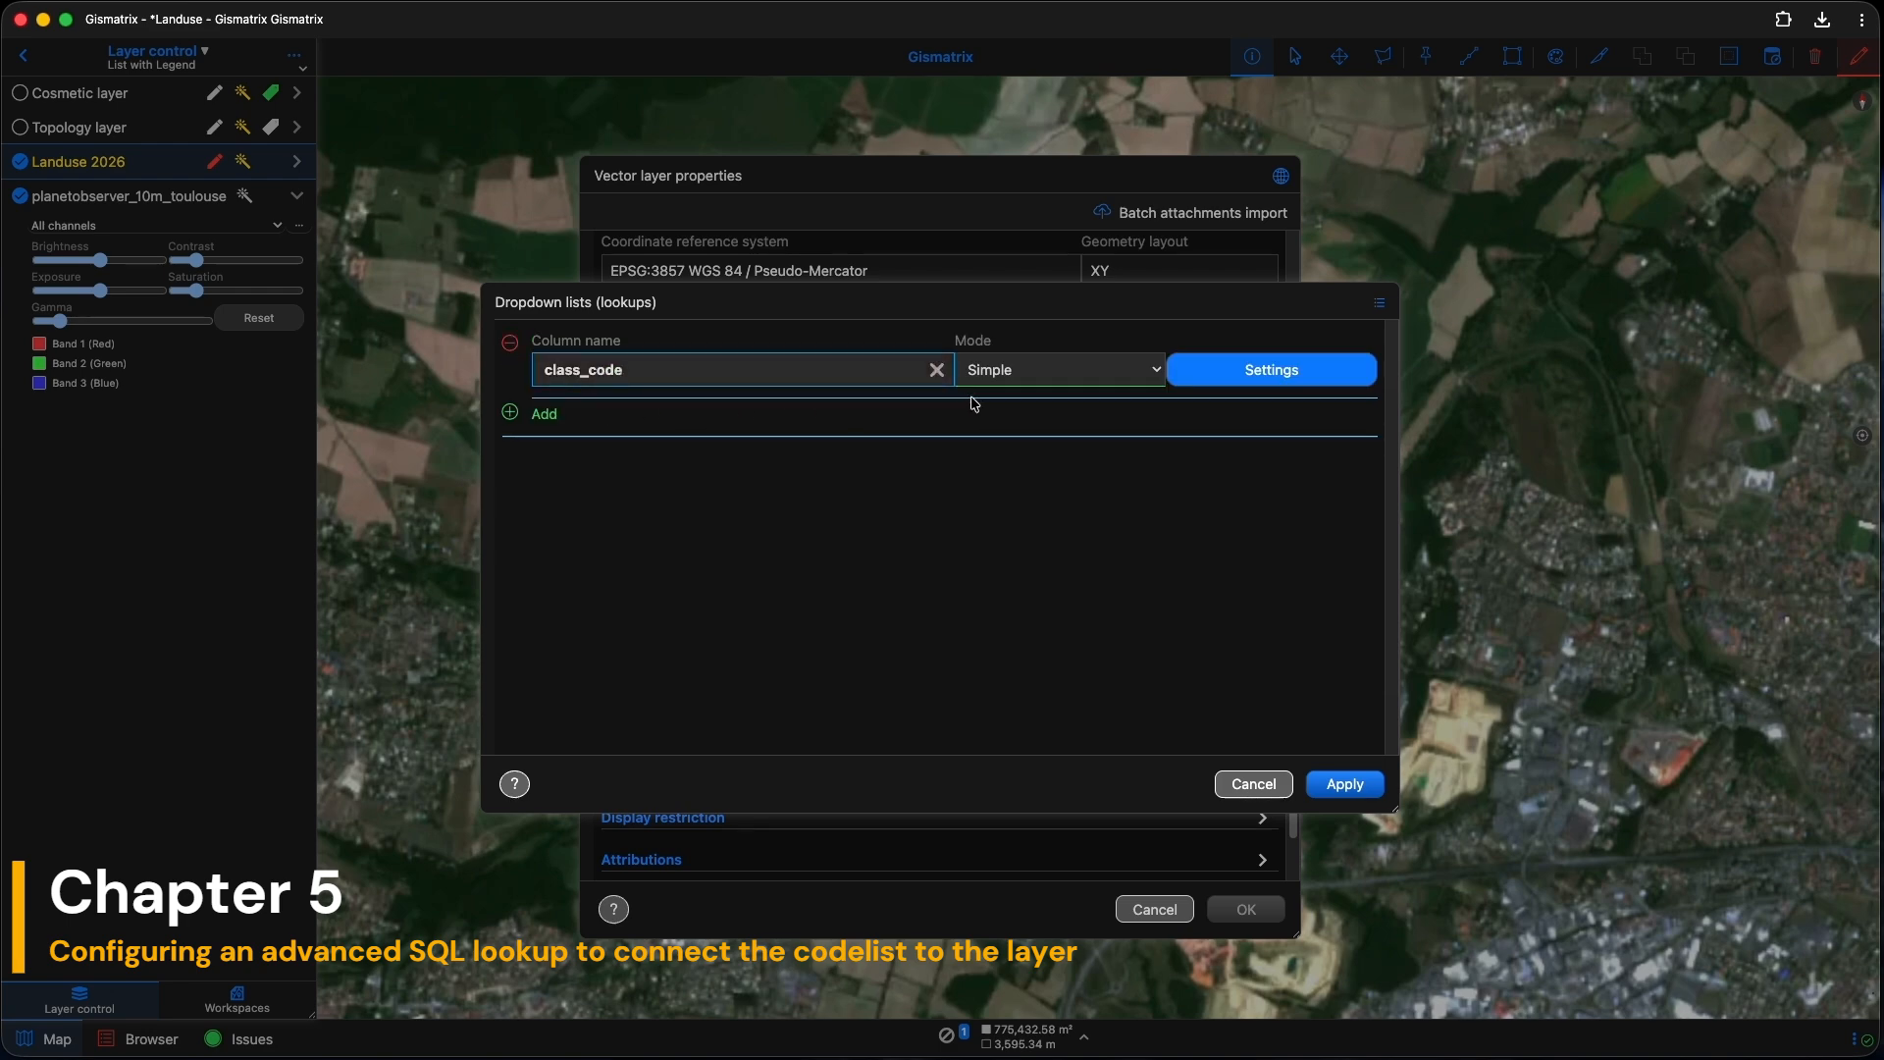
{"action": "left_click", "coordinate": [1103, 370]}
{"action": "left_click", "coordinate": [1106, 391]}
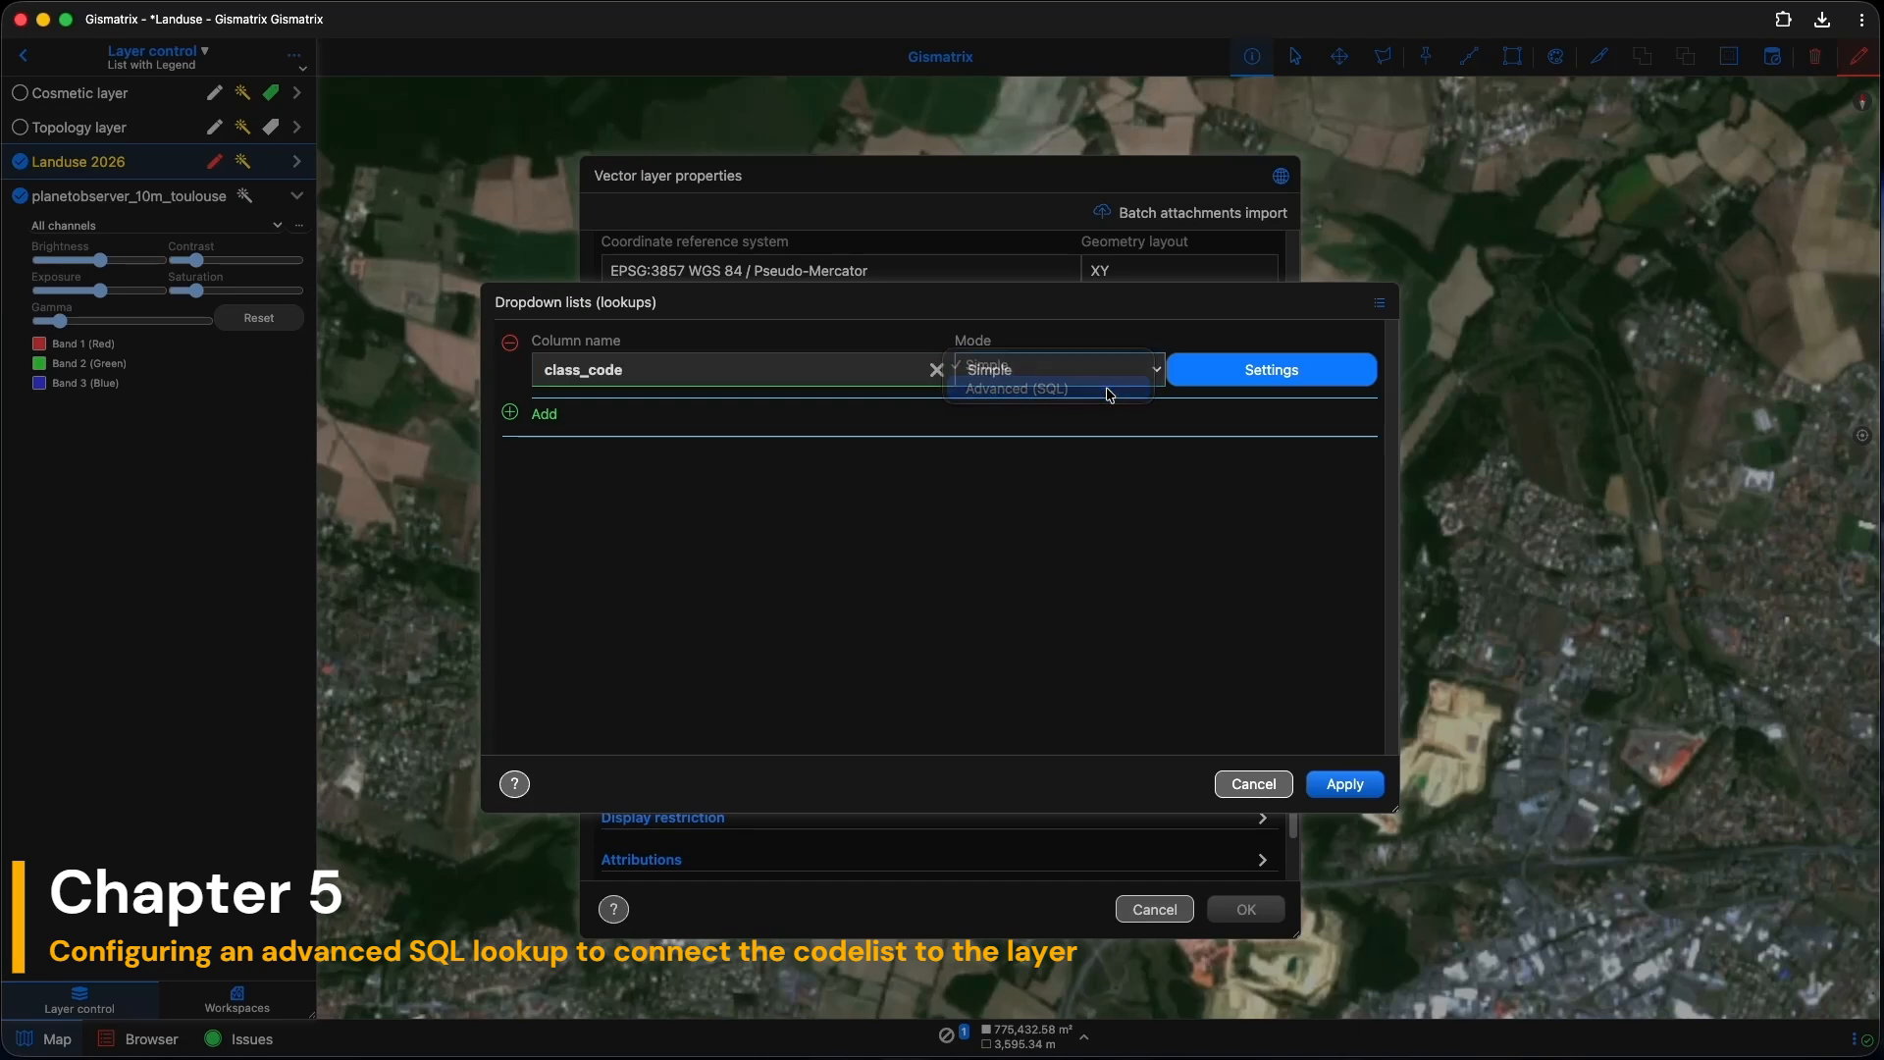
{"action": "left_click", "coordinate": [1246, 373]}
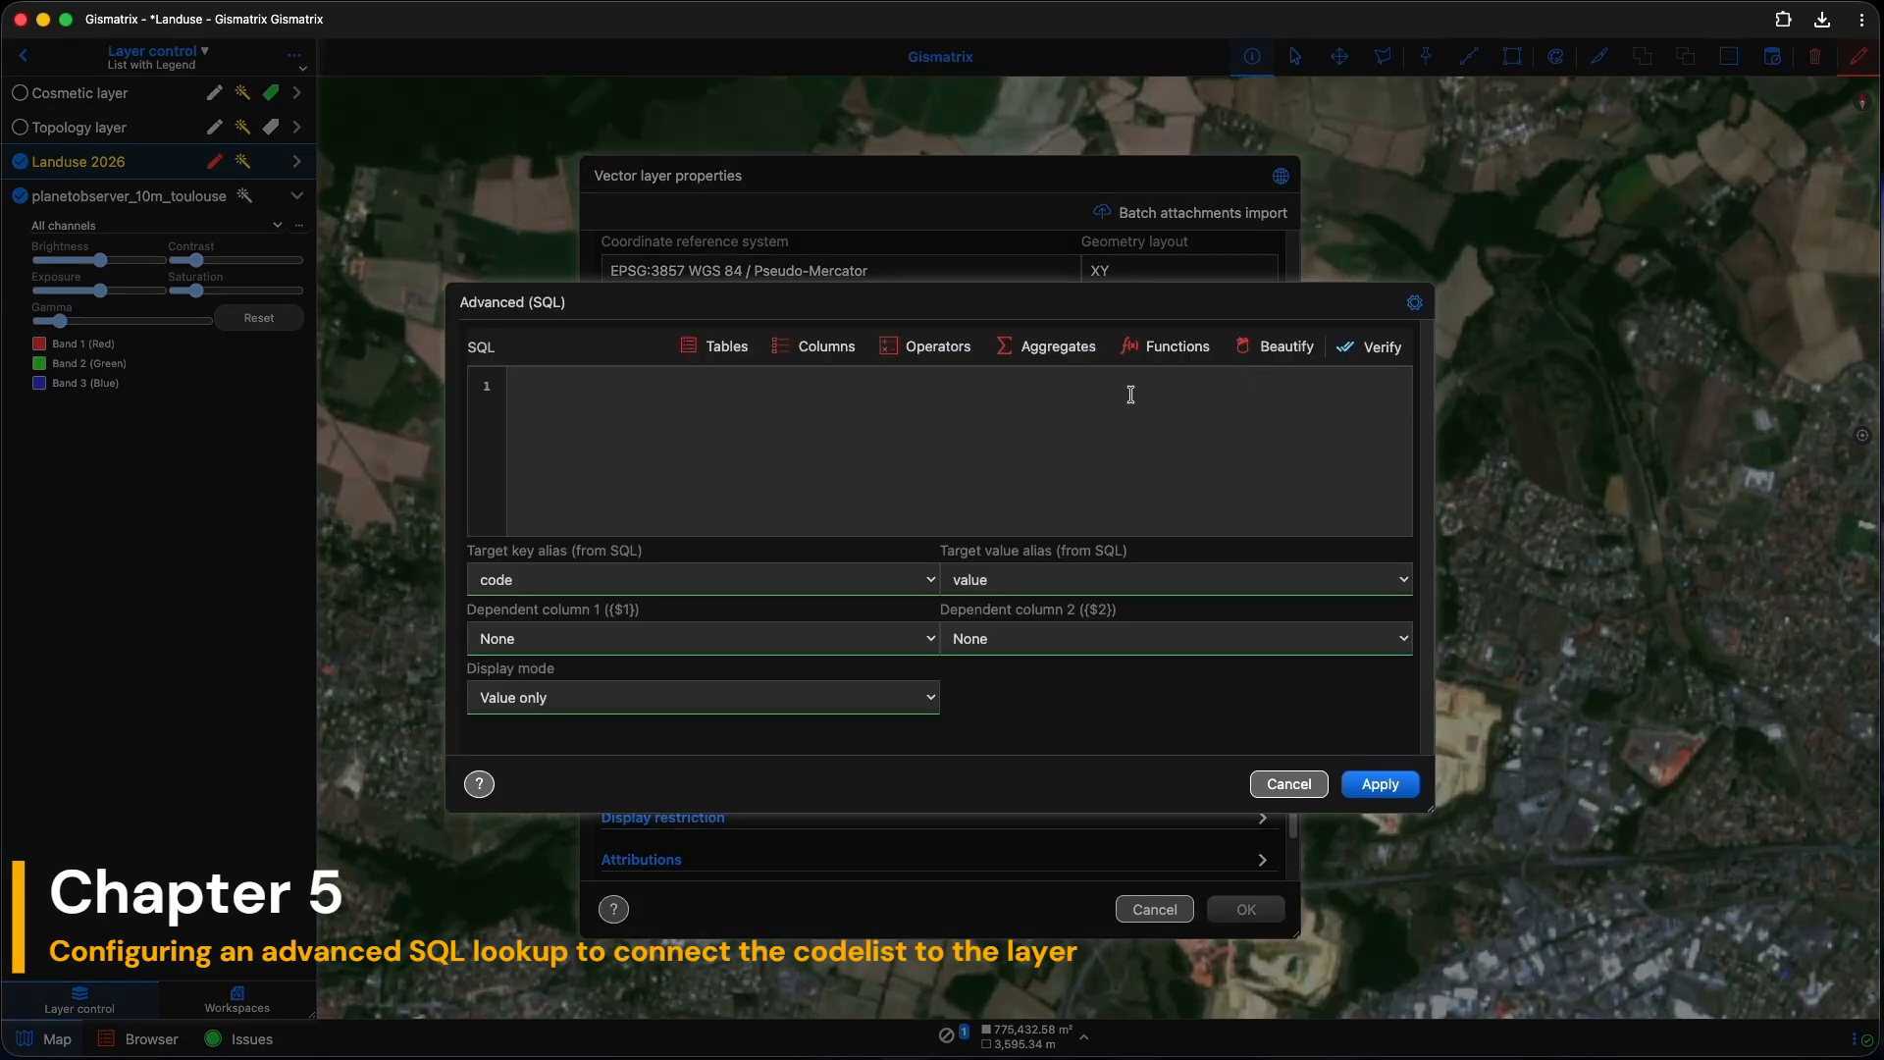
Step: Build SELECT class_code, fclass FROM codelist with class_code as key and fclass as value
{"action": "left_click", "coordinate": [726, 351]}
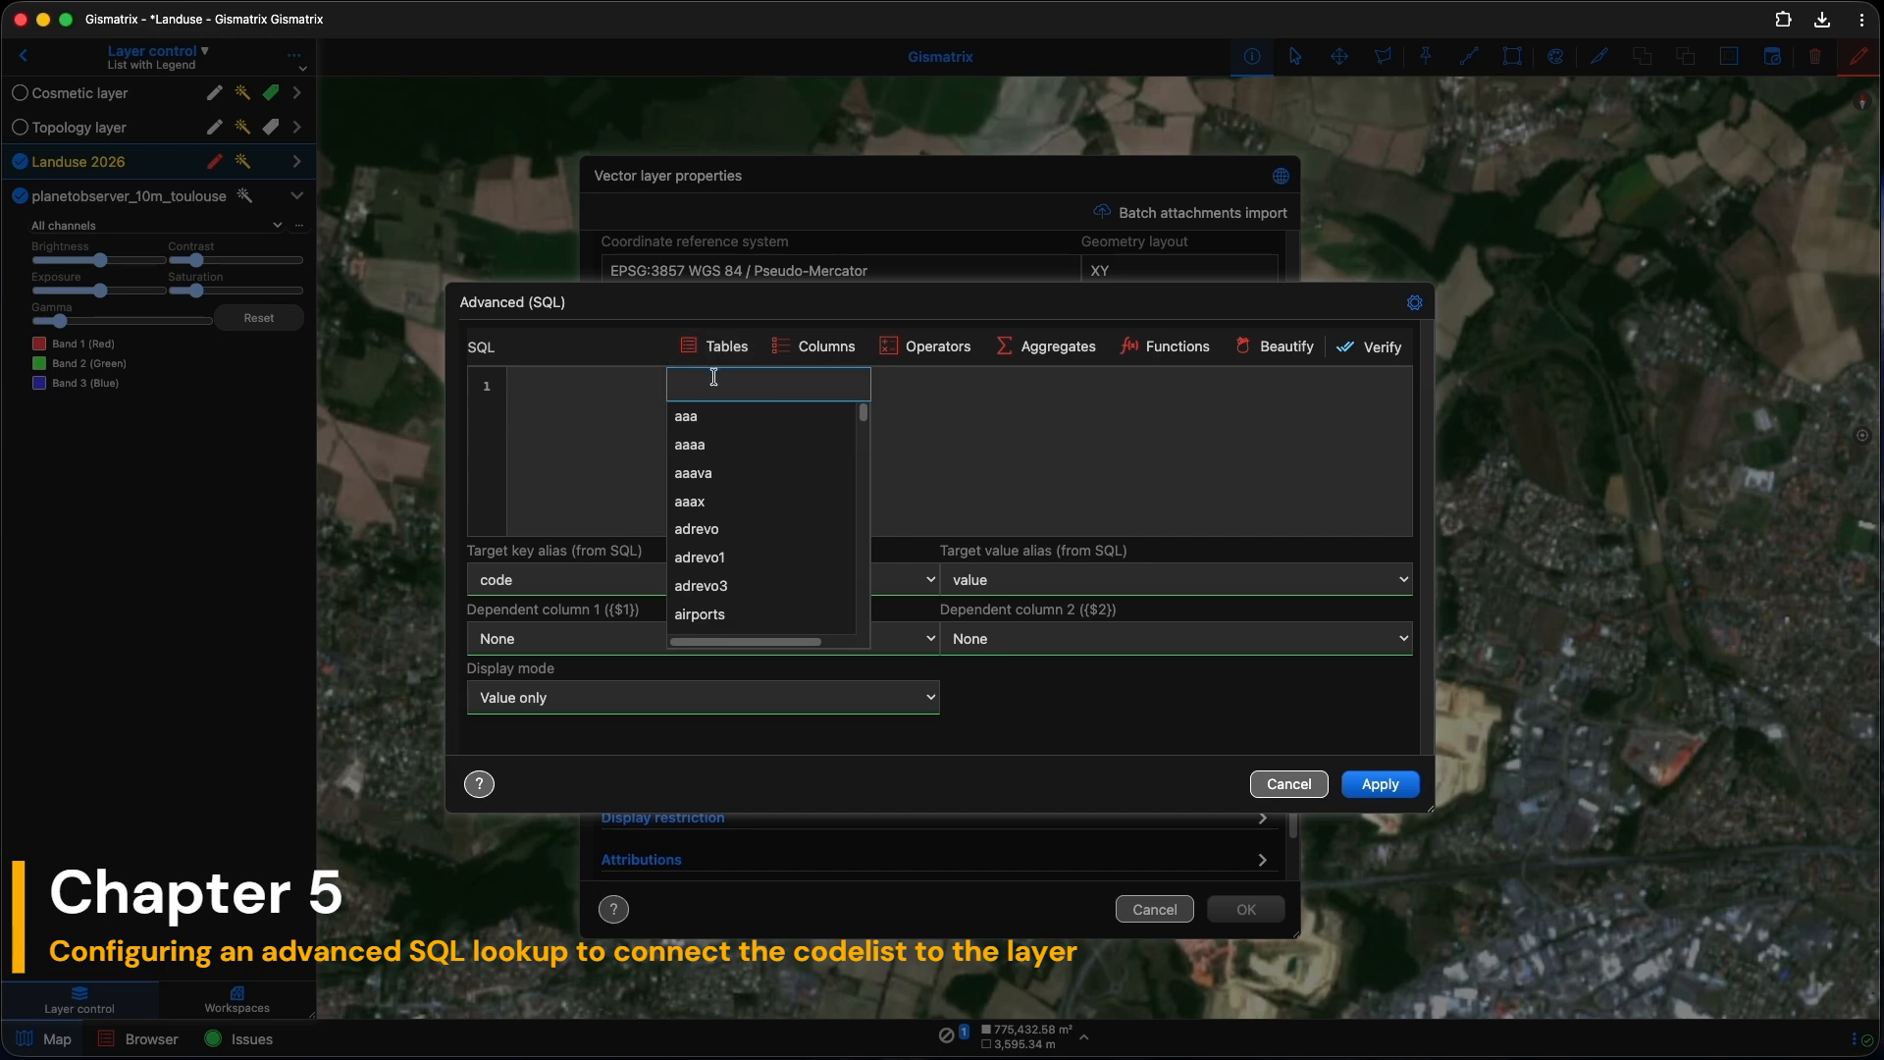
{"action": "type", "text": "cod"}
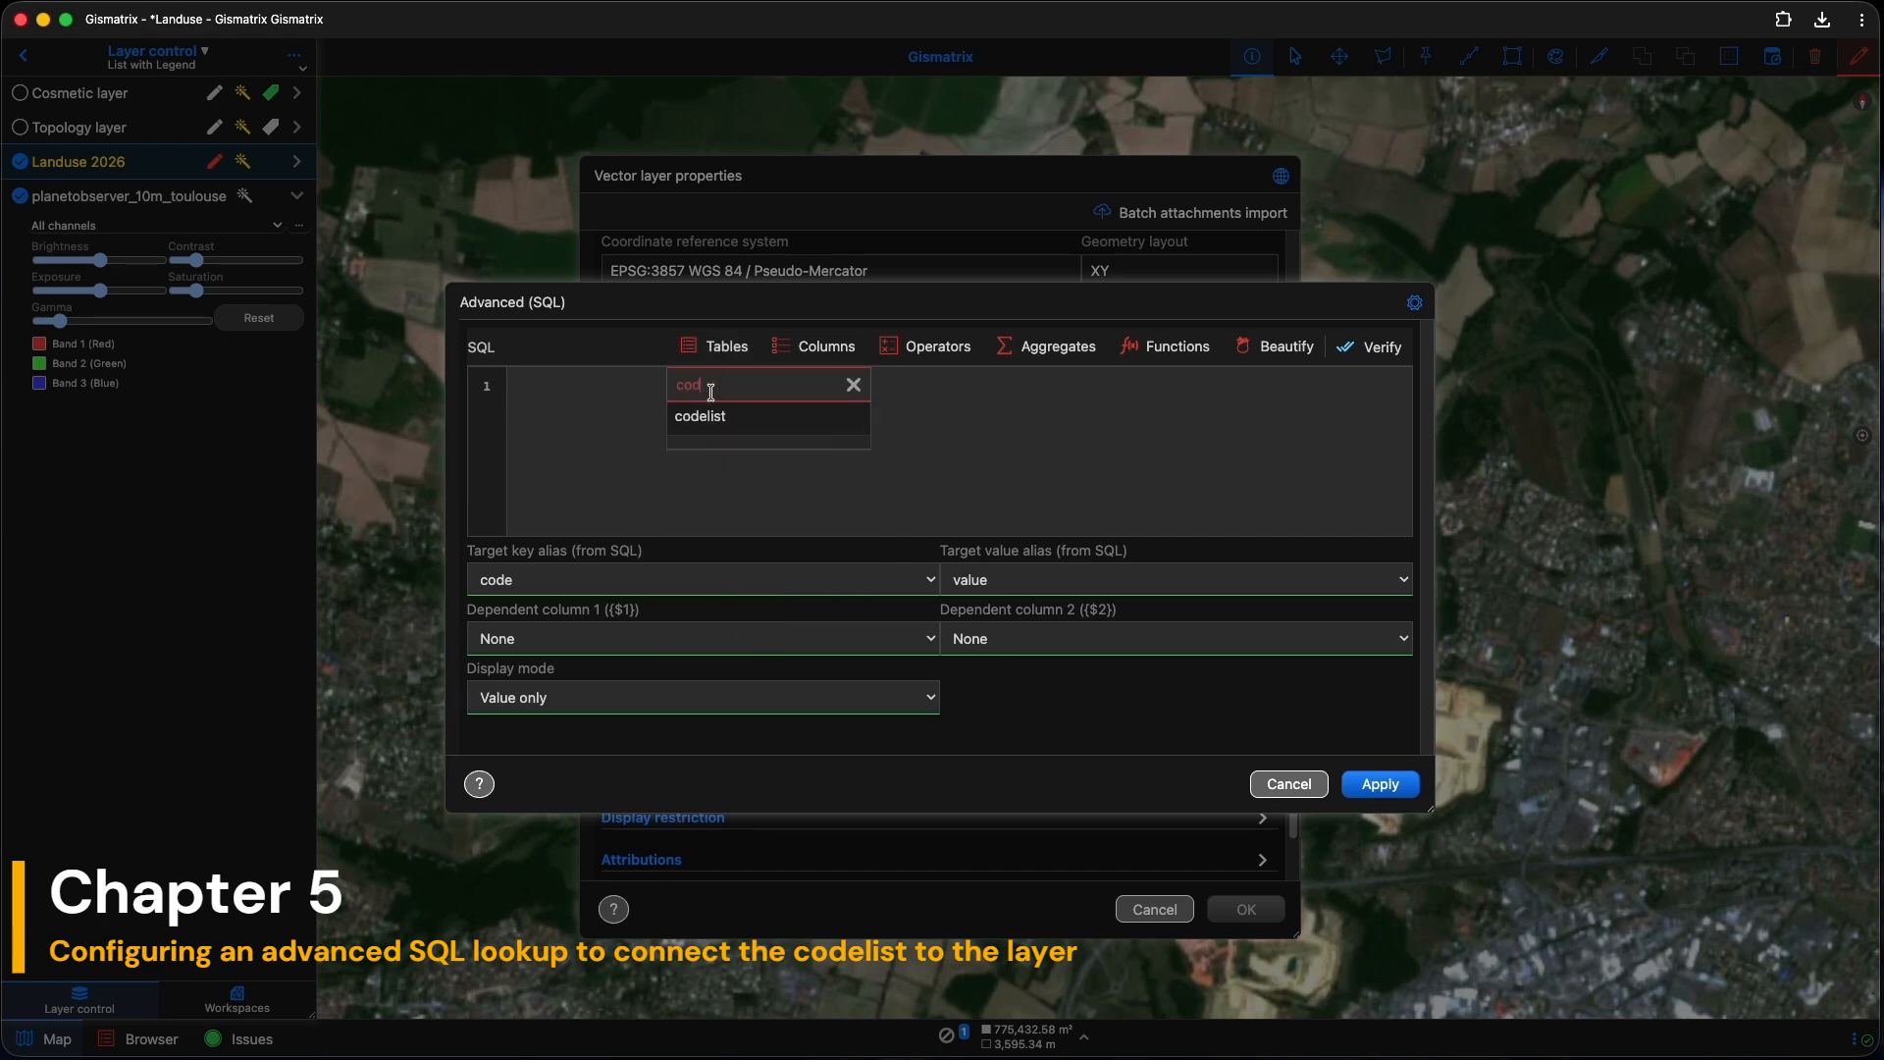
{"action": "left_click", "coordinate": [714, 416]}
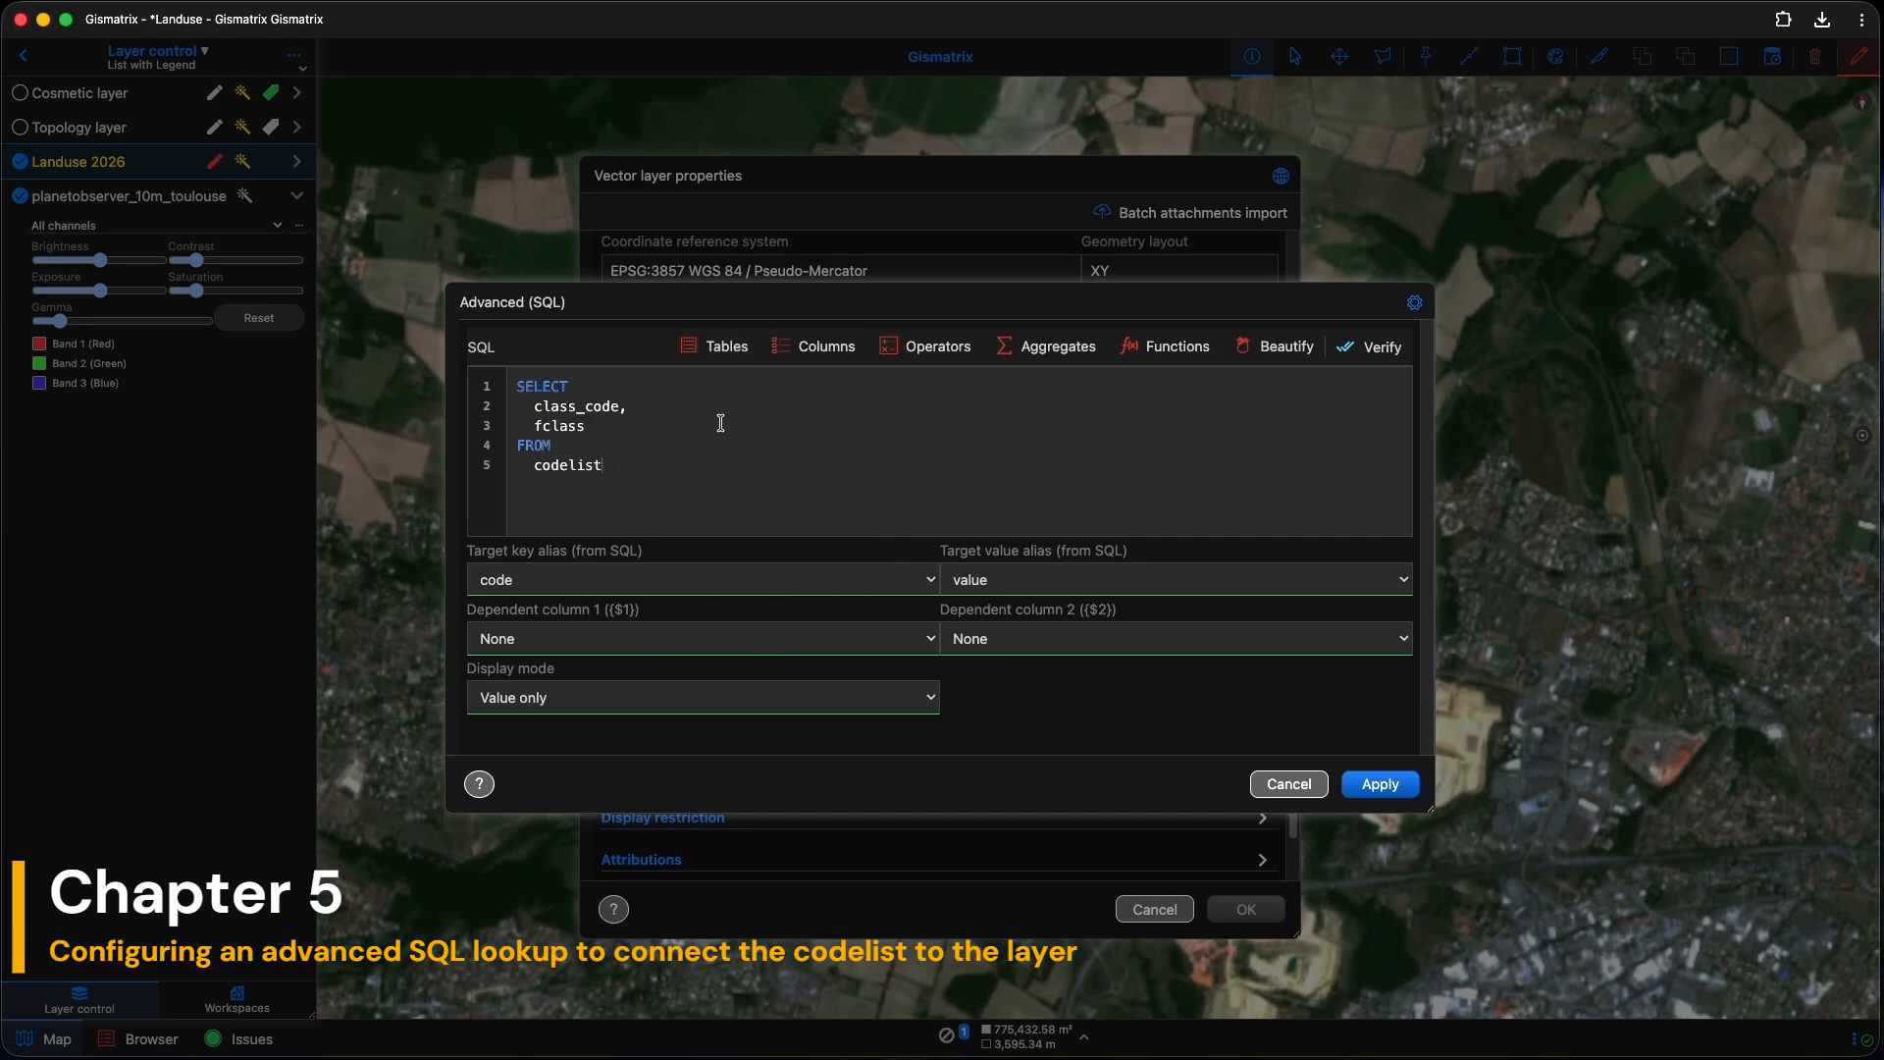
{"action": "left_click", "coordinate": [716, 578]}
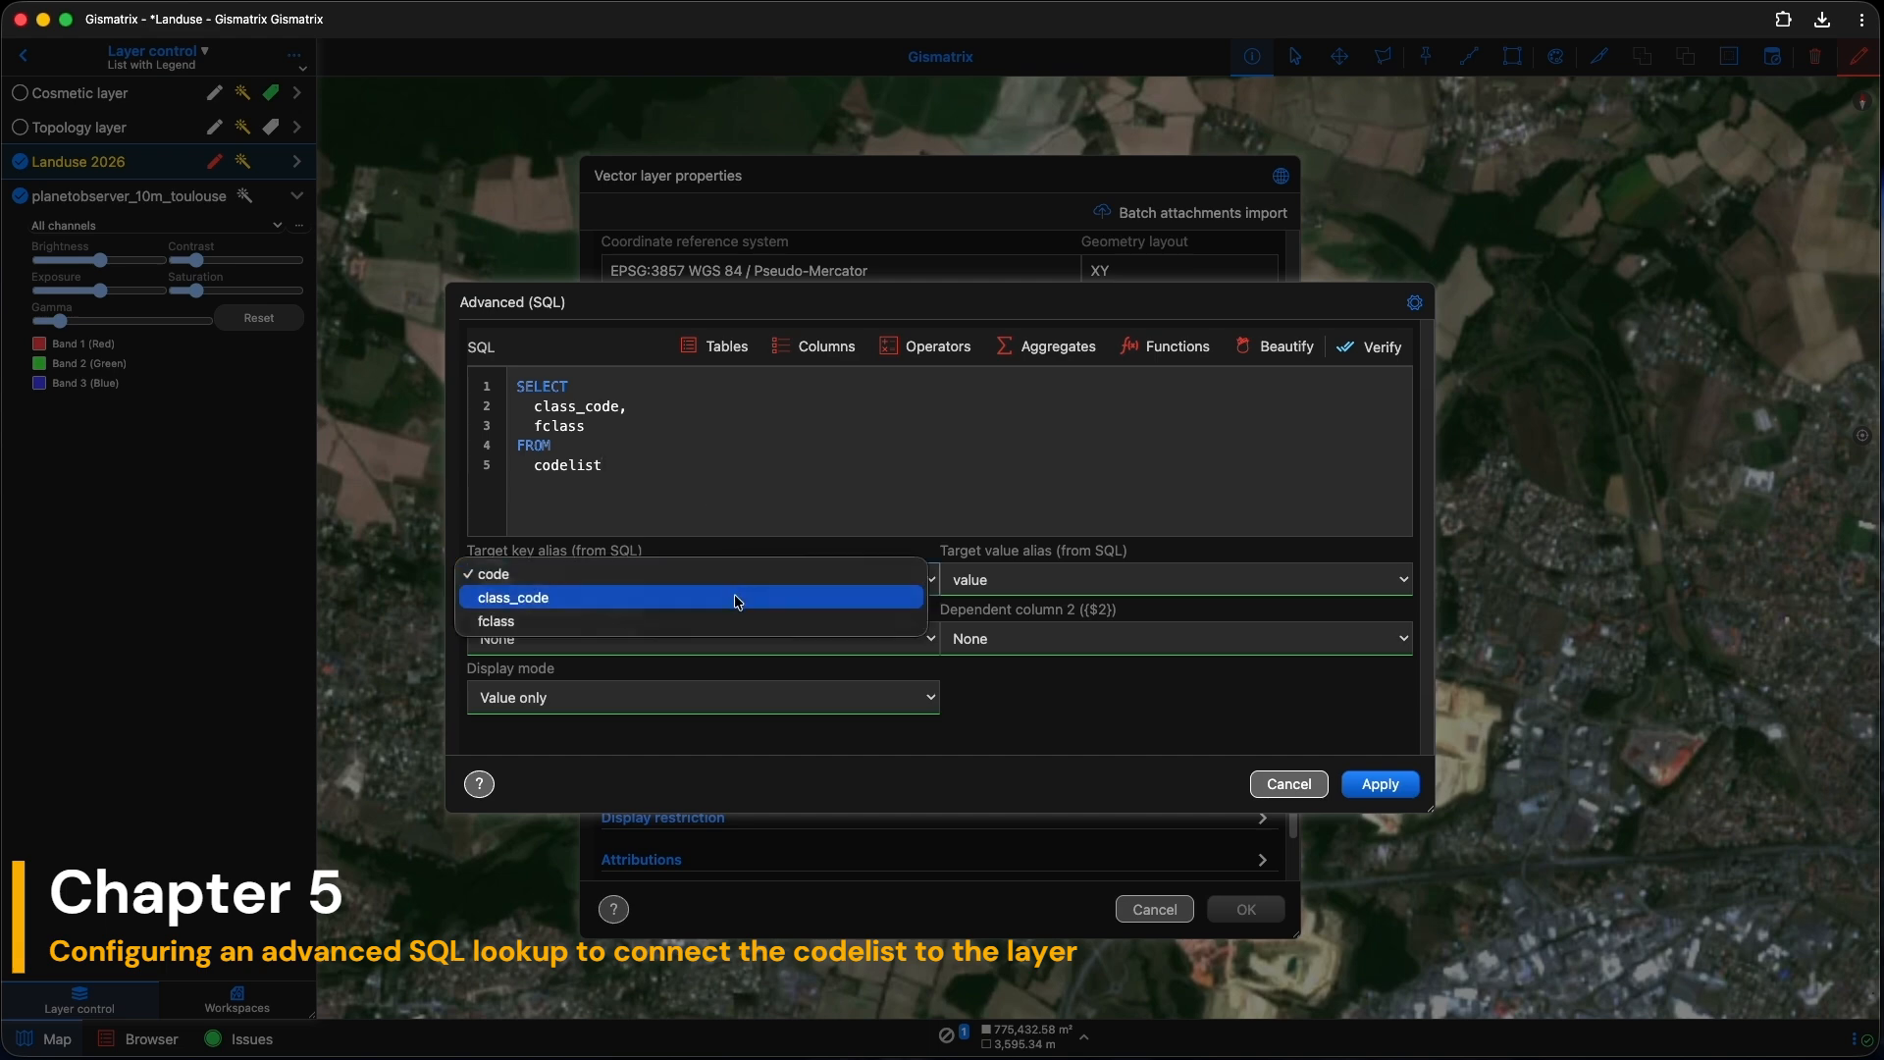
{"action": "left_click", "coordinate": [734, 593]}
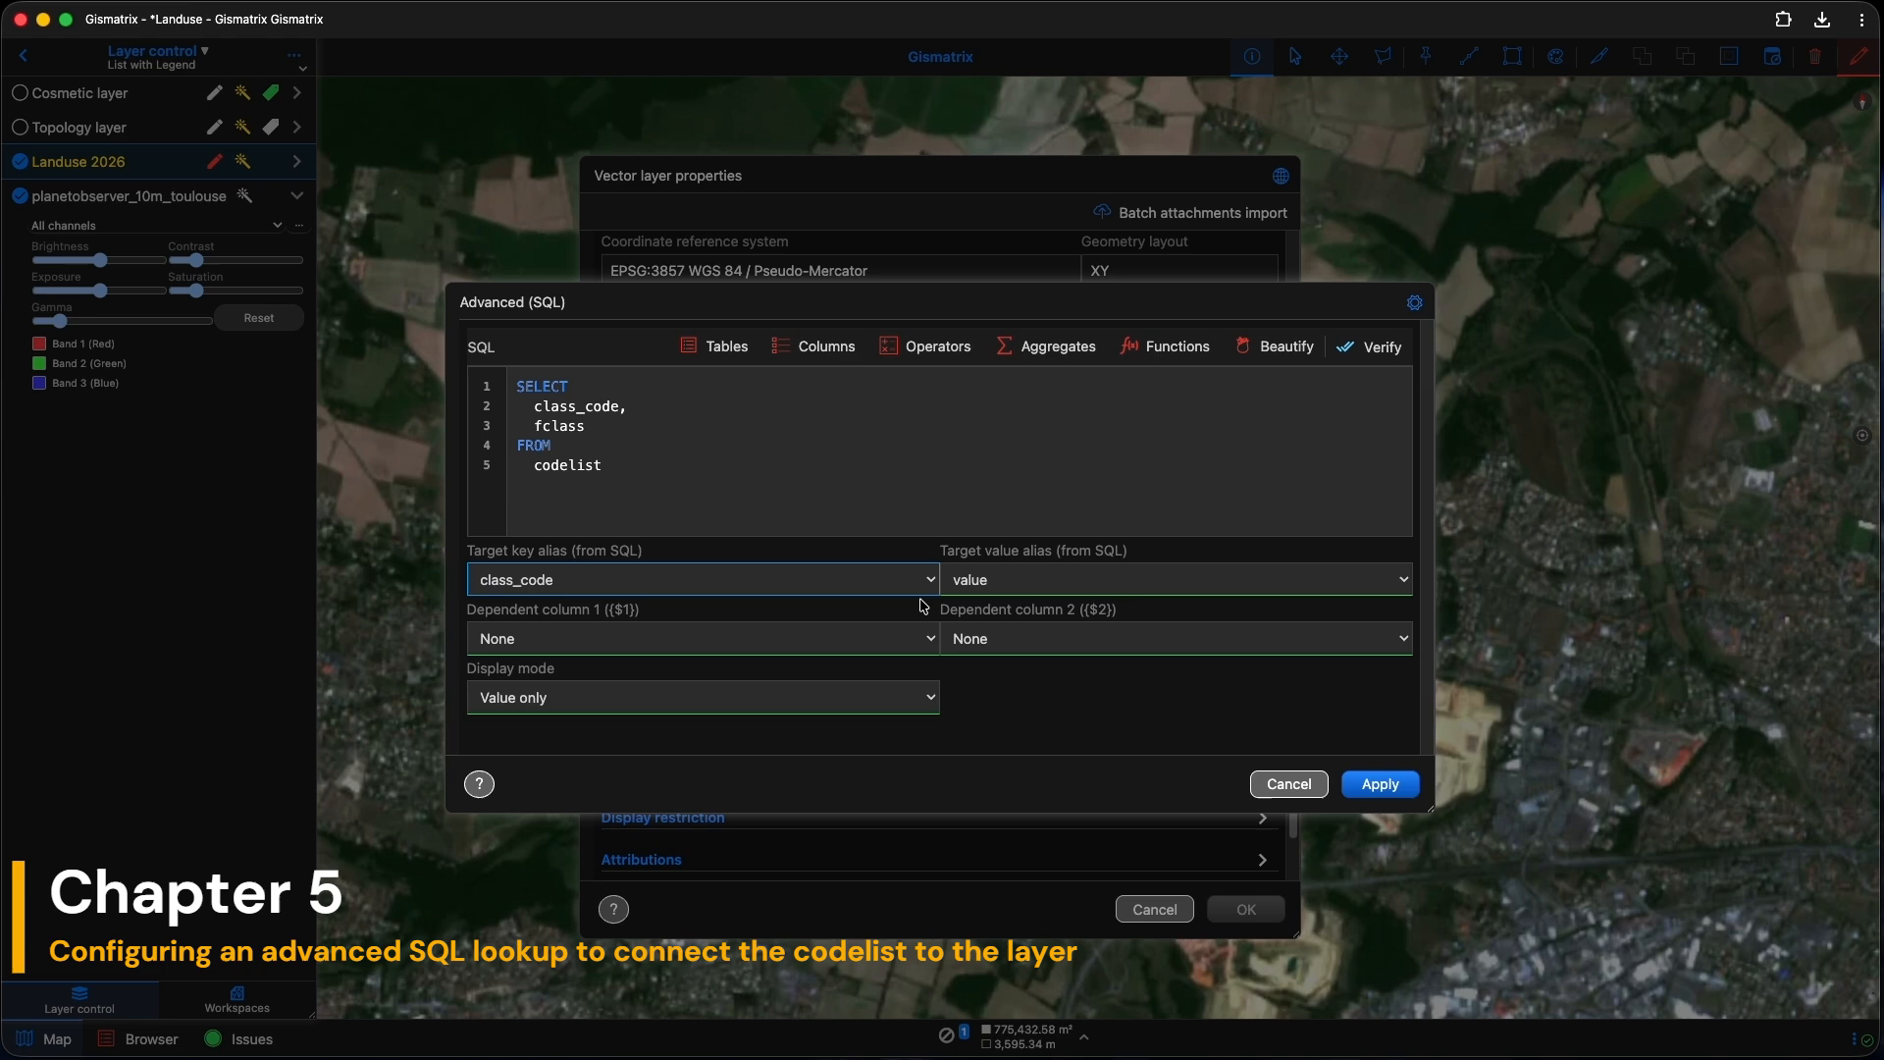
{"action": "left_click", "coordinate": [1021, 580]}
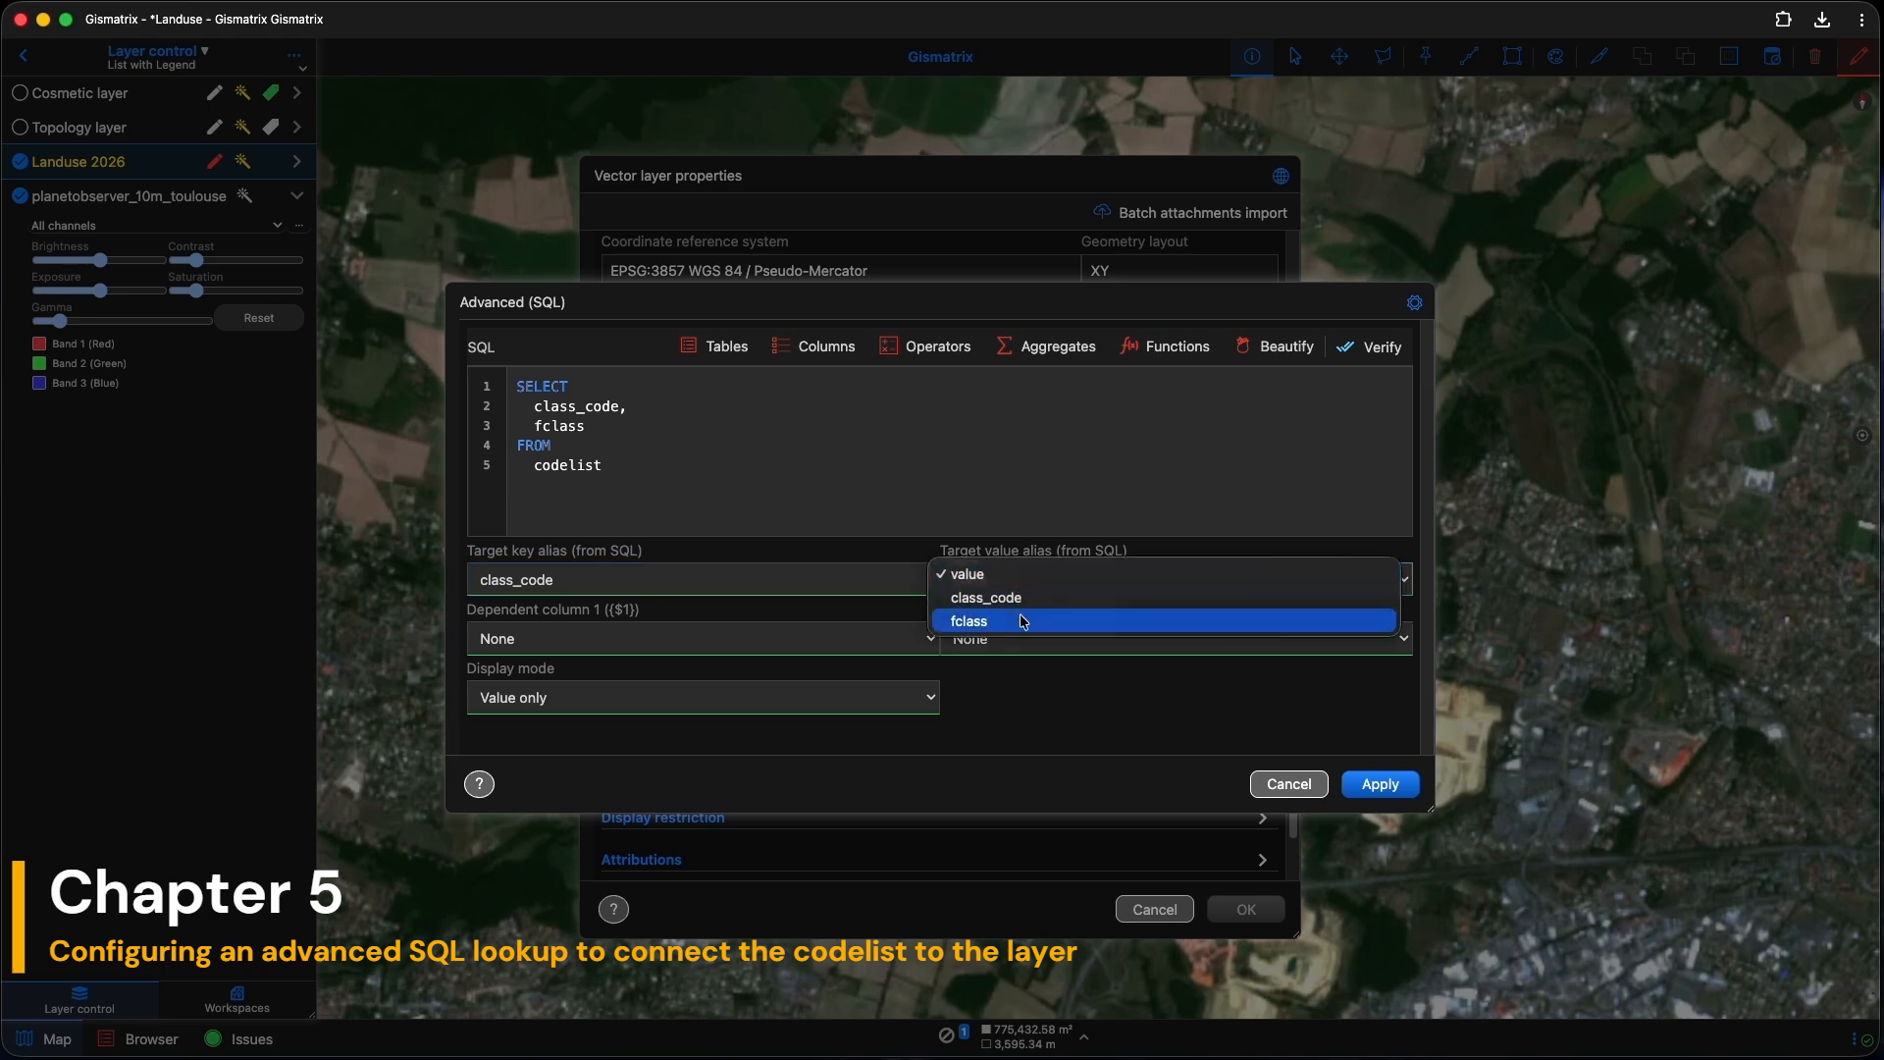
{"action": "left_click", "coordinate": [1023, 621]}
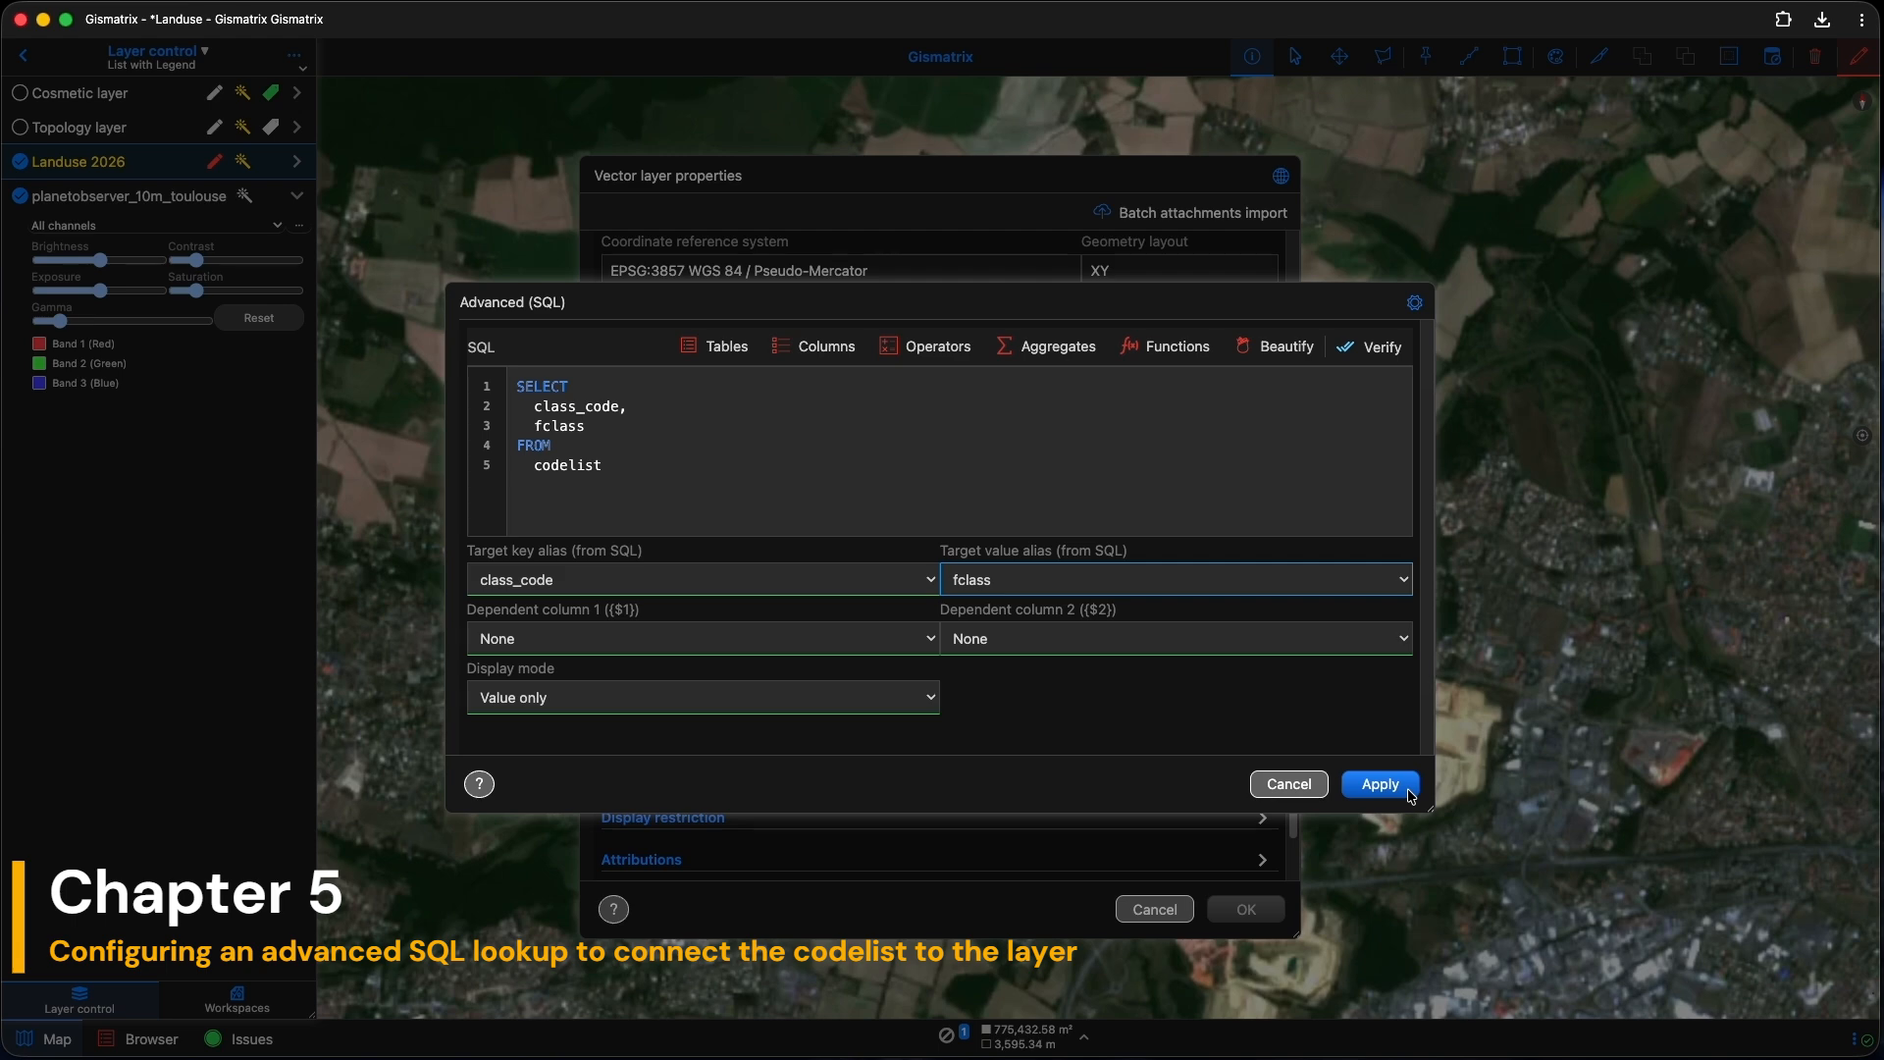
Step: Verify the SQL query, apply the lookup settings, and close the layer properties
{"action": "left_click", "coordinate": [1372, 348]}
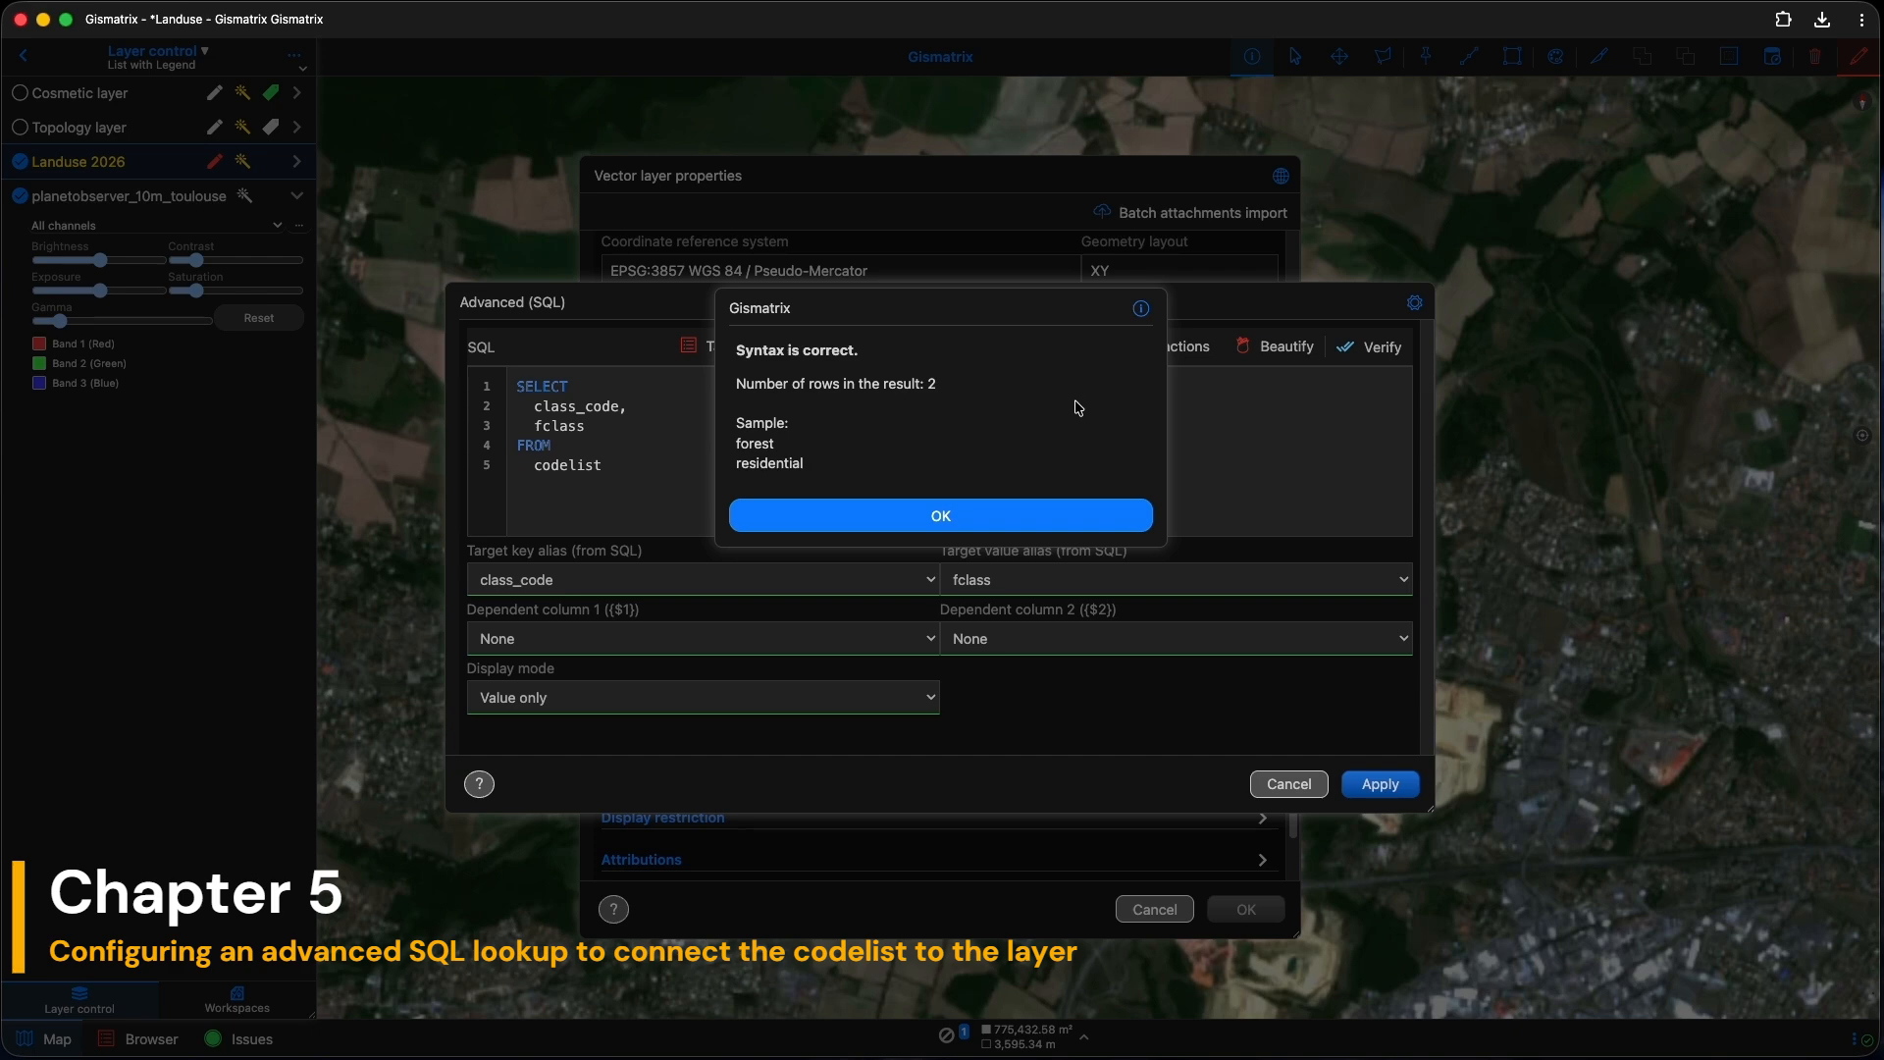
{"action": "left_click", "coordinate": [1027, 513]}
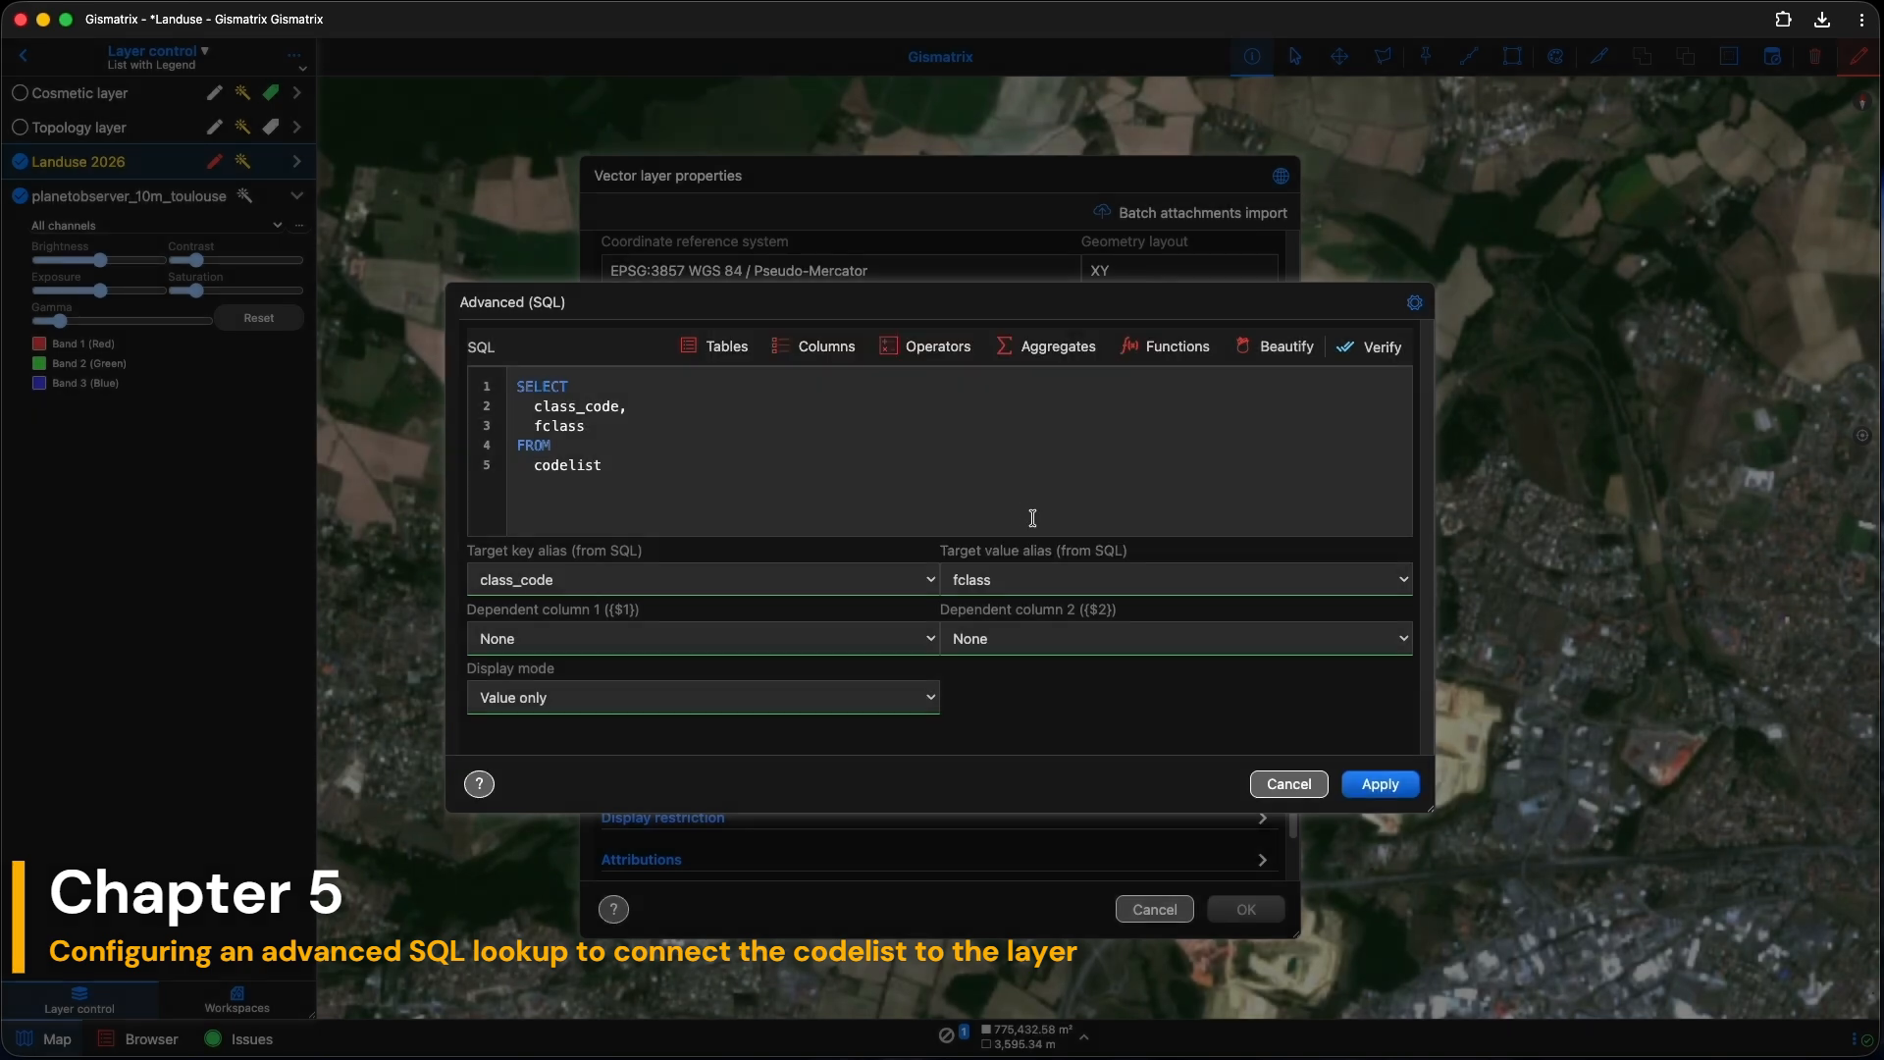
{"action": "left_click", "coordinate": [1377, 794]}
{"action": "left_click", "coordinate": [1361, 788]}
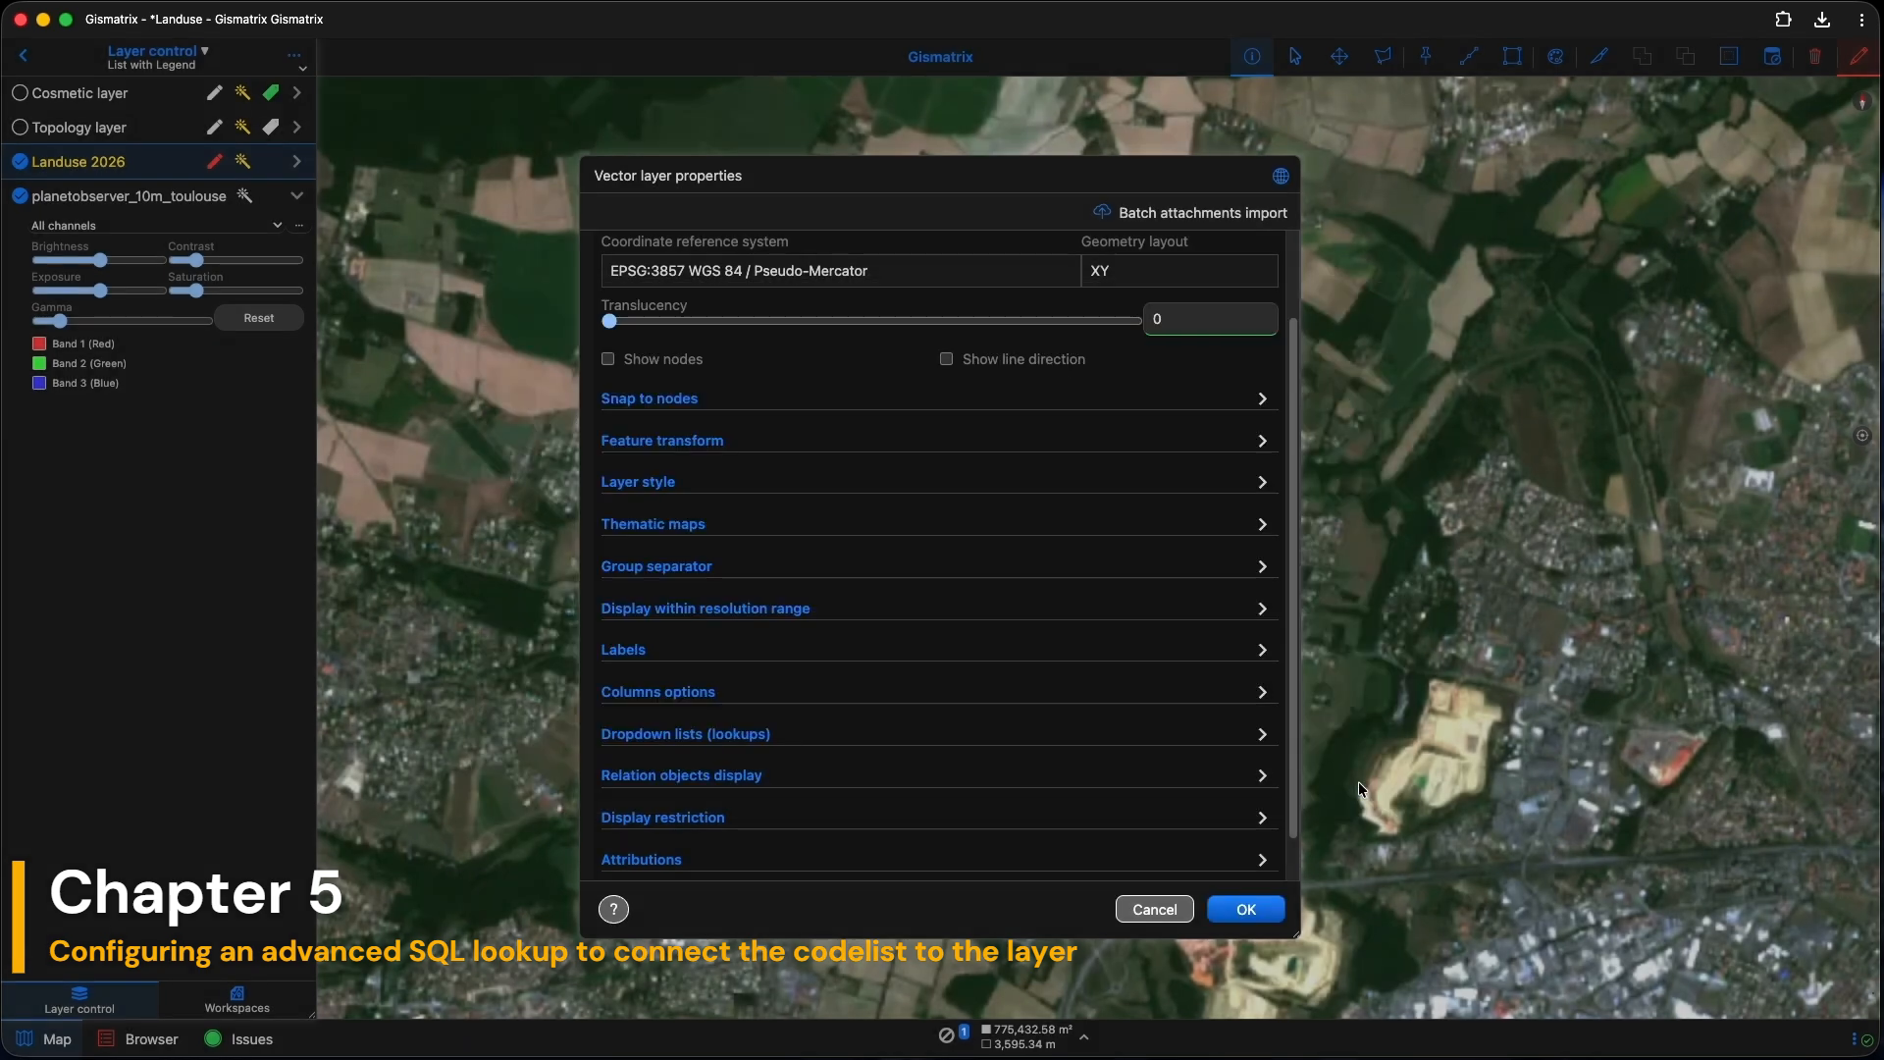
{"action": "left_click", "coordinate": [1246, 909]}
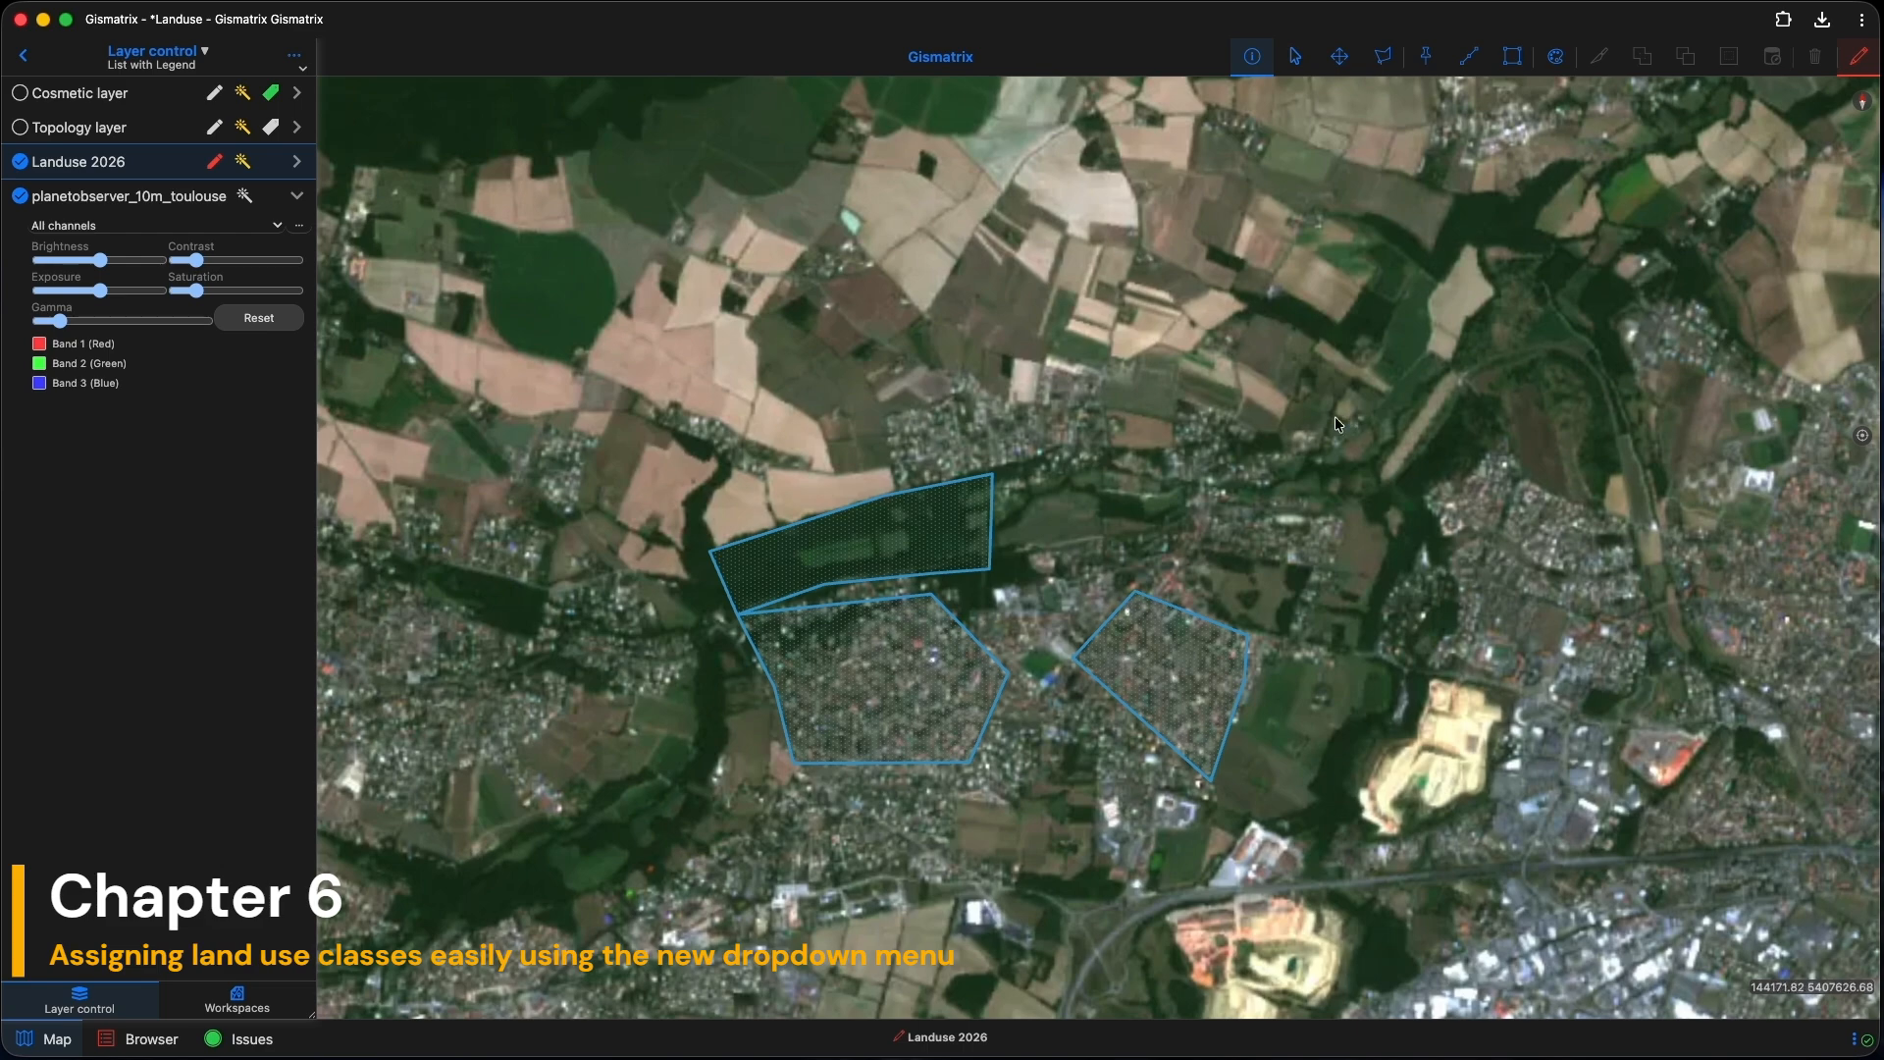
Step: Classify the top polygon as forest and the middle polygon as residential
{"action": "left_click", "coordinate": [928, 532]}
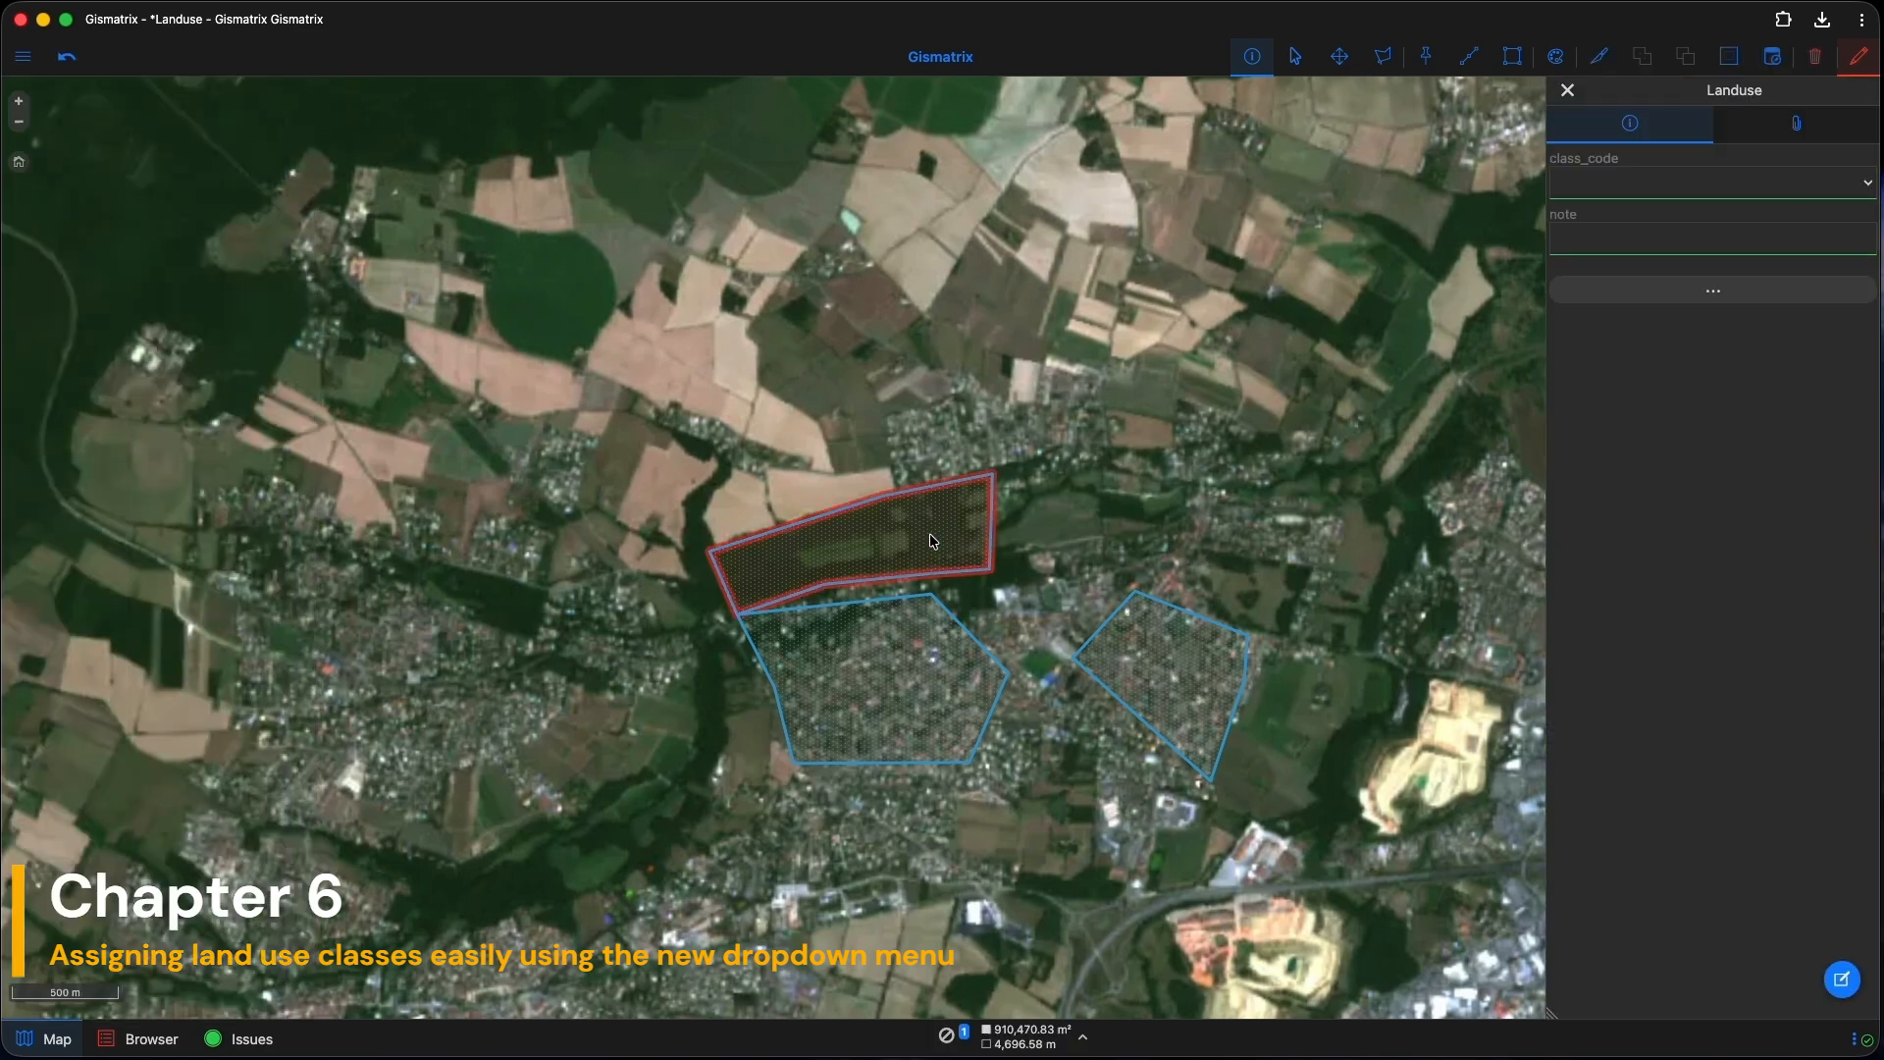
{"action": "left_click", "coordinate": [1591, 185]}
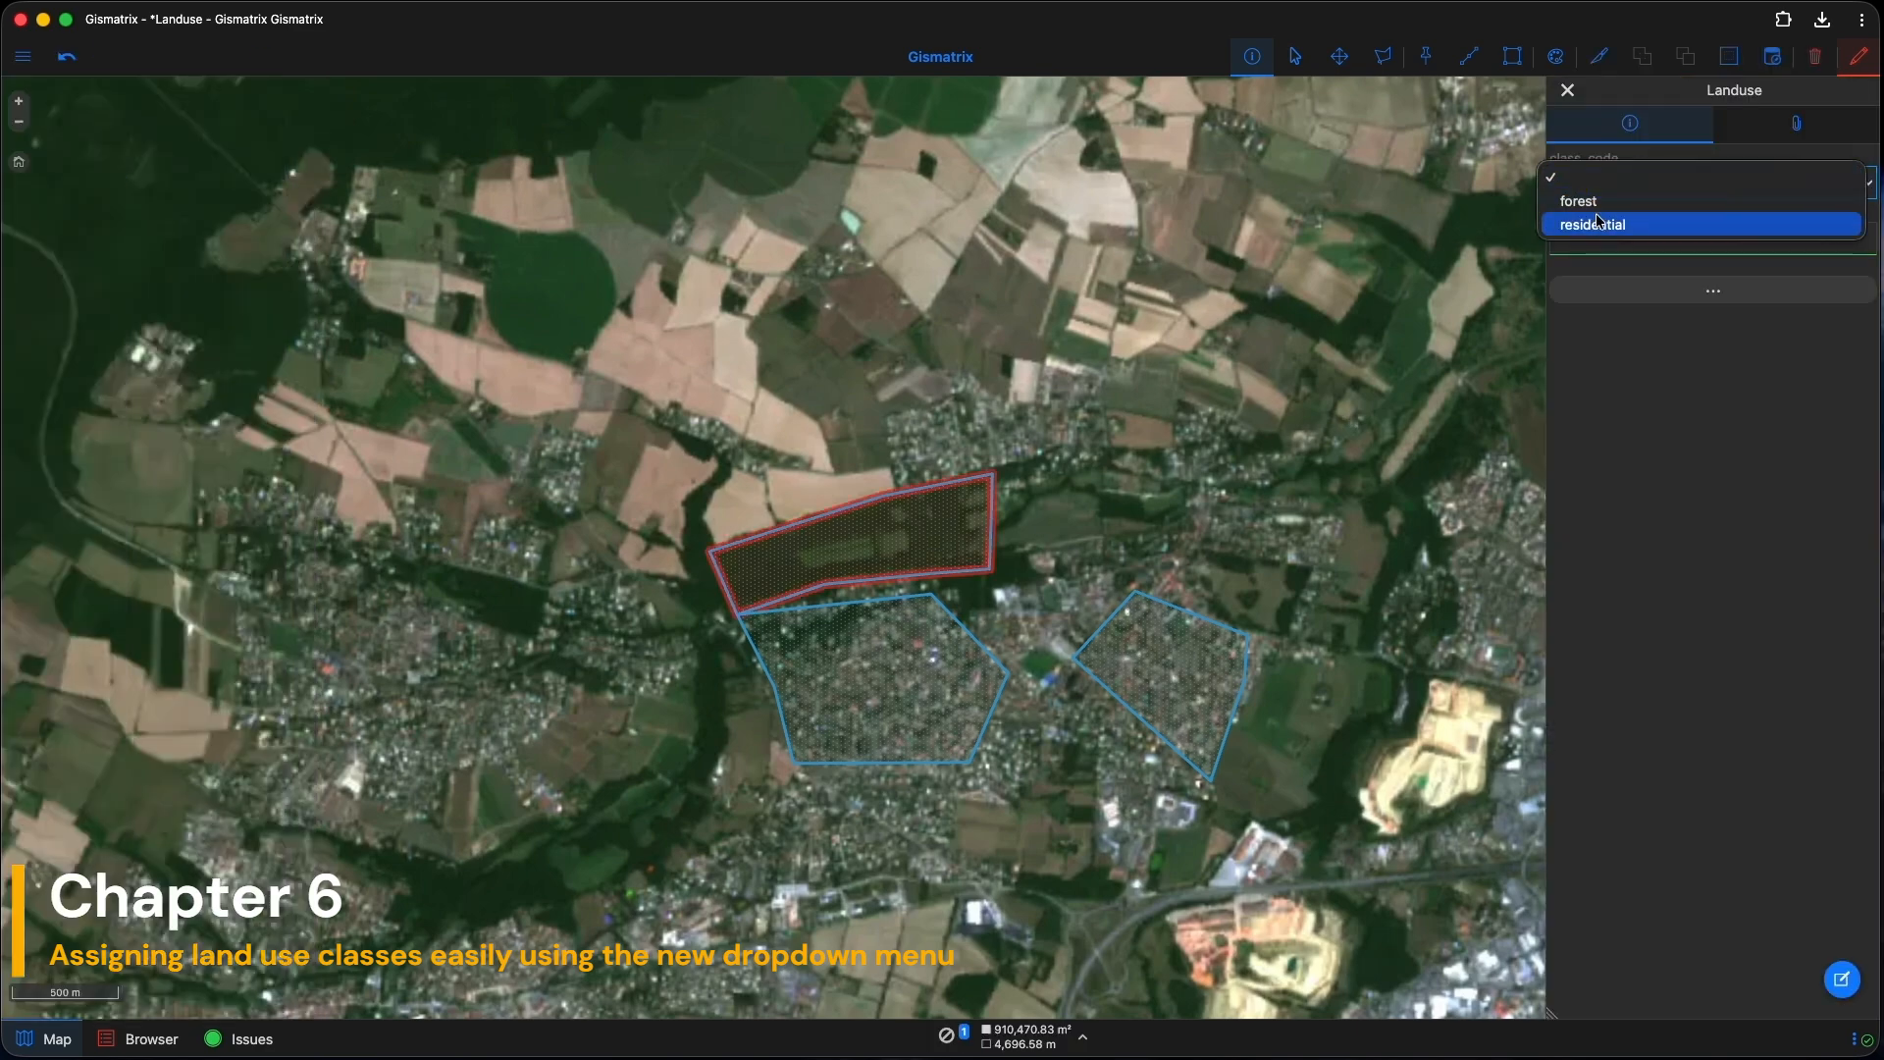
{"action": "left_click", "coordinate": [1599, 204]}
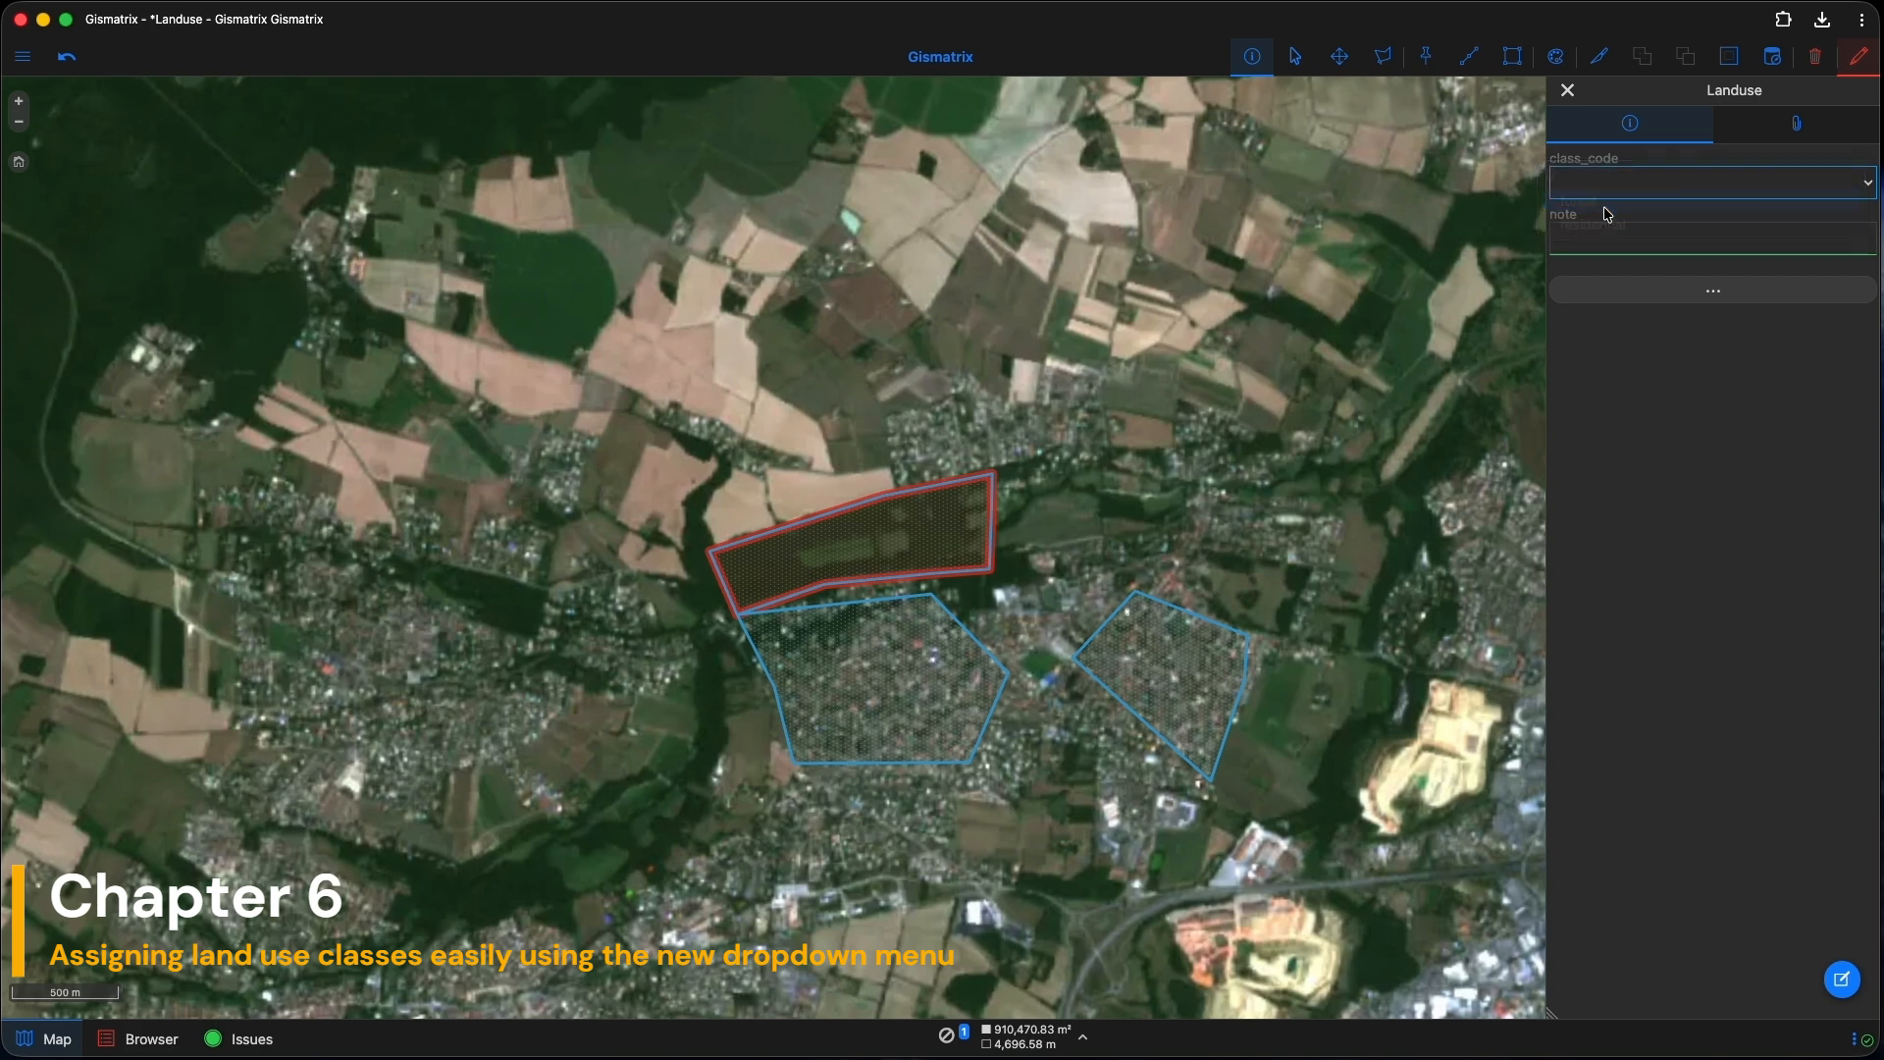
{"action": "left_click", "coordinate": [900, 721]}
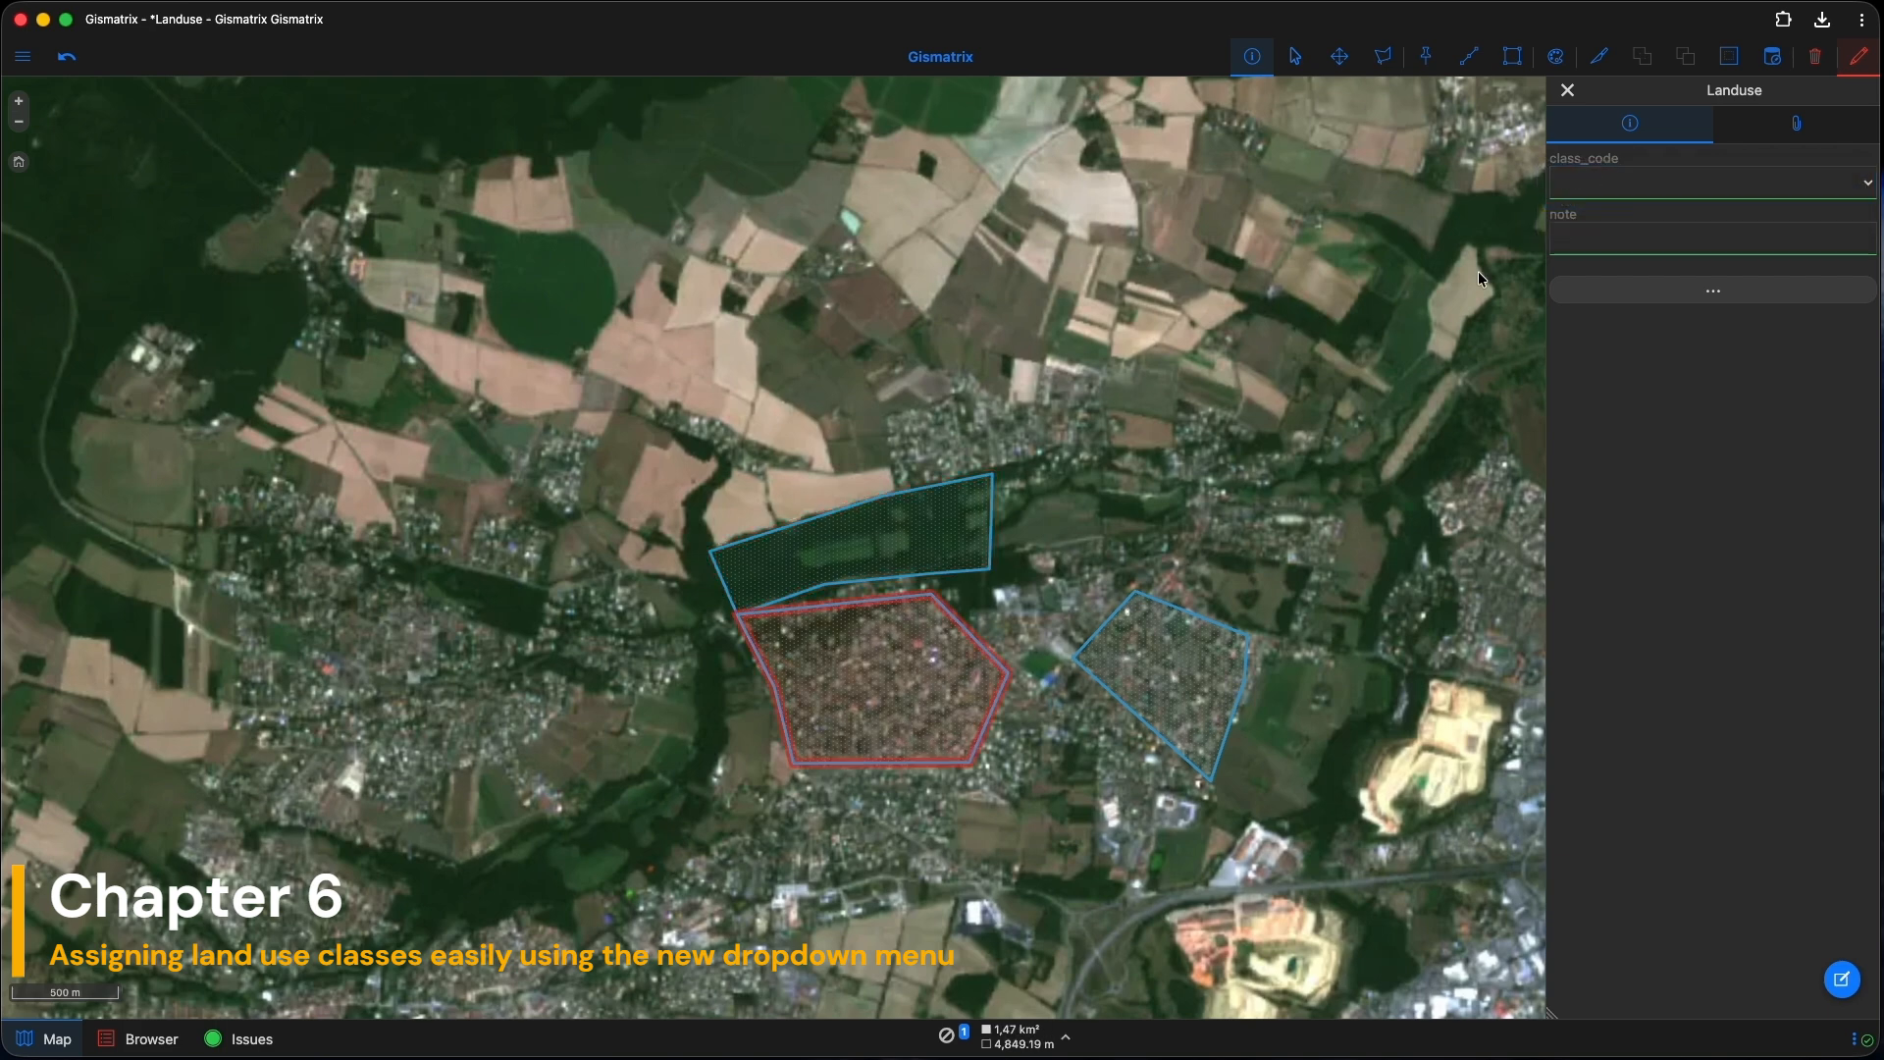
{"action": "left_click", "coordinate": [1566, 186]}
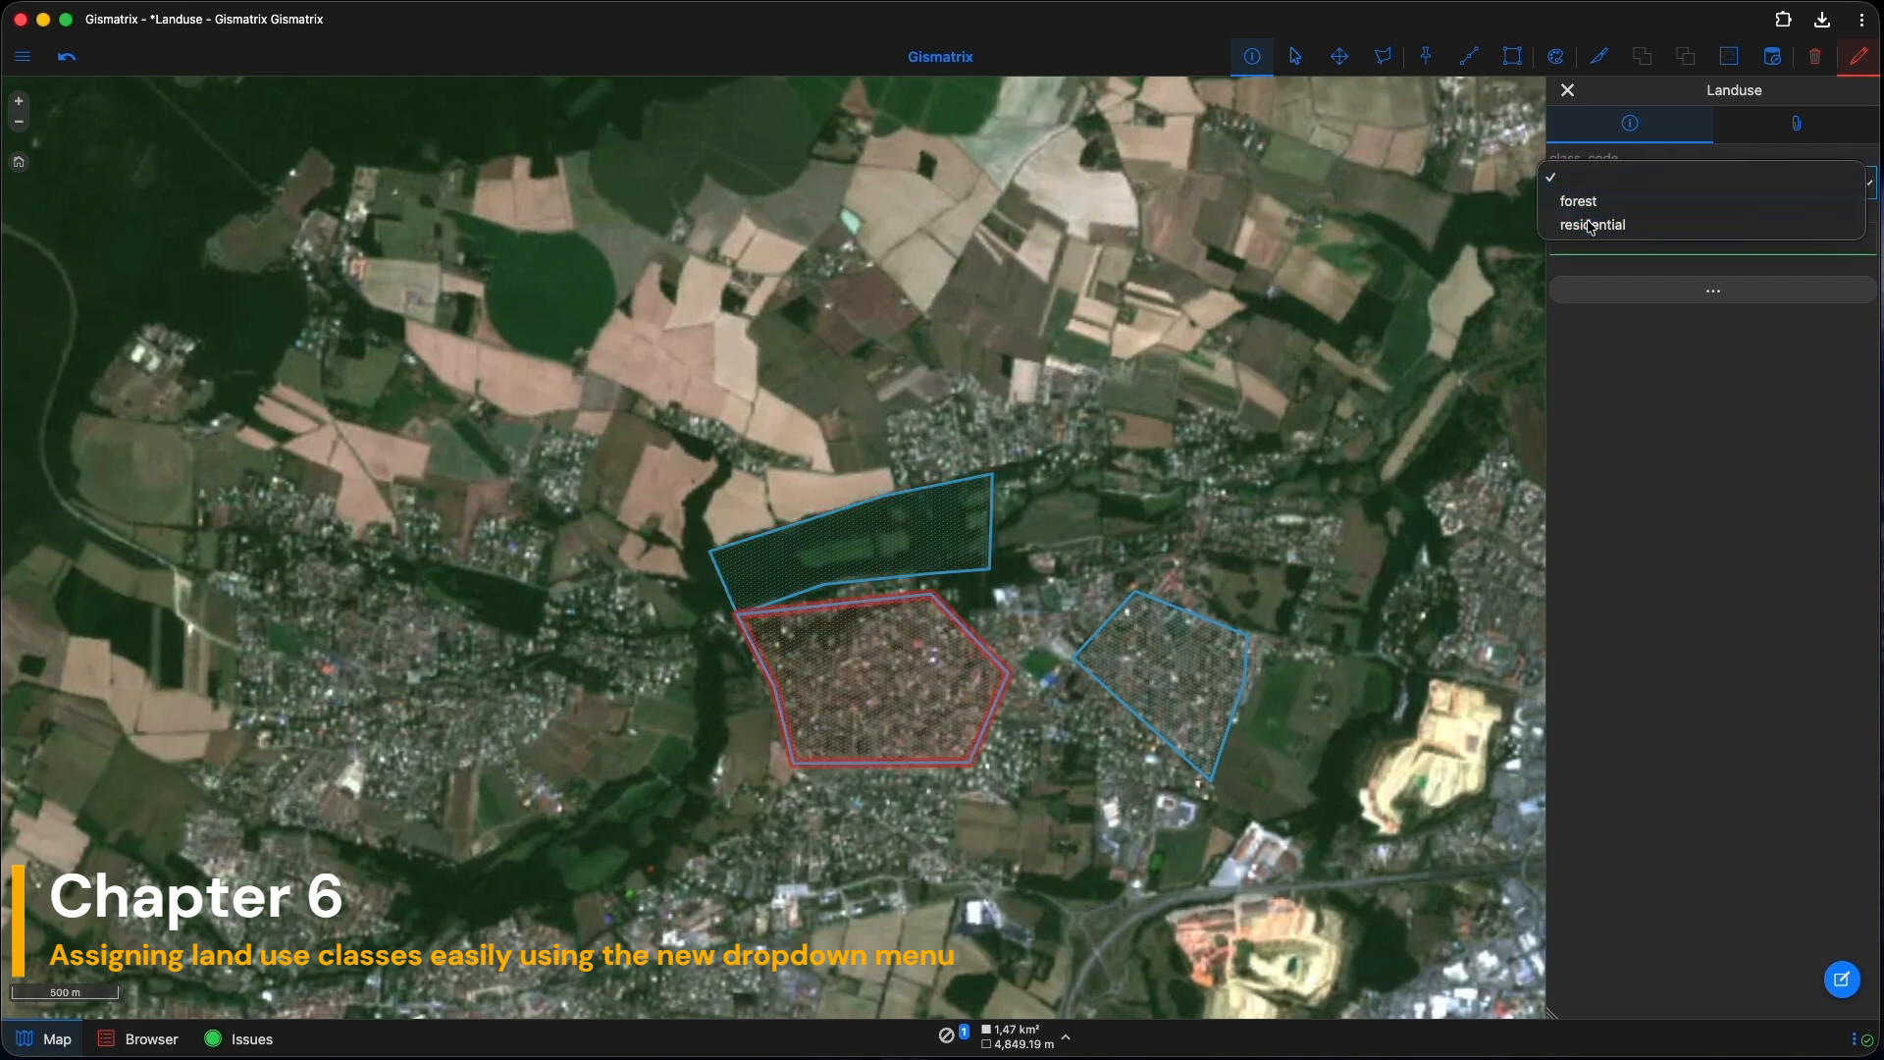
{"action": "left_click", "coordinate": [1591, 224]}
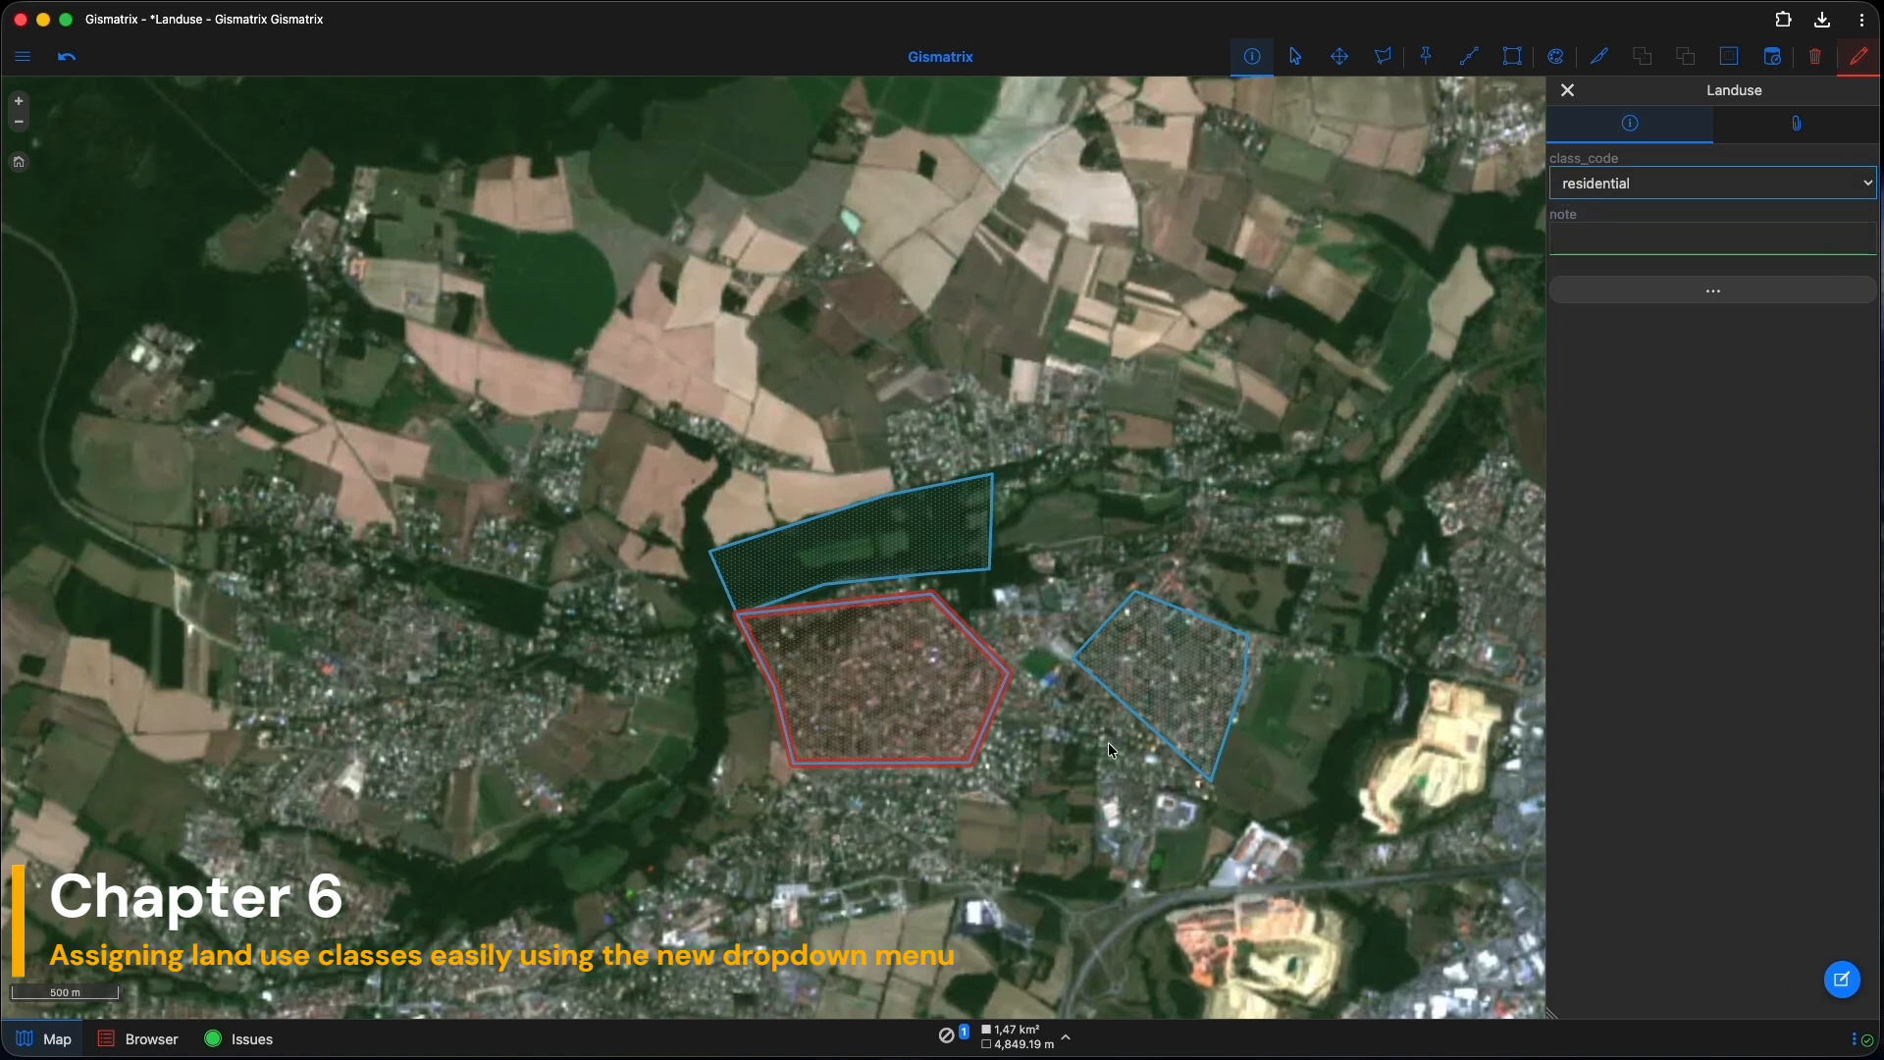
Step: Check each polygon's class, then open the Landuse 2026 layer properties
{"action": "left_click", "coordinate": [1116, 687]}
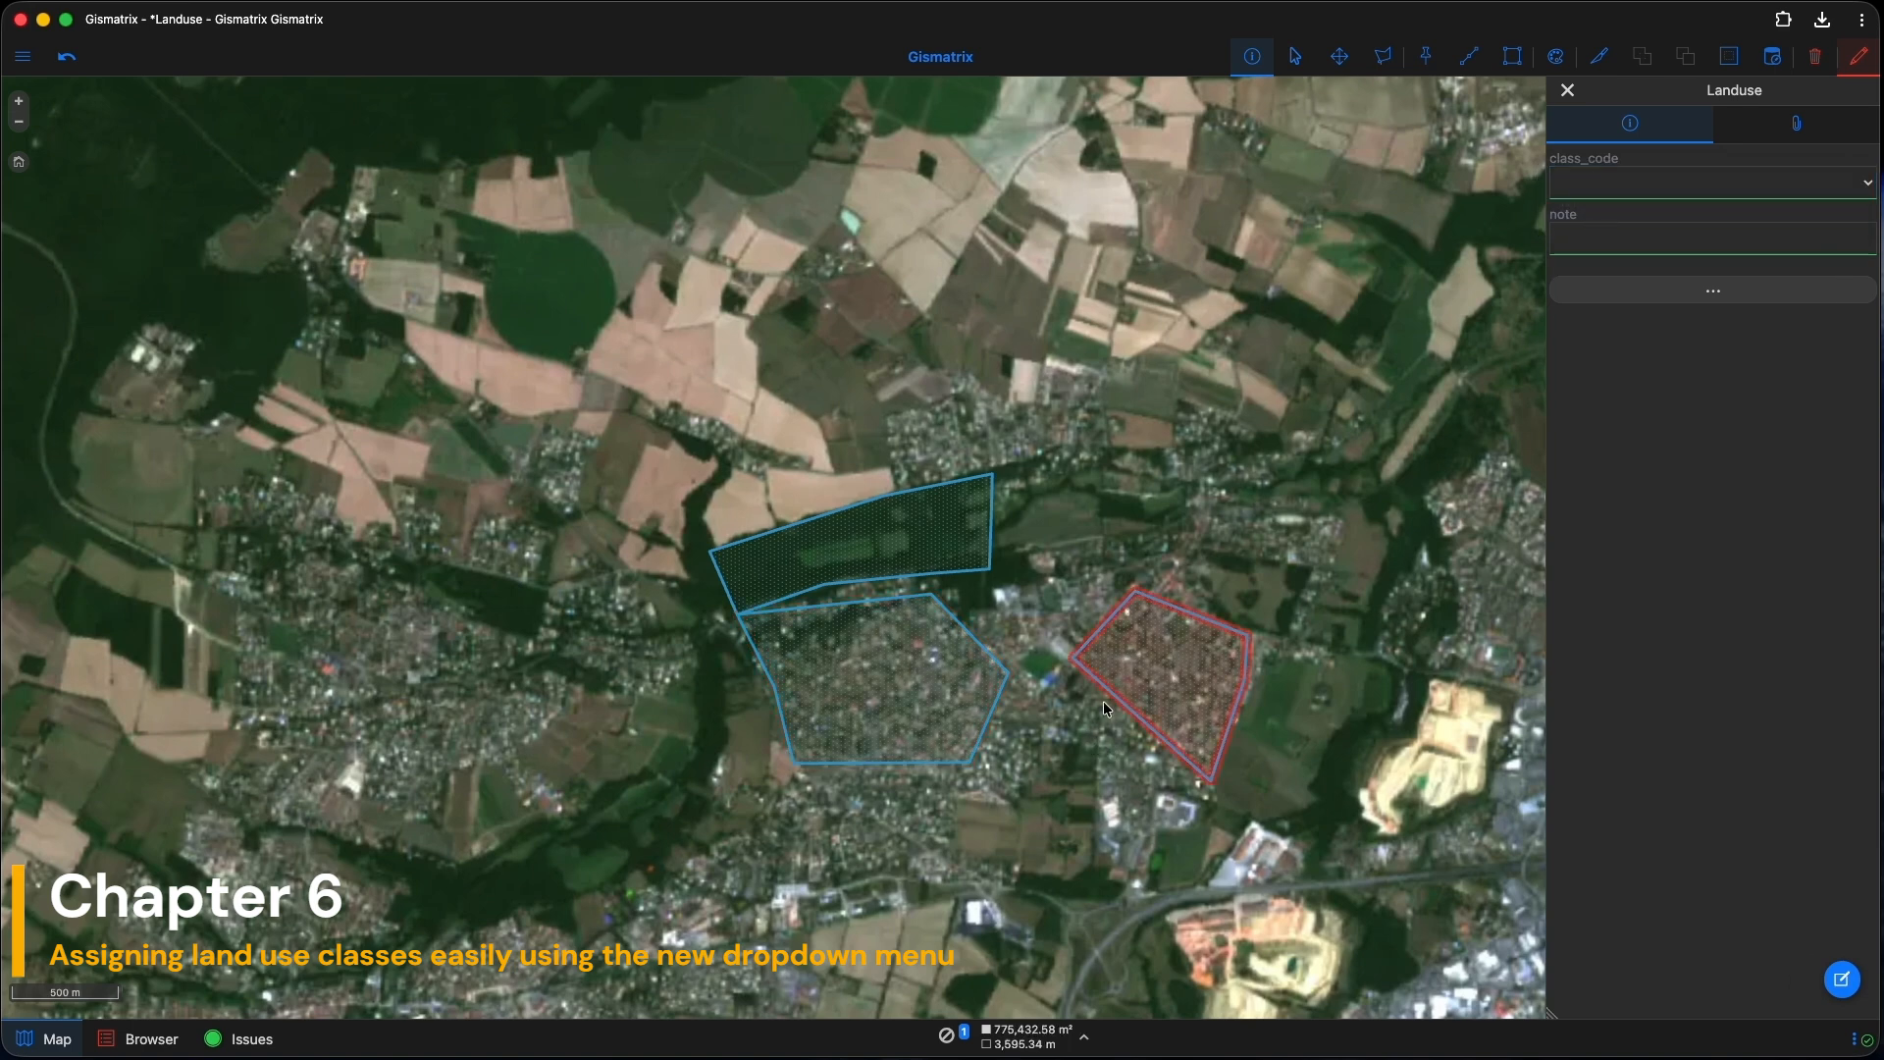
{"action": "left_click", "coordinate": [905, 697]}
{"action": "left_click", "coordinate": [894, 569]}
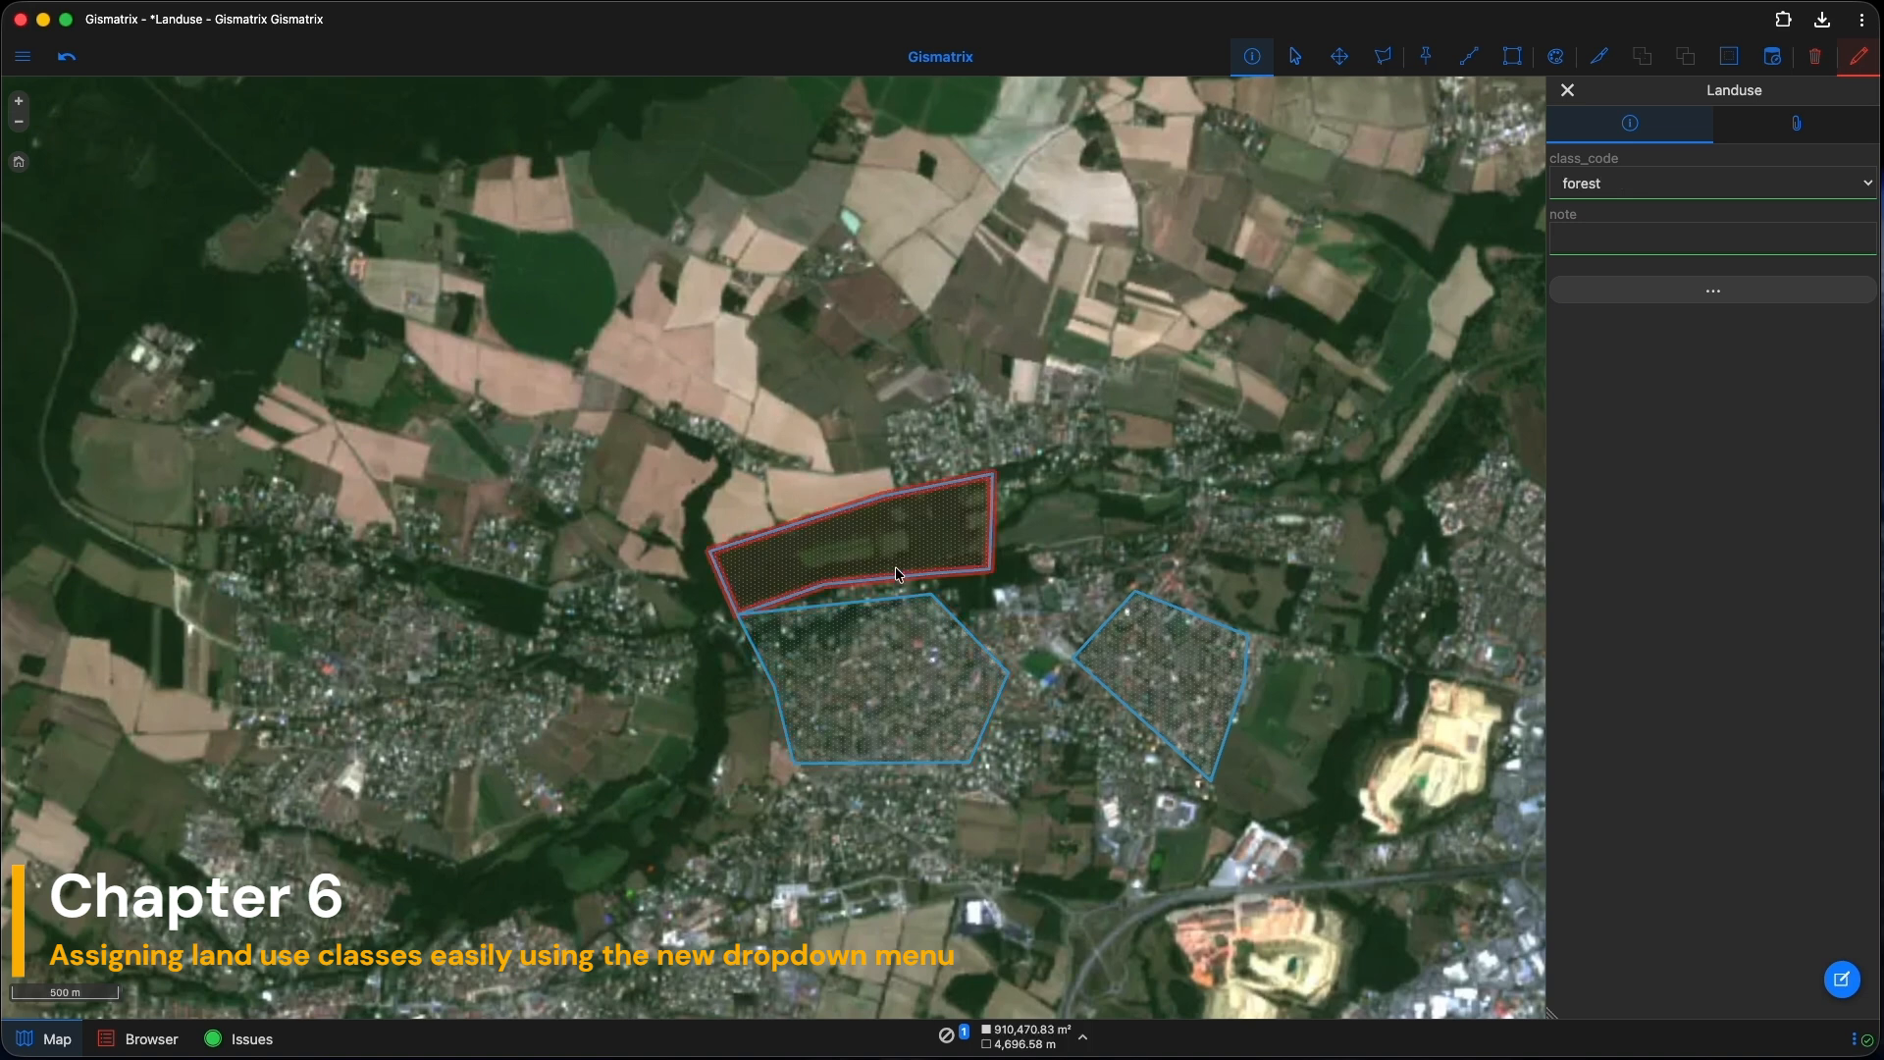
{"action": "left_click", "coordinate": [25, 60]}
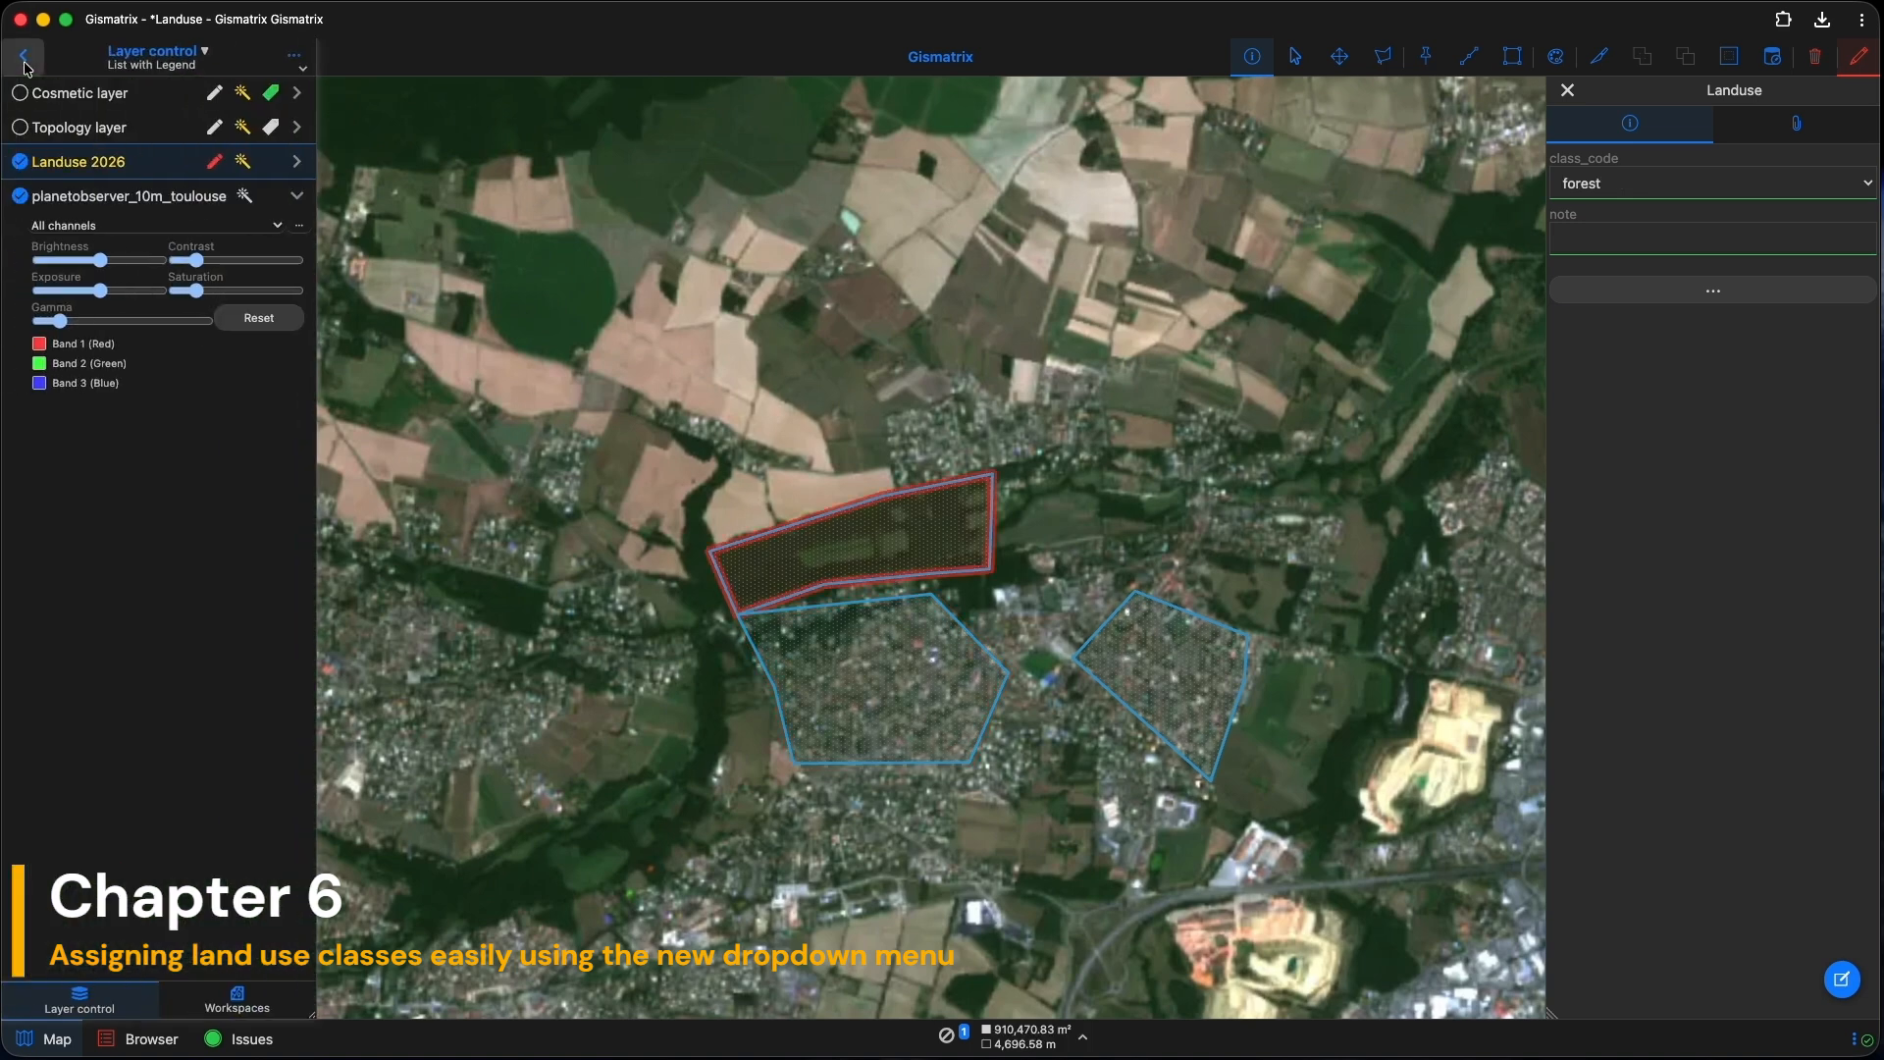
{"action": "left_click", "coordinate": [91, 162]}
Step: Create a thematic map named 'By class' classified by the class_code column
{"action": "scroll", "coordinate": [829, 604], "scroll_direction": "down", "scroll_amount": 3}
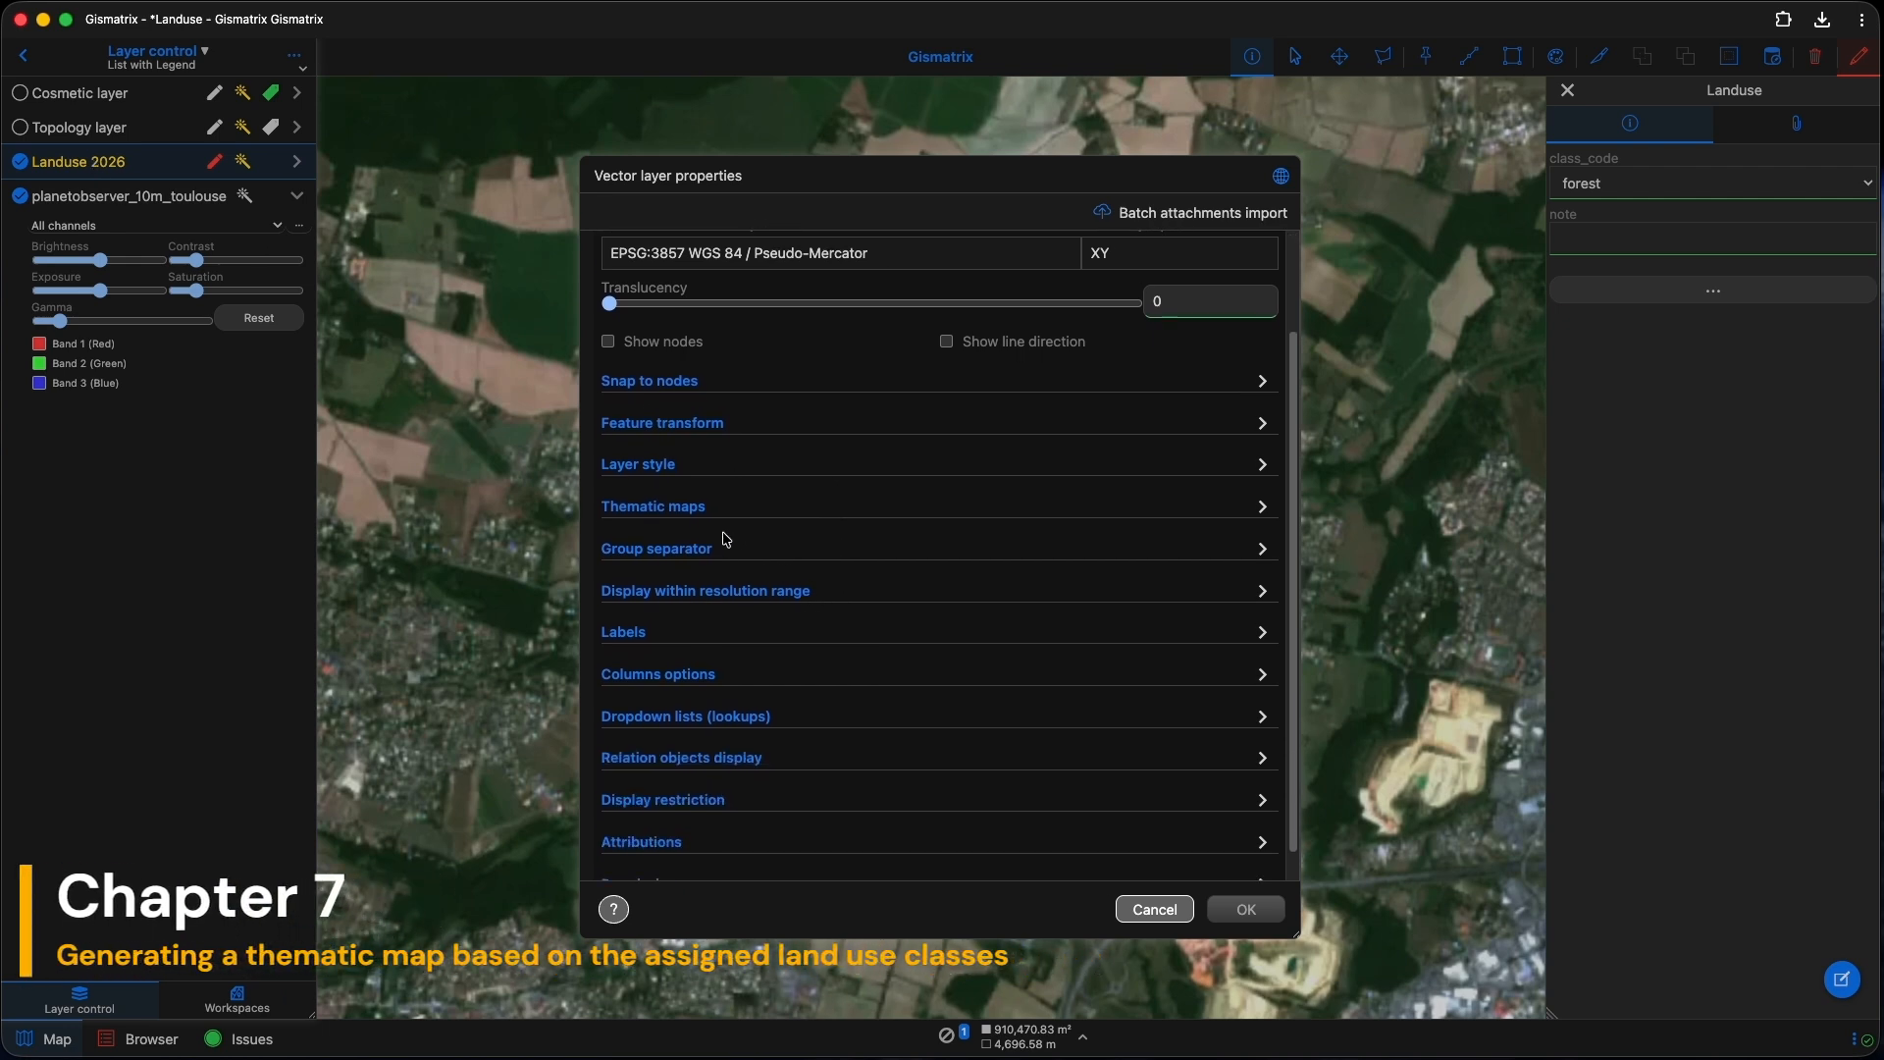
{"action": "left_click", "coordinate": [666, 509]}
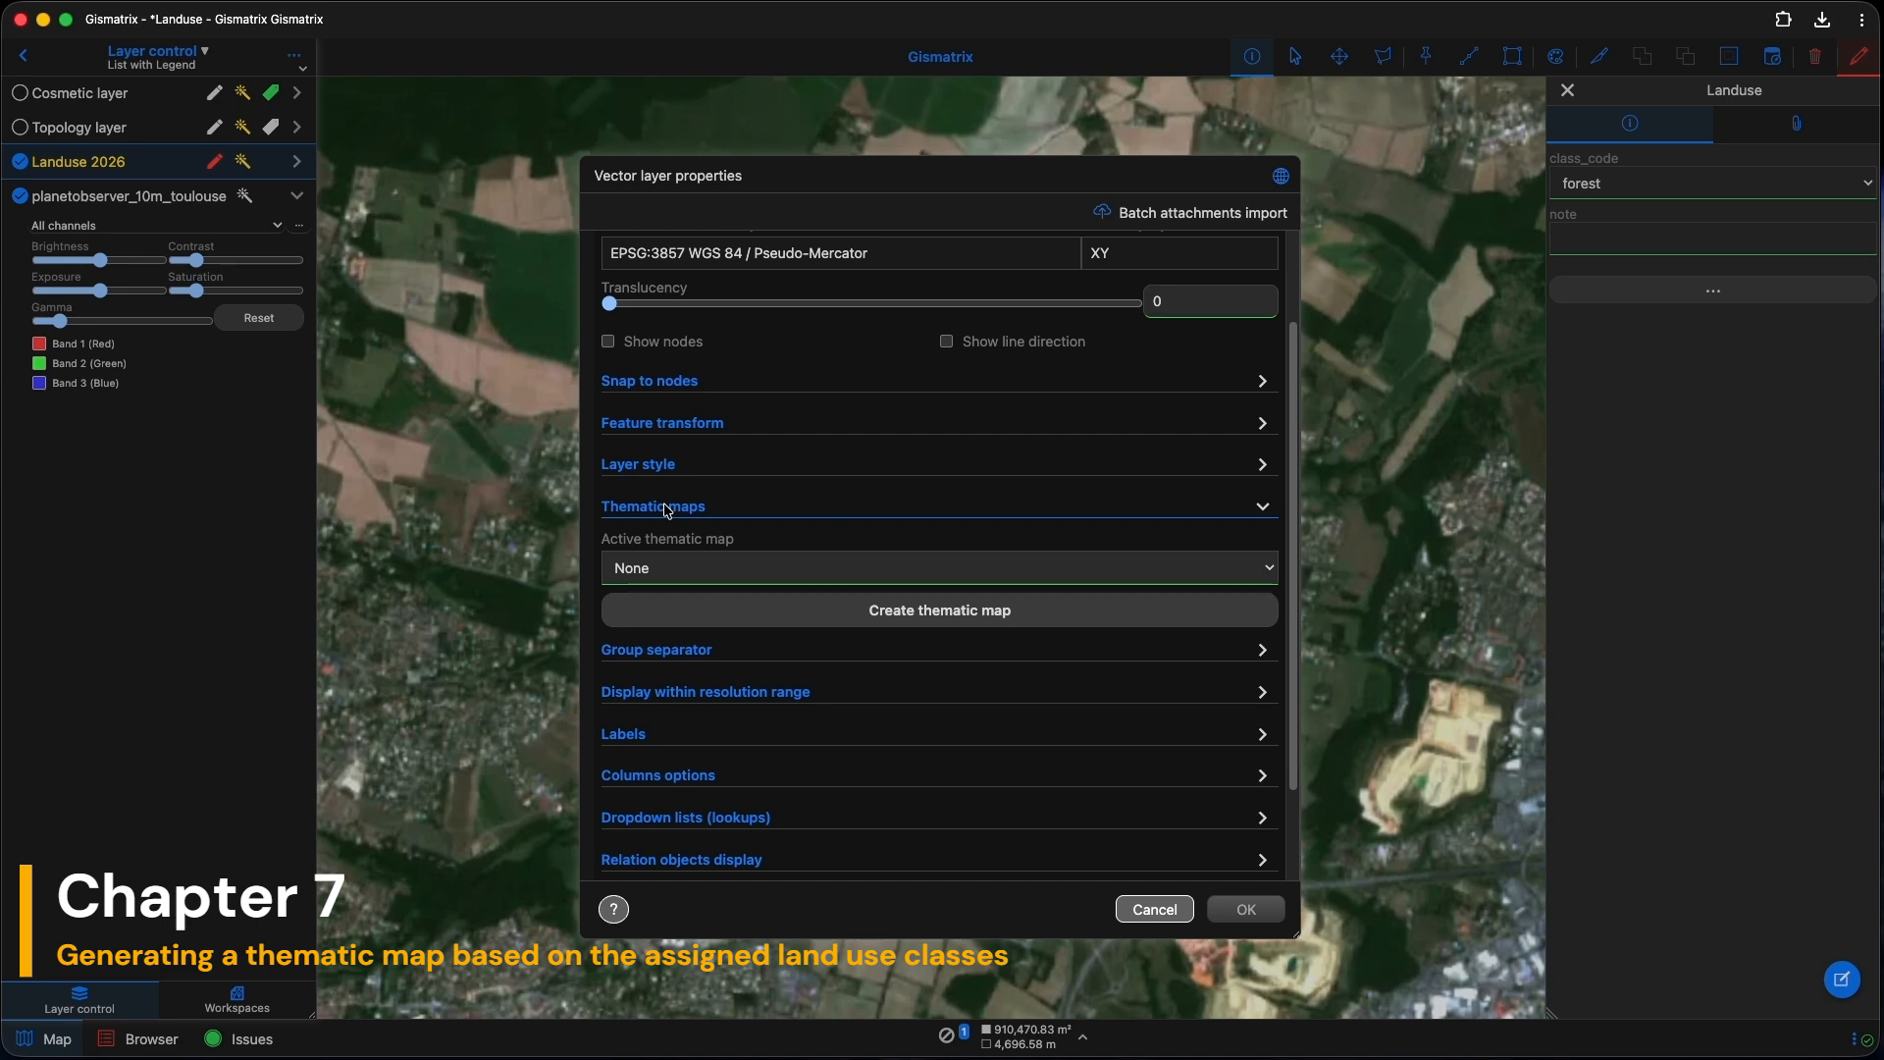
{"action": "left_click", "coordinate": [934, 619]}
{"action": "left_click", "coordinate": [602, 379]}
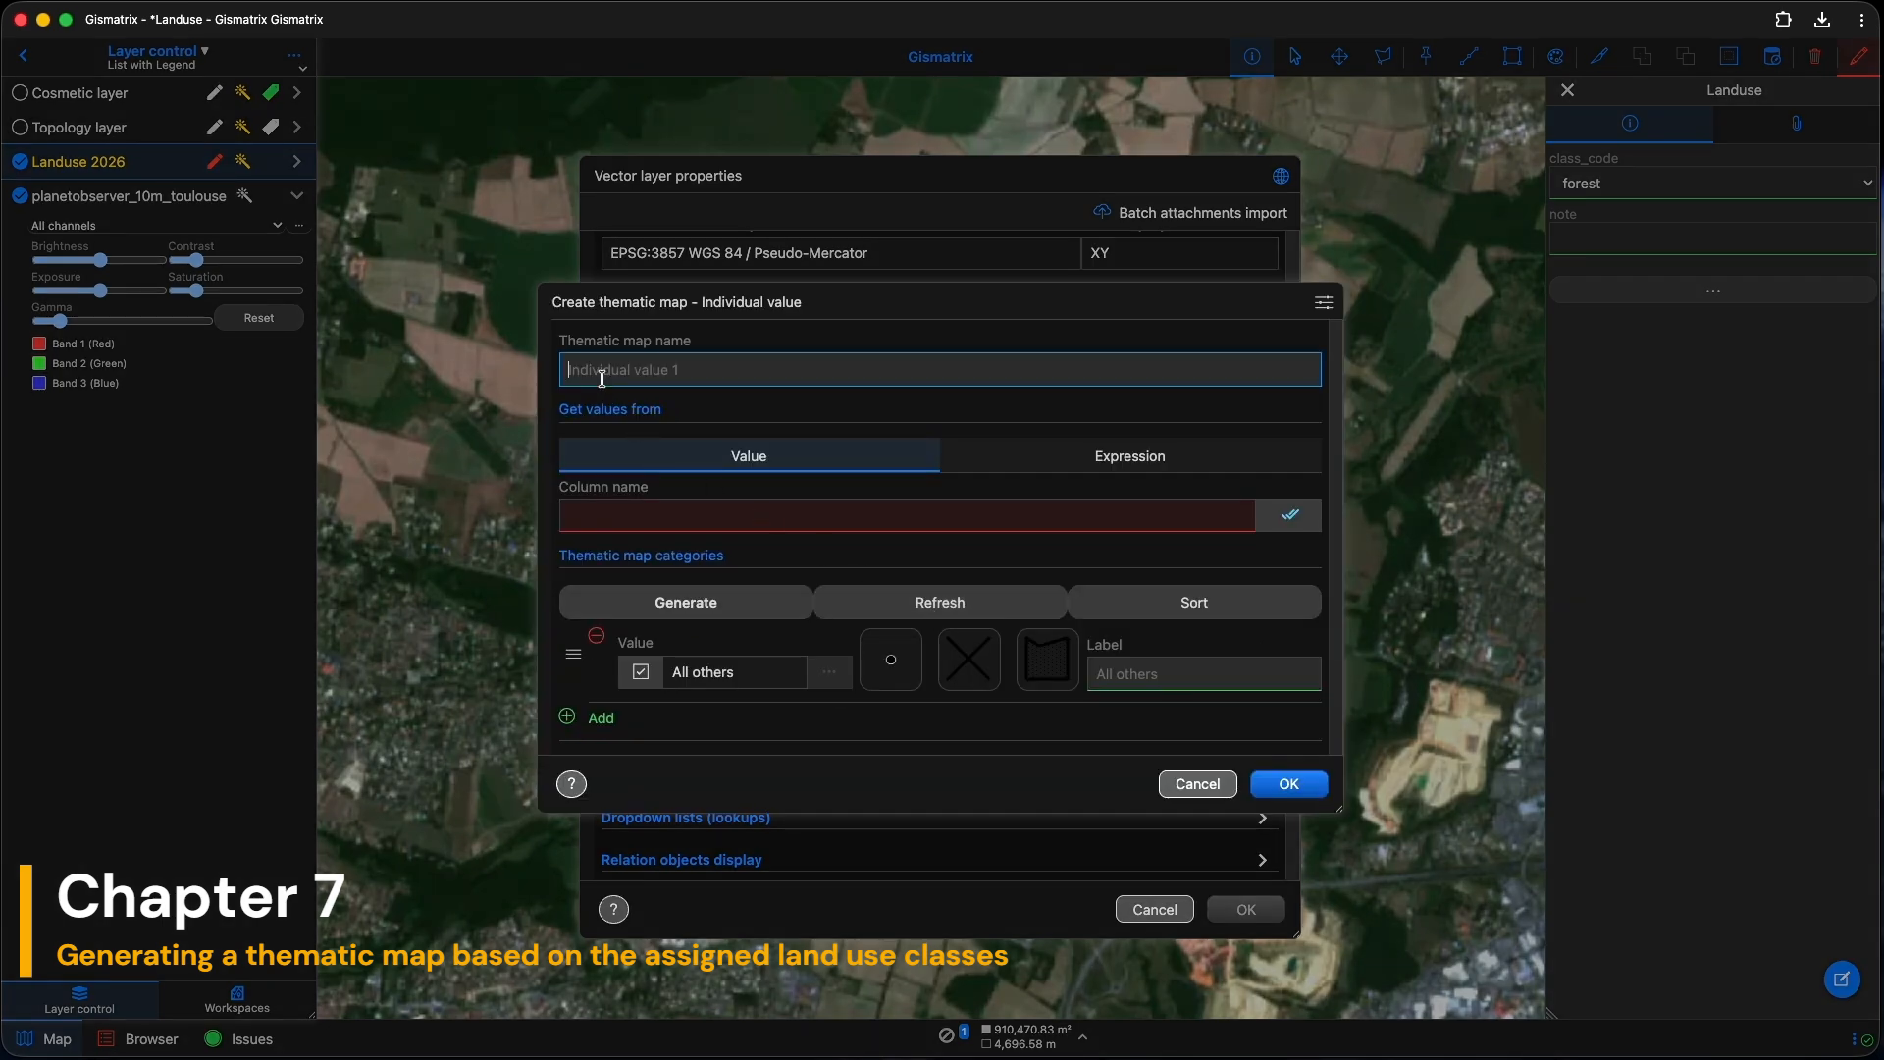
{"action": "type", "text": "By class"}
{"action": "left_click", "coordinate": [649, 510]}
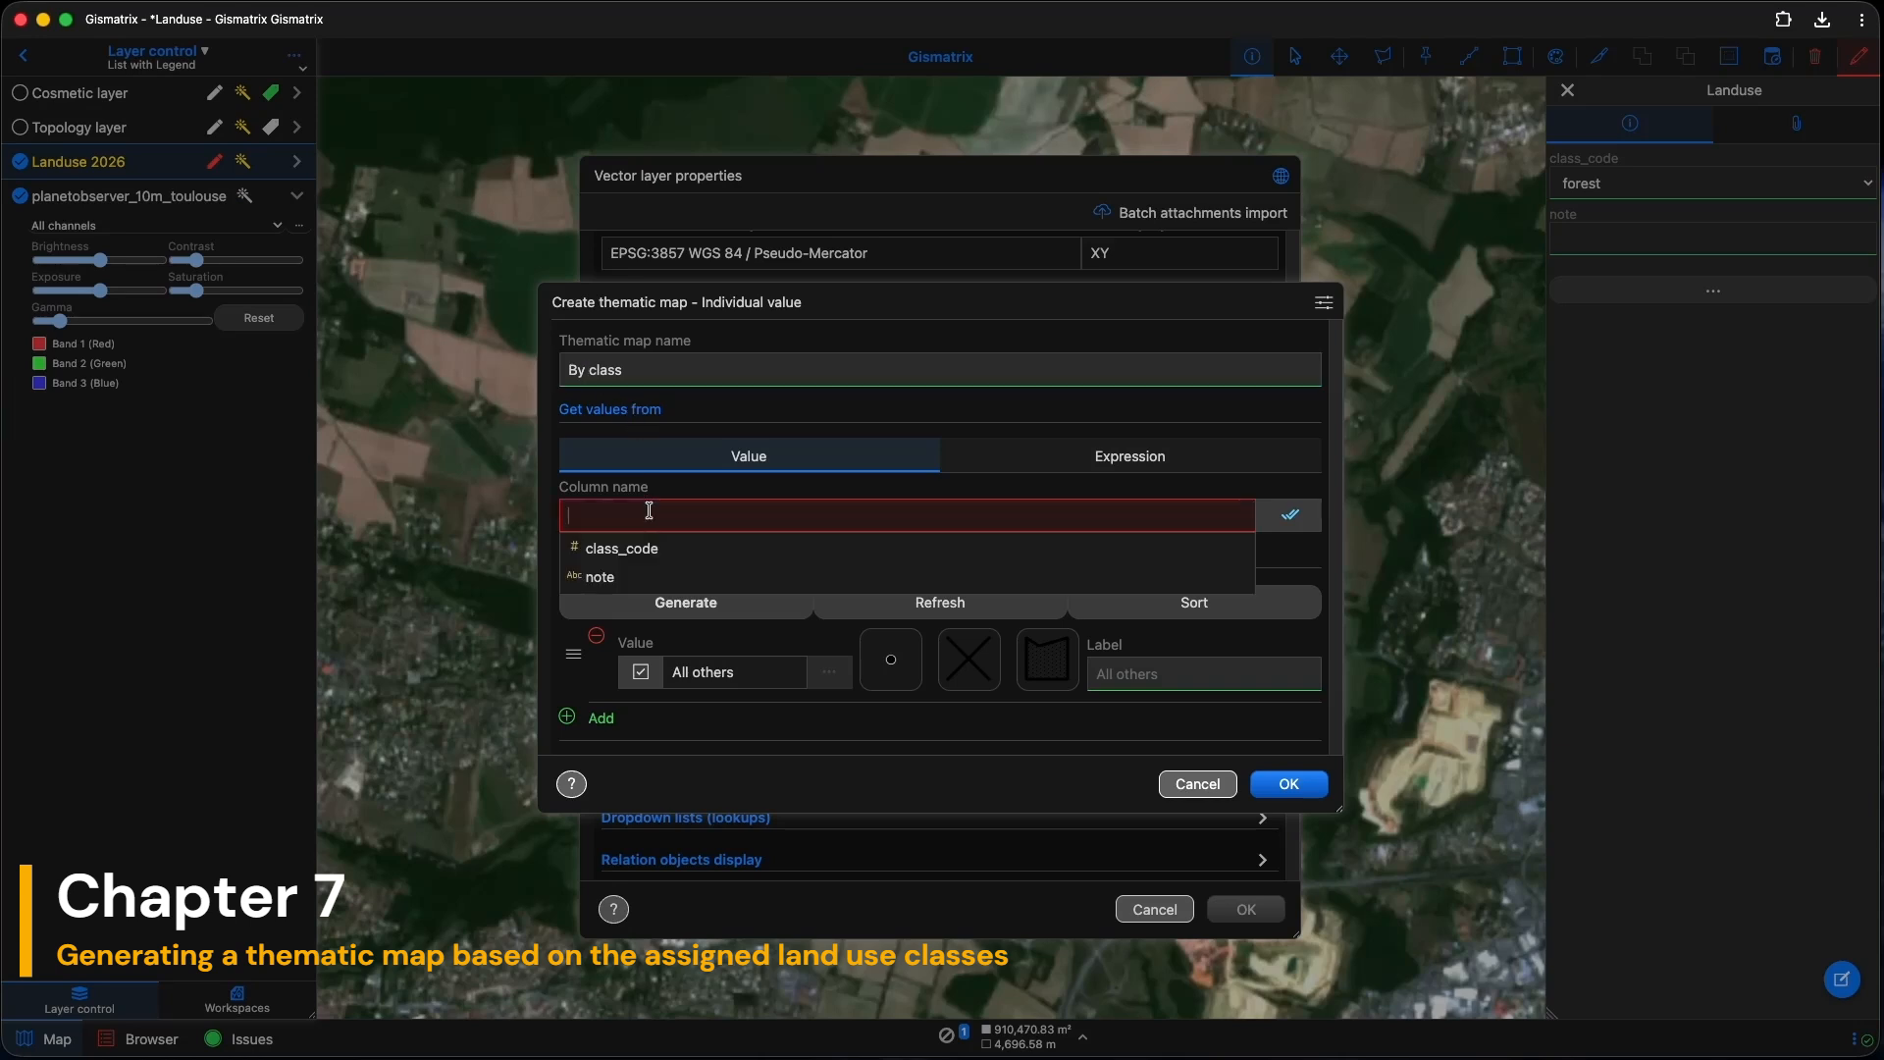
{"action": "left_click", "coordinate": [652, 547]}
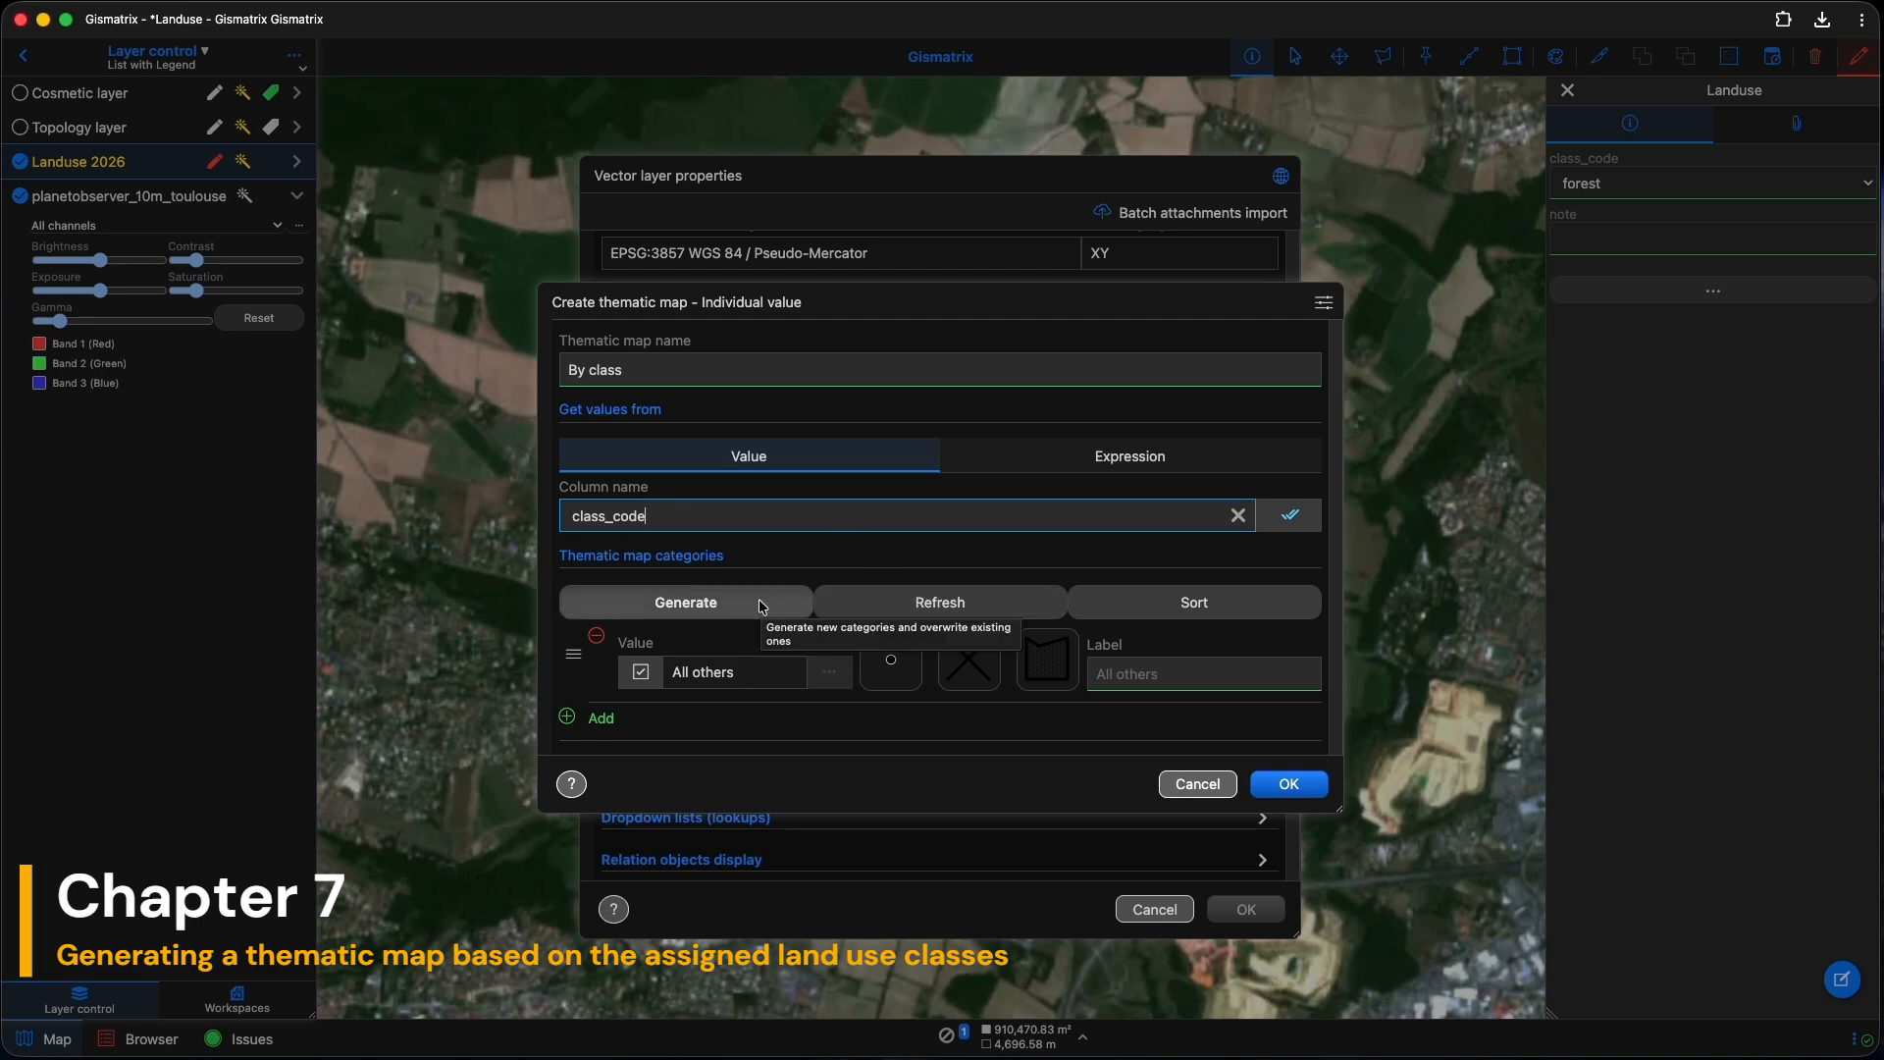
Step: Generate Vary colors categories from the class_code values and save the thematic map
{"action": "left_click", "coordinate": [760, 601]}
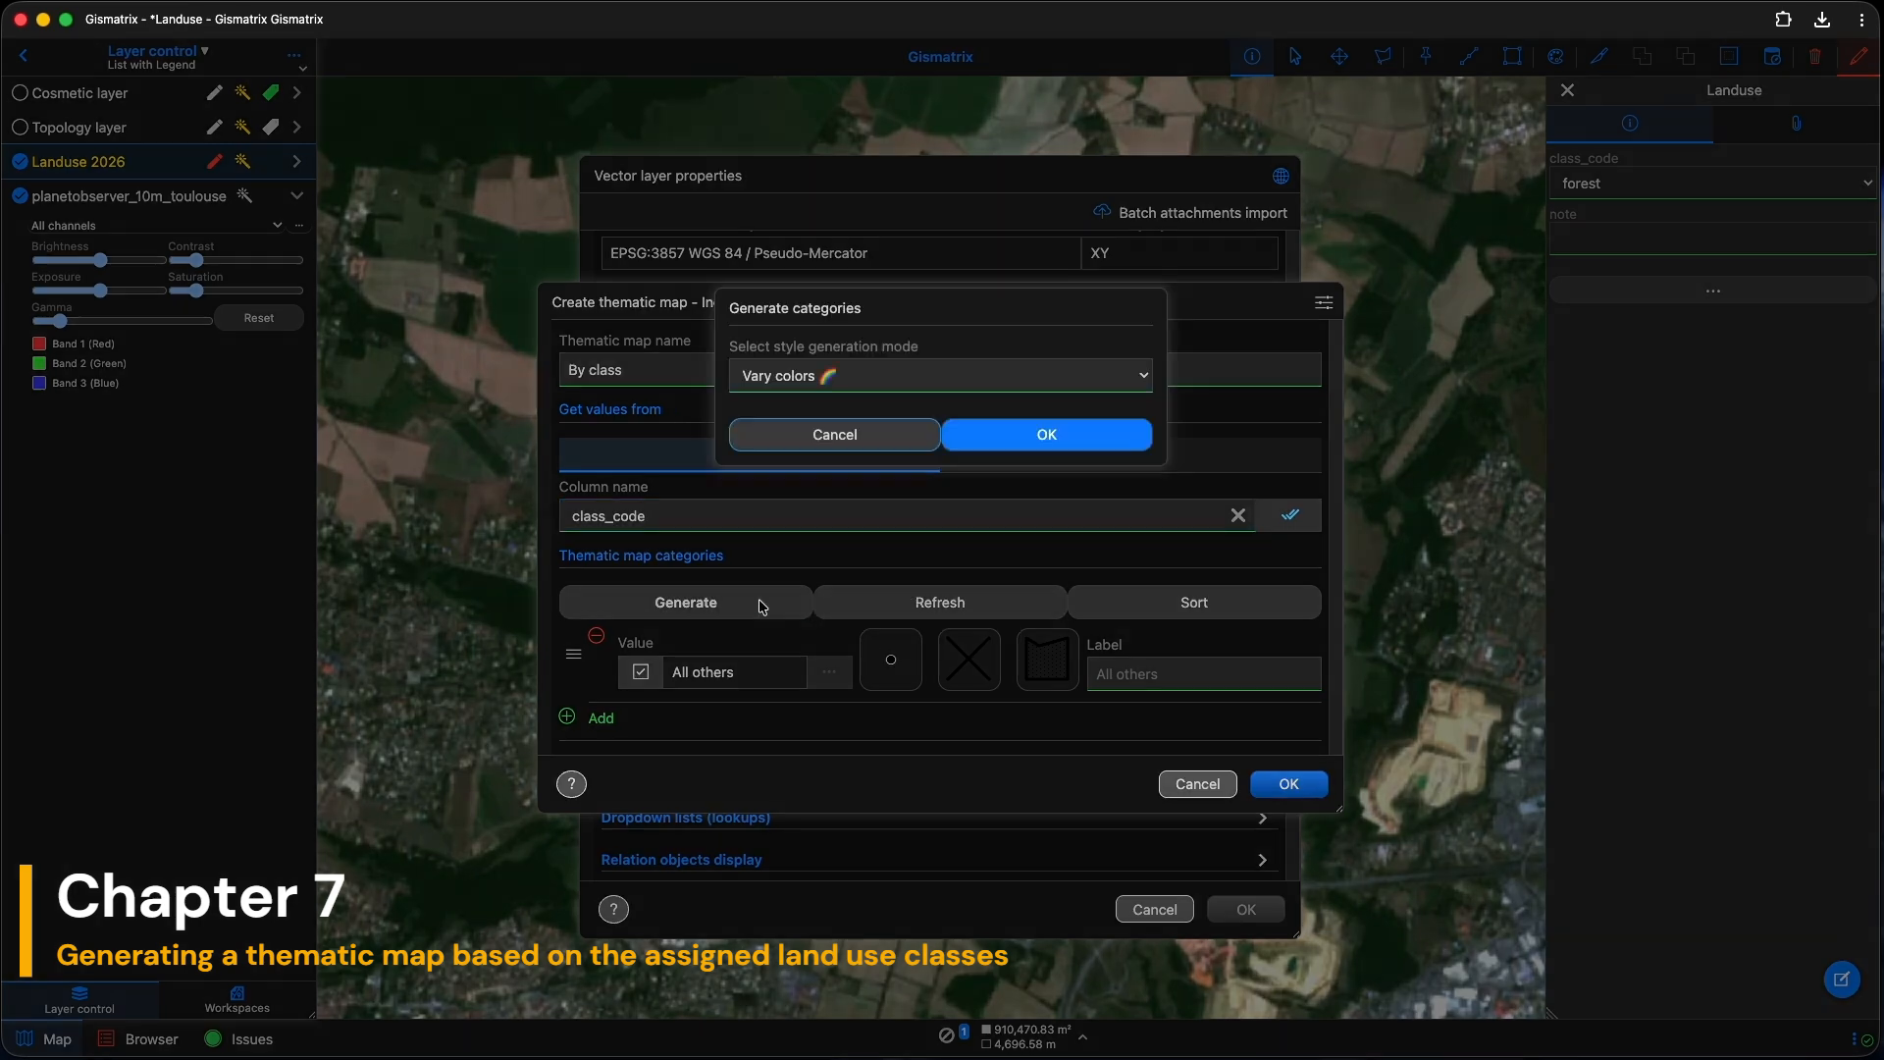
{"action": "left_click", "coordinate": [1031, 373]}
{"action": "left_click", "coordinate": [1030, 371]}
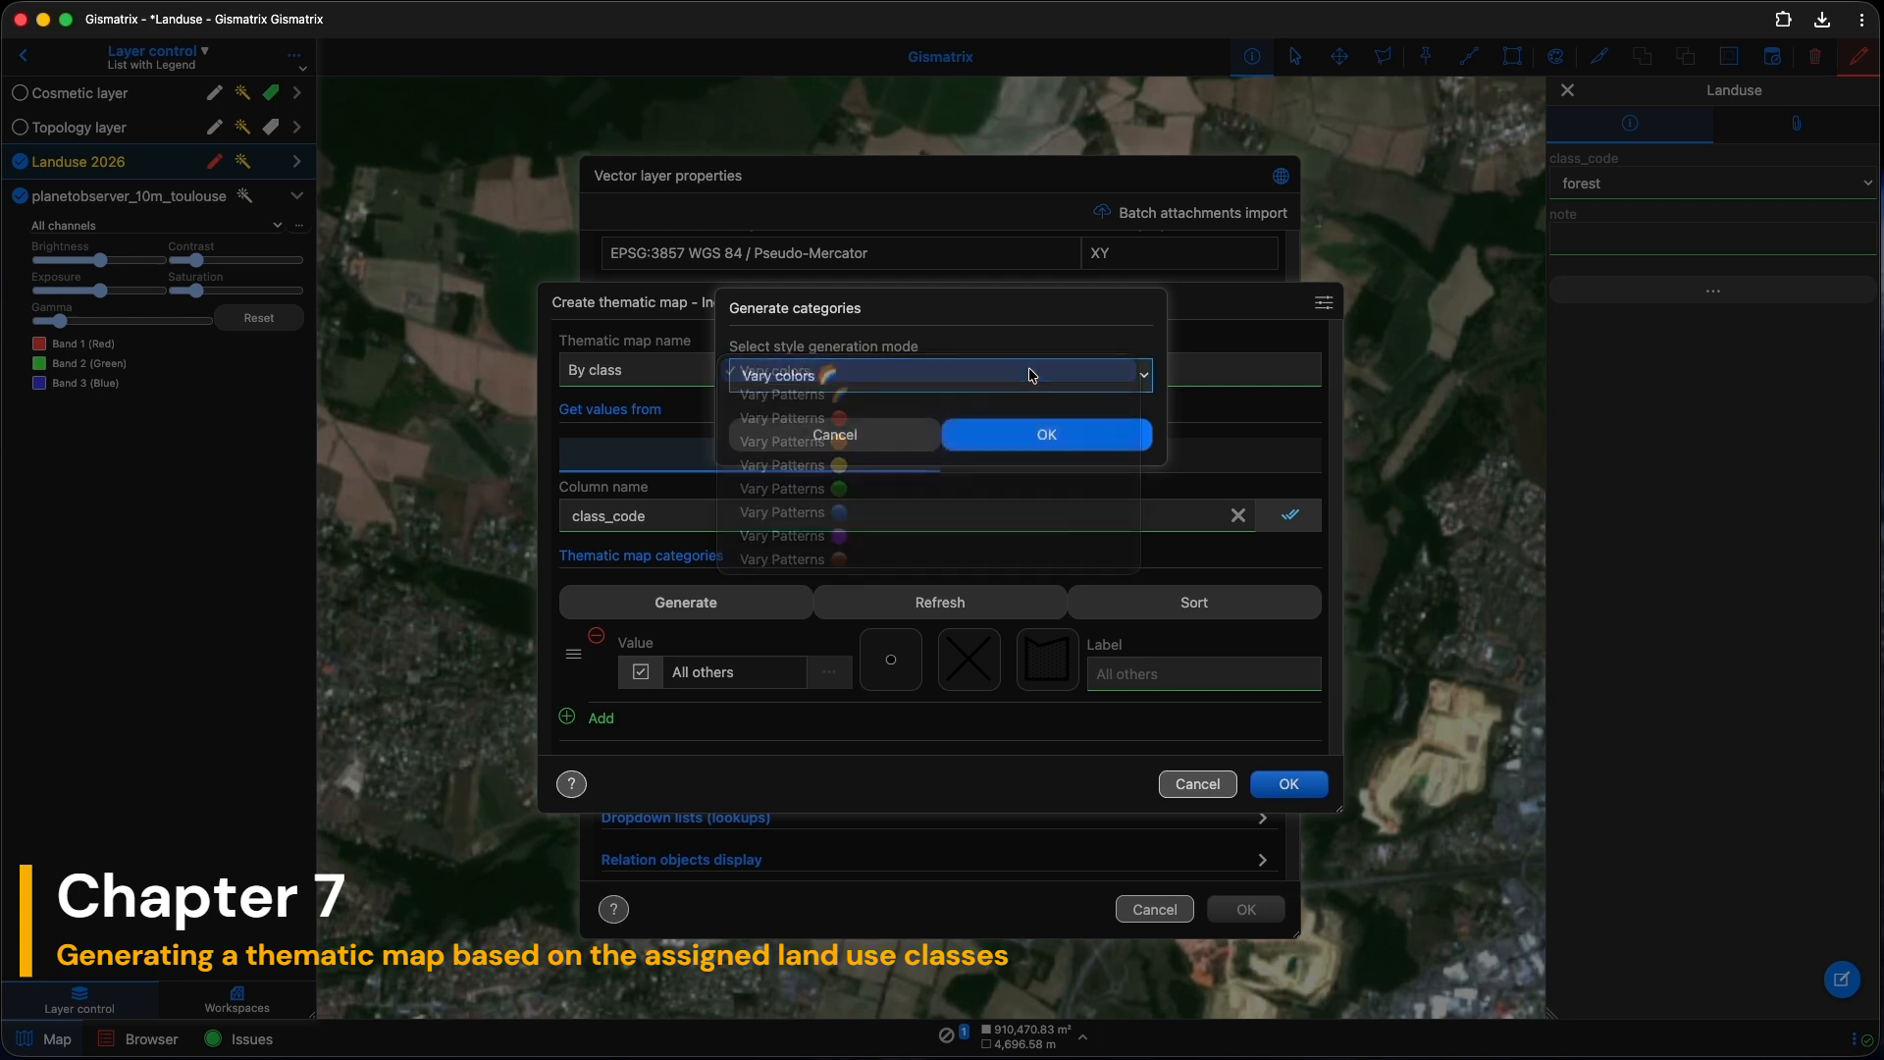
{"action": "left_click", "coordinate": [1046, 437]}
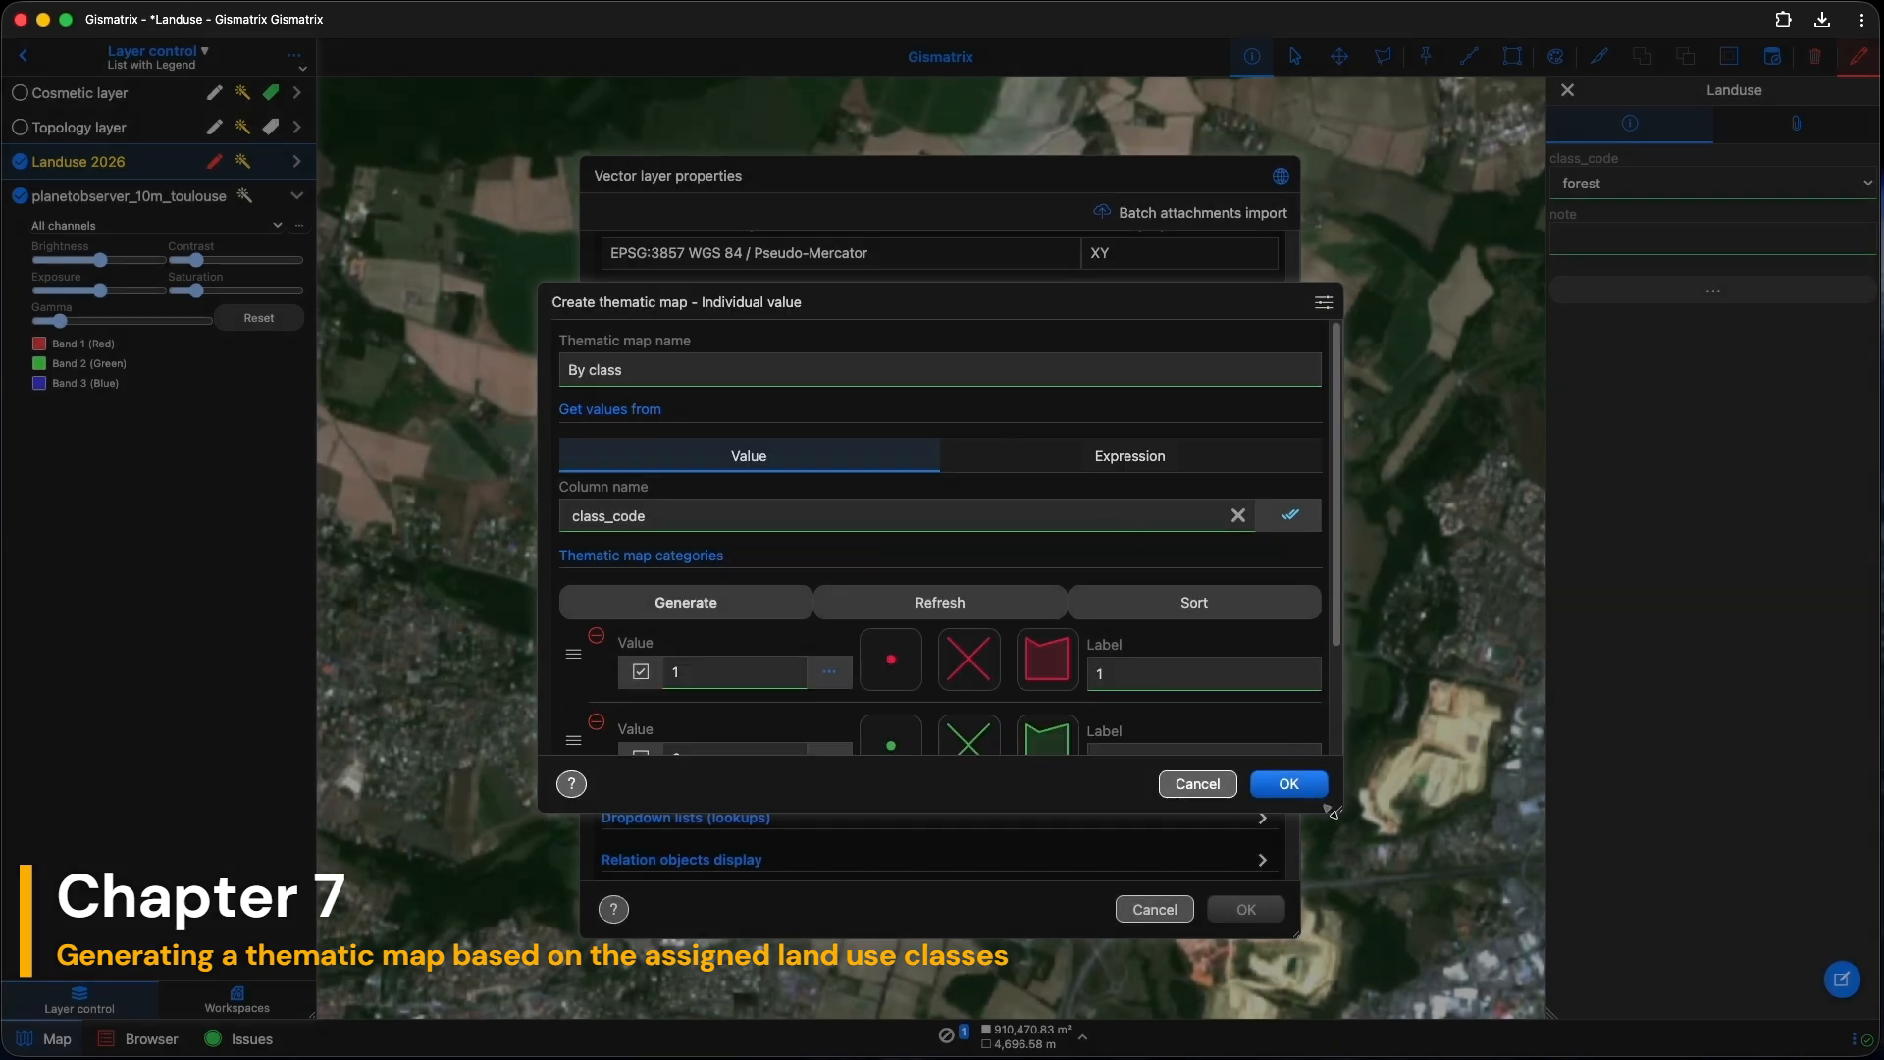
{"action": "left_click_drag", "start_coordinate": [1338, 811], "coordinate": [1419, 1007]}
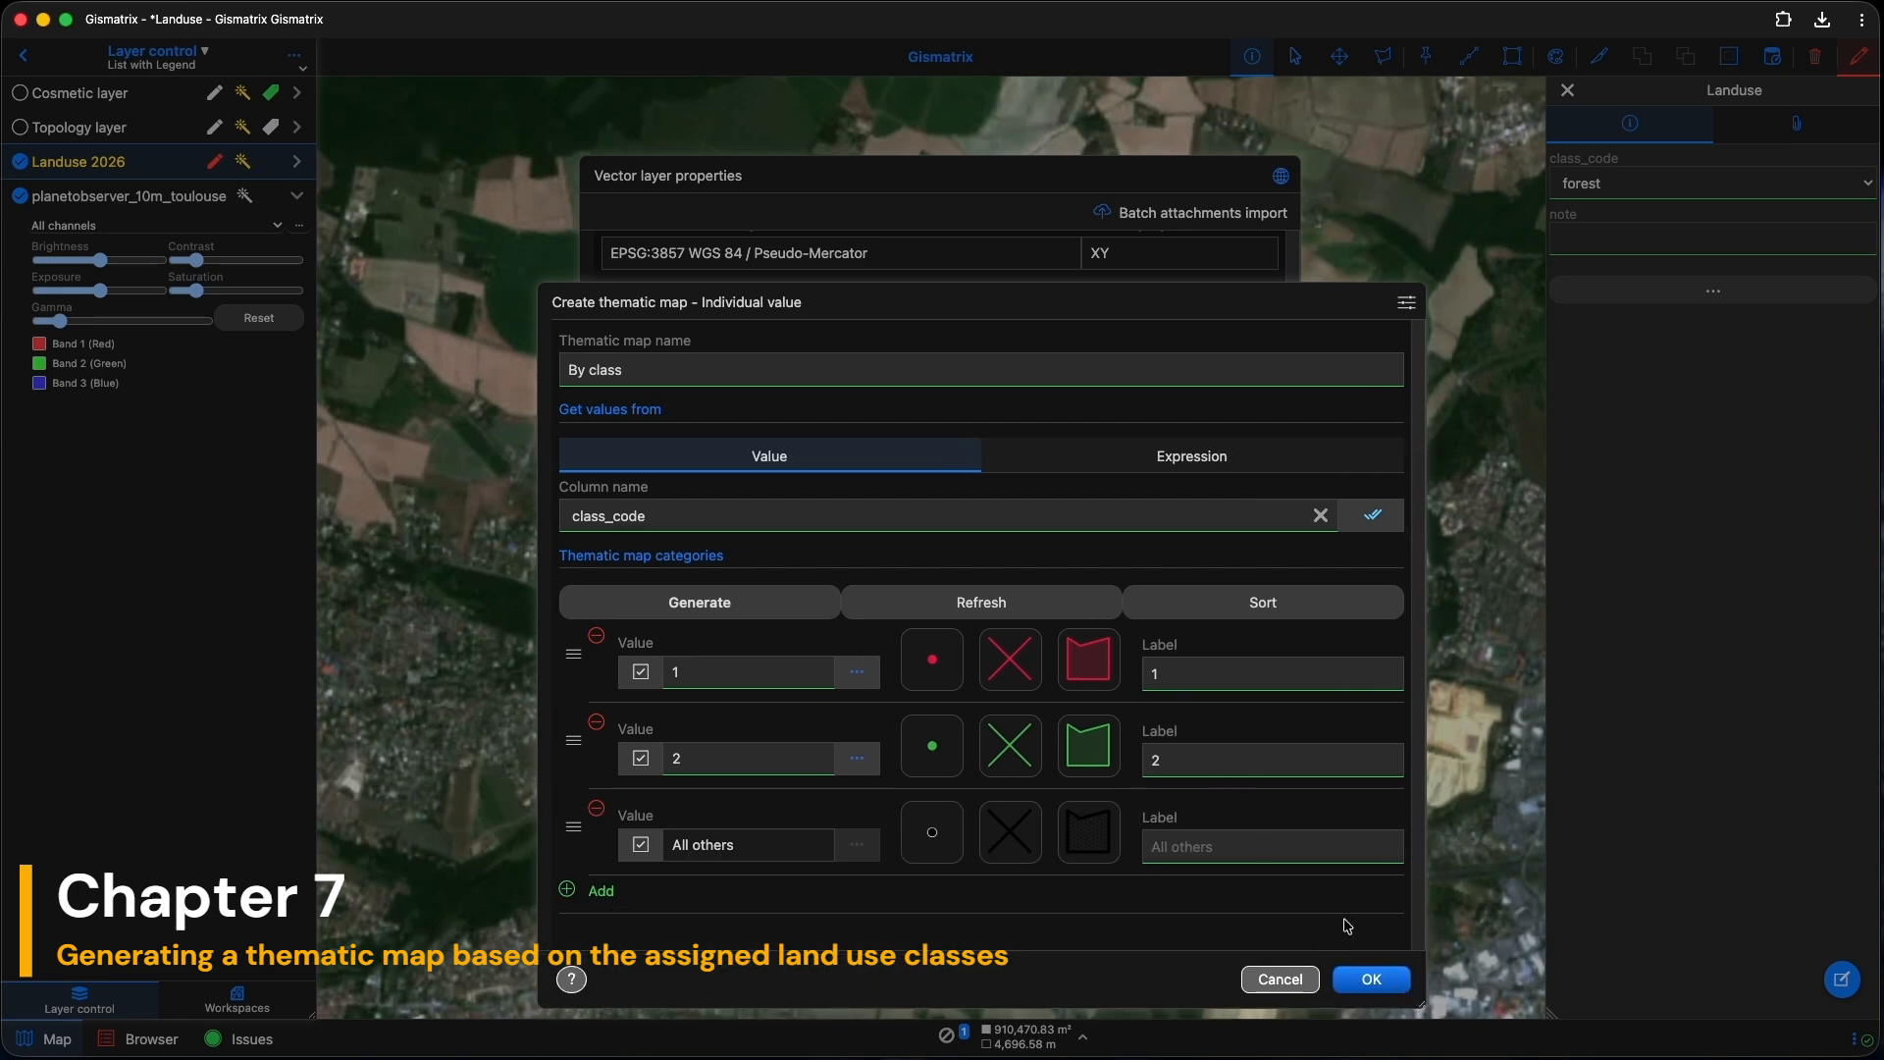
{"action": "left_click", "coordinate": [1372, 980]}
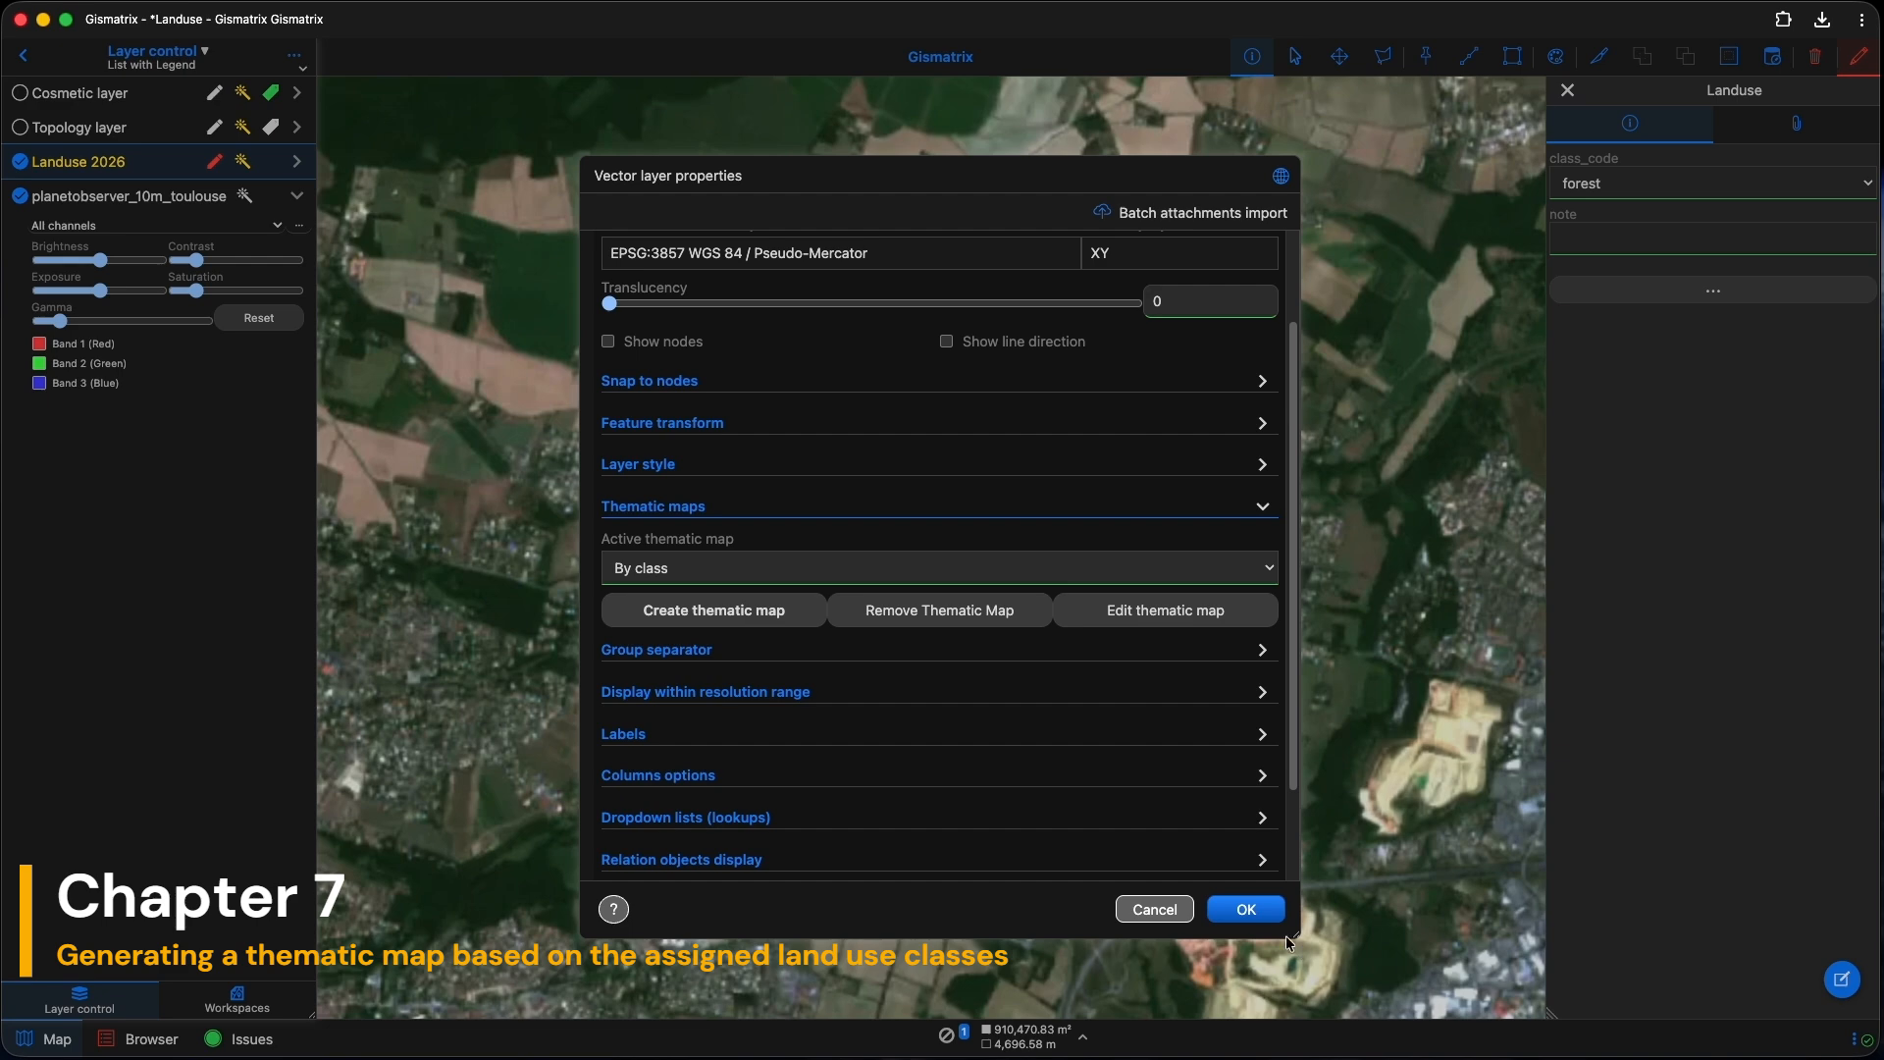
Step: Apply the By class styling and set the right-hand polygon's class_code to residential
{"action": "left_click", "coordinate": [1246, 910]}
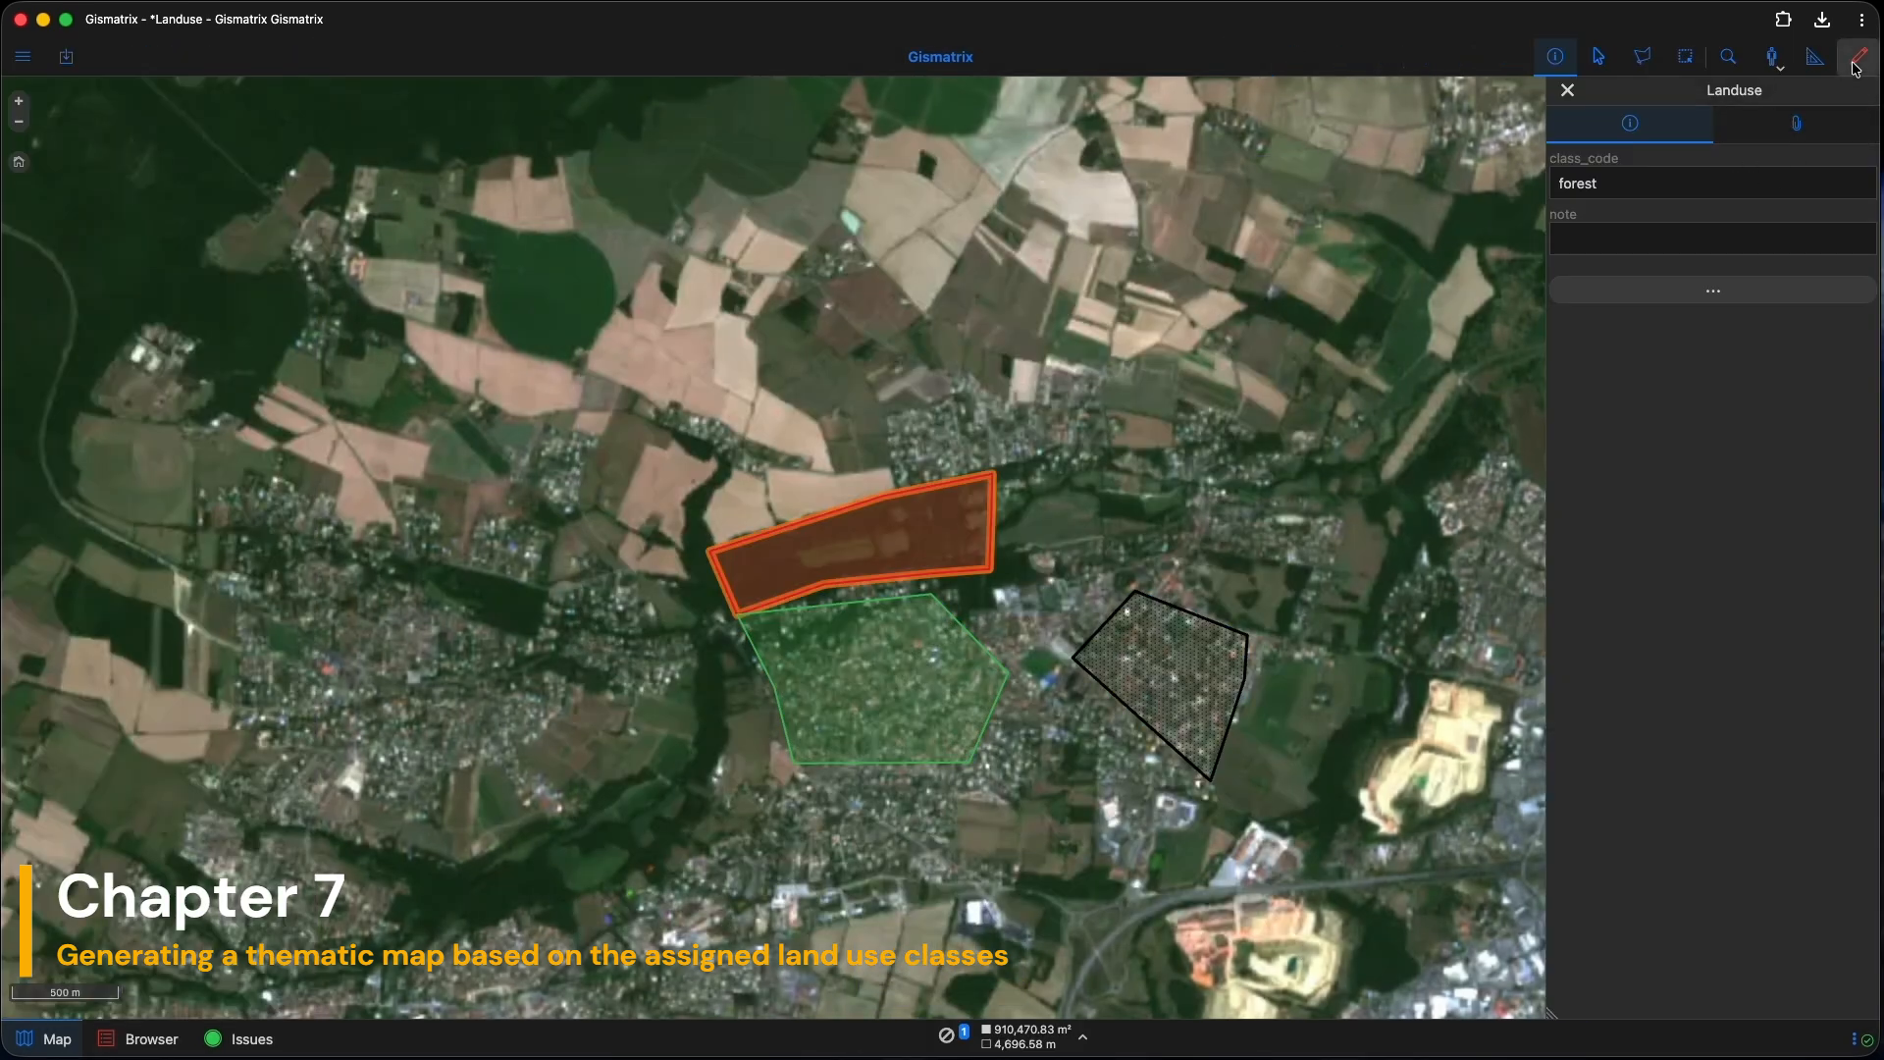
{"action": "left_click", "coordinate": [1855, 62]}
{"action": "left_click", "coordinate": [1191, 663]}
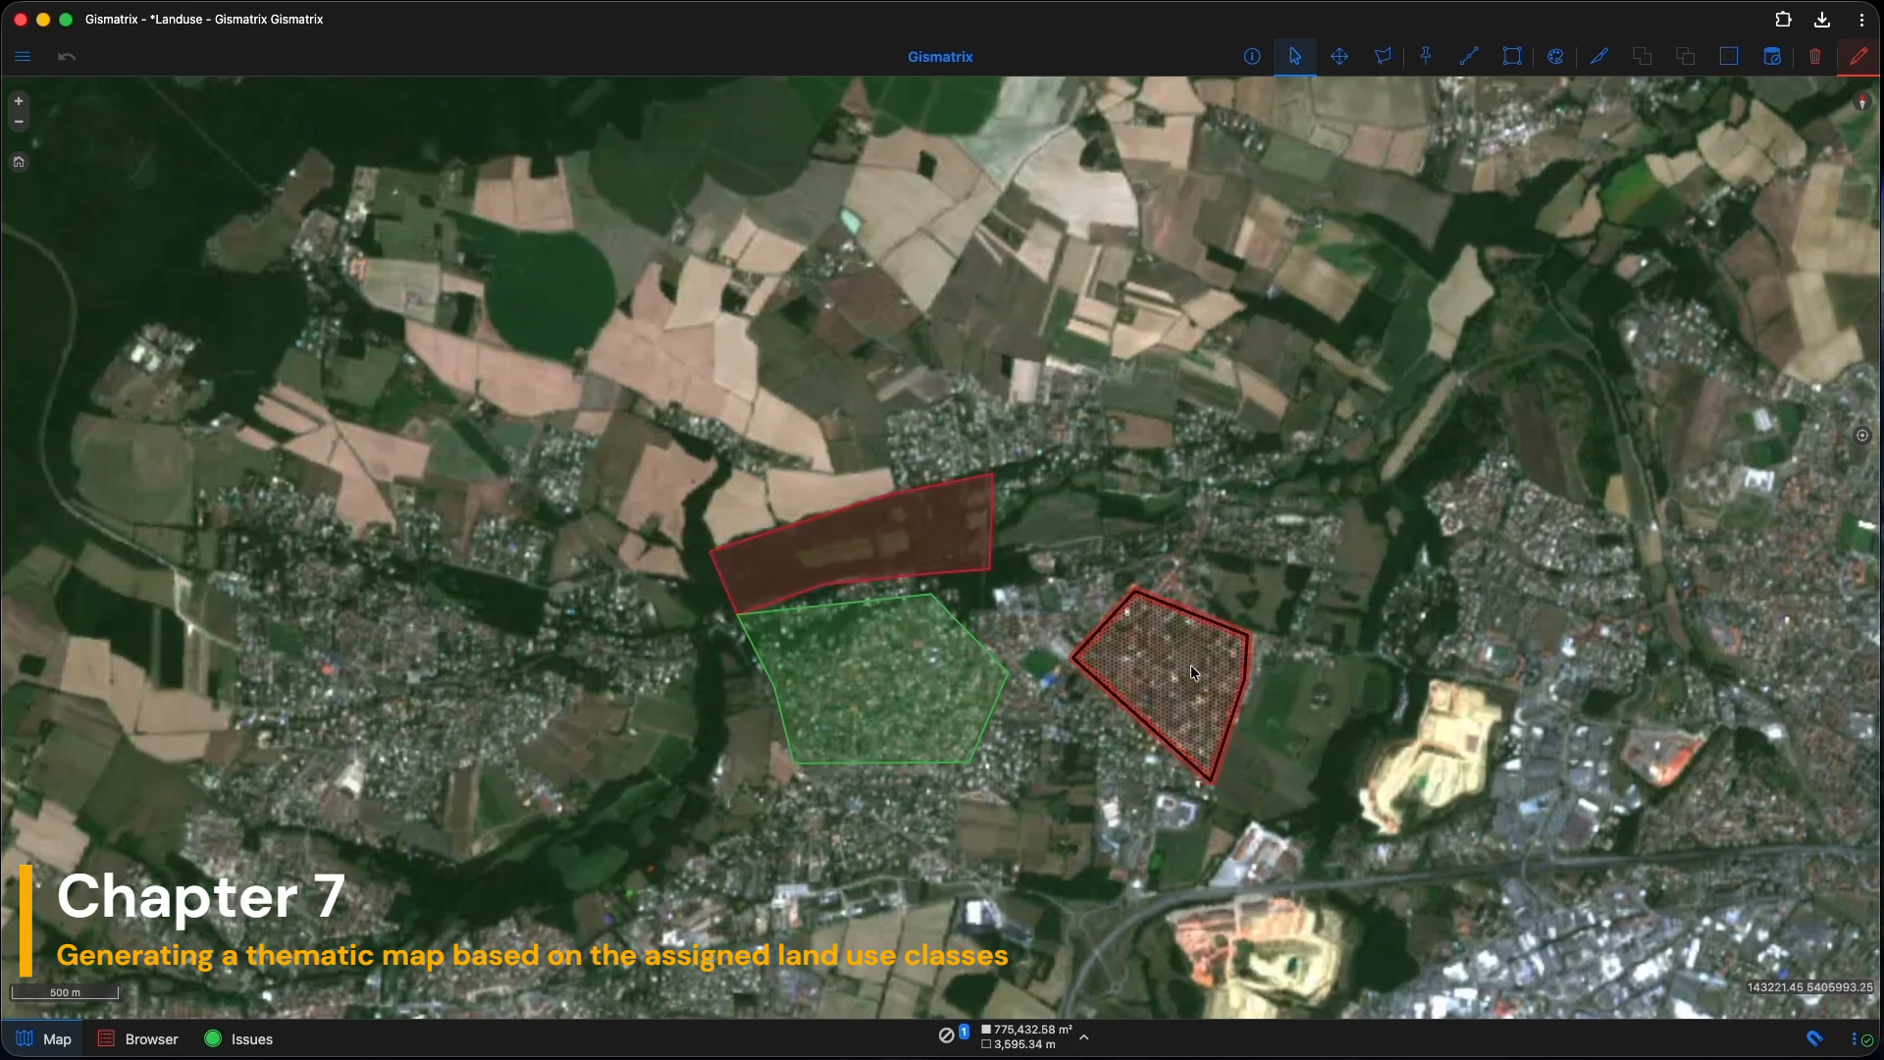
{"action": "left_click", "coordinate": [1252, 57]}
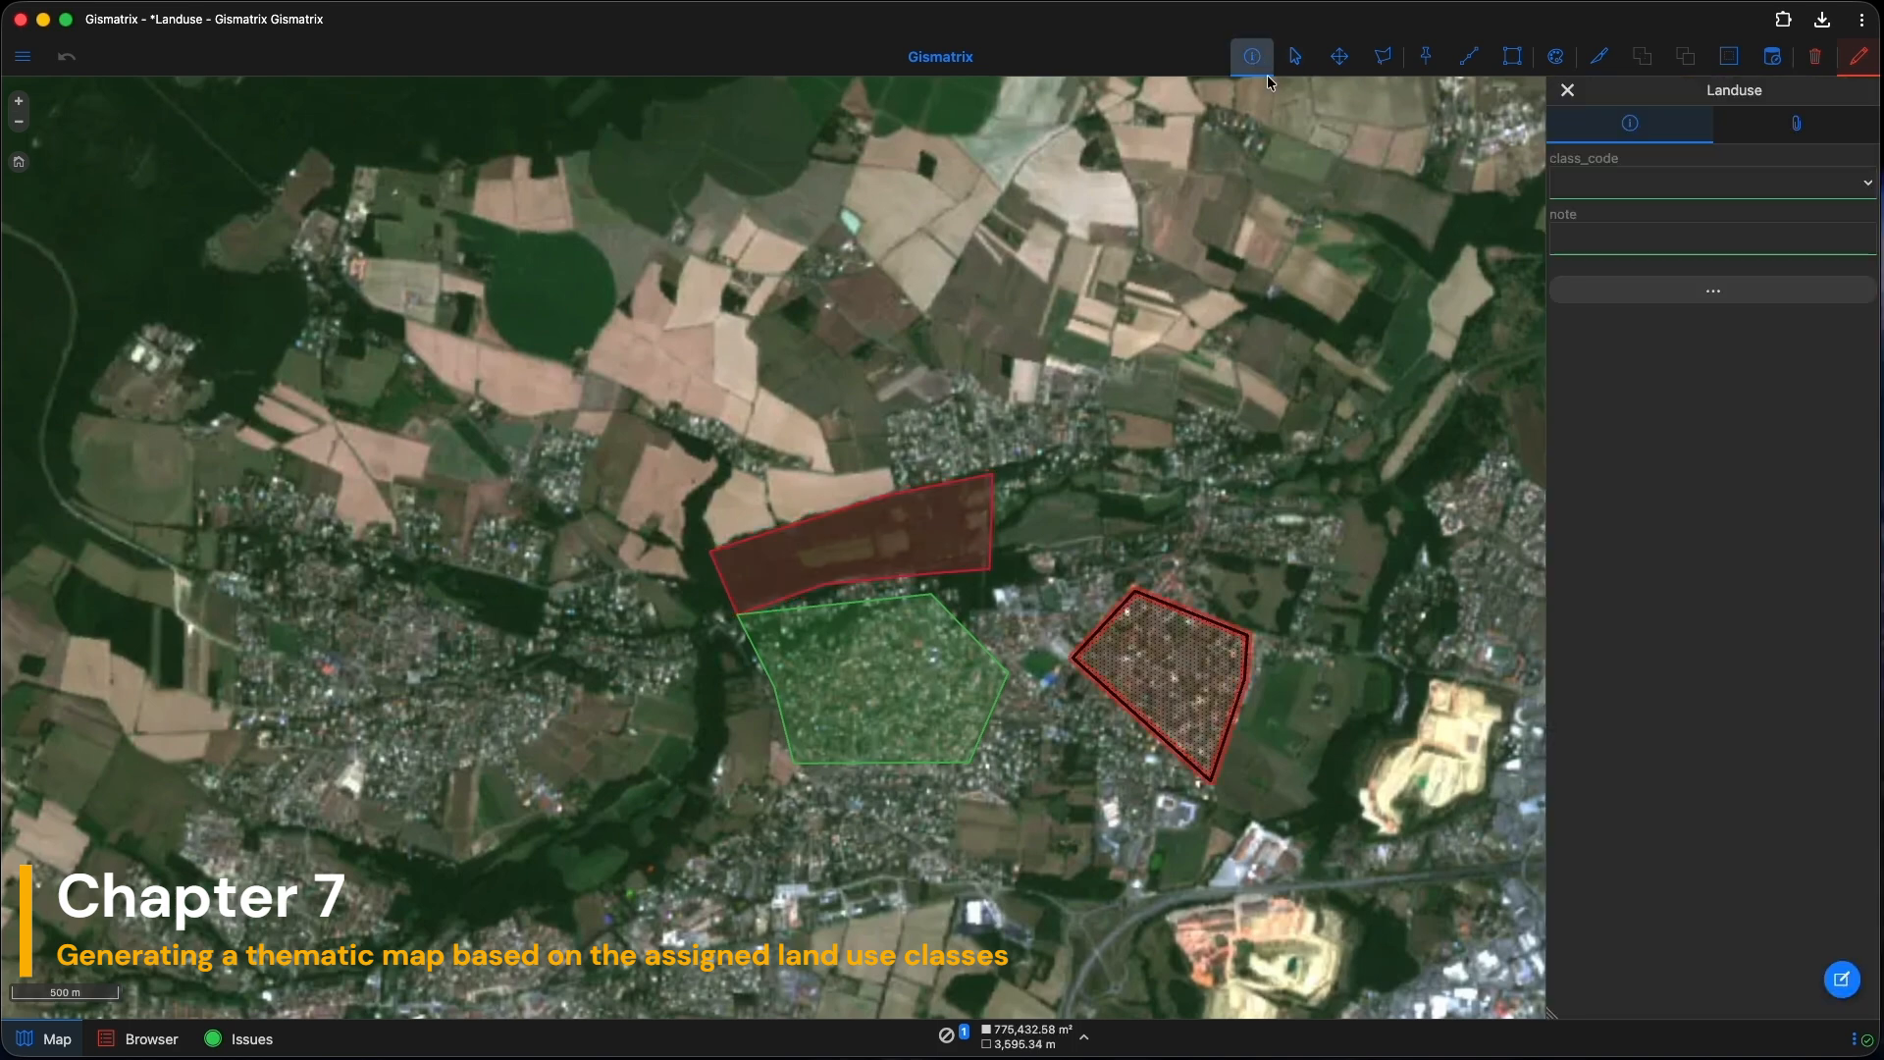
{"action": "left_click", "coordinate": [1665, 189]}
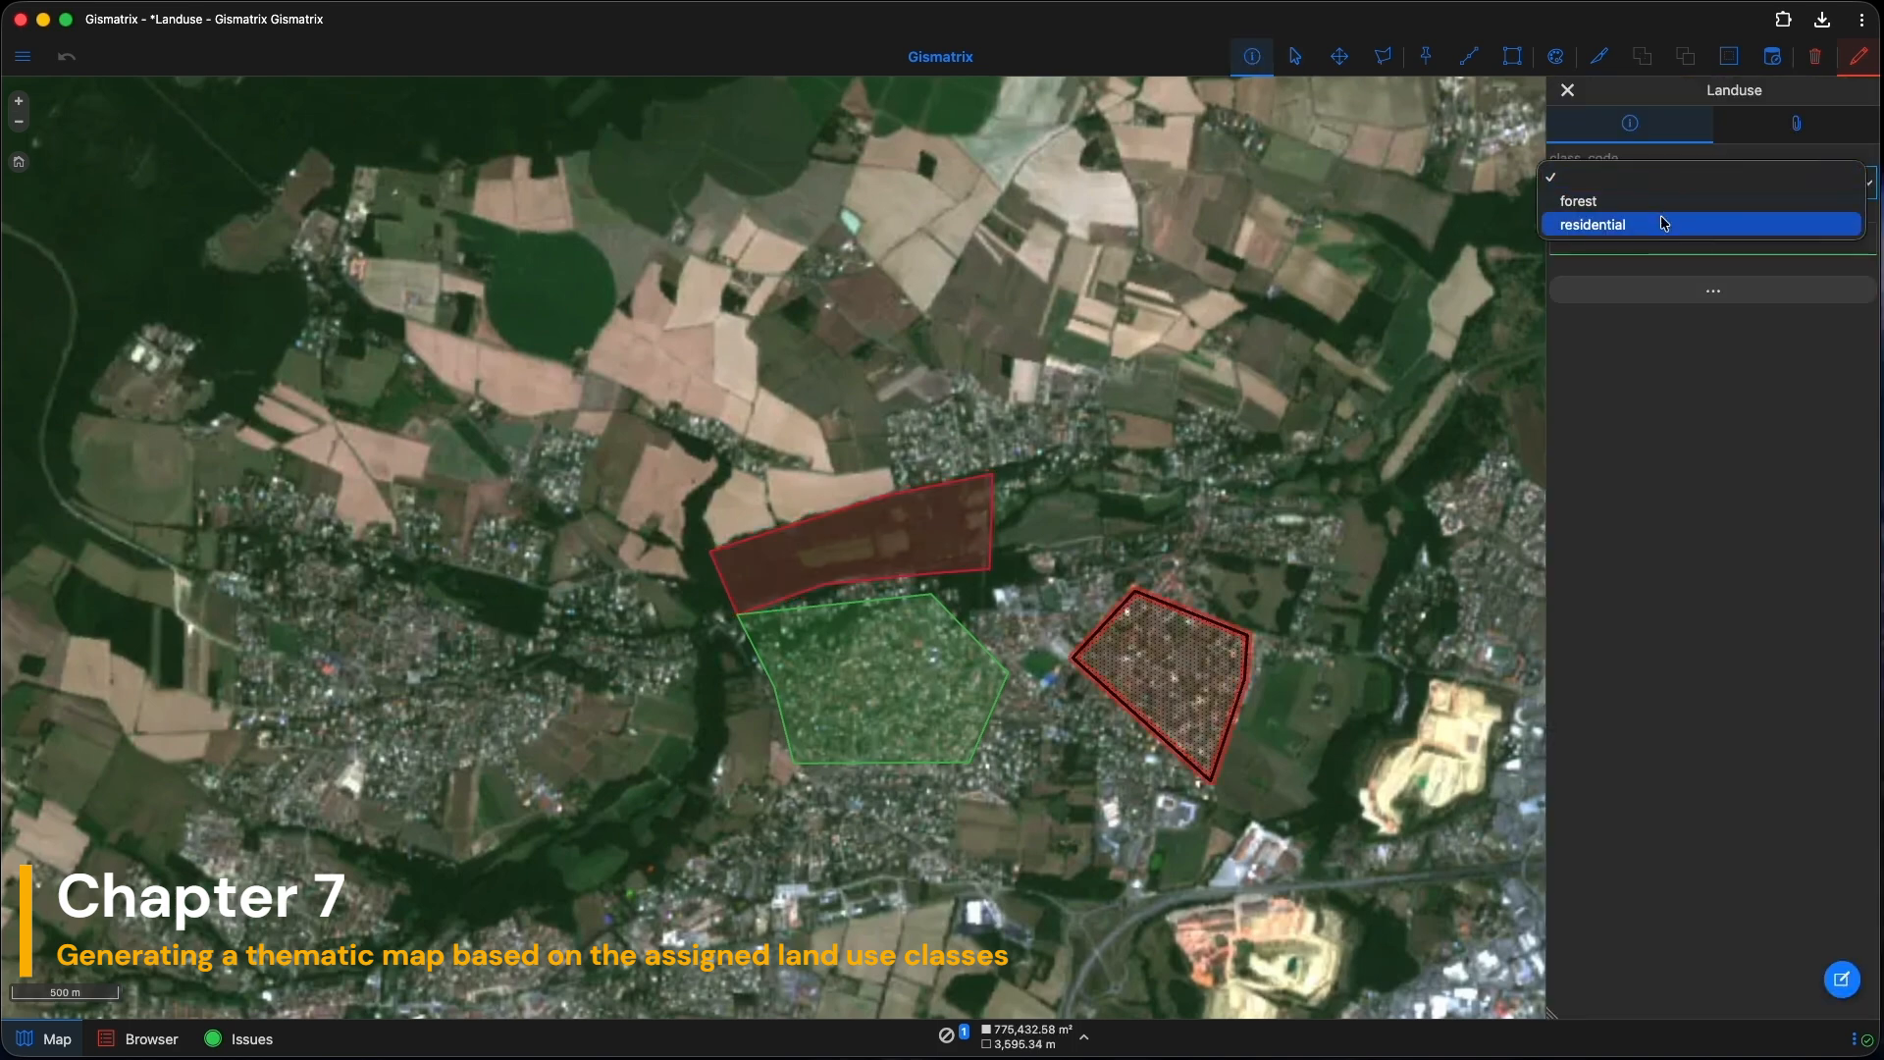
{"action": "left_click", "coordinate": [1665, 223]}
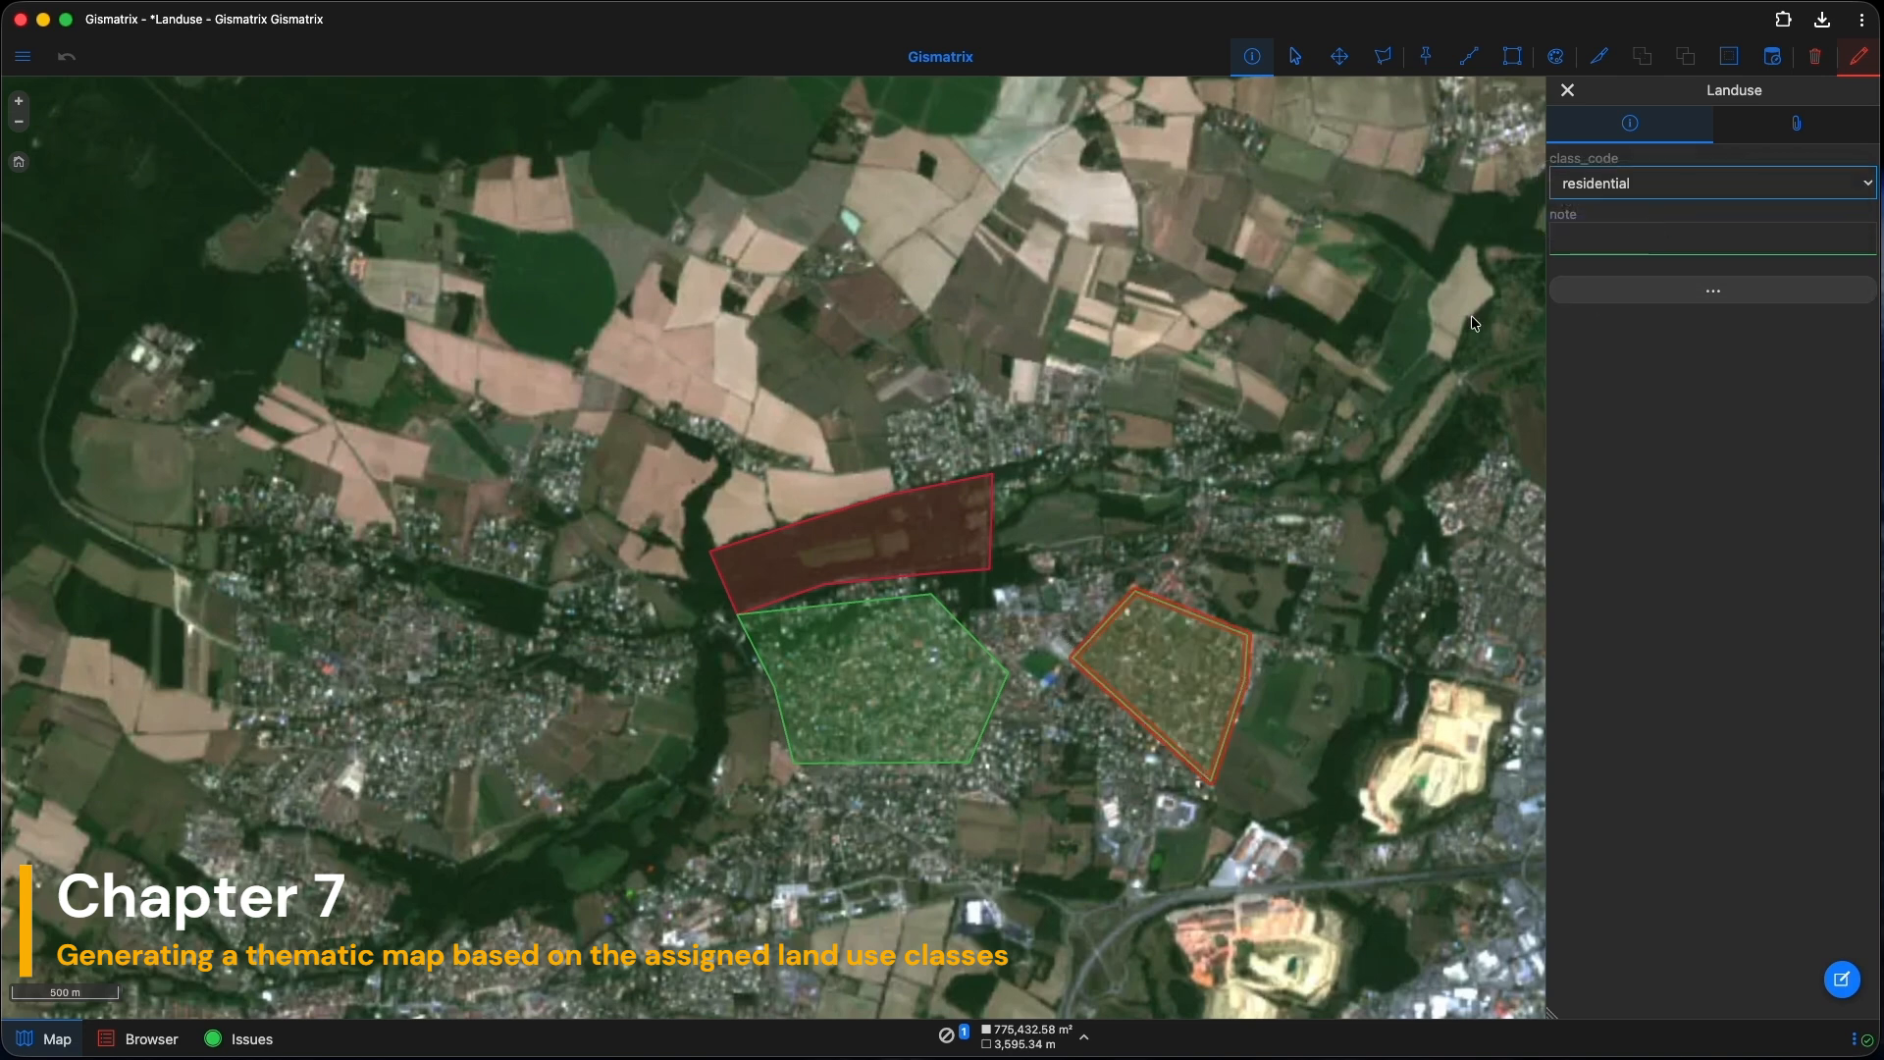
{"action": "left_click", "coordinate": [1512, 56]}
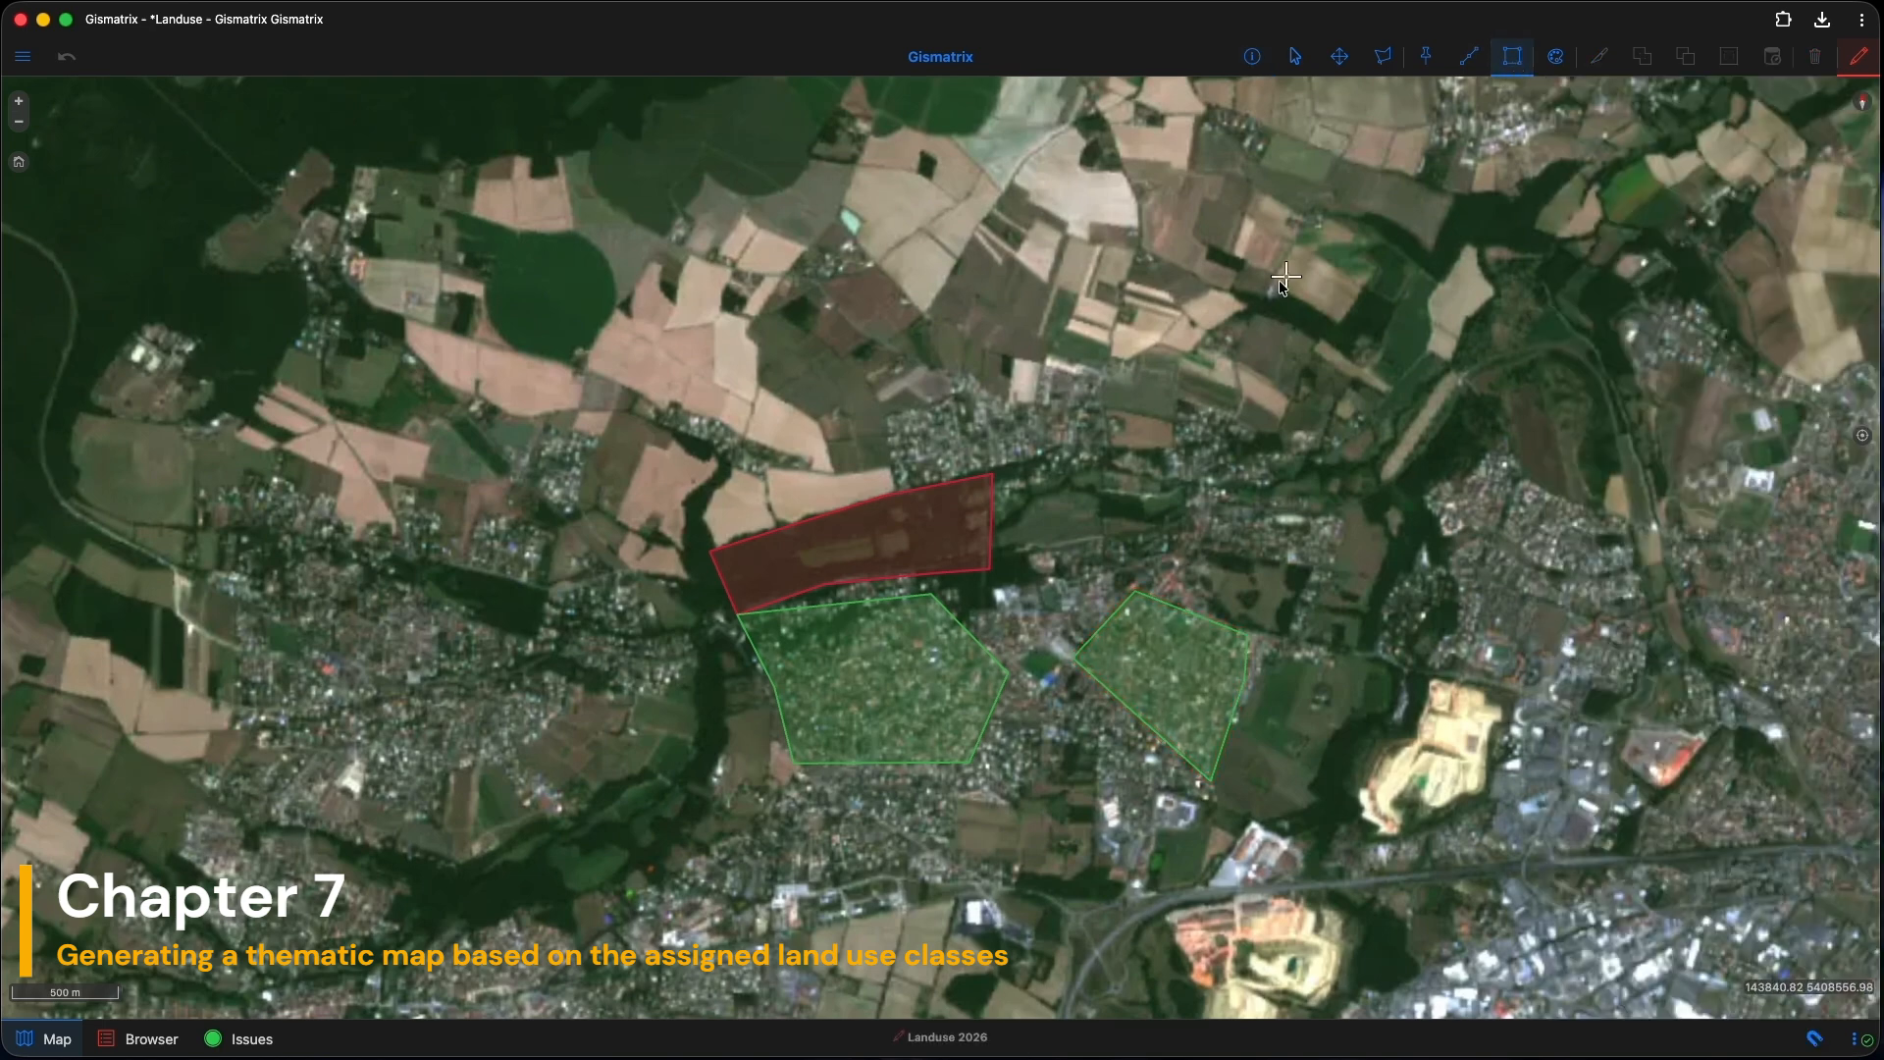
Step: Draw a narrow four-corner polygon just west of the residential area
{"action": "left_click", "coordinate": [700, 650]}
{"action": "left_click", "coordinate": [695, 753]}
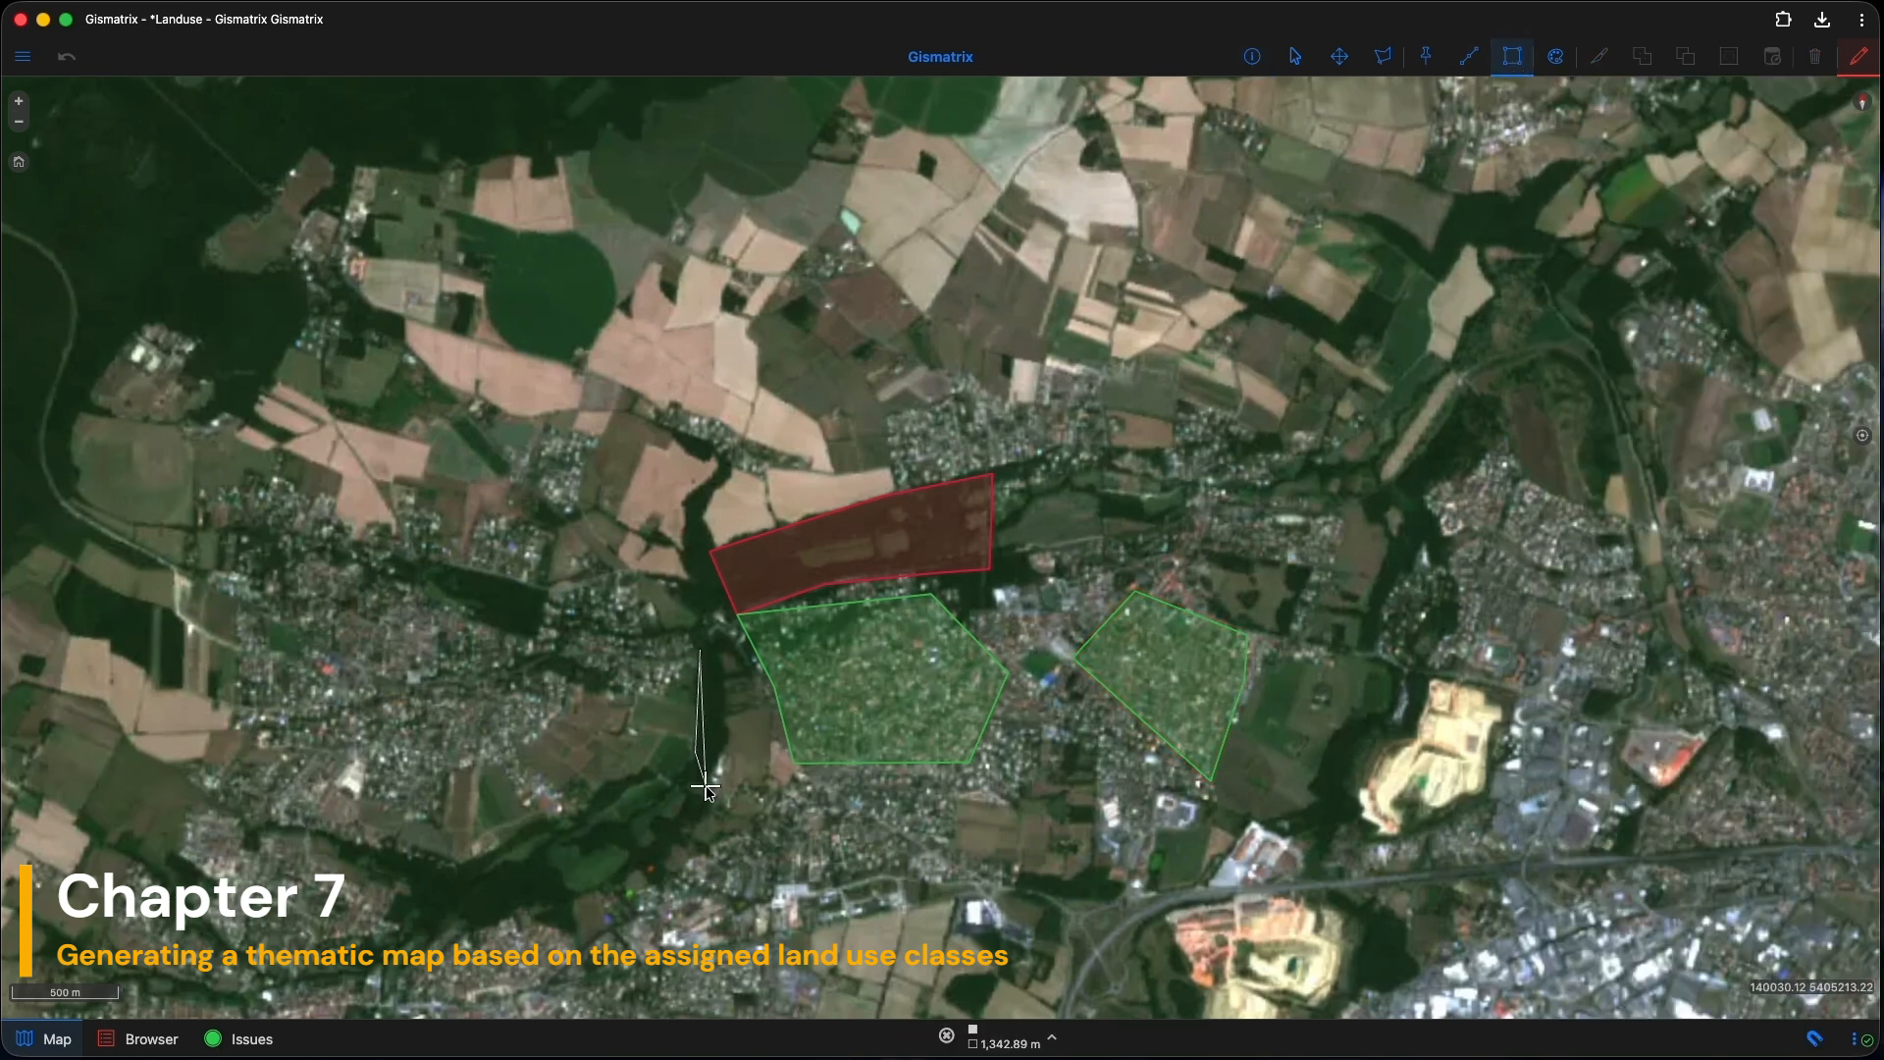
{"action": "left_click", "coordinate": [726, 793]}
{"action": "double_click", "coordinate": [736, 654]}
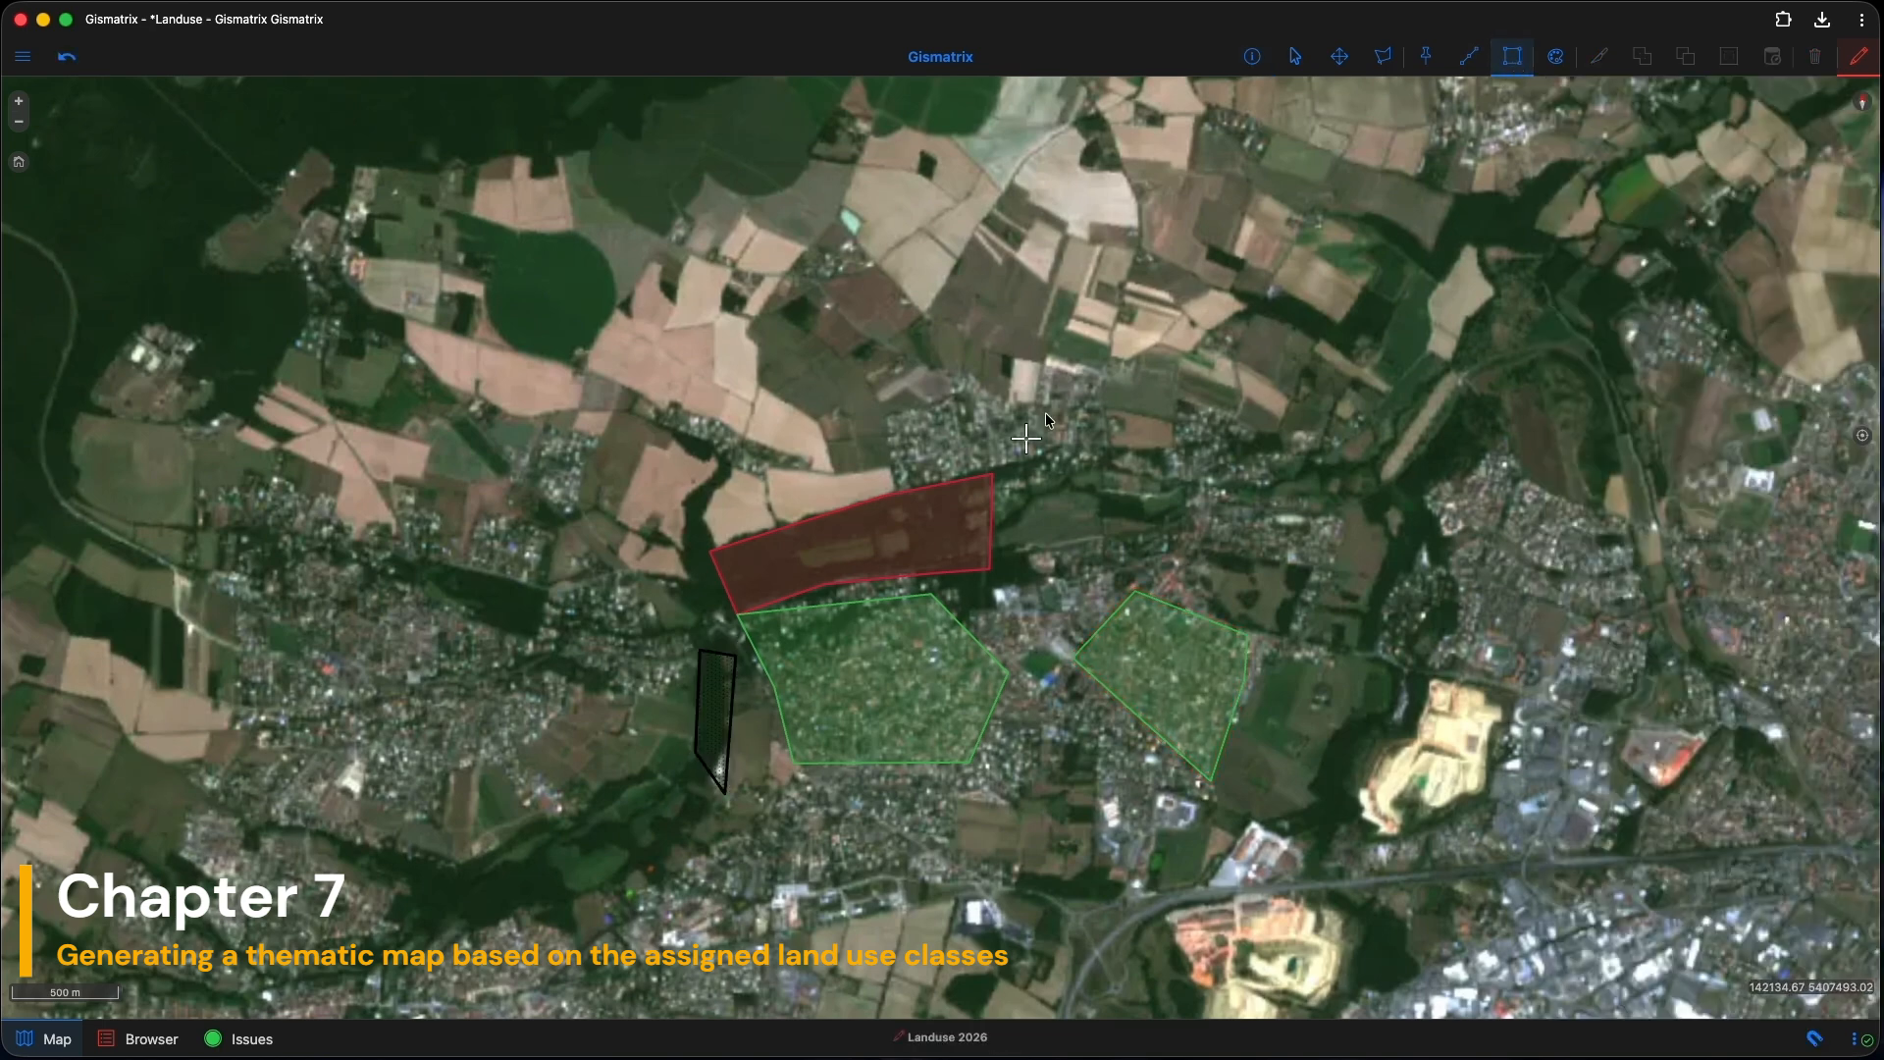
Step: Set the new polygon's class_code to forest and check the class legend in Layer control
{"action": "left_click", "coordinate": [1265, 53]}
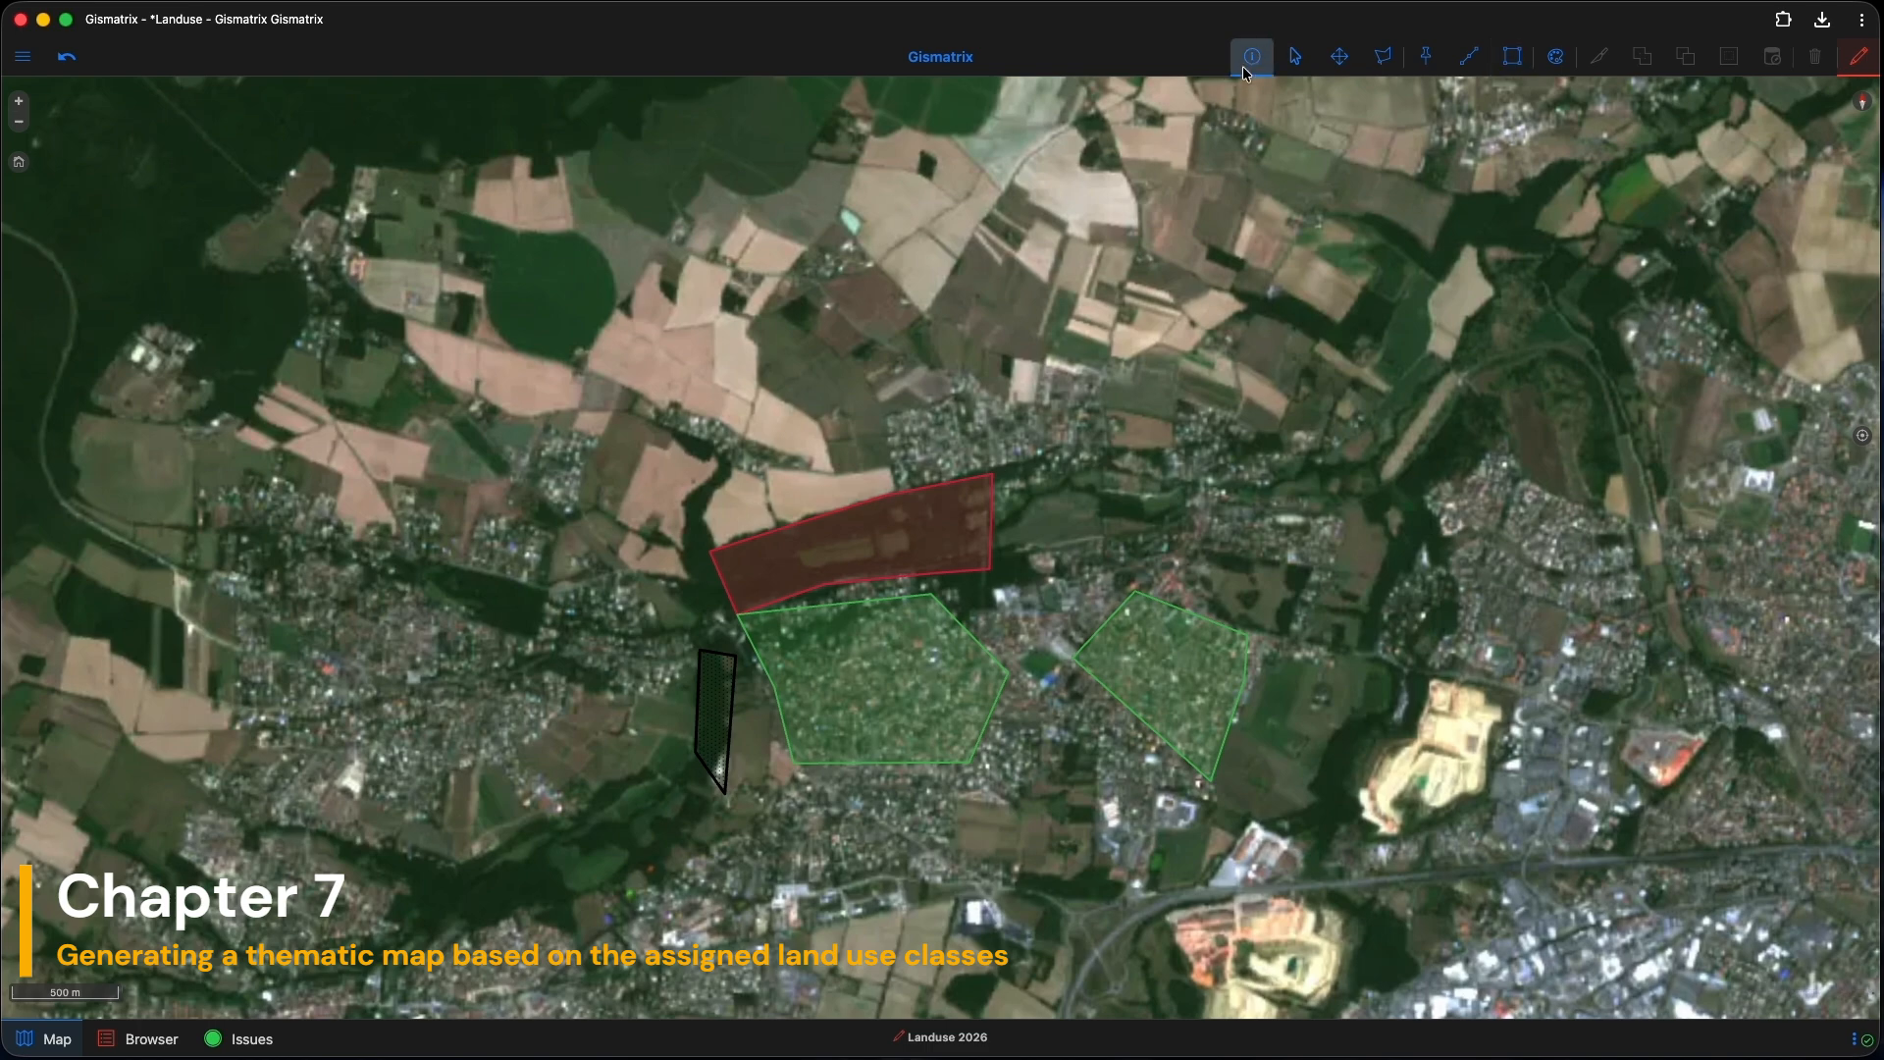
{"action": "left_click", "coordinate": [709, 691]}
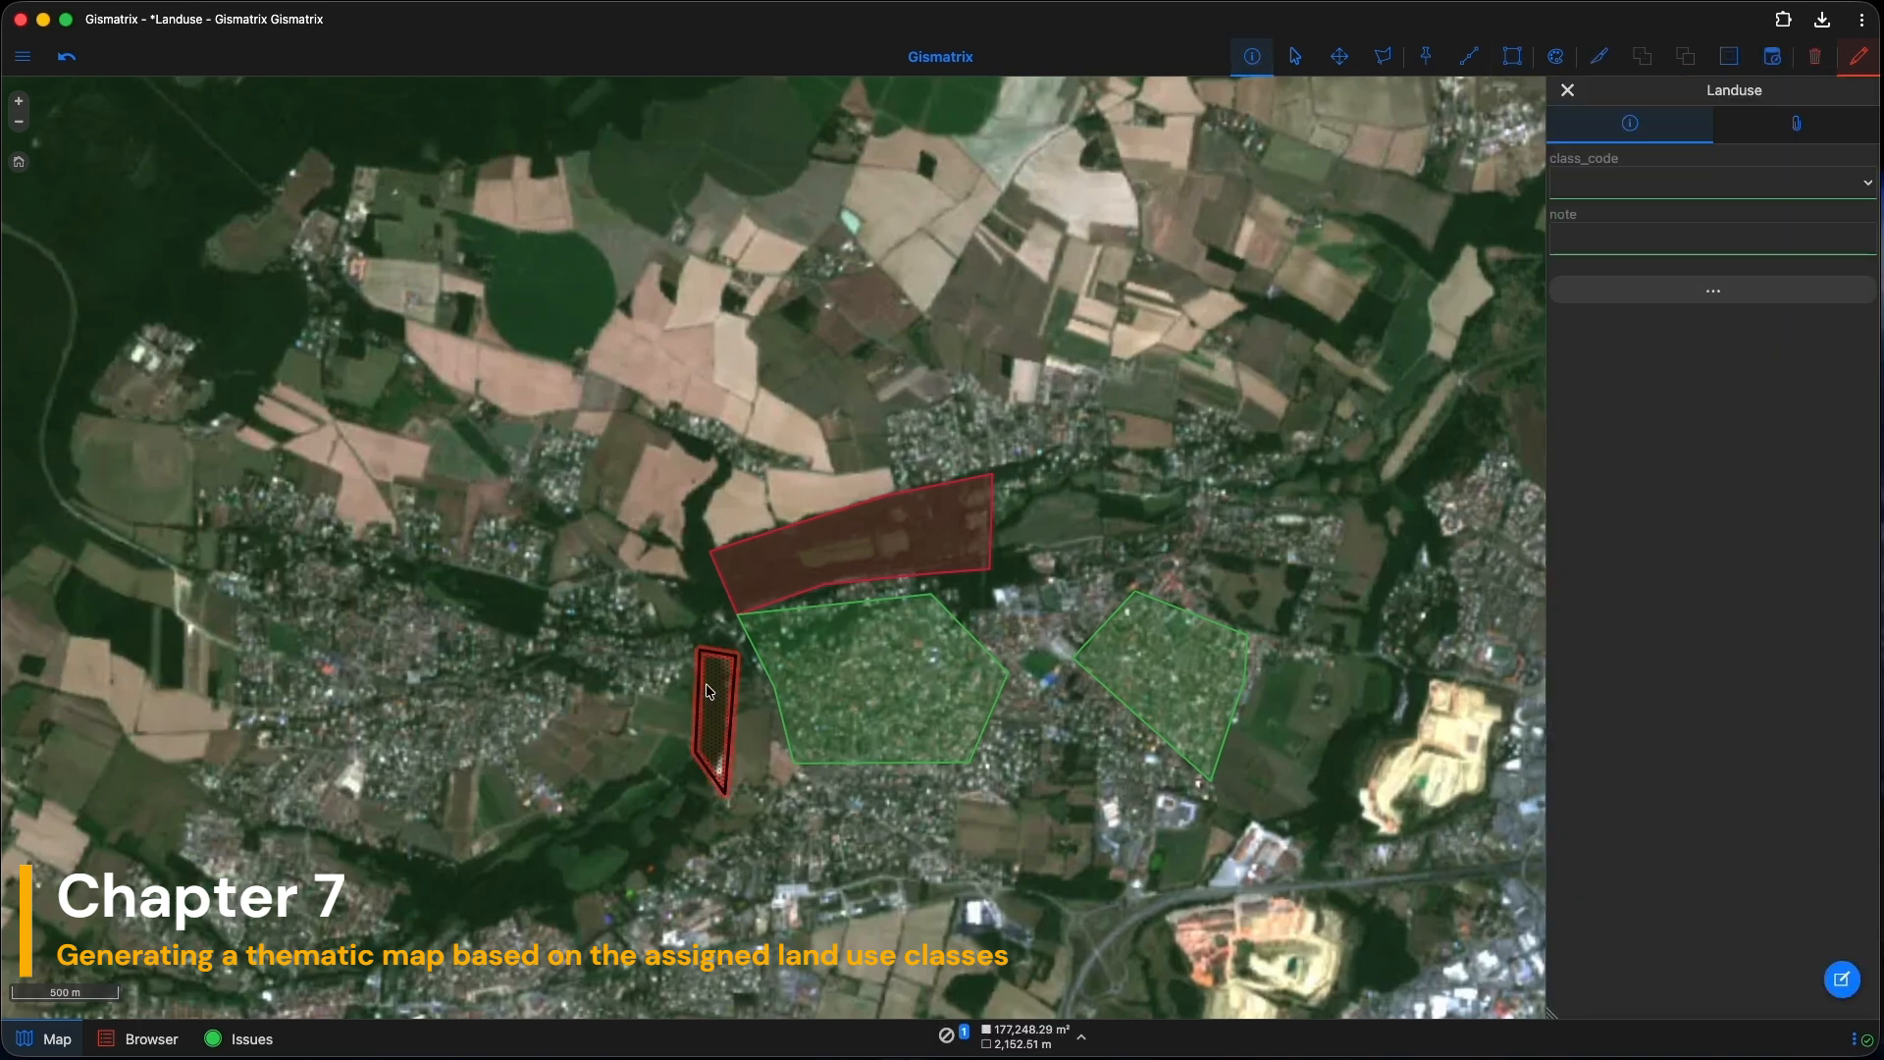
{"action": "left_click", "coordinate": [1577, 183]}
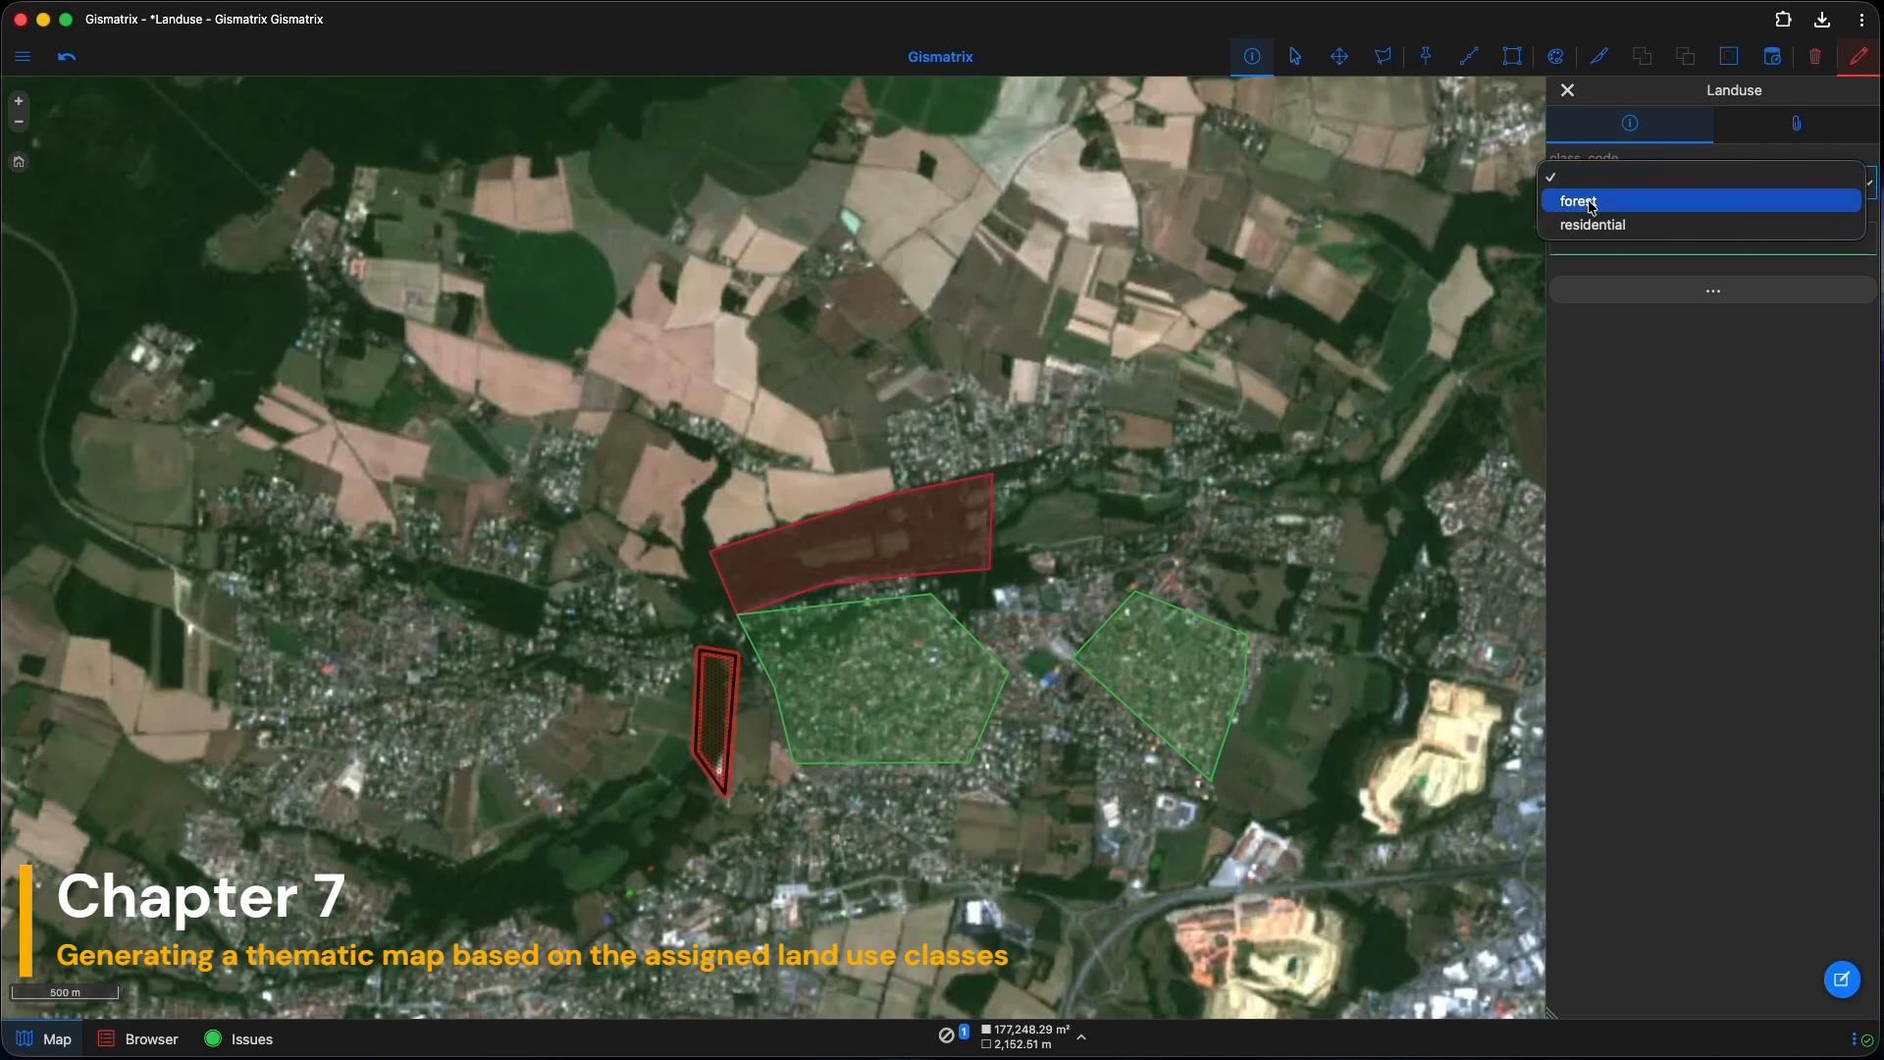
{"action": "left_click", "coordinate": [1587, 202]}
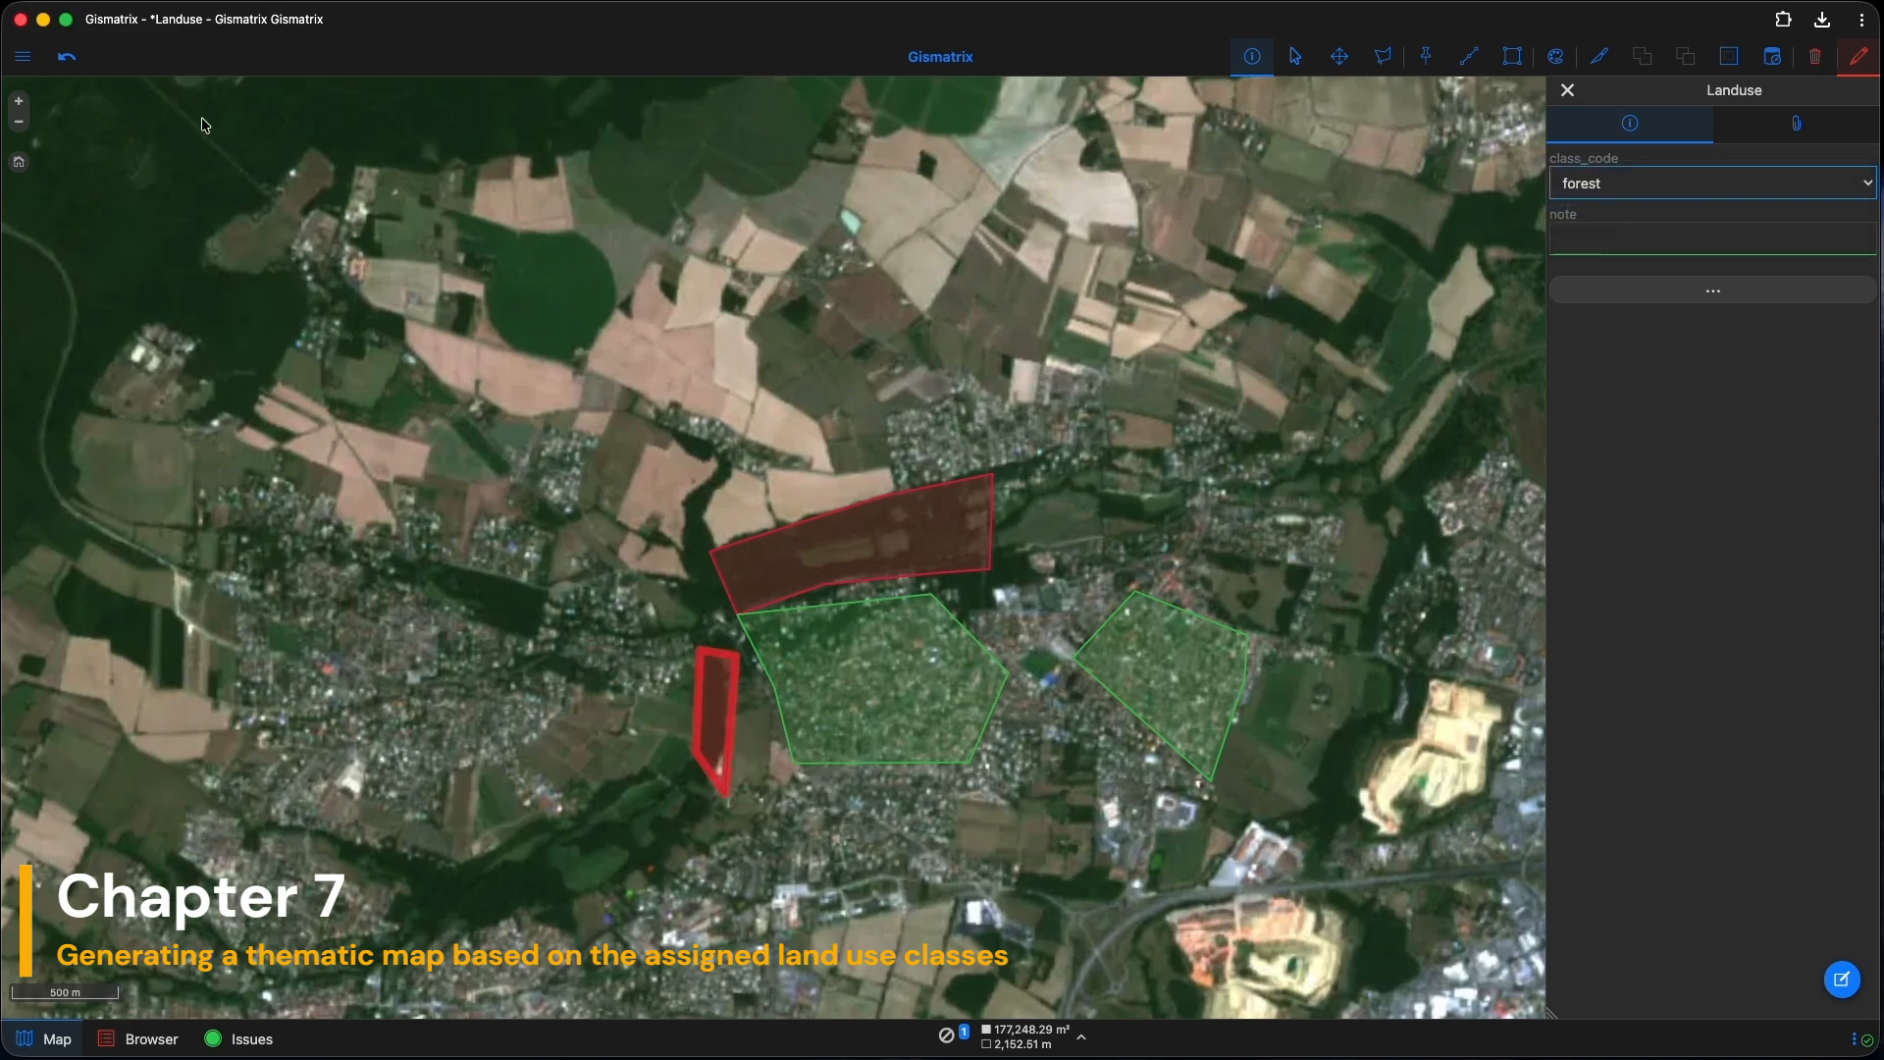
{"action": "left_click", "coordinate": [24, 59]}
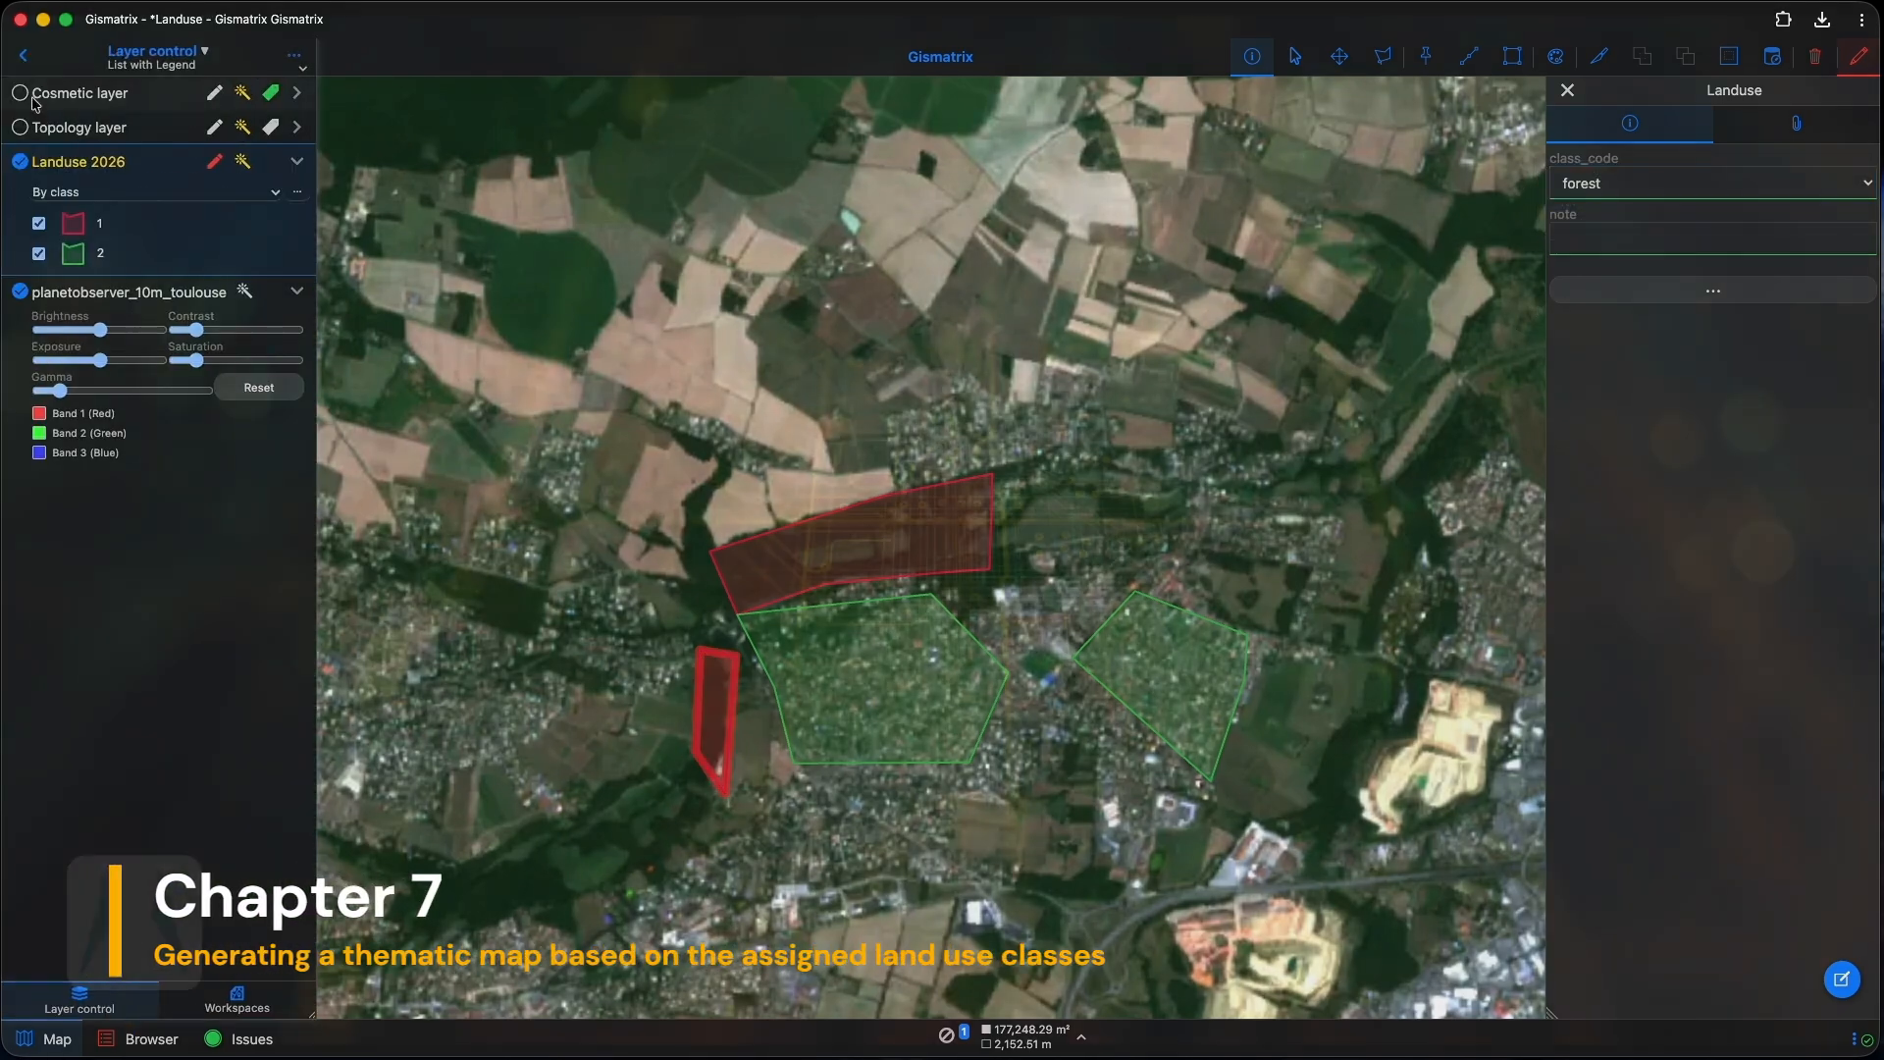